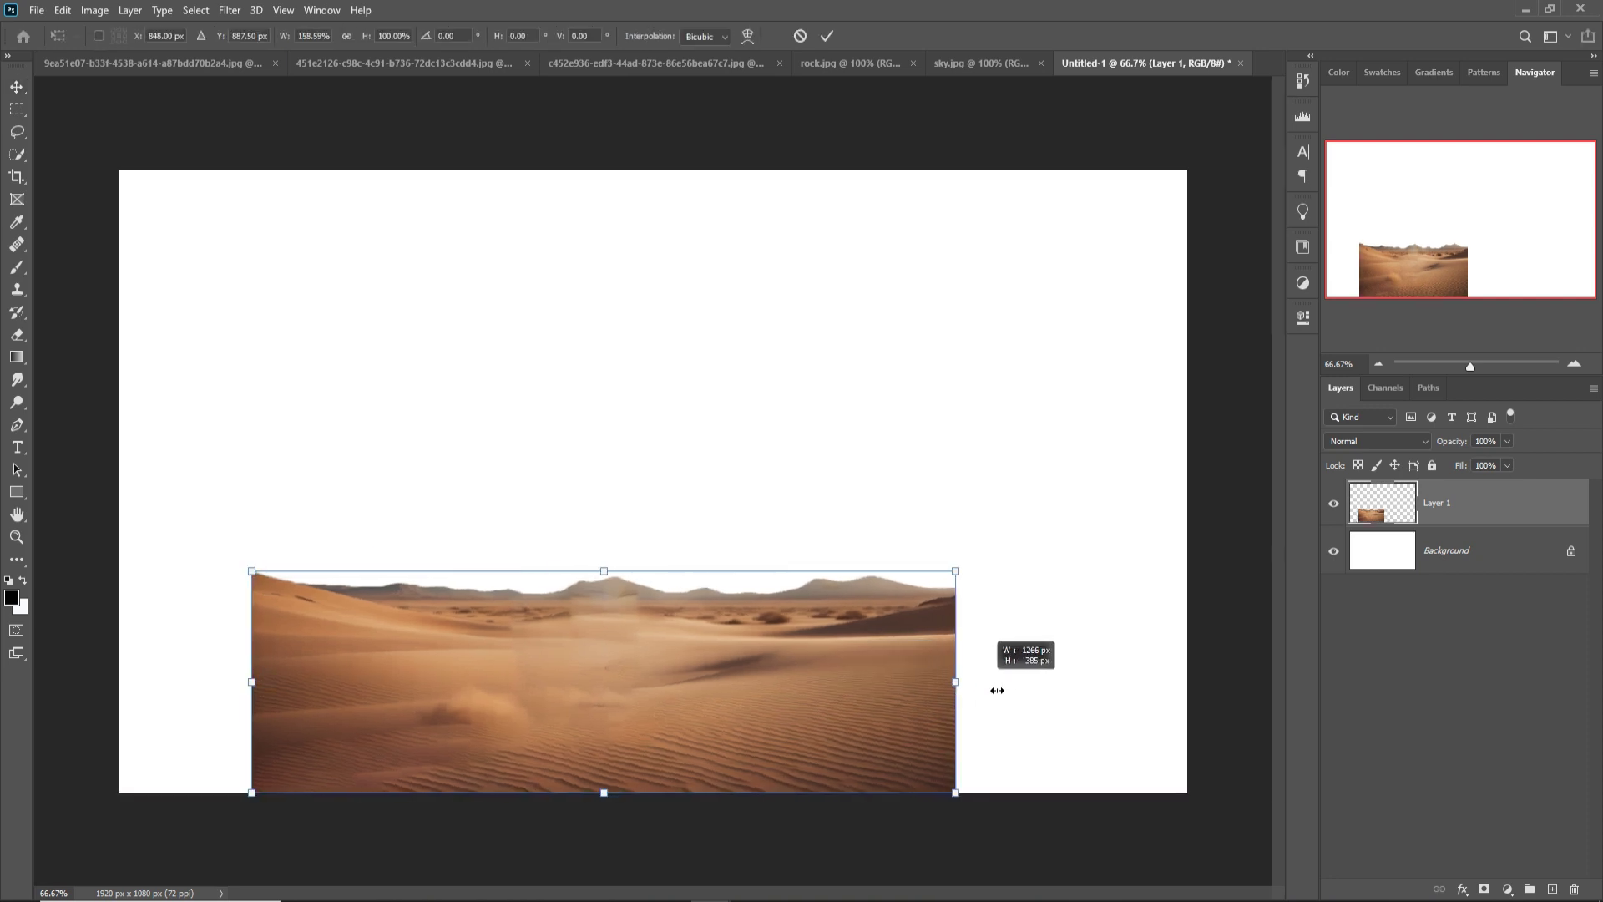
- Stretch the desert layer horizontally to span the full canvas width and apply the transform
drag(257, 701, 119, 700)
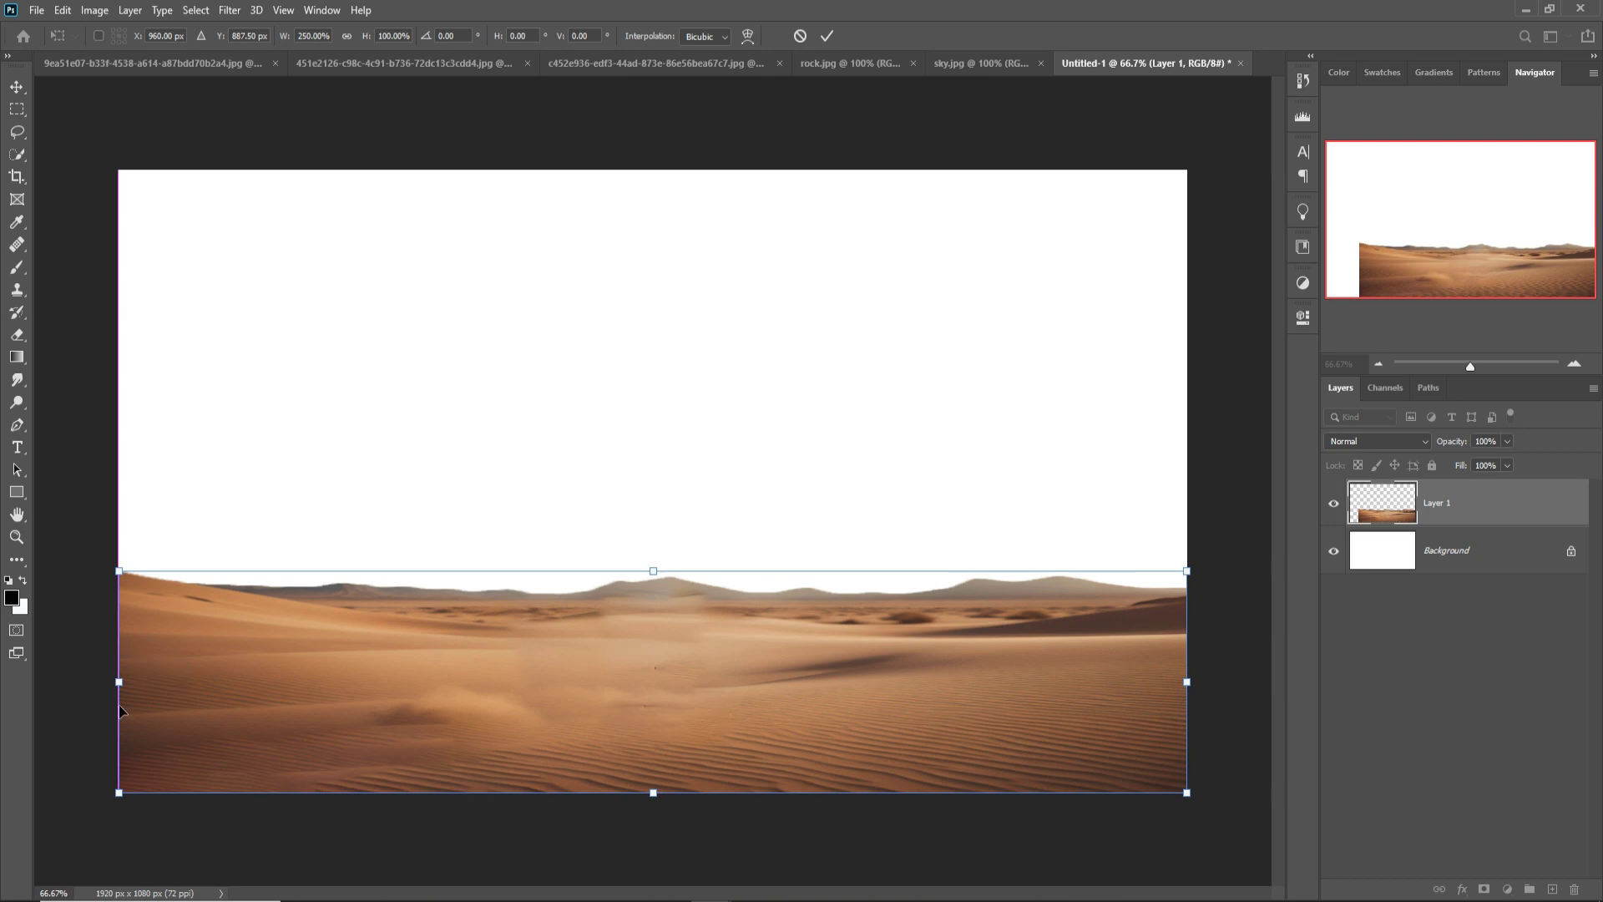
click(825, 37)
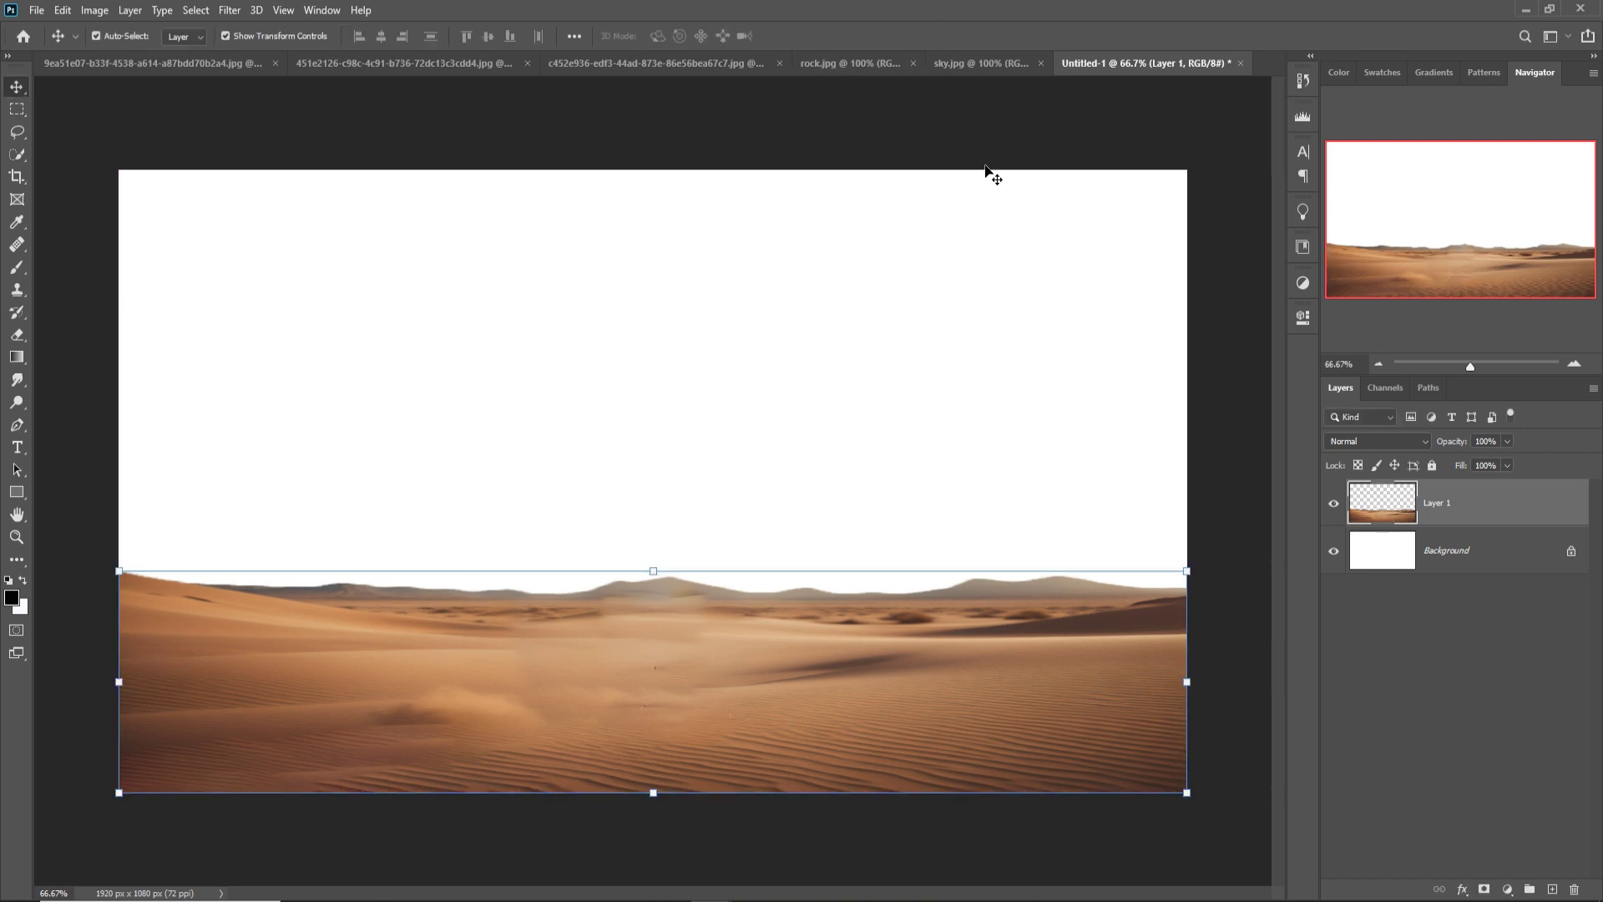
- Crop sky.jpg to the full-width area above the sea horizon
click(962, 64)
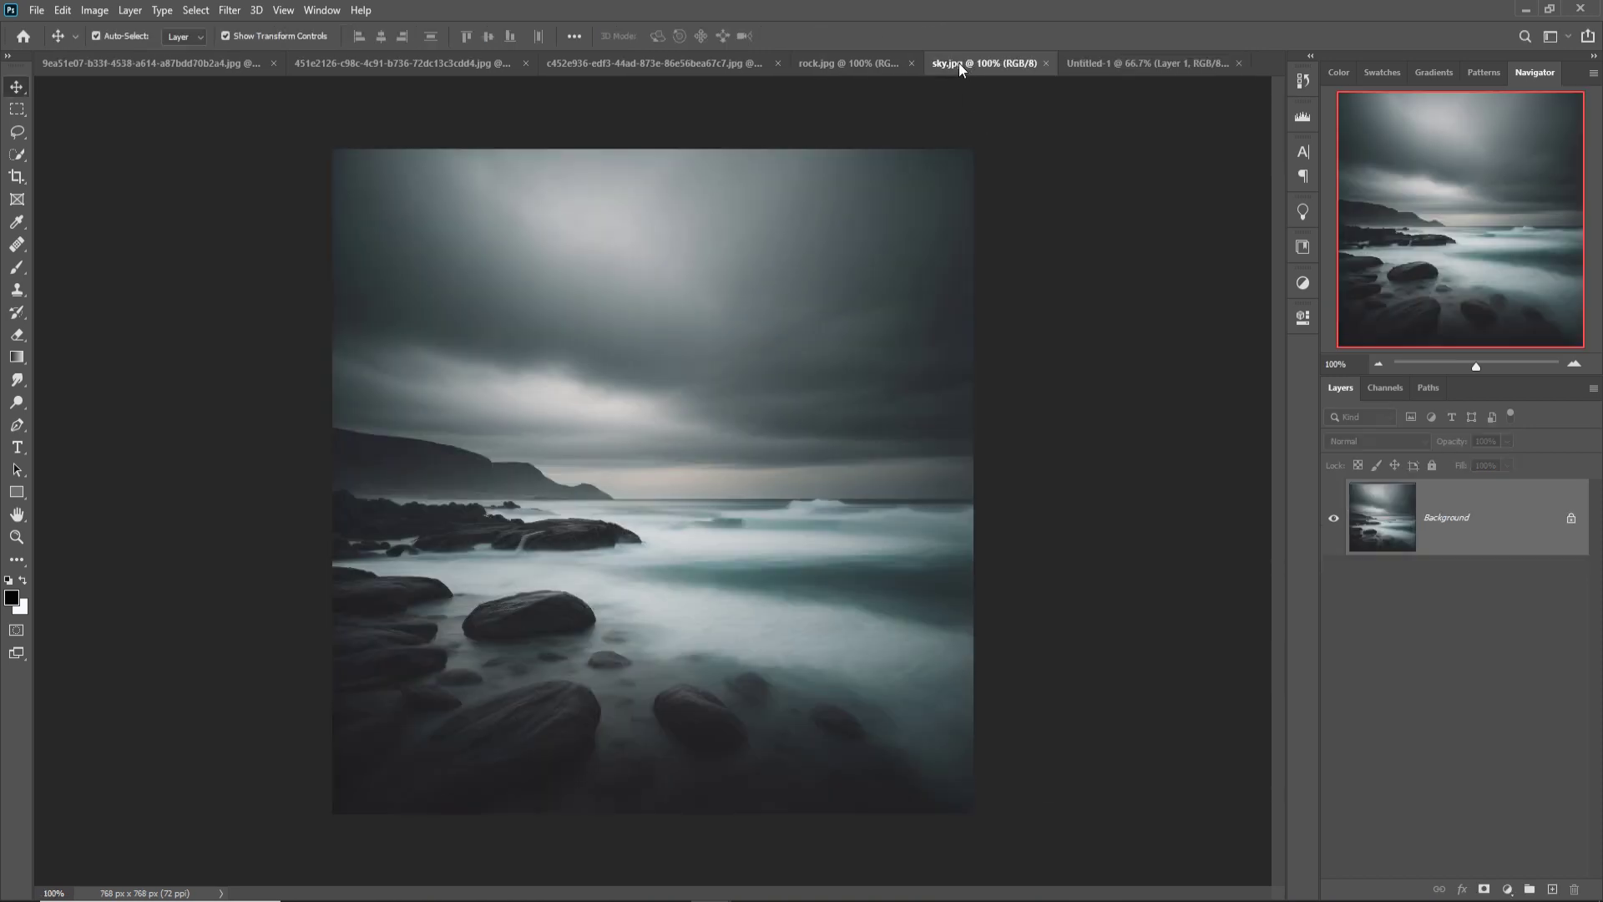
click(15, 112)
drag(342, 156, 1141, 498)
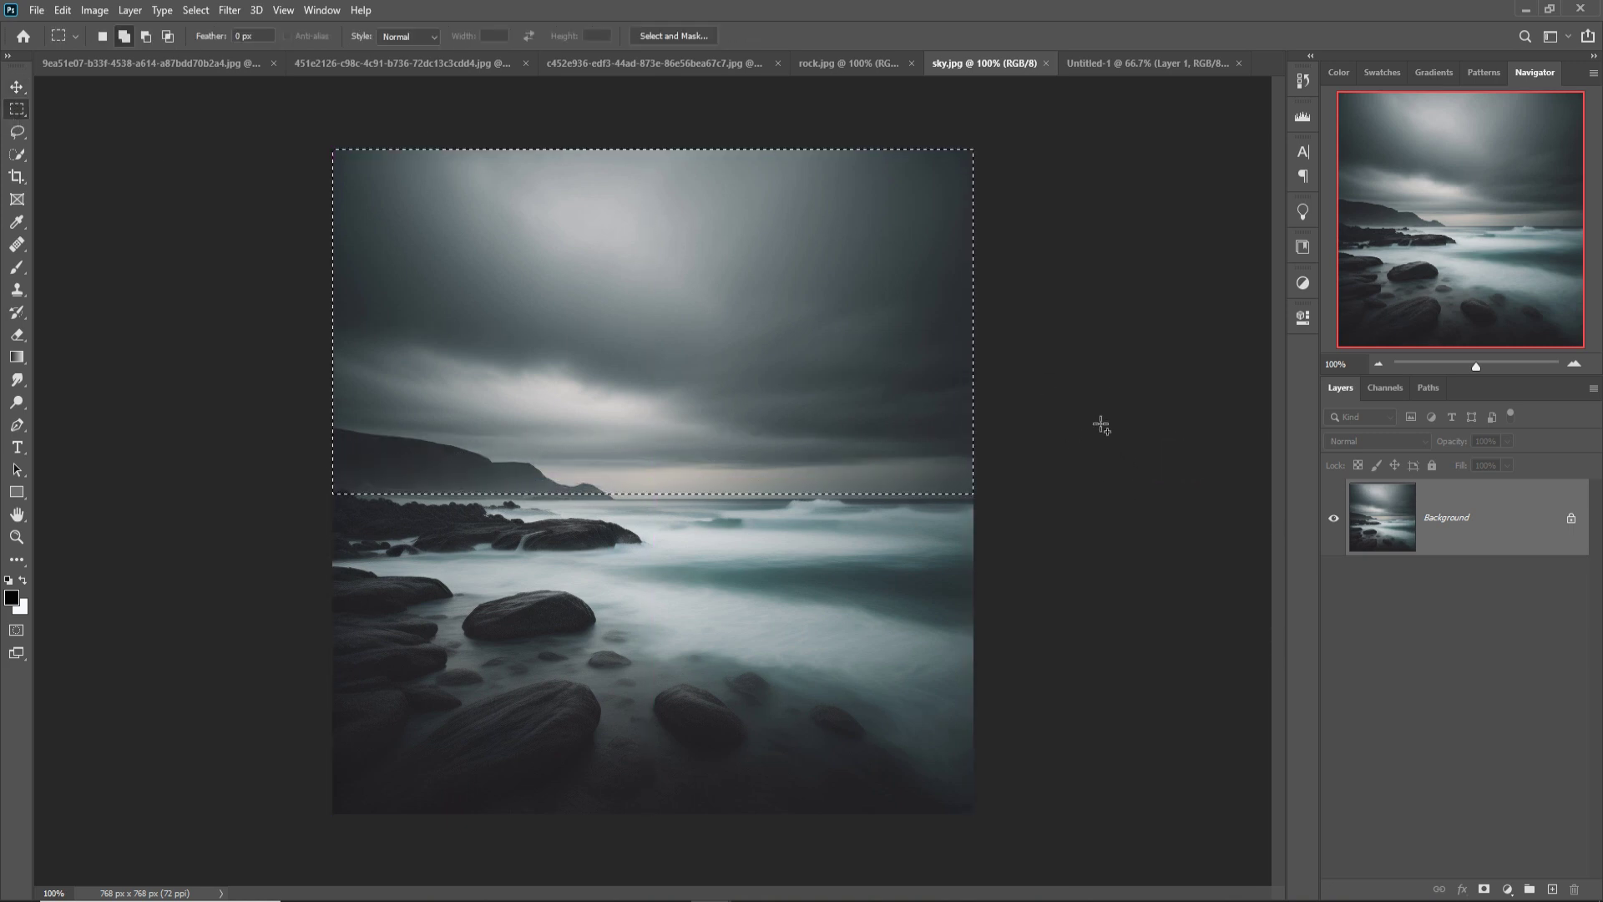
click(16, 177)
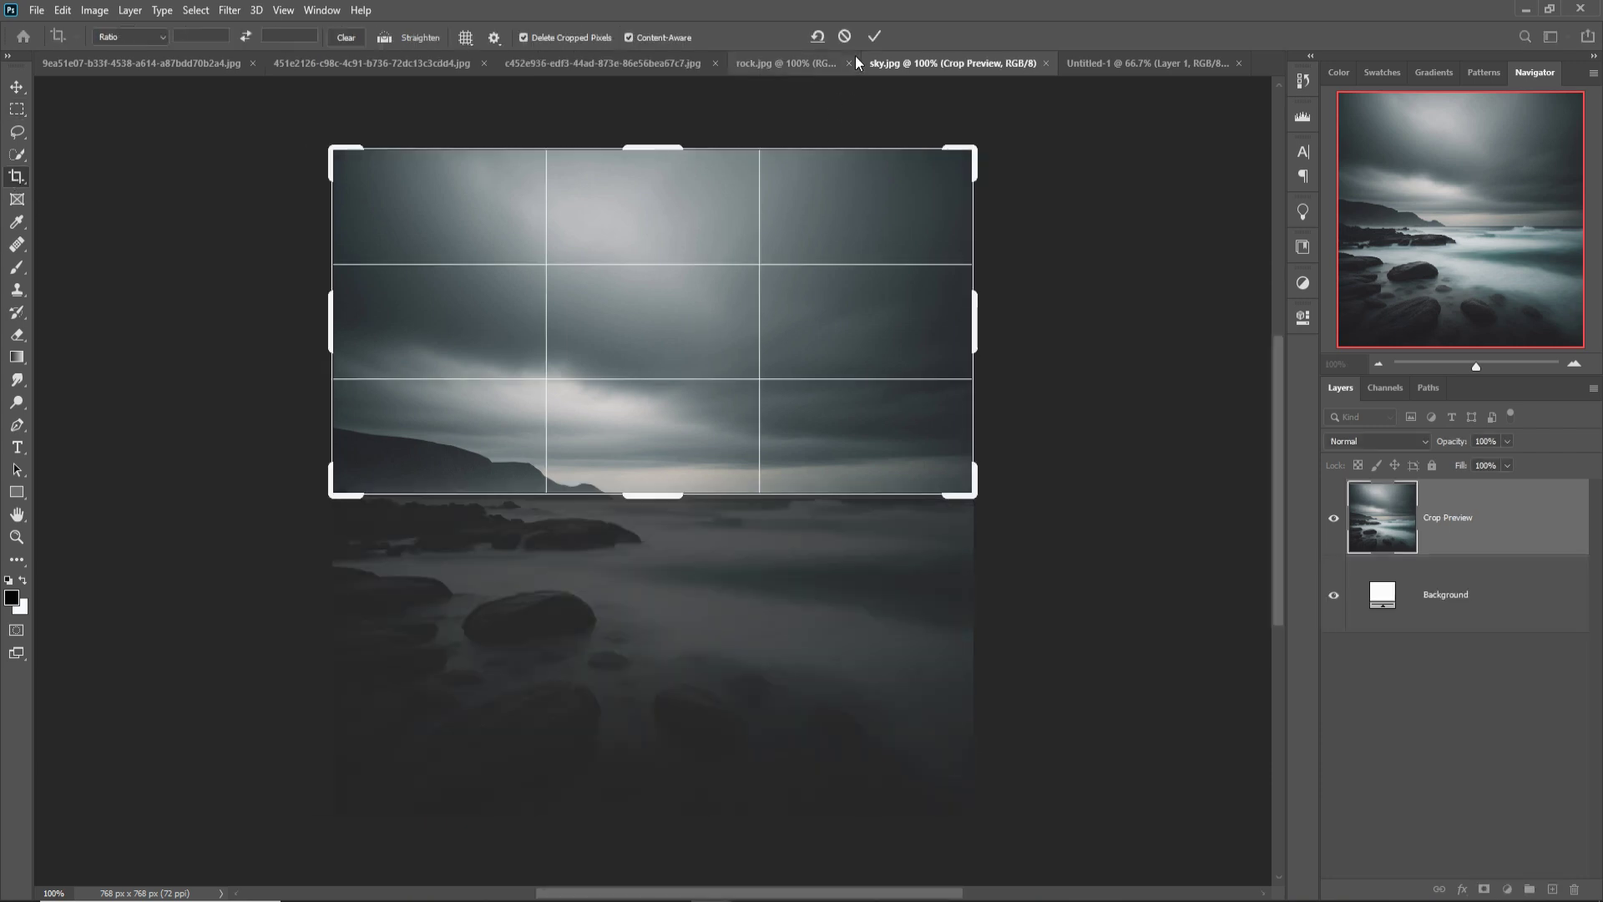
click(869, 37)
- Lasso the dark headland in the sky image's lower-left corner, fill it with matching sky, and deselect
click(17, 110)
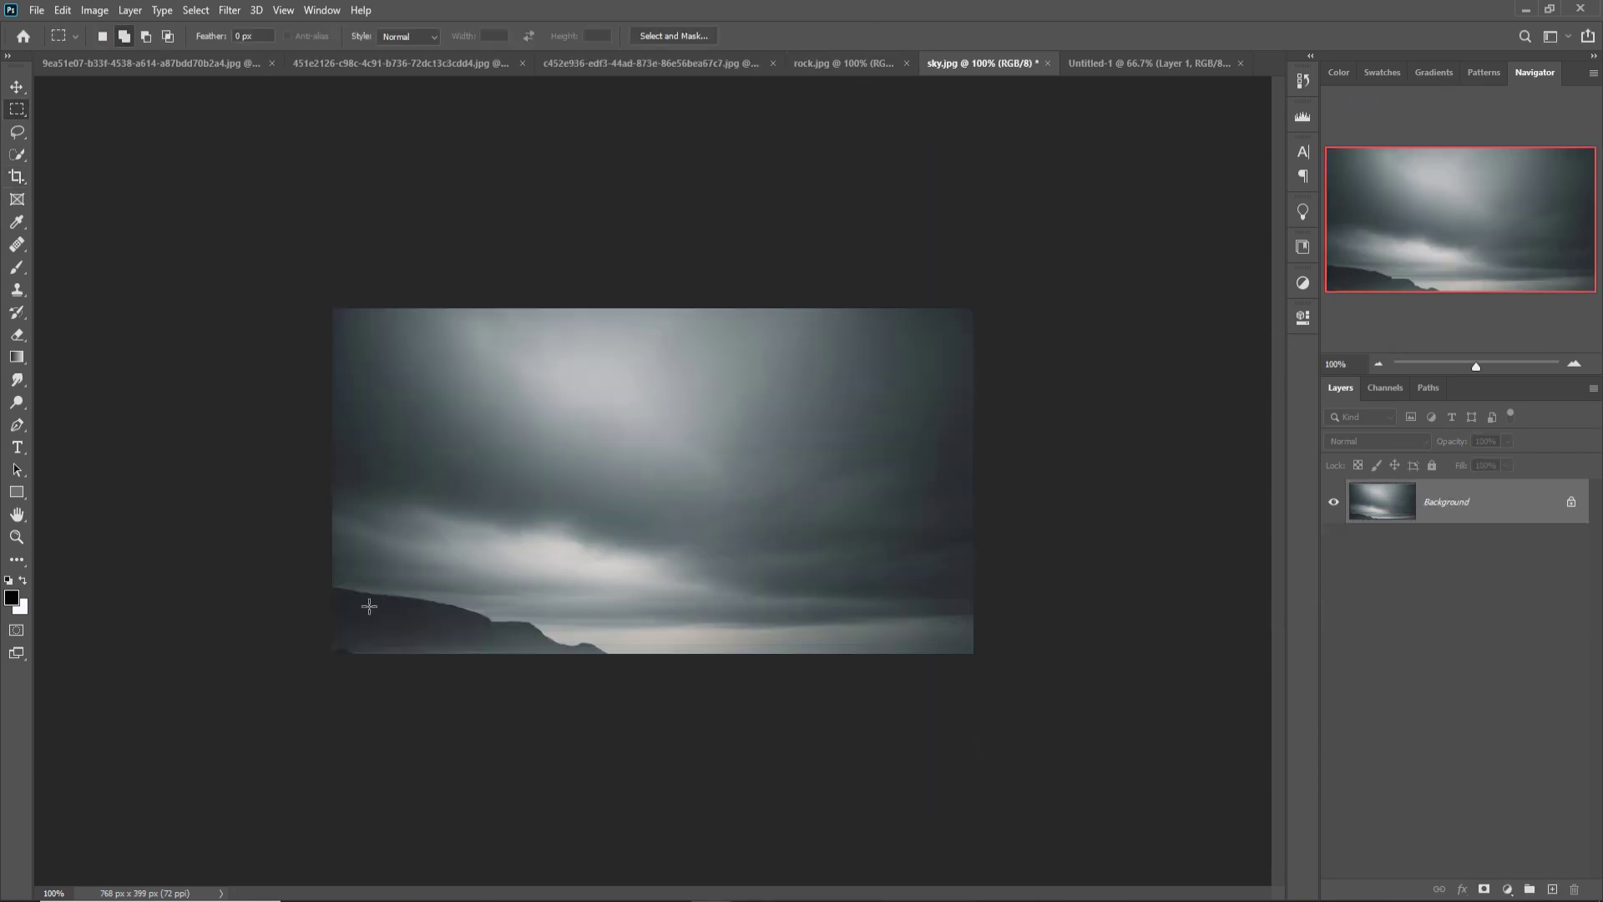
click(17, 132)
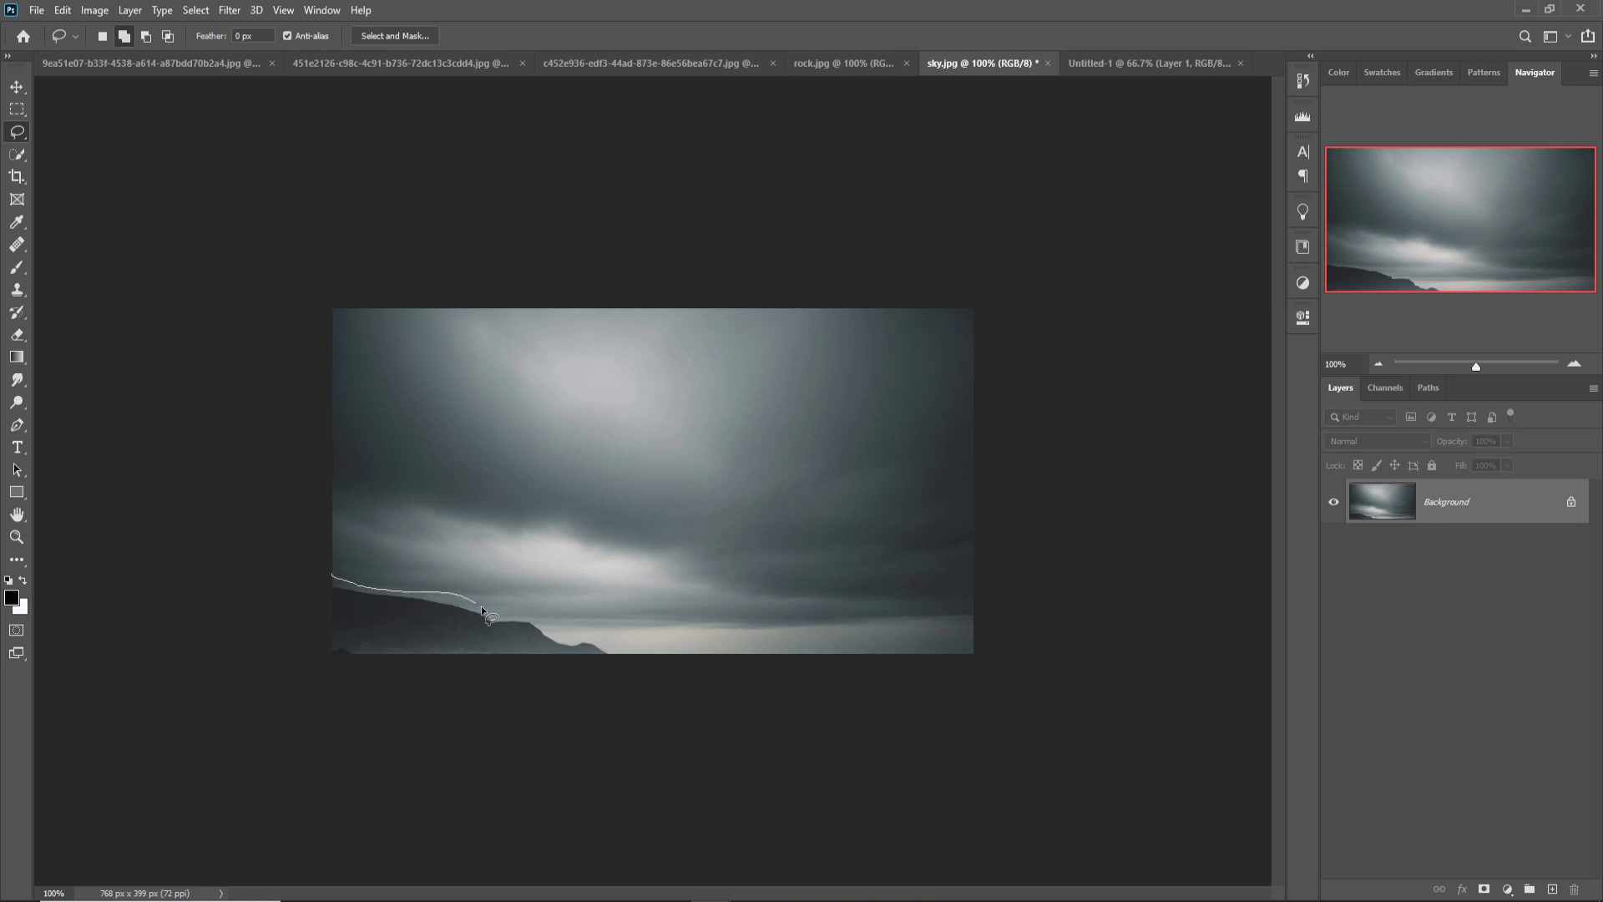
mouse_move(566, 640)
mouse_down()
mouse_move(624, 659)
mouse_move(300, 673)
mouse_up()
drag(243, 574, 246, 578)
click(63, 10)
click(123, 281)
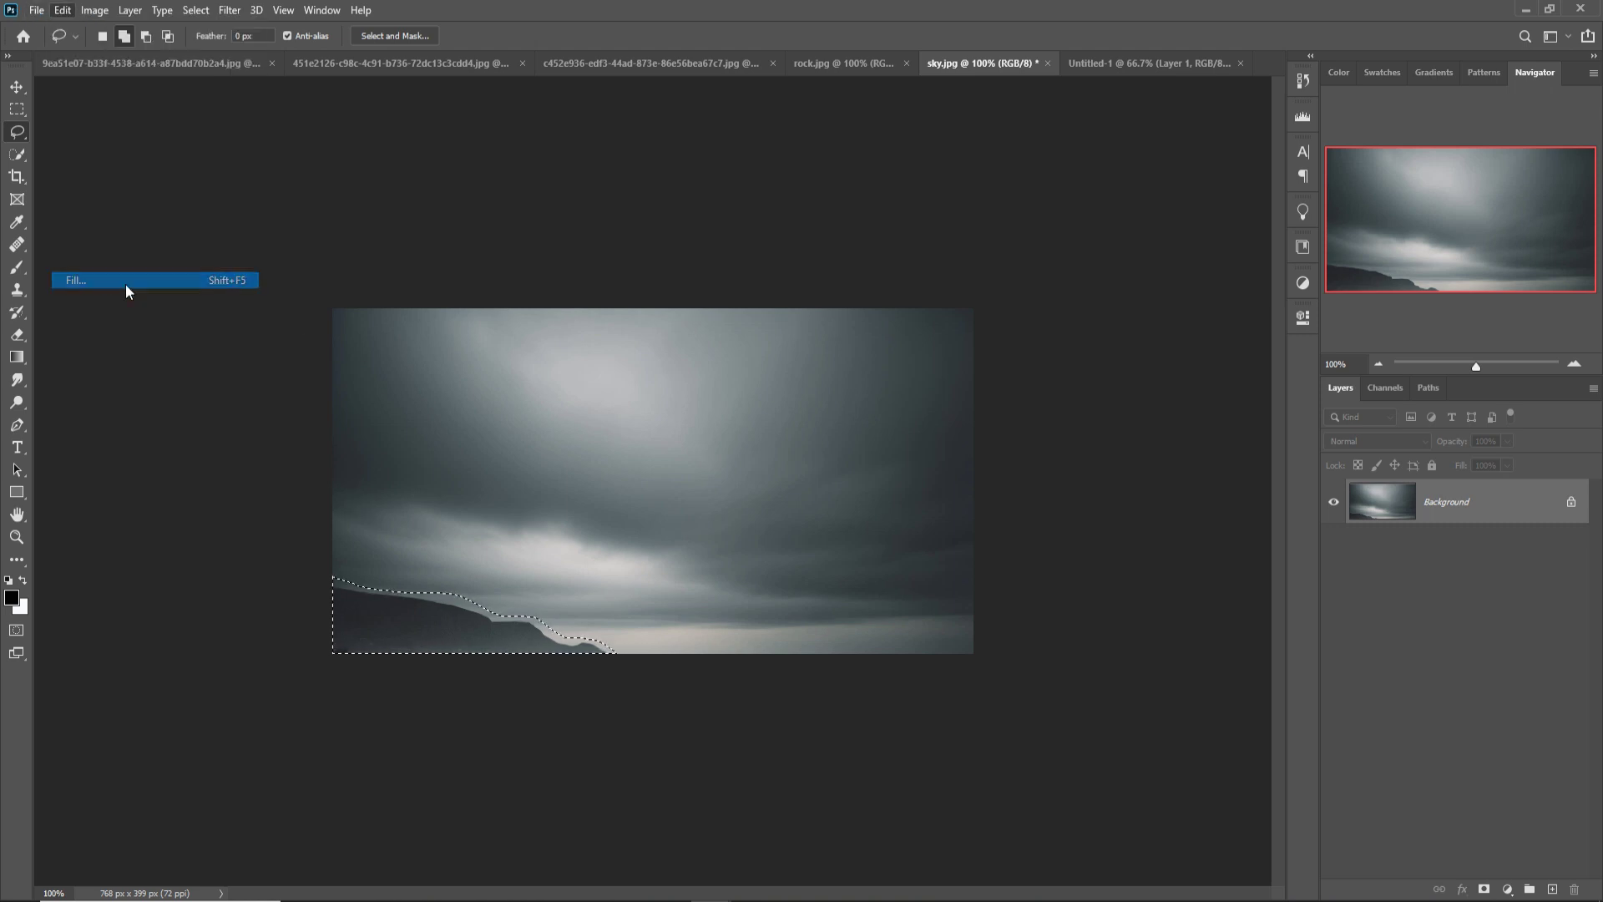
click(905, 244)
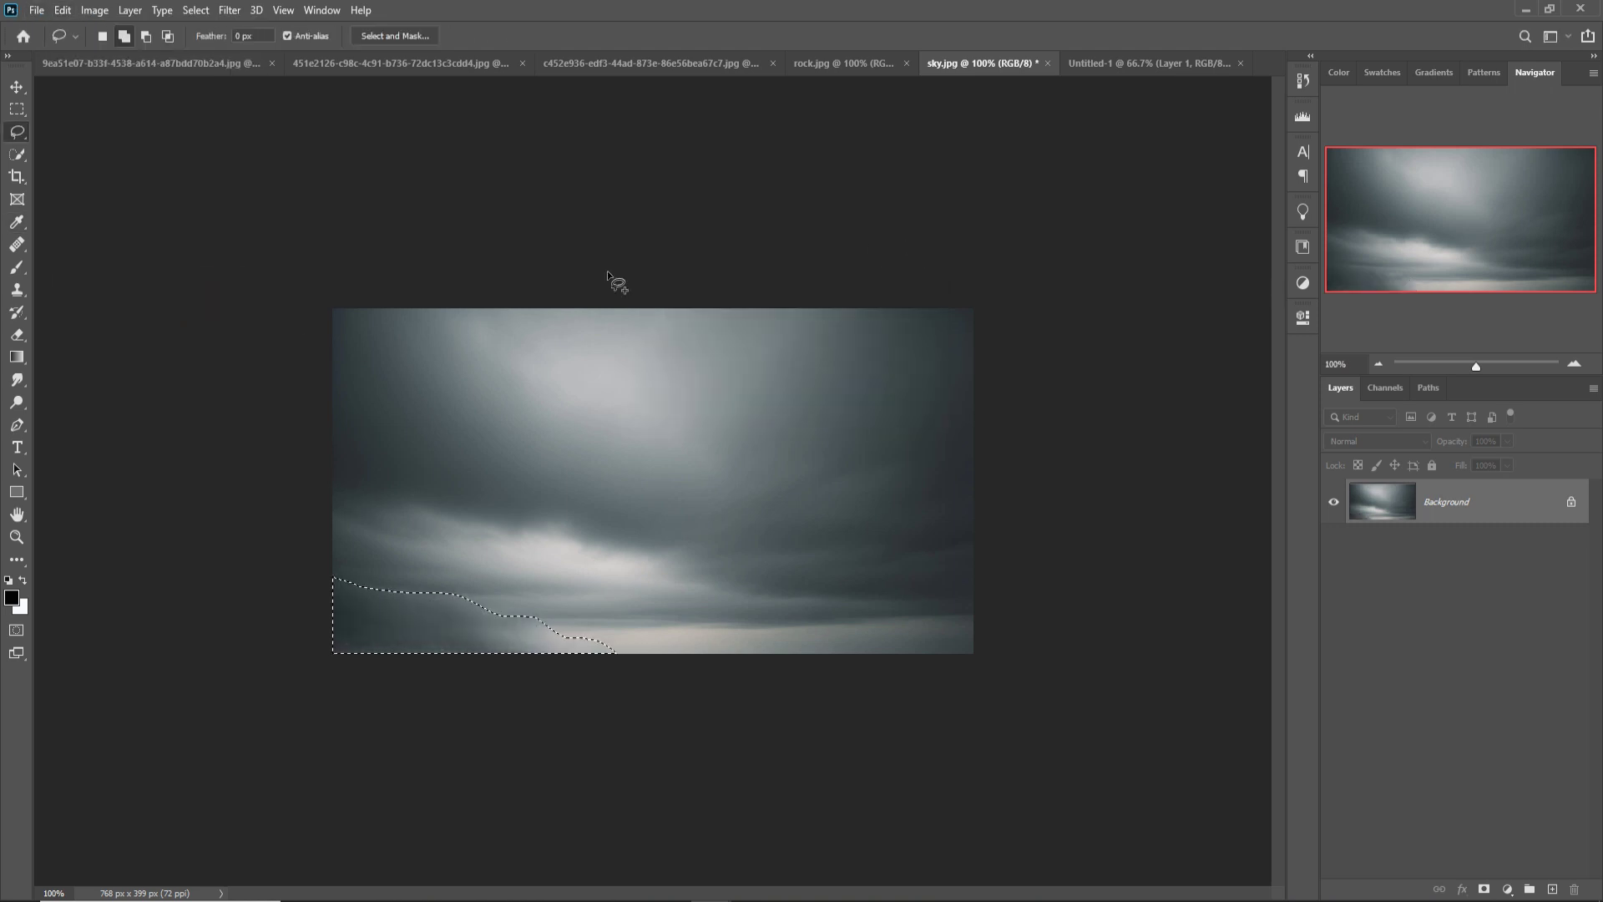
click(200, 11)
click(209, 45)
- Copy the cleaned sky image into the Untitled-1 composite and put the sky.jpg window away
click(13, 85)
drag(970, 68, 970, 111)
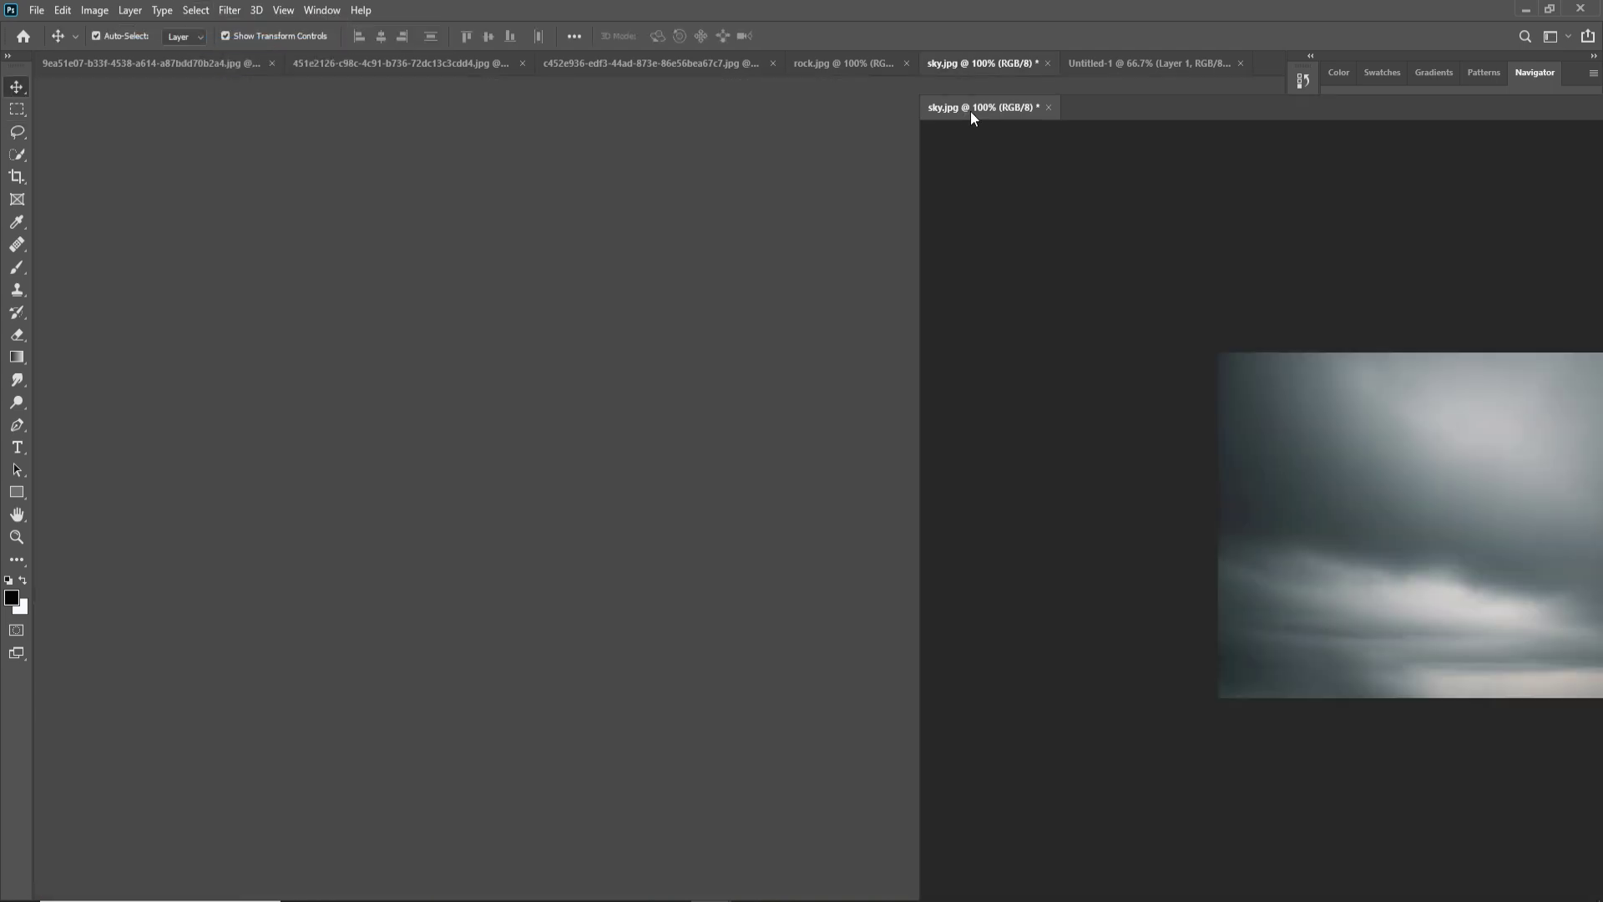
drag(1180, 252, 759, 273)
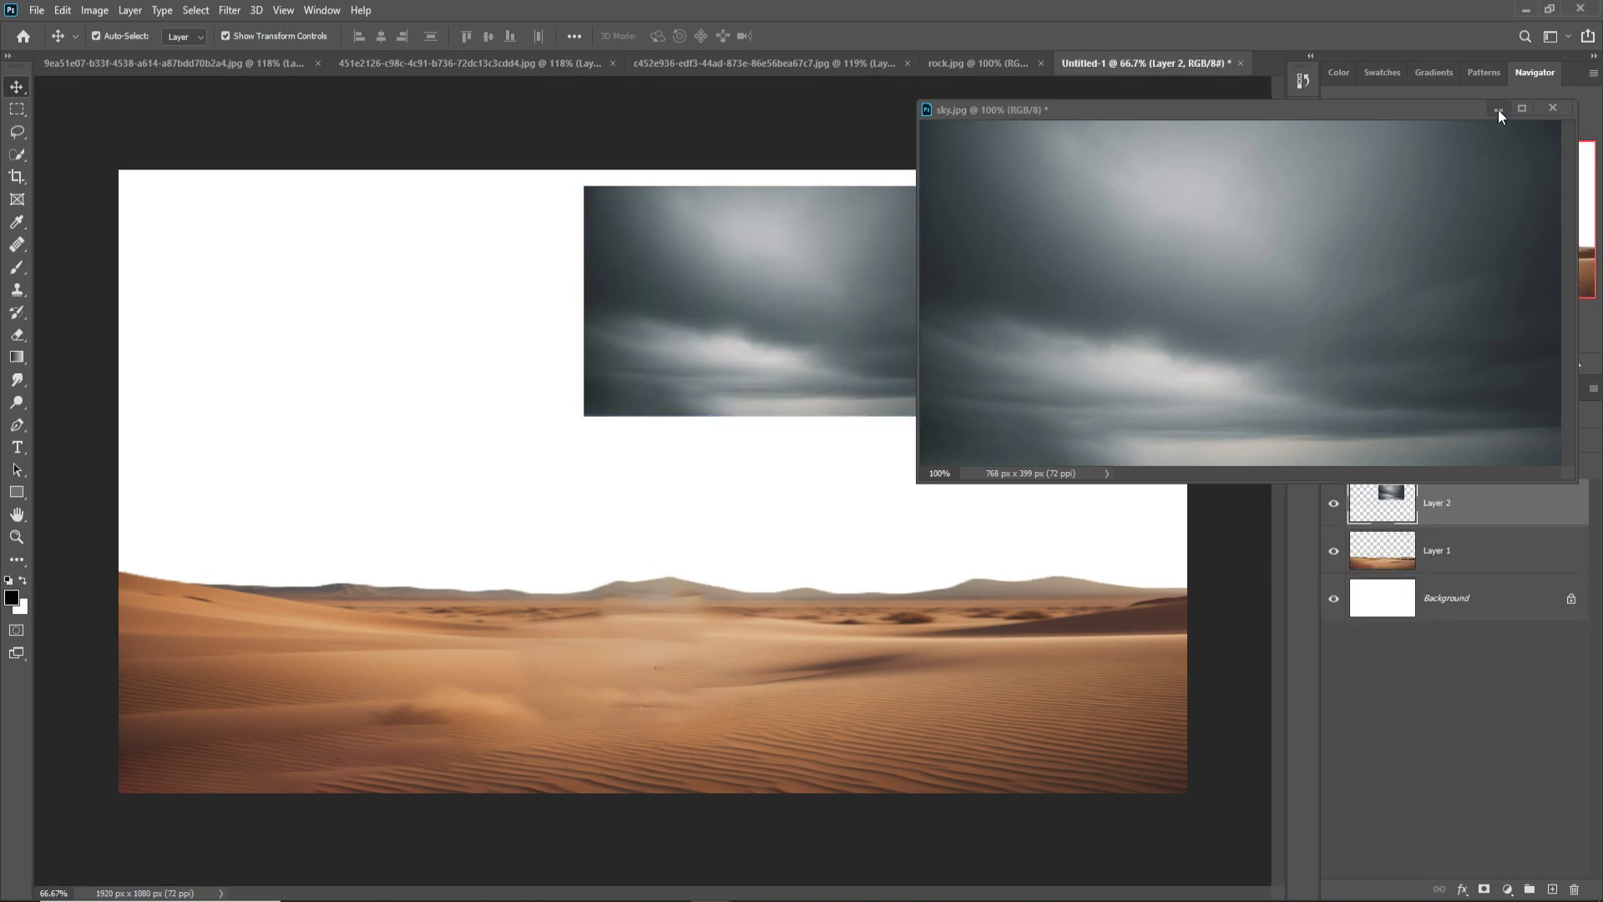
click(1498, 108)
- Scale the sky across the canvas width, ending just below the dune horizon, and place its layer beneath the desert layer
drag(848, 253, 388, 238)
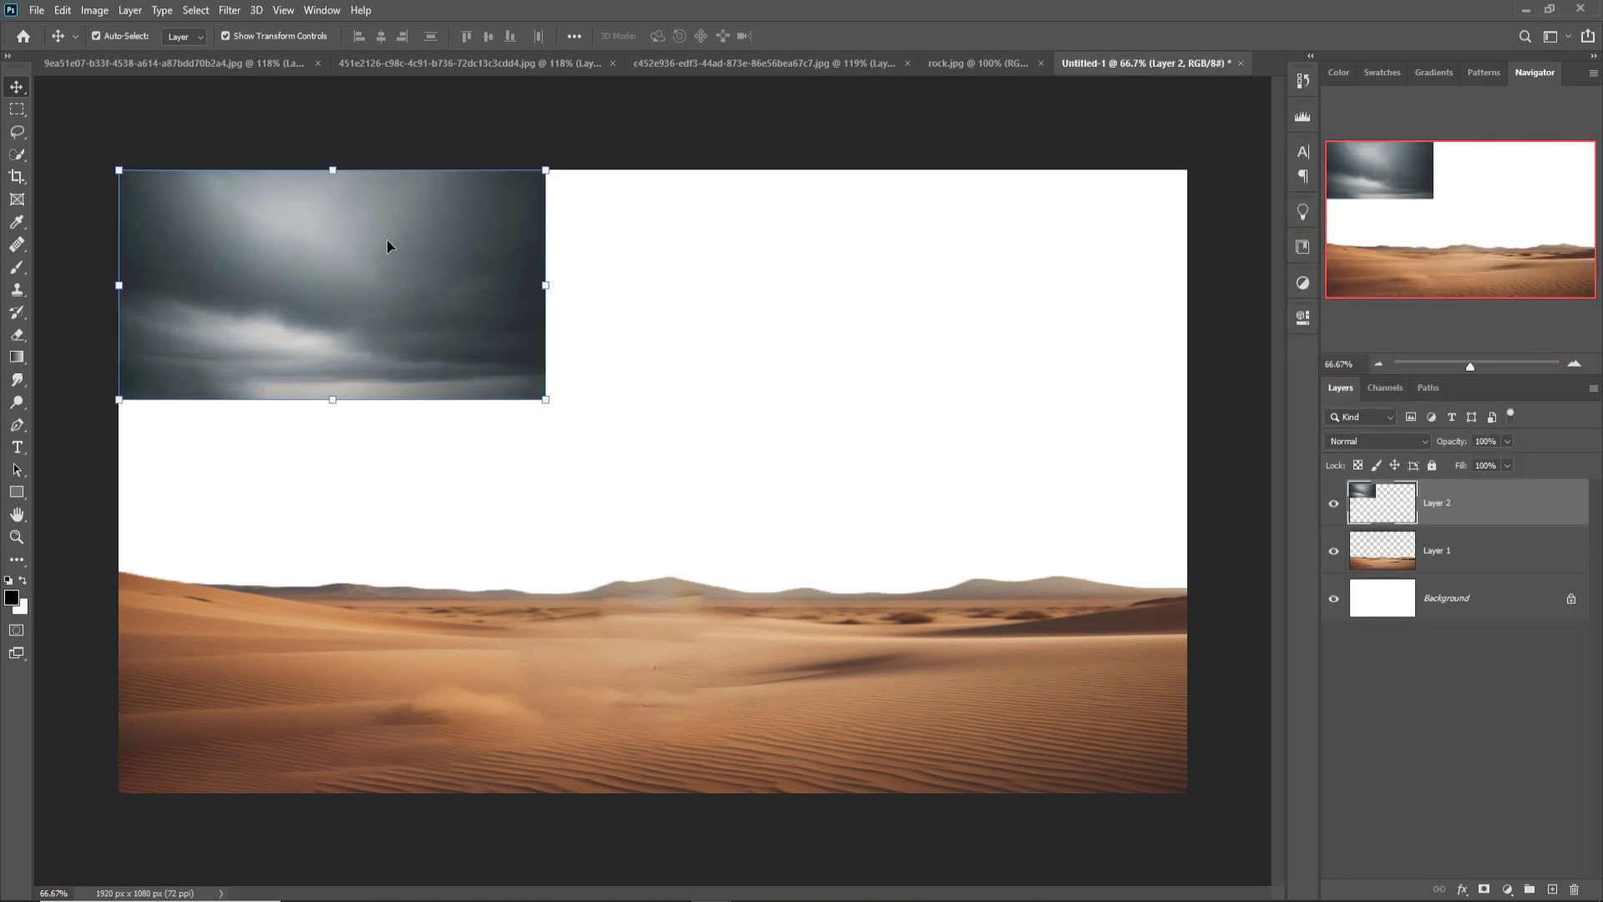
drag(545, 400, 1224, 690)
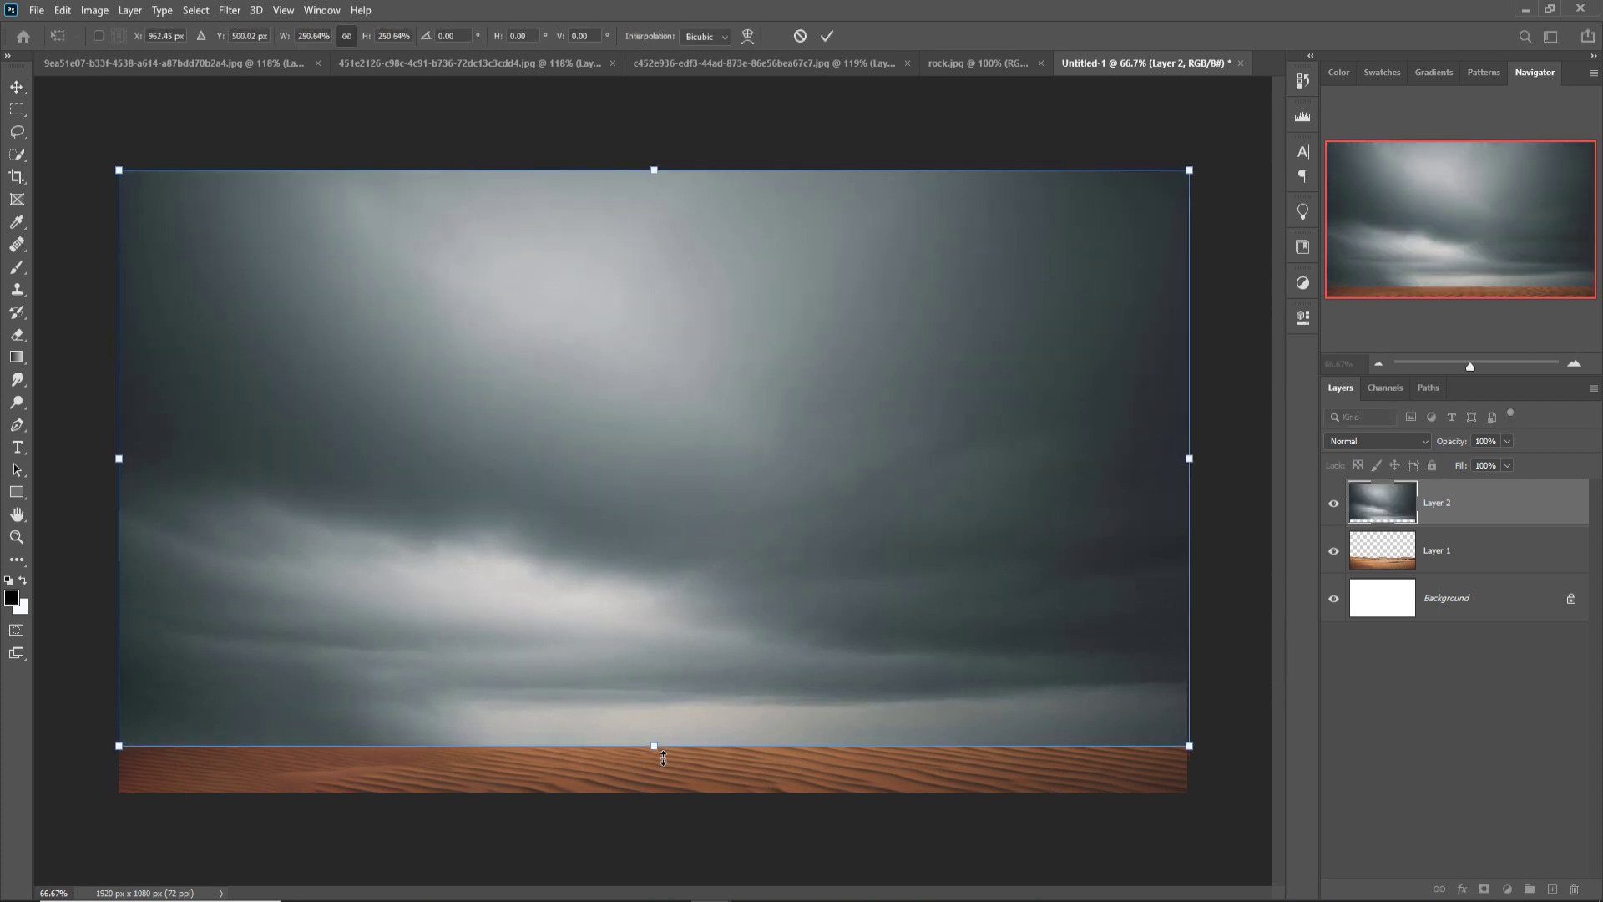
drag(661, 755, 655, 644)
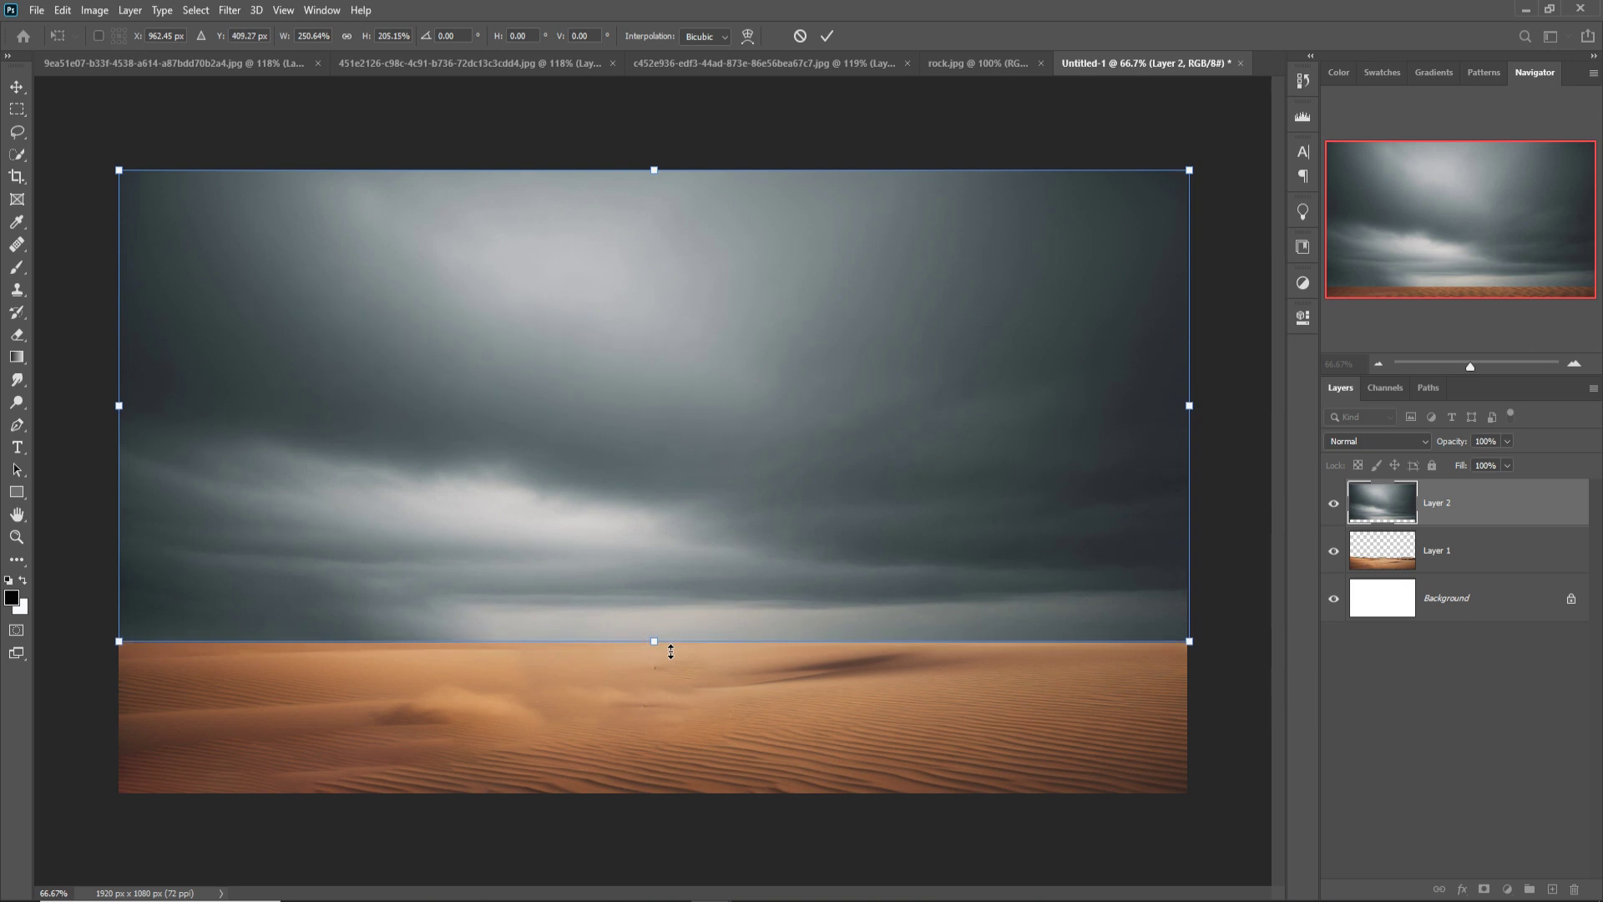
click(826, 36)
drag(1518, 518, 1524, 569)
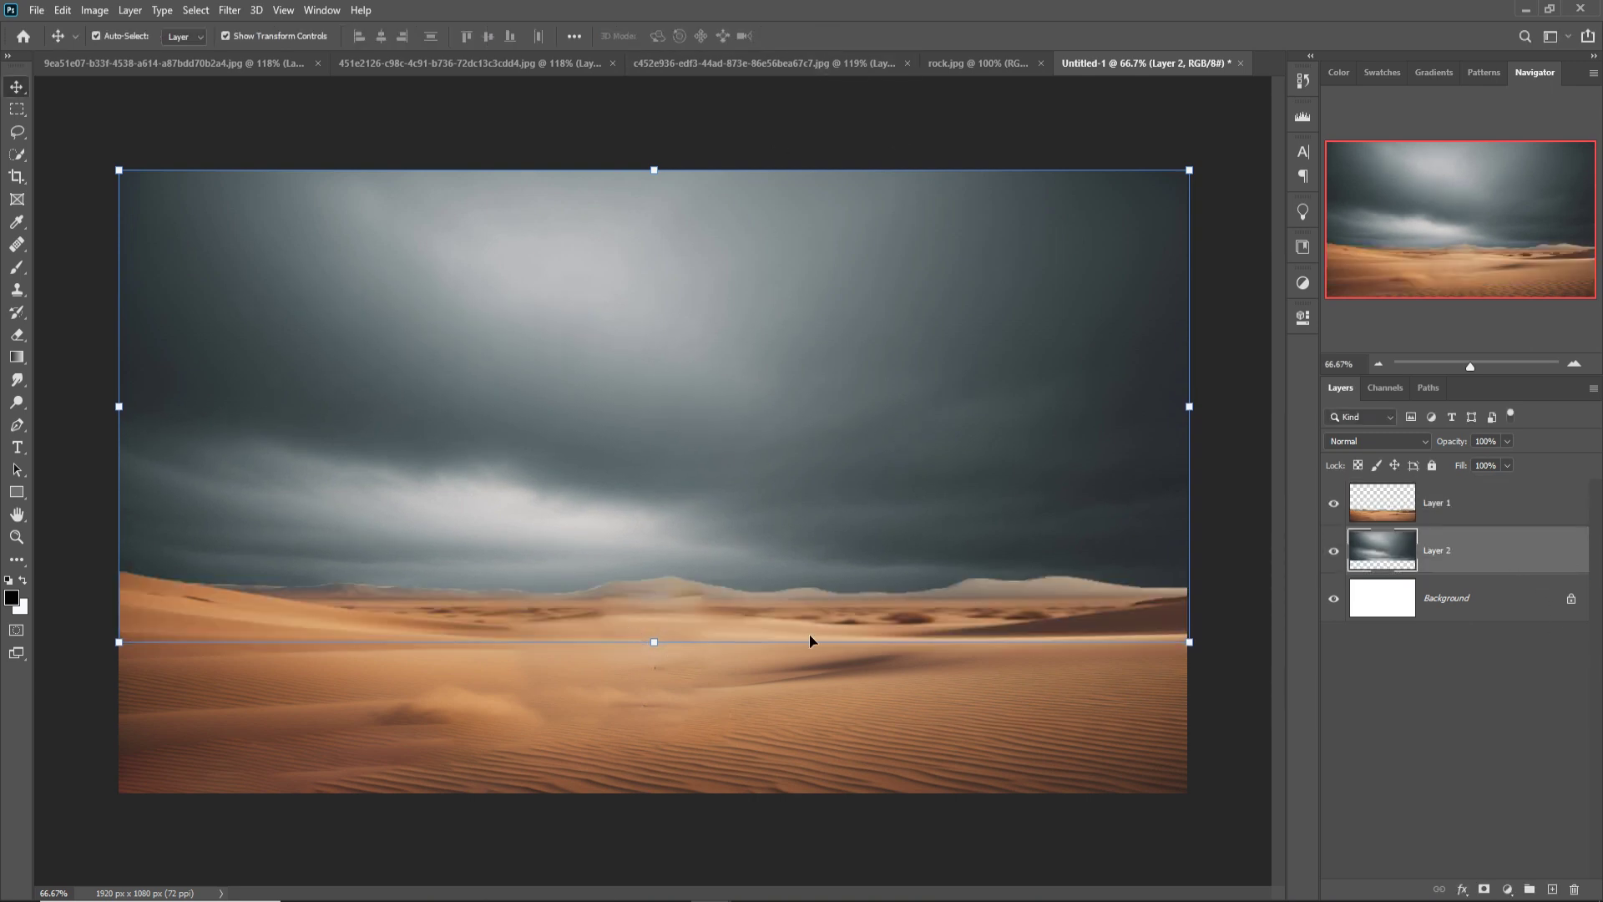
- Add a Color Balance adjustment clipped to the desert layer, with midtones Cyan–Red at -35 and Yellow–Blue at +26
click(1050, 589)
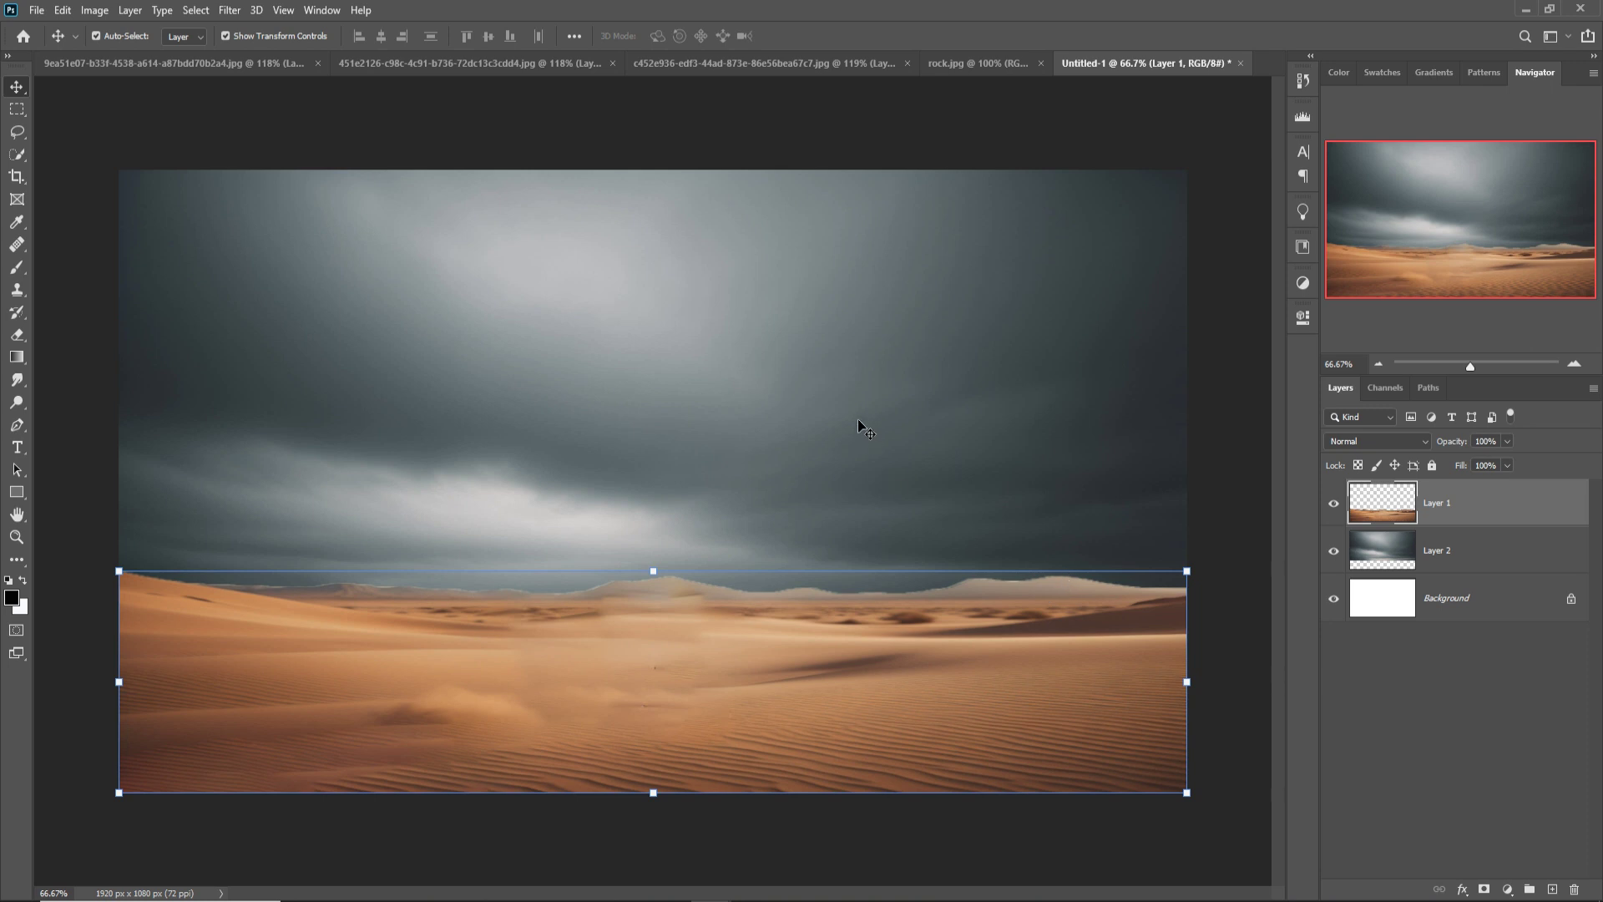
click(1507, 889)
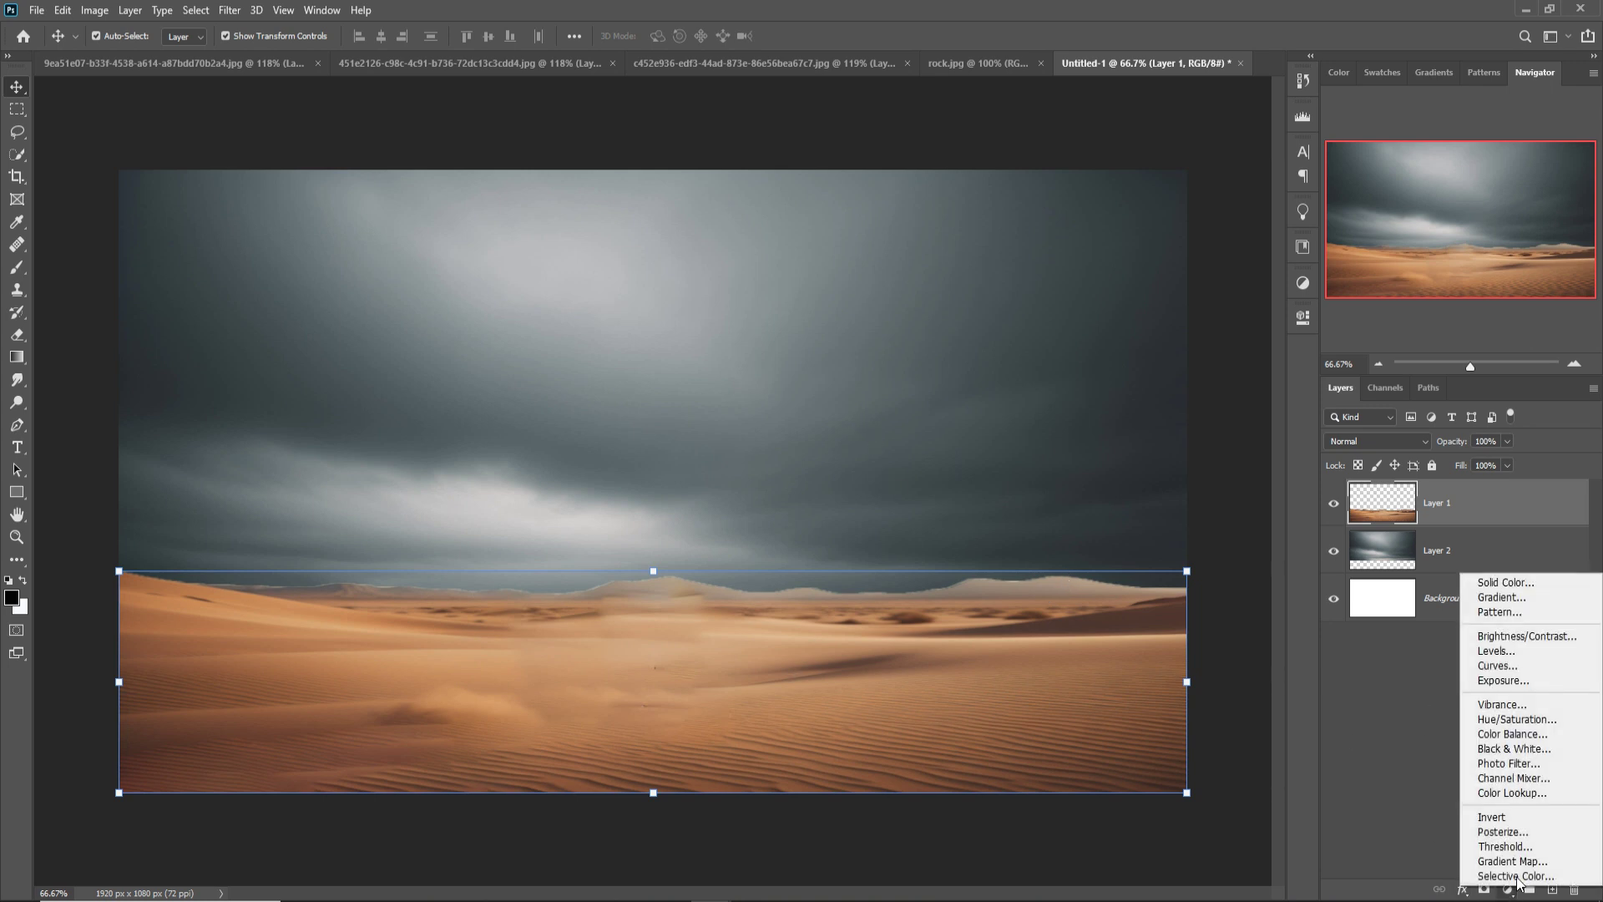
click(1533, 737)
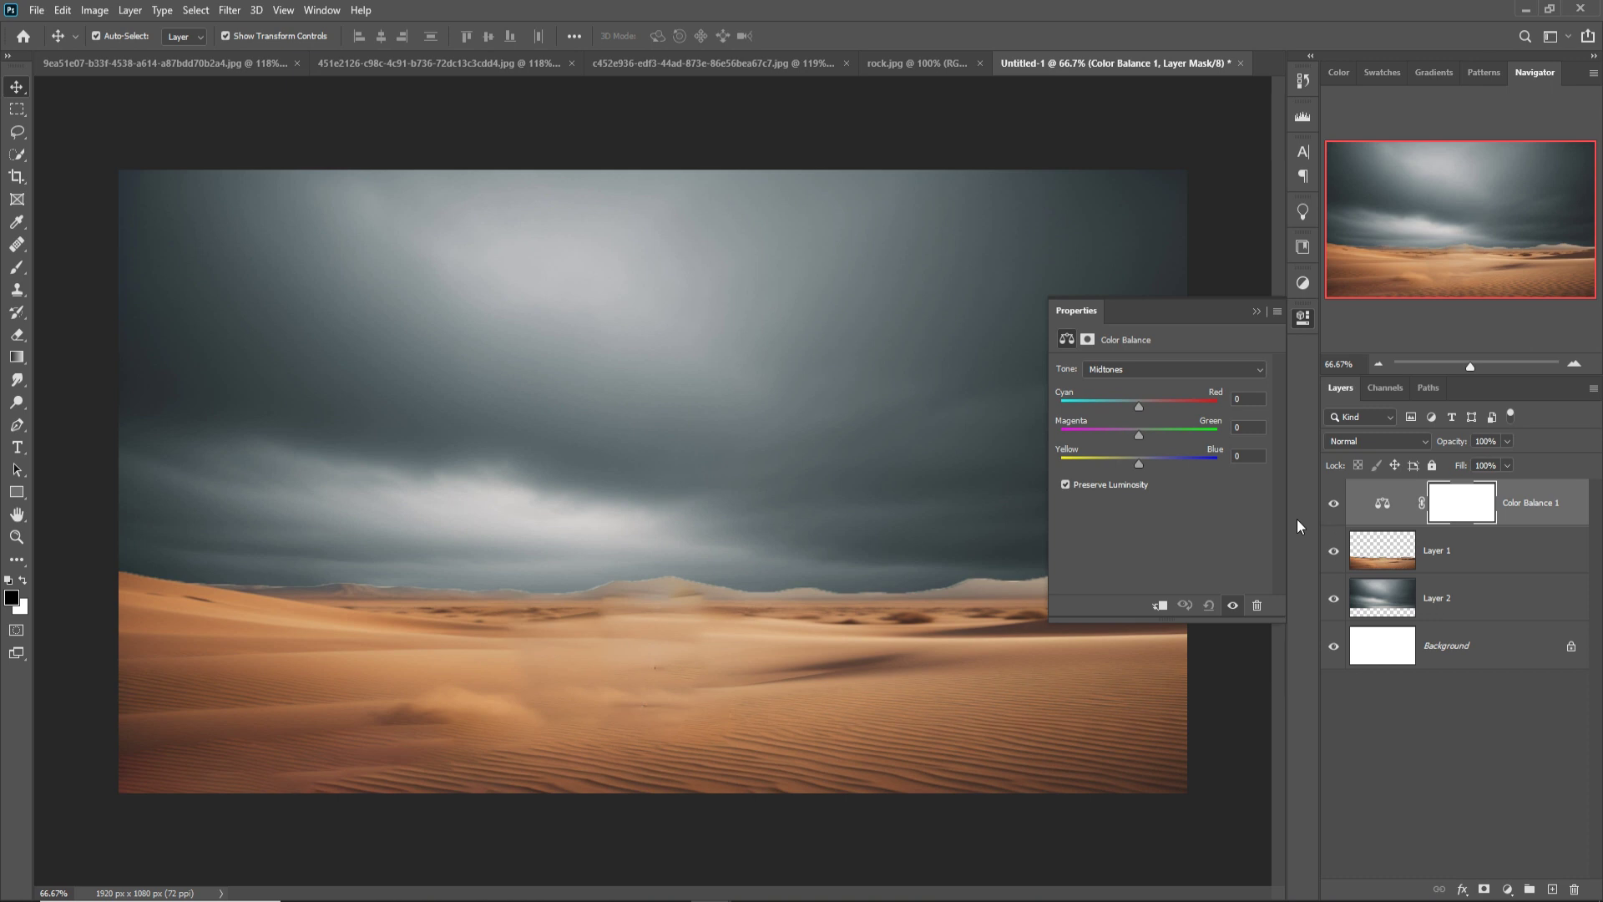
click(1160, 604)
click(1140, 465)
drag(1140, 464, 1155, 462)
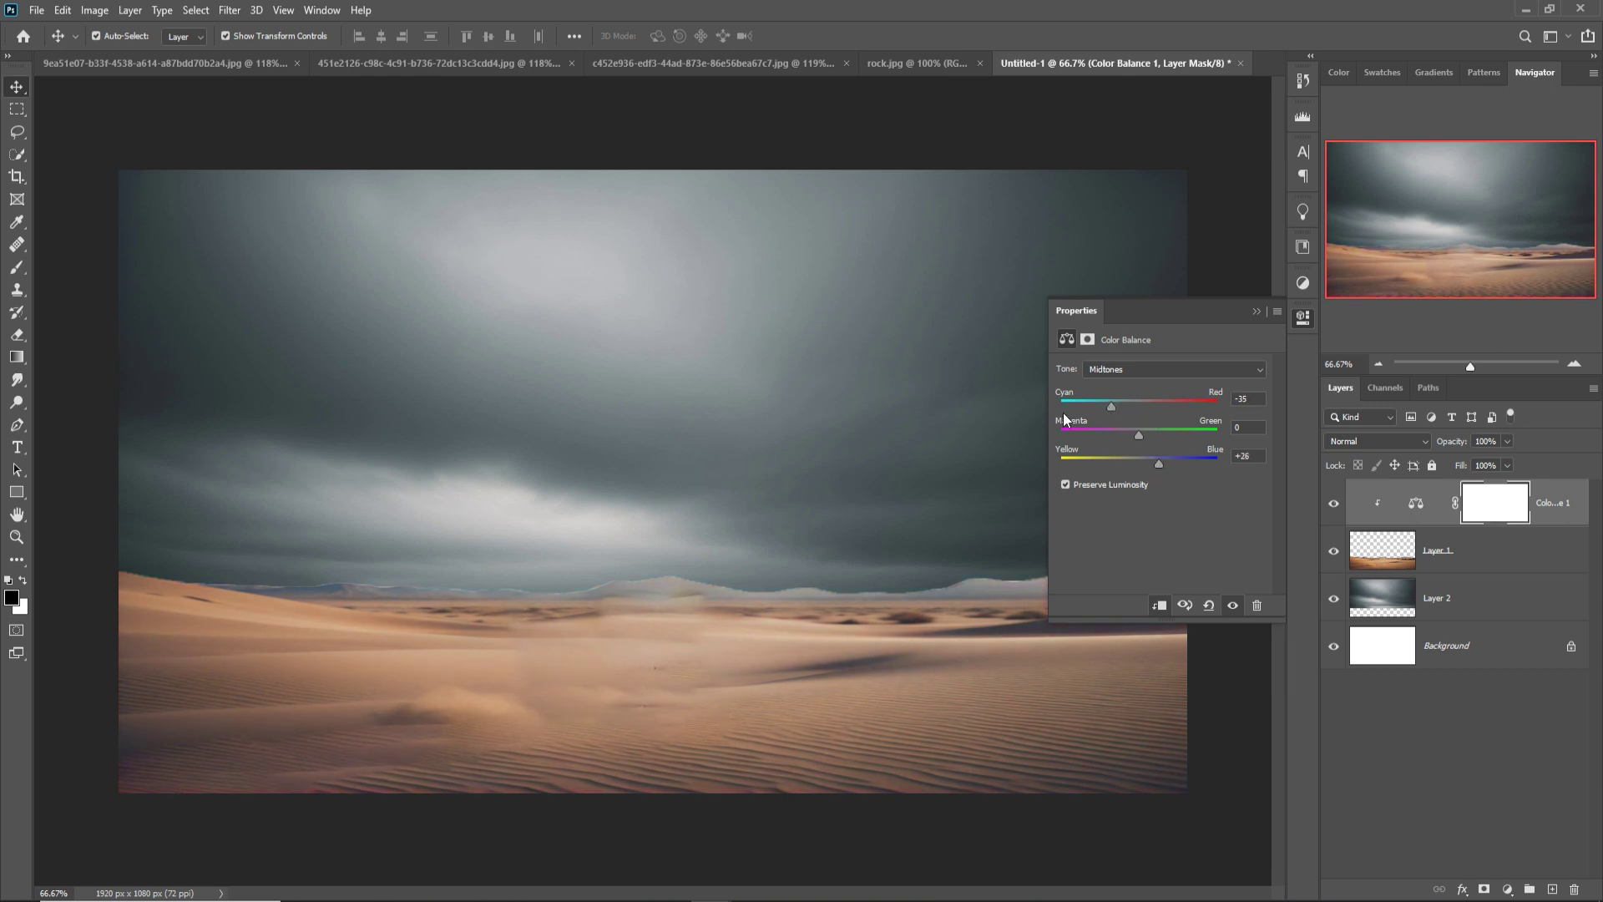
click(1255, 311)
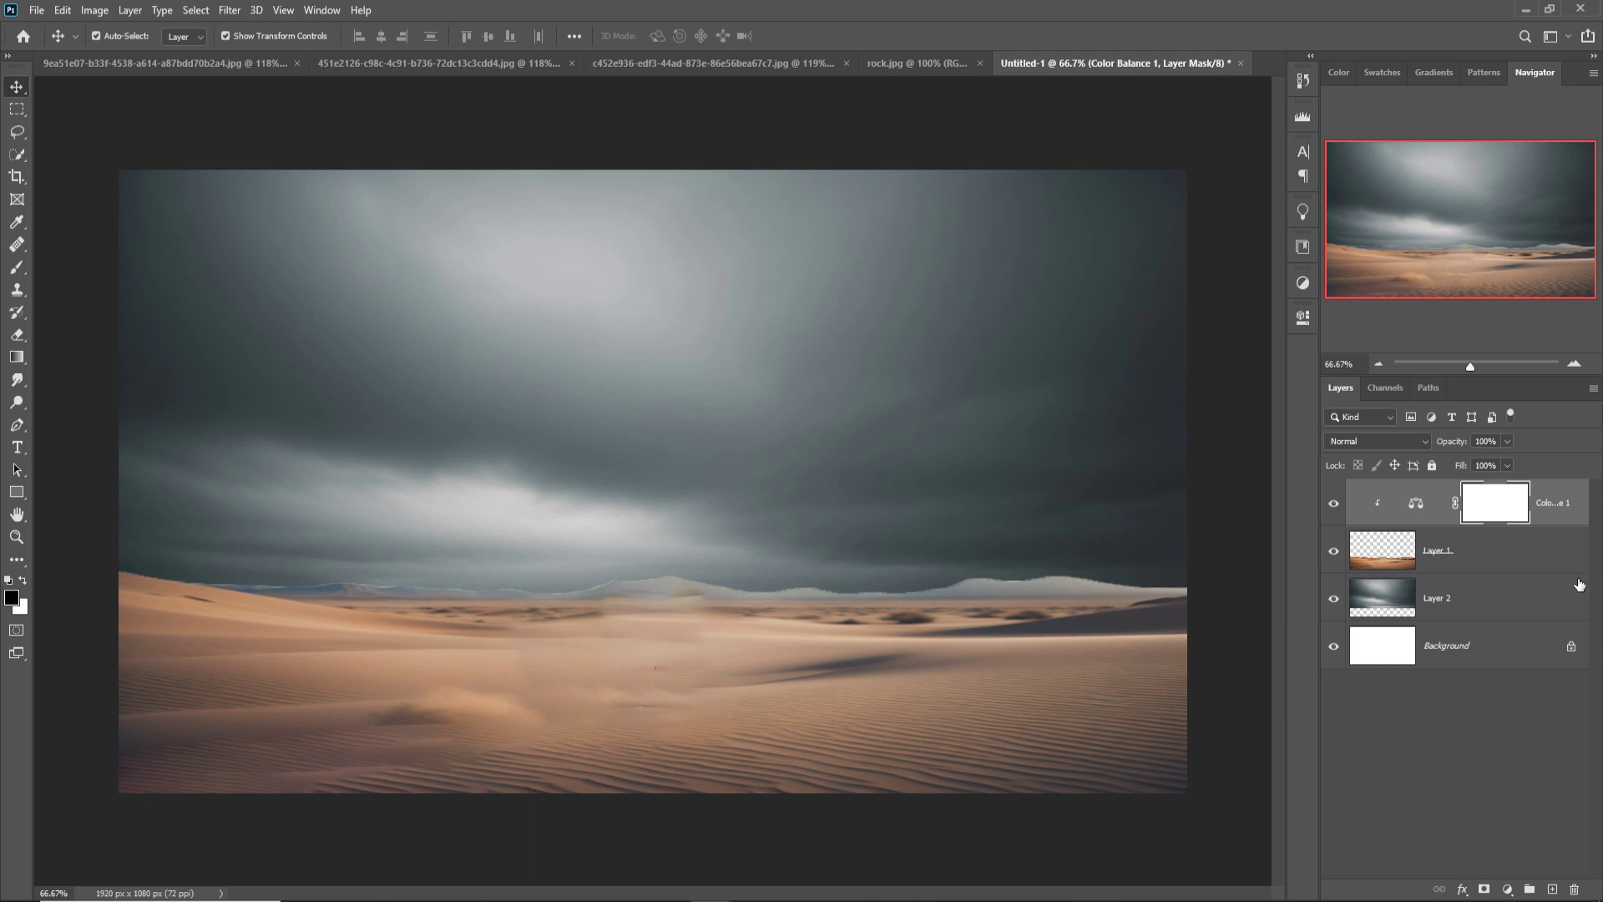
- Add a new layer clipped to the desert and sample the distant mountains' blue-gray, #485d6f, as the foreground color
click(1495, 551)
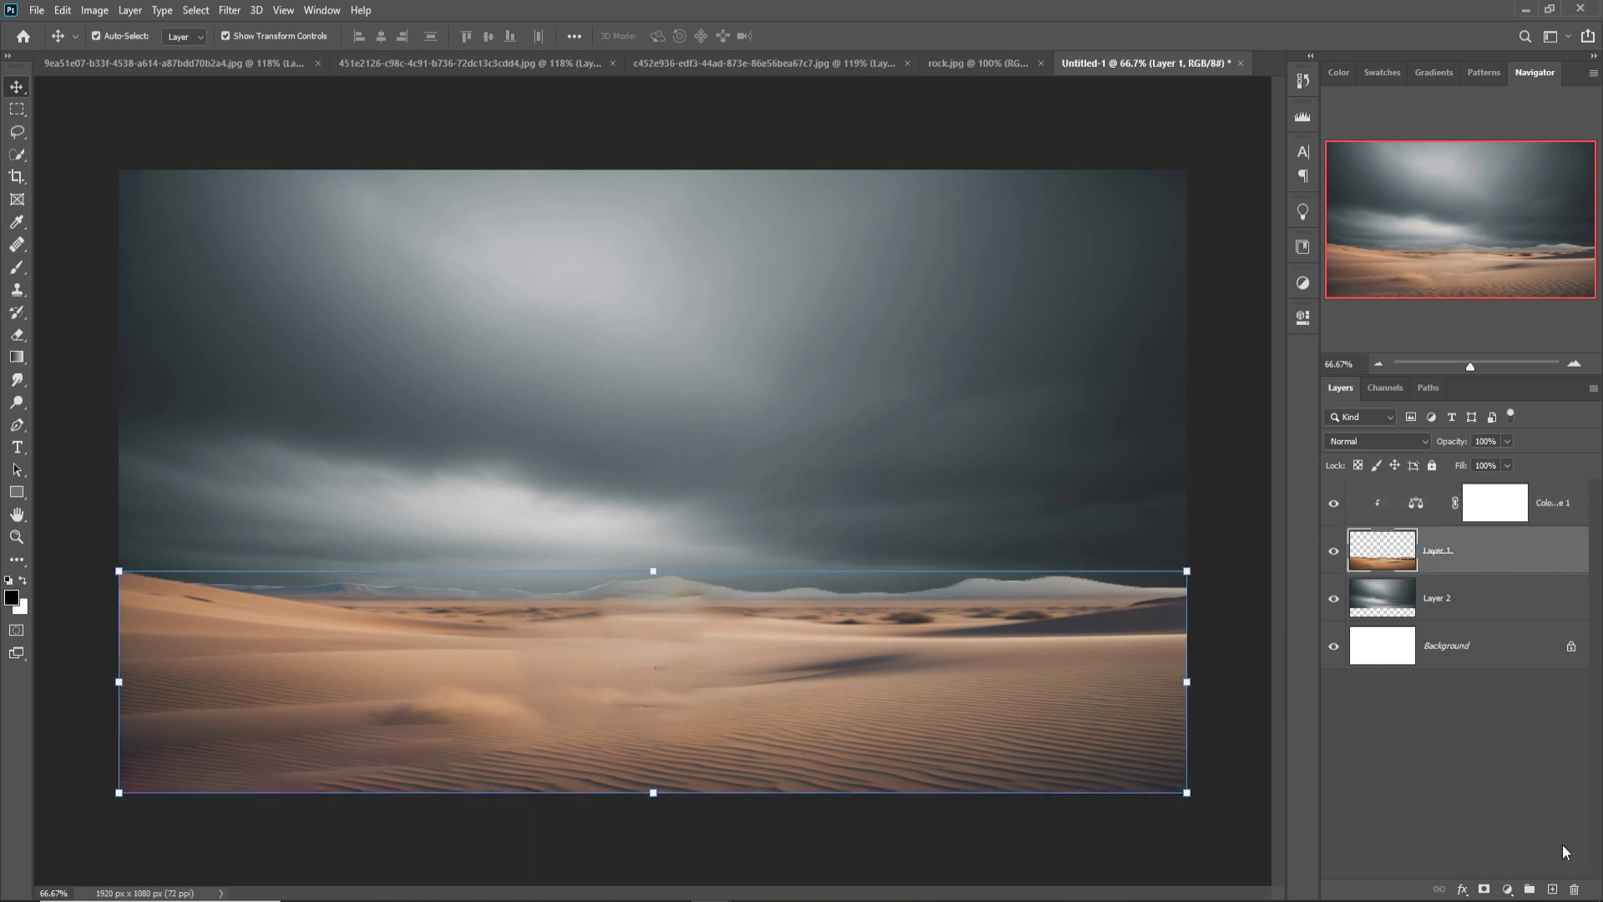
click(1552, 889)
key(b)
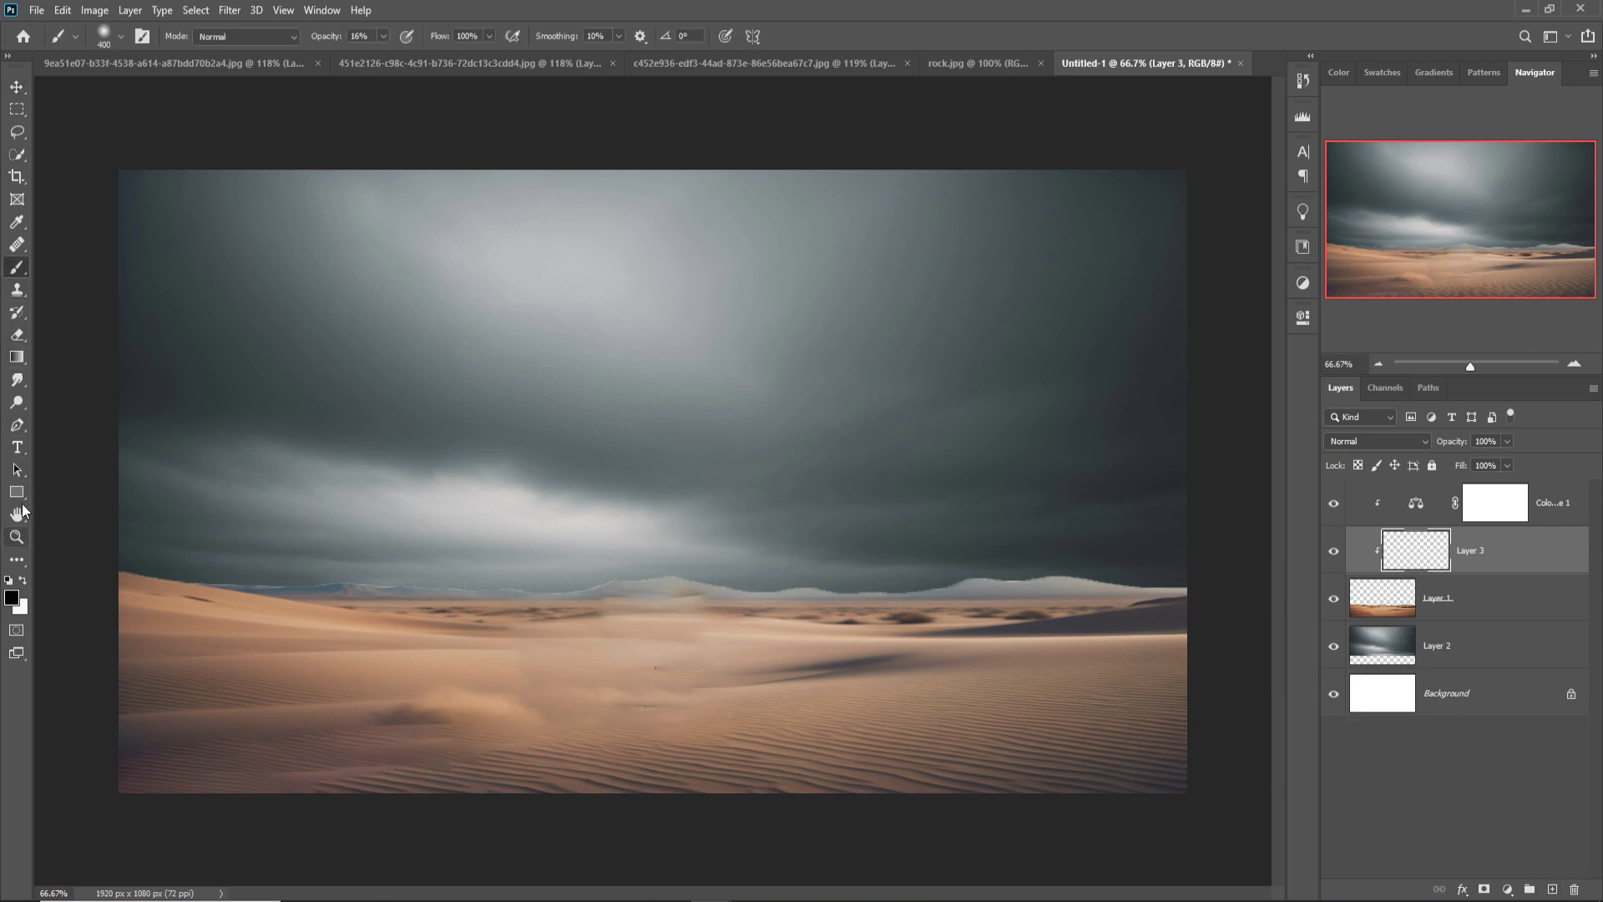
click(12, 597)
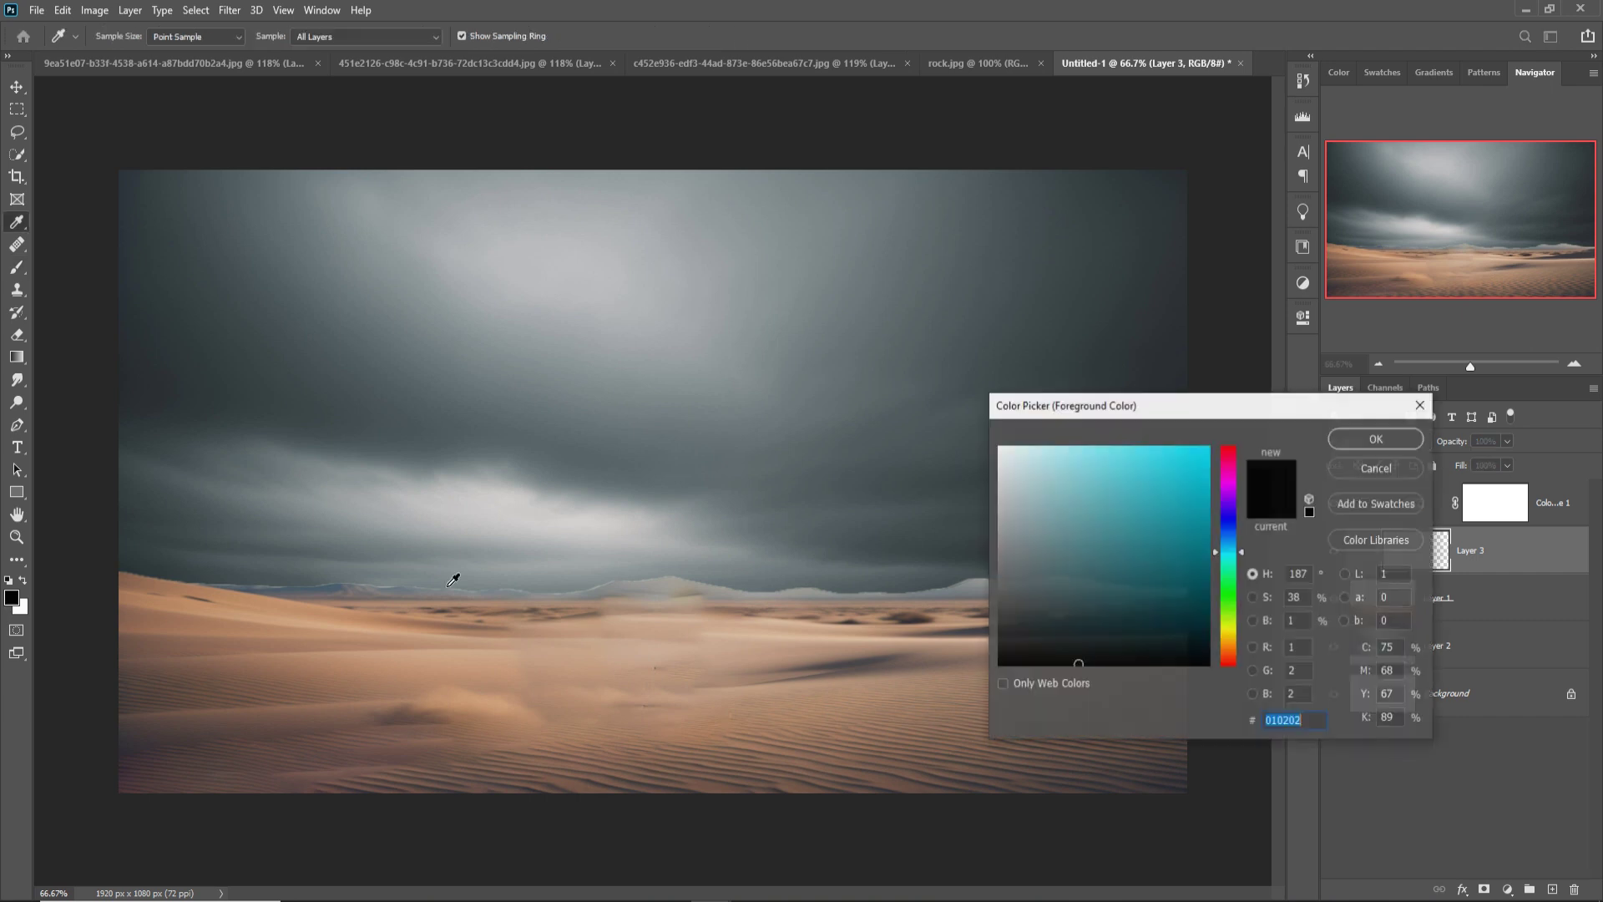
click(470, 594)
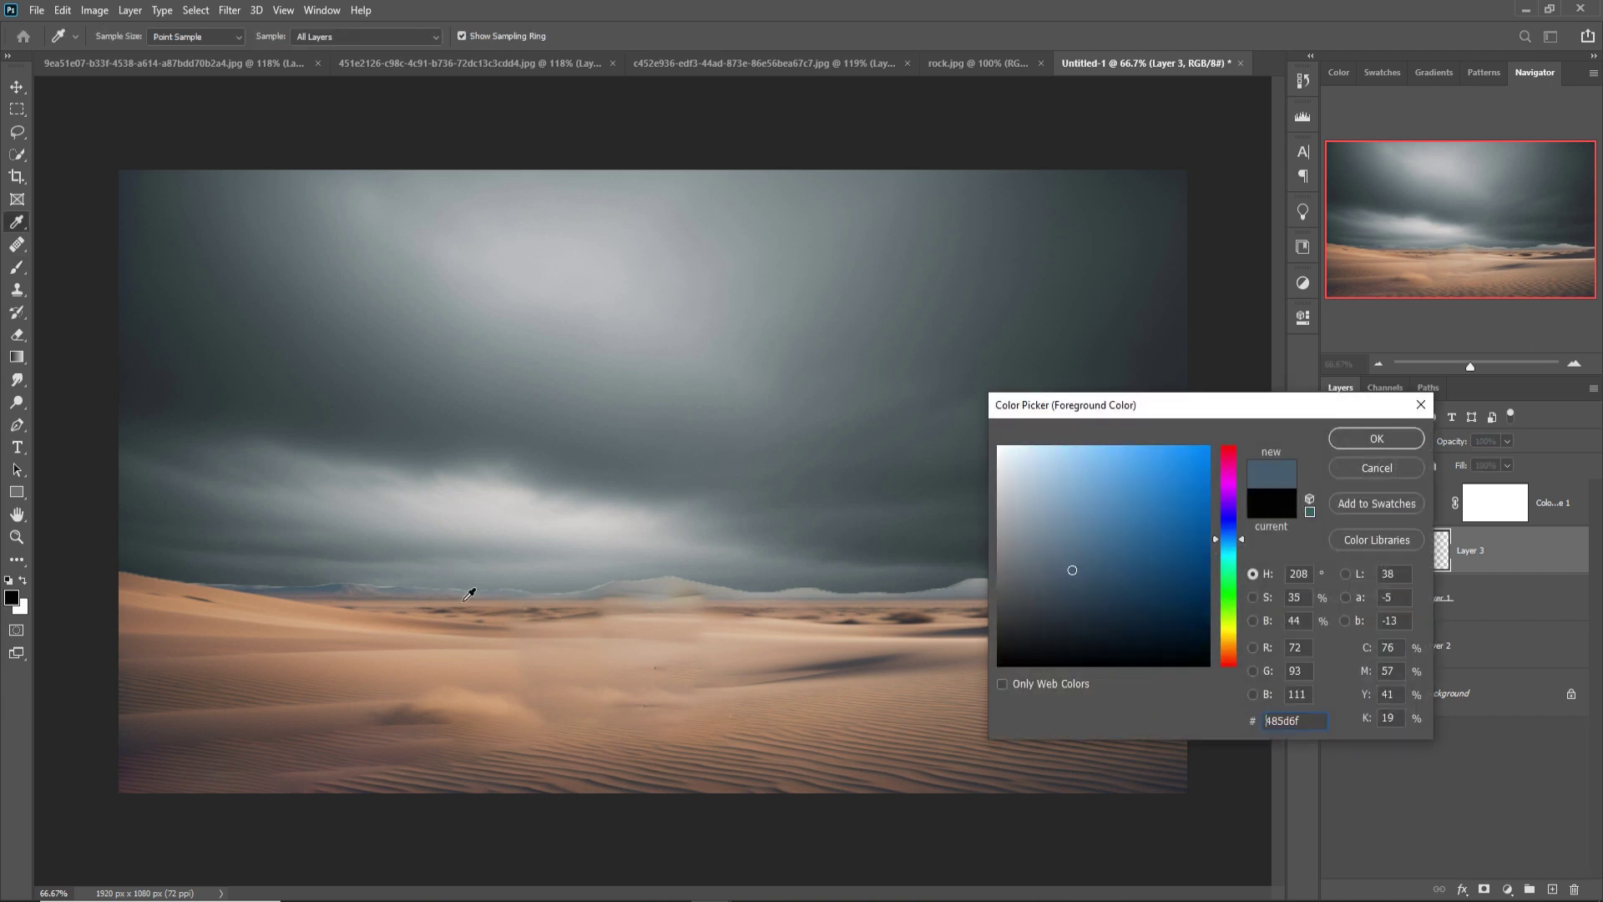
click(1376, 440)
- Paint over the distant mountain ridge along the horizon using a size 60 soft brush at 64% opacity
key(bracketleft)
key(bracketleft)
key(bracketleft)
key(bracketleft)
key(bracketleft)
drag(384, 36, 388, 61)
key(bracketleft)
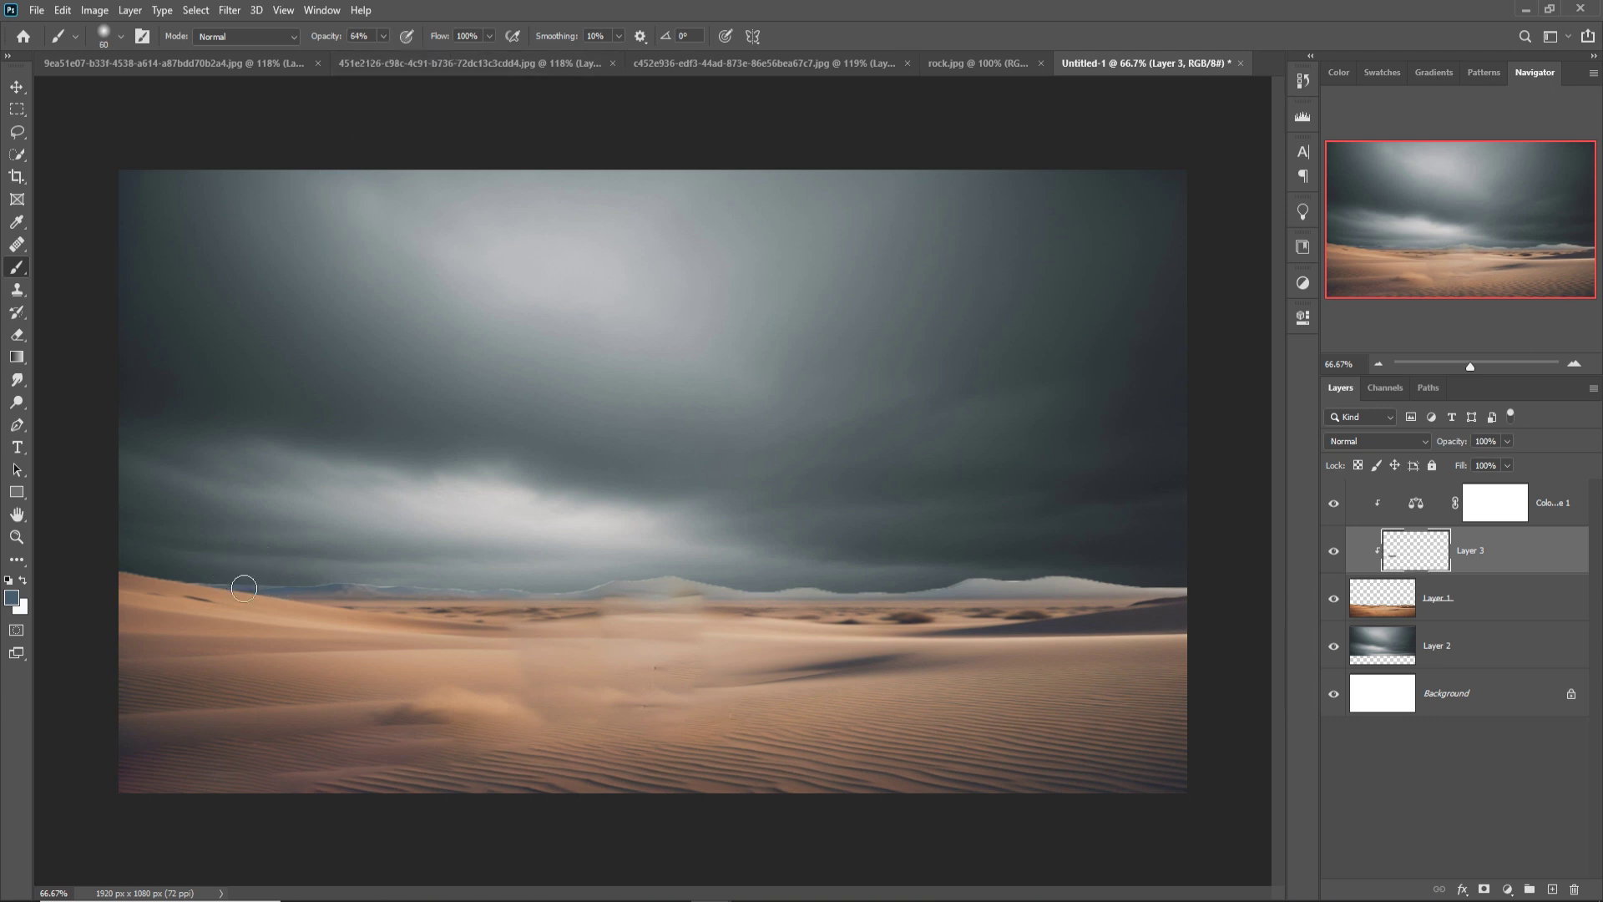
drag(314, 587, 845, 585)
mouse_move(746, 587)
mouse_down()
mouse_move(924, 580)
mouse_move(835, 594)
mouse_move(864, 593)
mouse_move(1105, 562)
mouse_move(1006, 586)
mouse_move(1066, 562)
mouse_move(1094, 586)
mouse_move(1223, 595)
mouse_move(1131, 573)
mouse_move(1002, 565)
mouse_move(1016, 573)
mouse_move(998, 581)
mouse_move(1064, 573)
mouse_up()
mouse_move(753, 594)
mouse_down()
mouse_move(617, 576)
mouse_move(669, 580)
mouse_up()
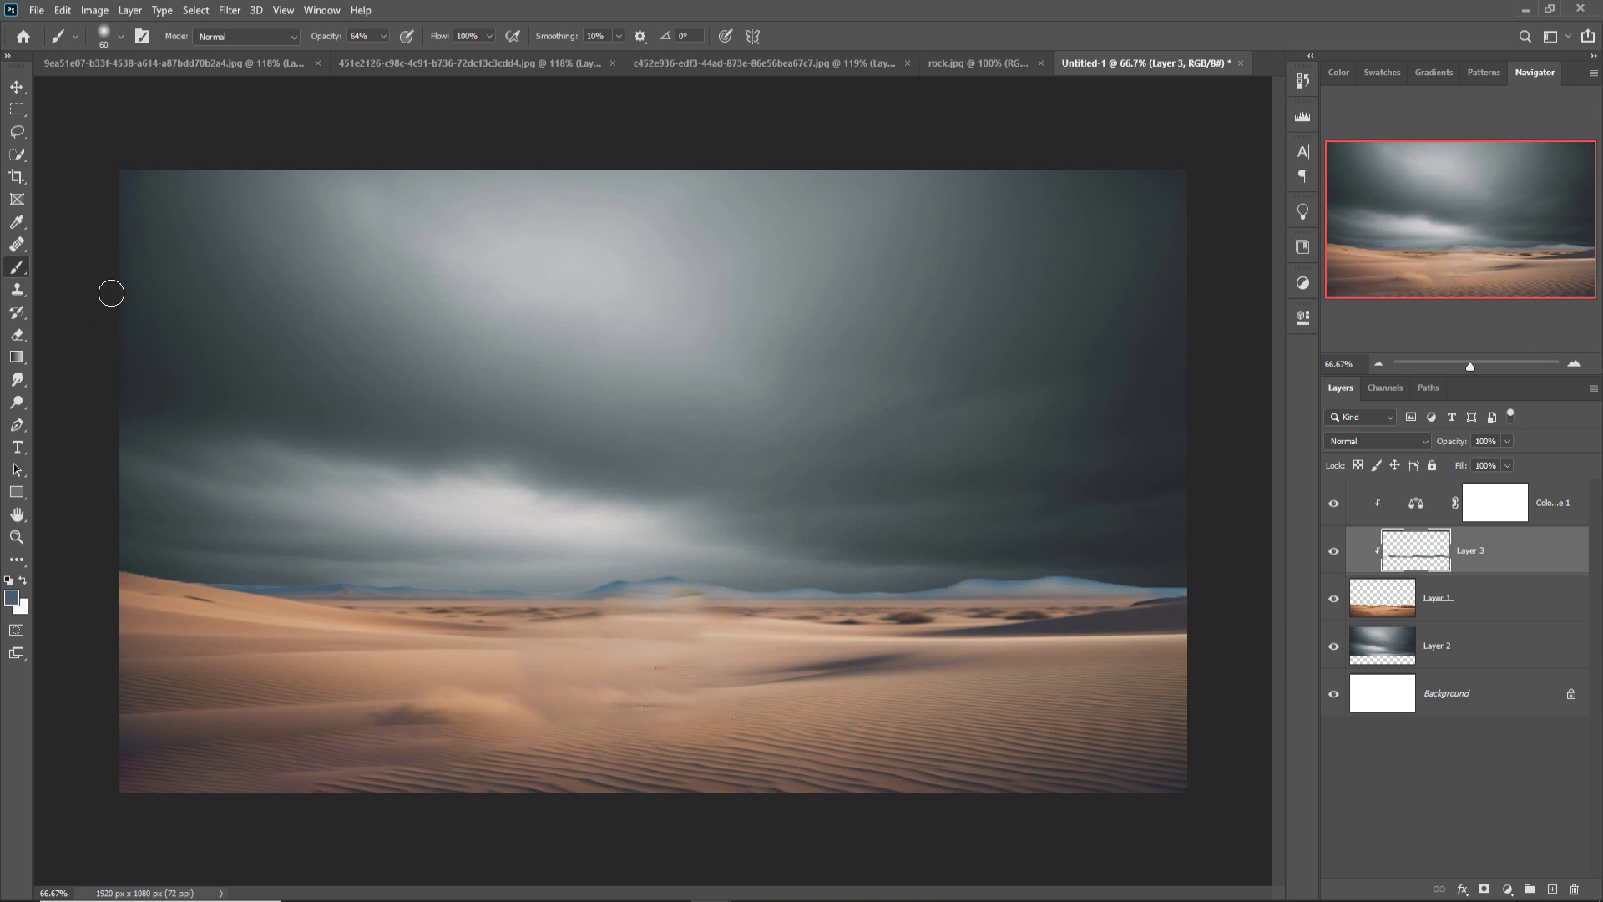
- Copy the cut-out tire from its own document into the desert composite and put the source window away
click(17, 86)
click(816, 710)
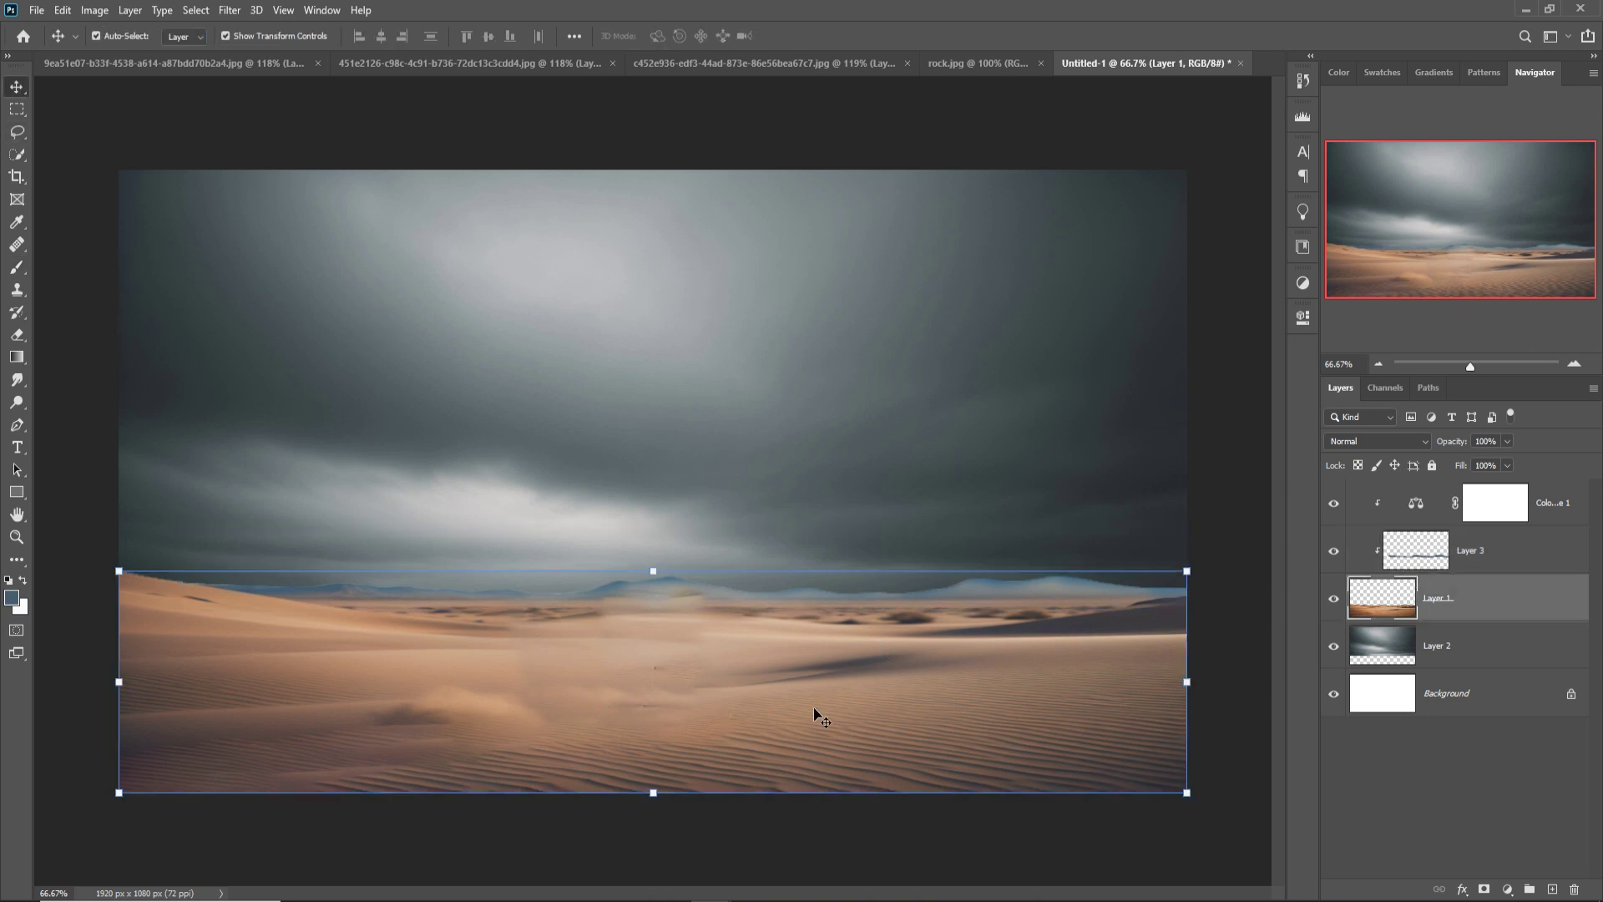
click(147, 63)
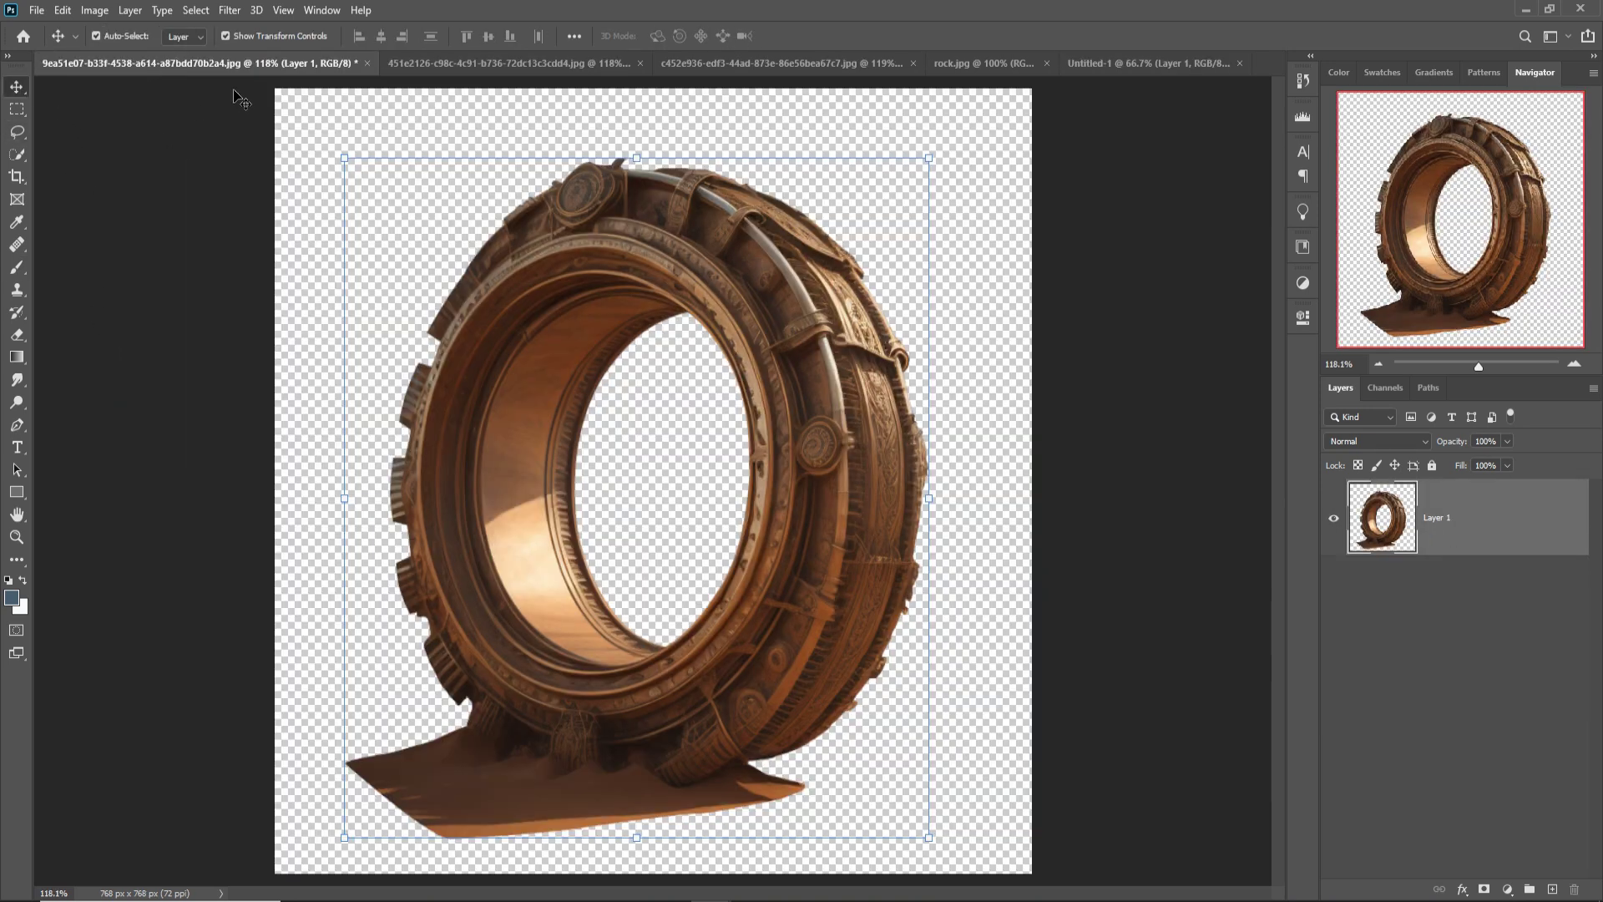
drag(217, 67, 1109, 174)
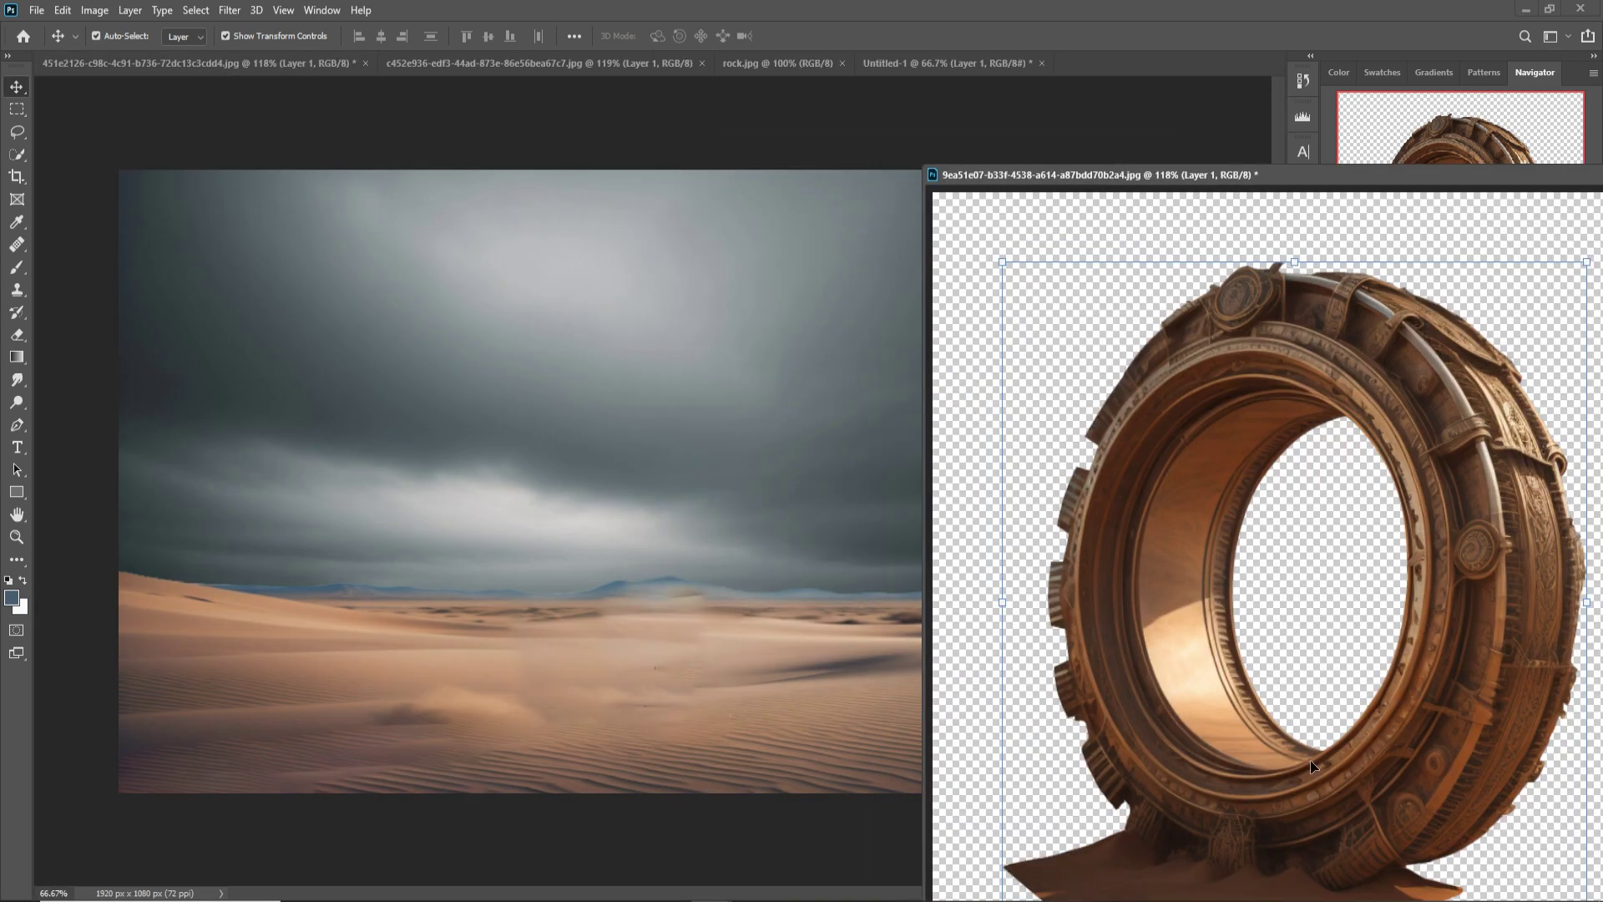
drag(1371, 740, 763, 577)
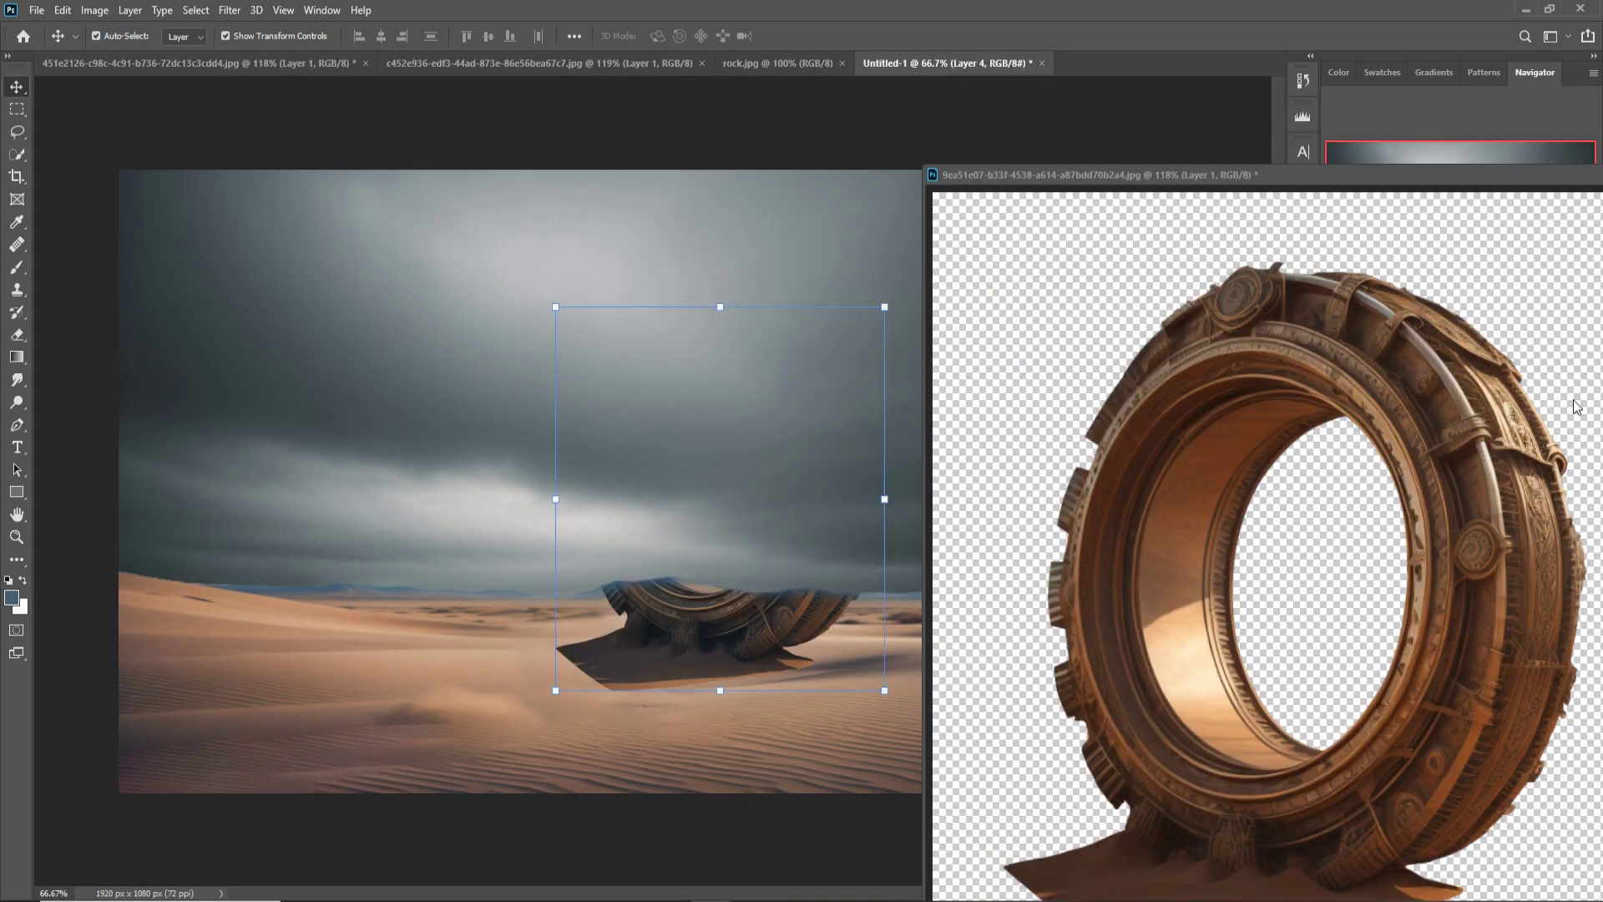
click(994, 409)
click(1010, 381)
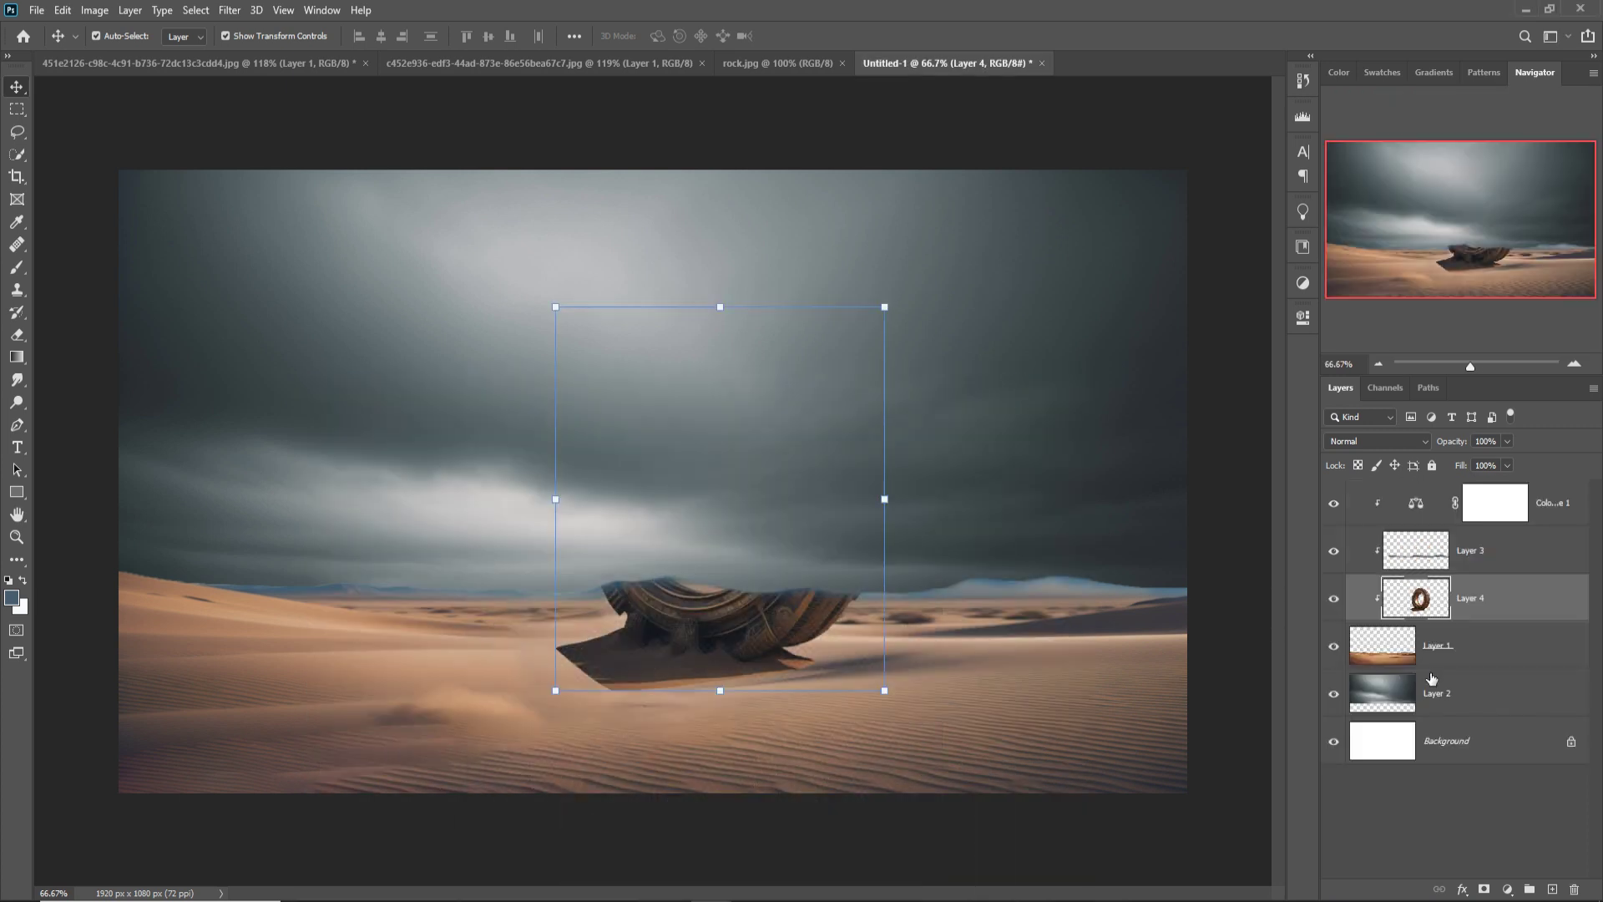
- Move the tire layer to the top of the layer stack and release its clipping mask
drag(1505, 602, 1509, 506)
right_click(1541, 500)
click(1373, 500)
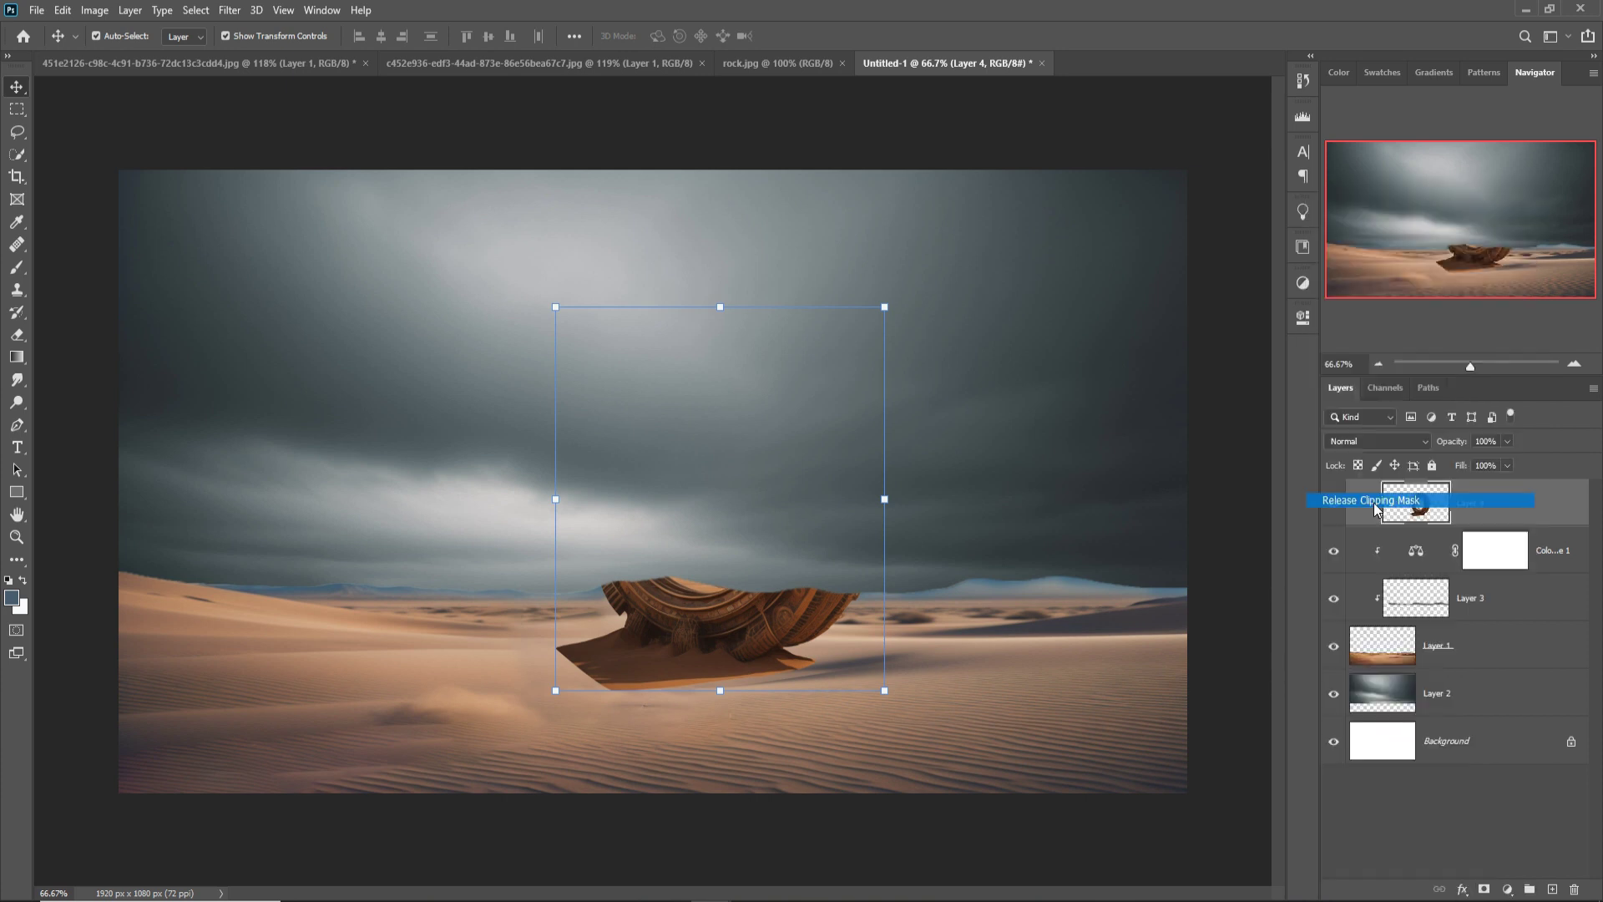
- Scale the tire to about 113% and position it standing on the sand right of the desert's center
drag(729, 314, 729, 239)
drag(683, 568, 714, 598)
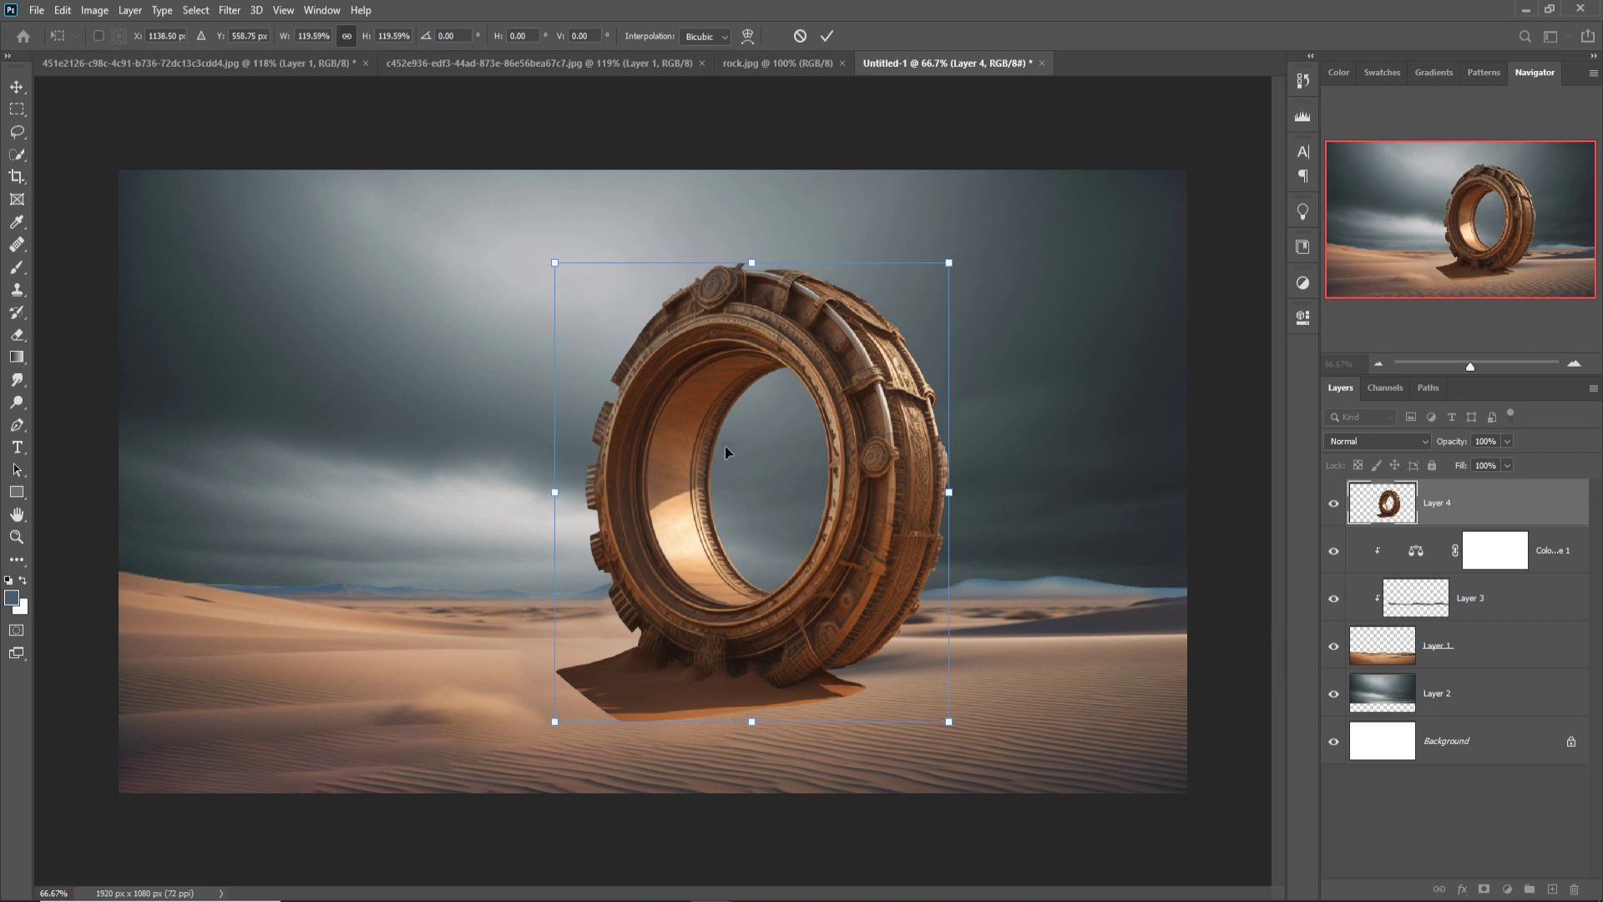
drag(760, 271, 754, 243)
mouse_move(838, 624)
mouse_down()
mouse_move(822, 624)
mouse_move(843, 625)
mouse_up()
drag(759, 259, 760, 286)
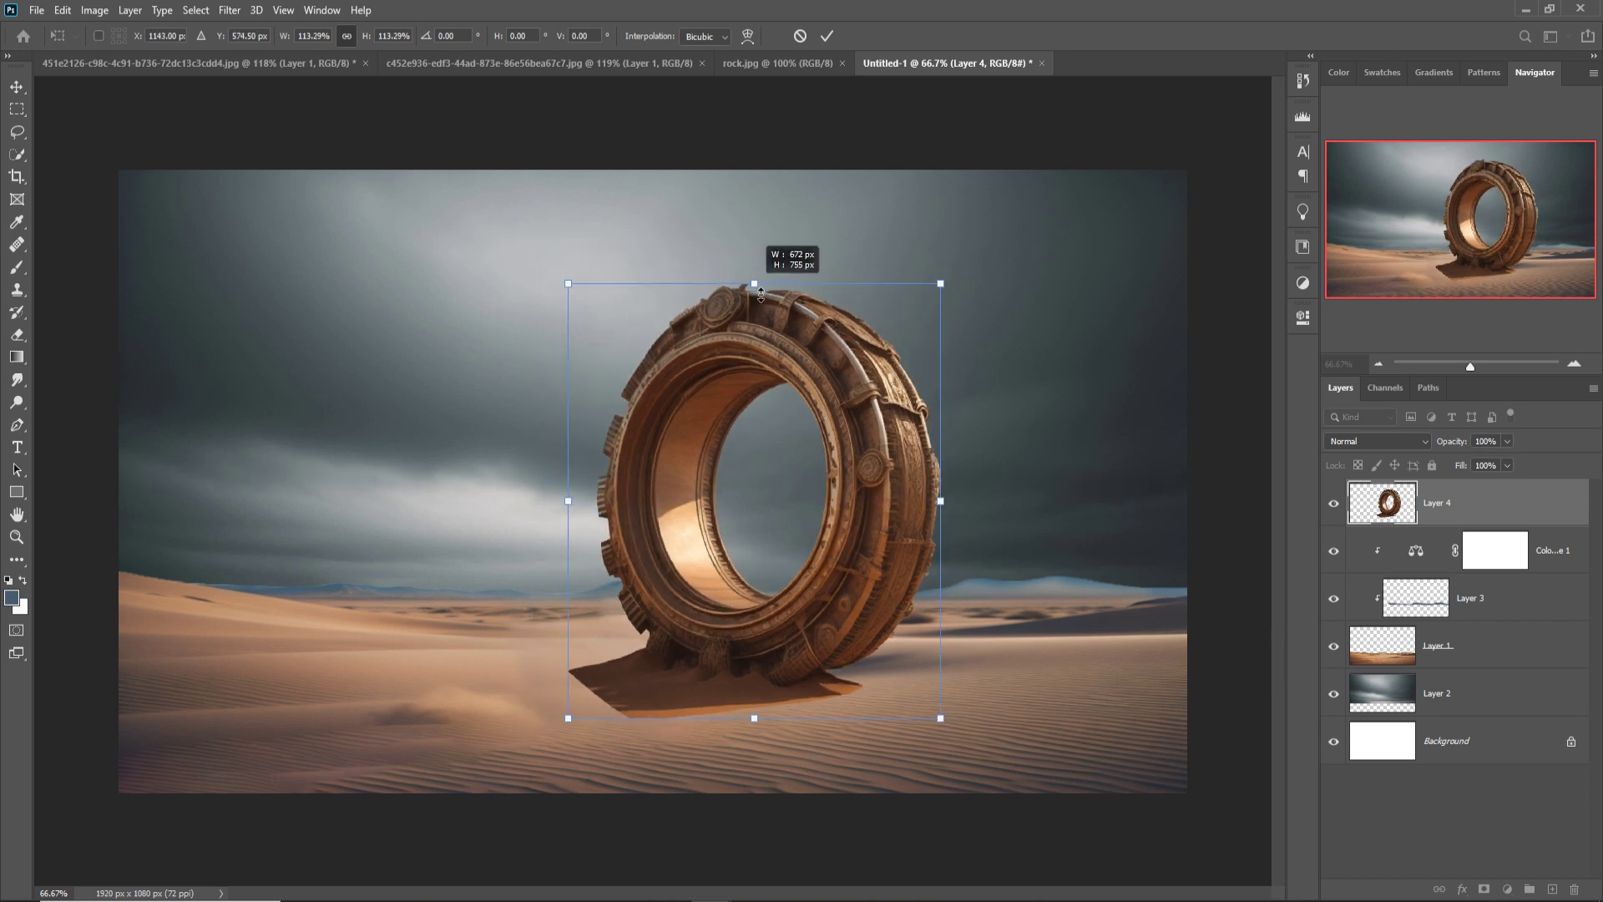
drag(812, 599, 847, 602)
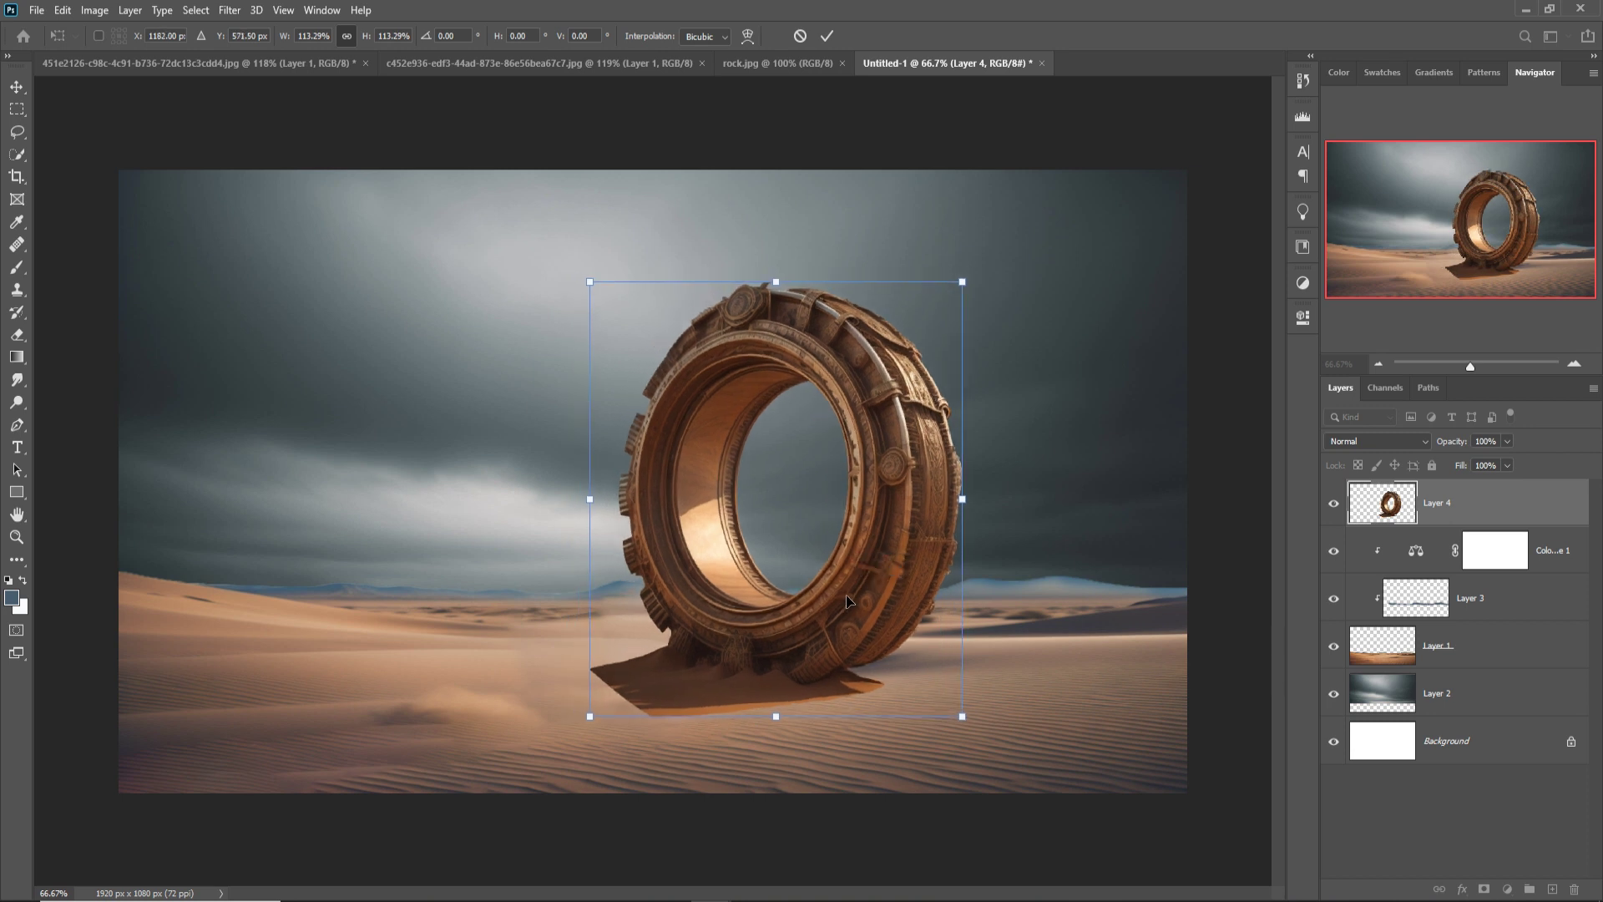
click(826, 36)
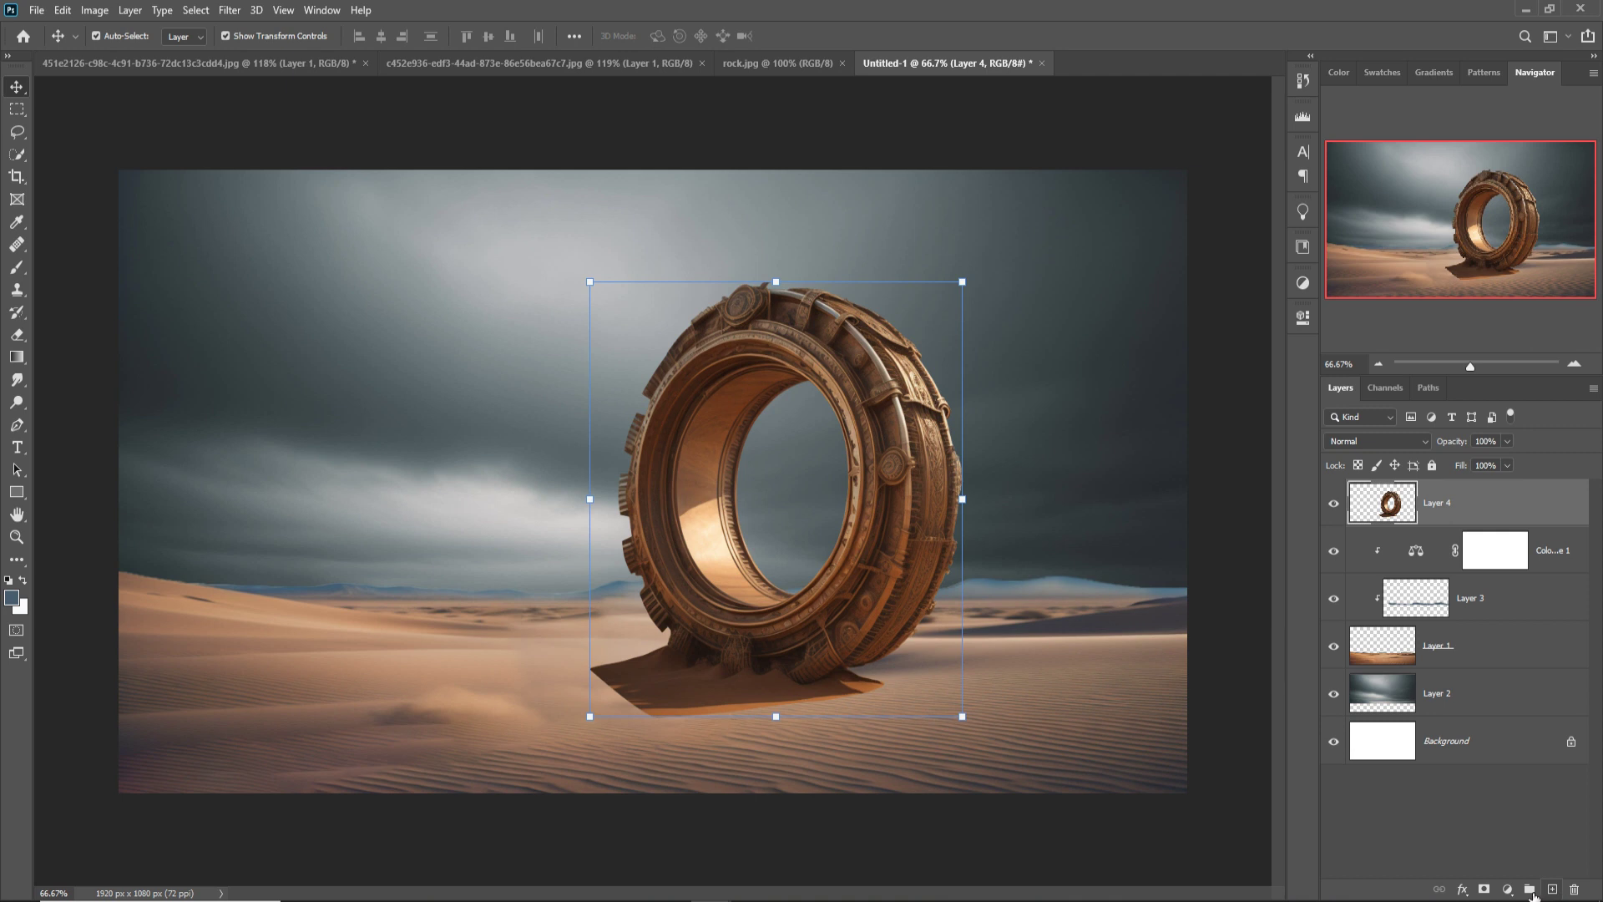
- Add a Color Balance adjustment clipped to the tire, with midtones at -20 Cyan–Red and shifted slightly toward blue
click(1507, 889)
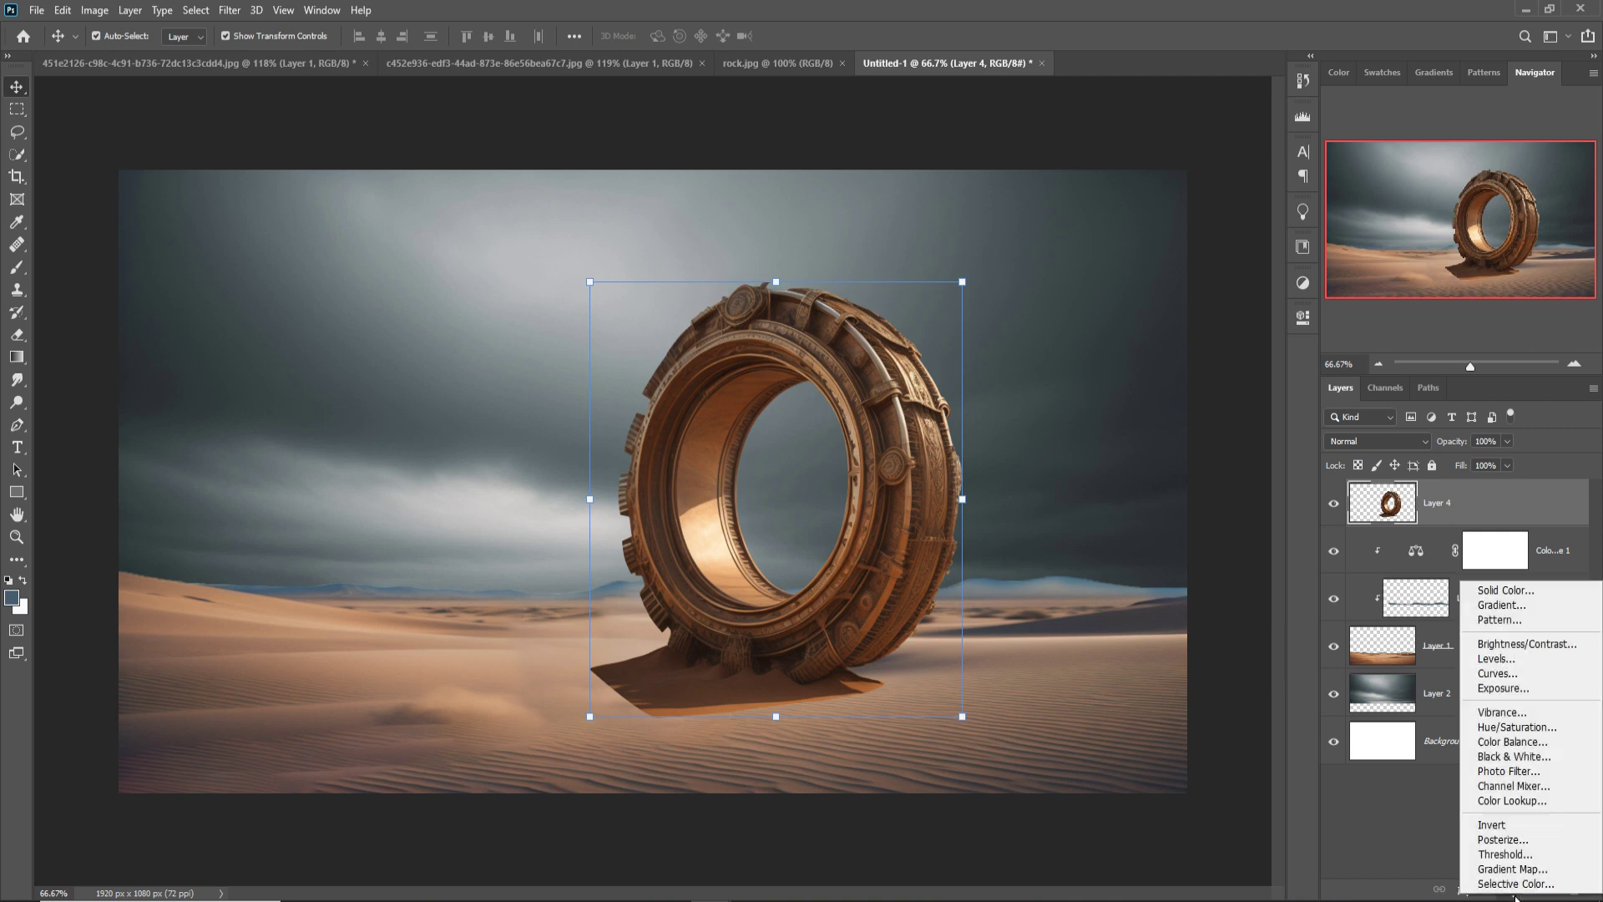
click(1518, 741)
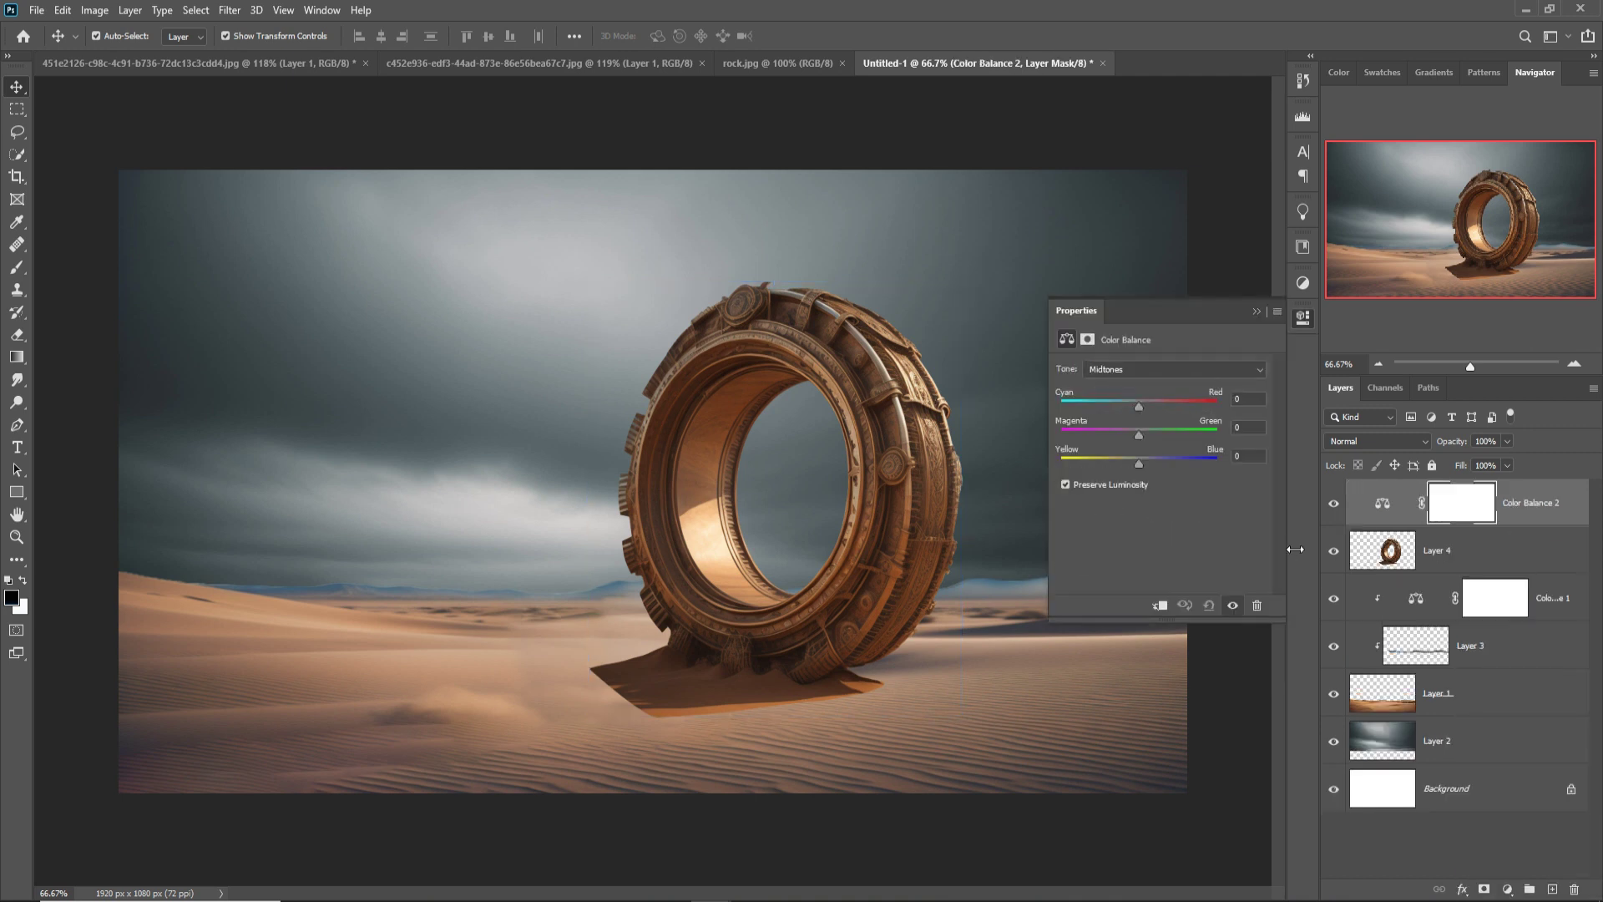
click(1160, 605)
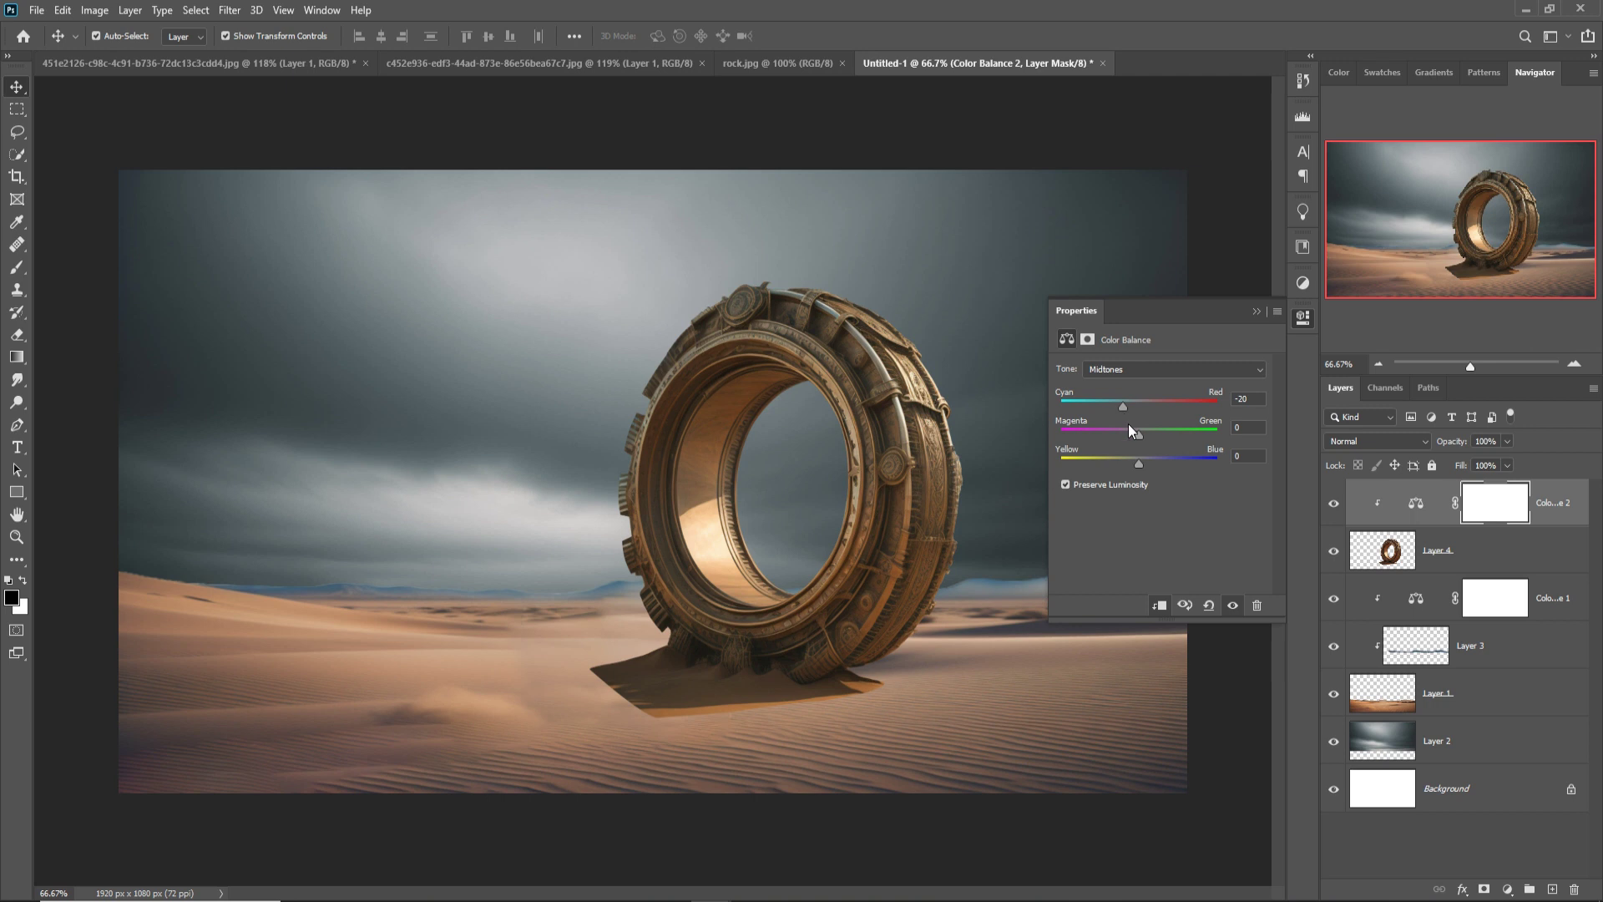
drag(1138, 464, 1155, 465)
click(1256, 313)
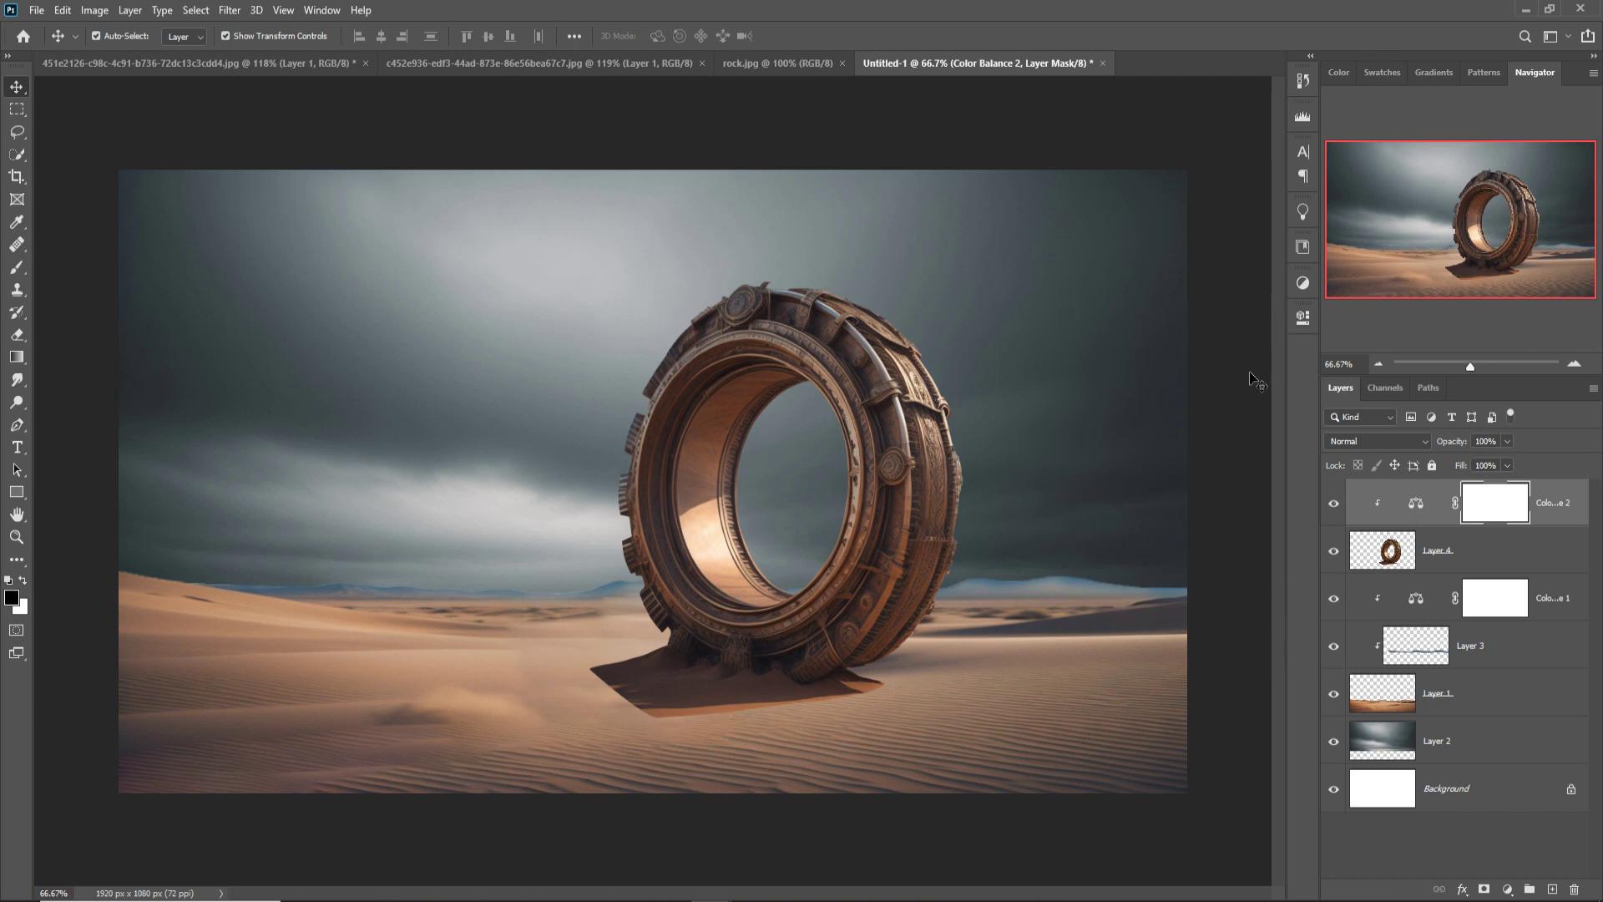
- Add a layer mask to the tire layer and brush out the sand patch under it with a size 100 soft brush
click(1509, 557)
click(1485, 889)
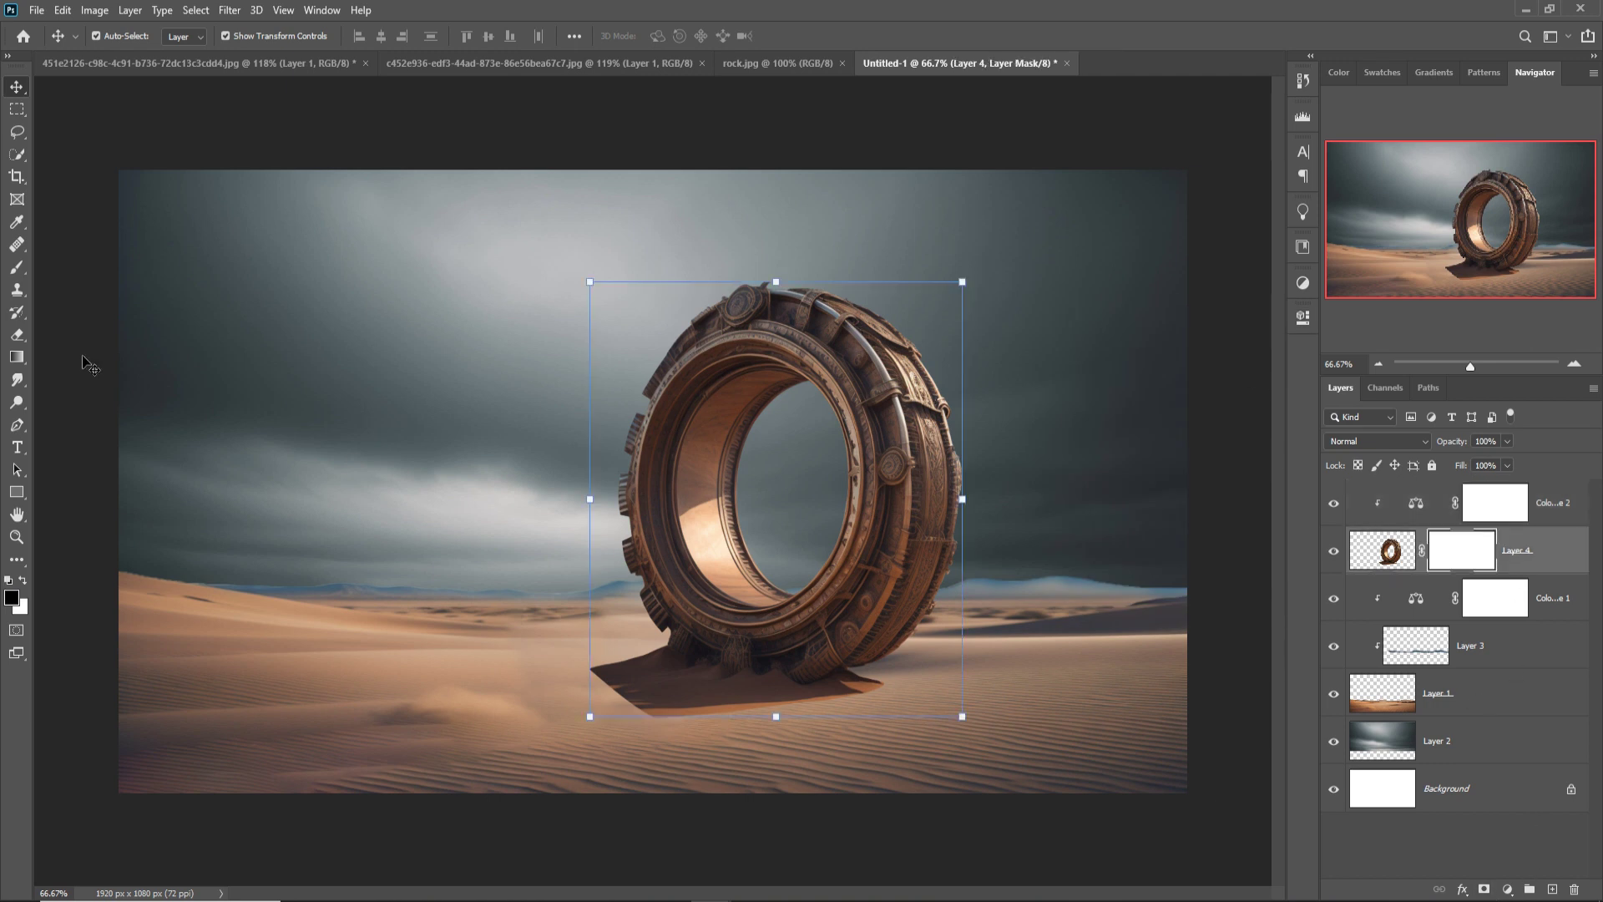
click(17, 267)
key(bracketright)
key(bracketright)
key(bracketright)
key(bracketright)
click(383, 37)
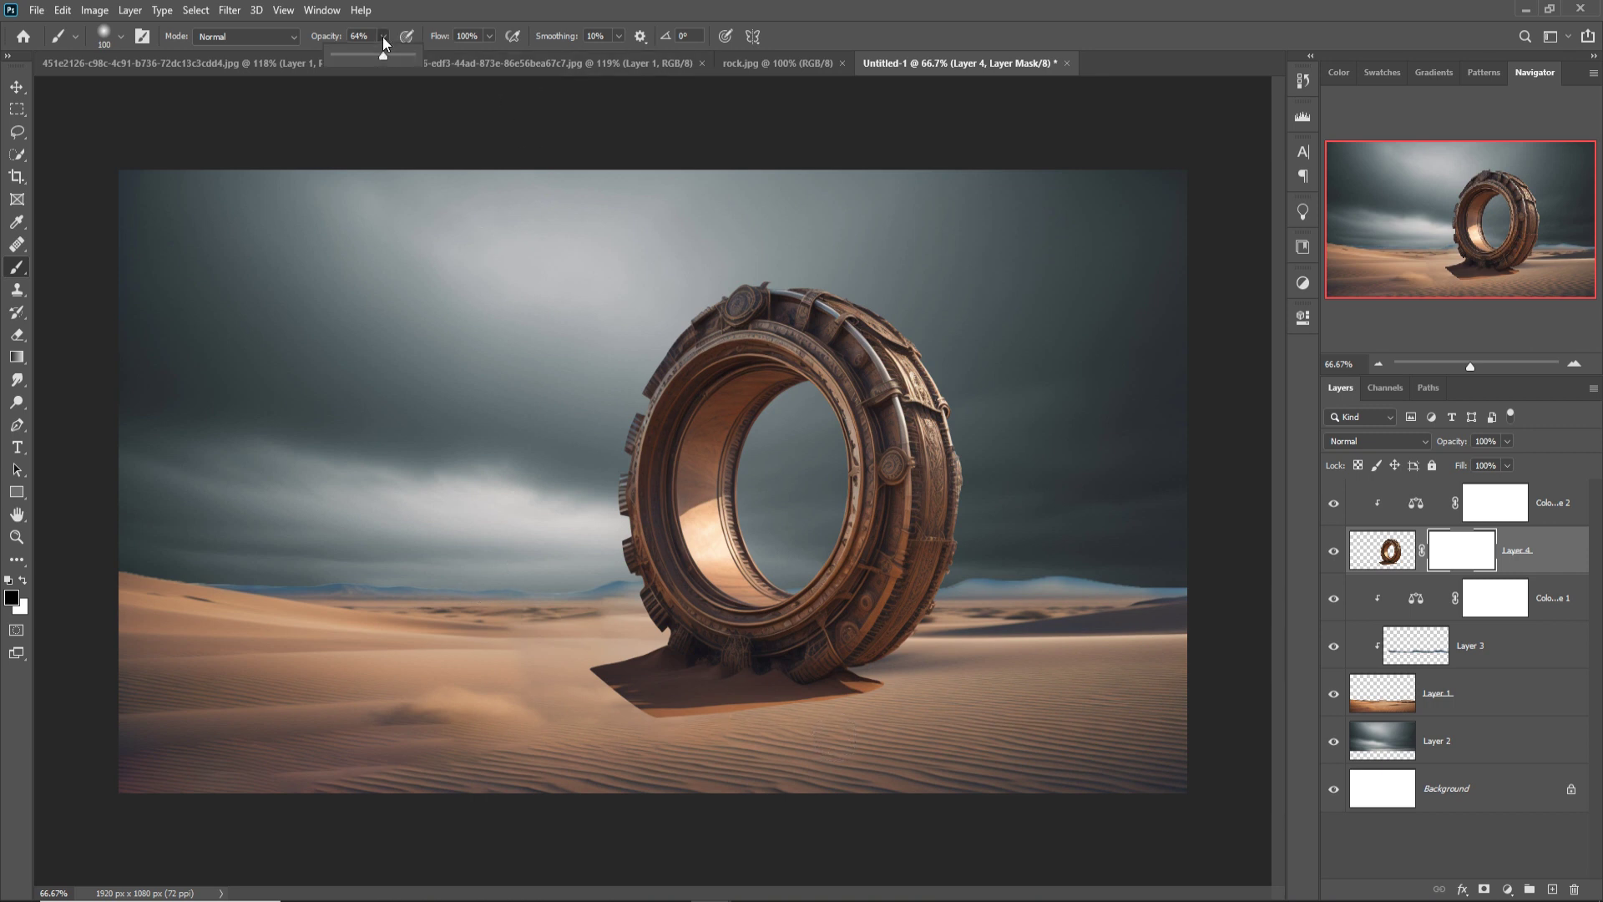
drag(368, 56, 371, 56)
click(624, 714)
mouse_move(626, 718)
mouse_down()
mouse_move(614, 689)
mouse_move(702, 735)
mouse_move(920, 722)
mouse_move(735, 718)
mouse_up()
- Blend the tire's base into the desert on its mask with a larger brush at reduced opacity
click(384, 37)
drag(371, 57, 346, 57)
key(bracketright)
mouse_move(680, 710)
mouse_down()
mouse_move(614, 767)
mouse_move(622, 690)
mouse_move(761, 744)
mouse_move(920, 737)
mouse_move(674, 735)
mouse_up()
- Copy the cut-out woman from her own document into the desert composite and shrink her to stand on the sand at far left
key(v)
drag(198, 64, 1001, 187)
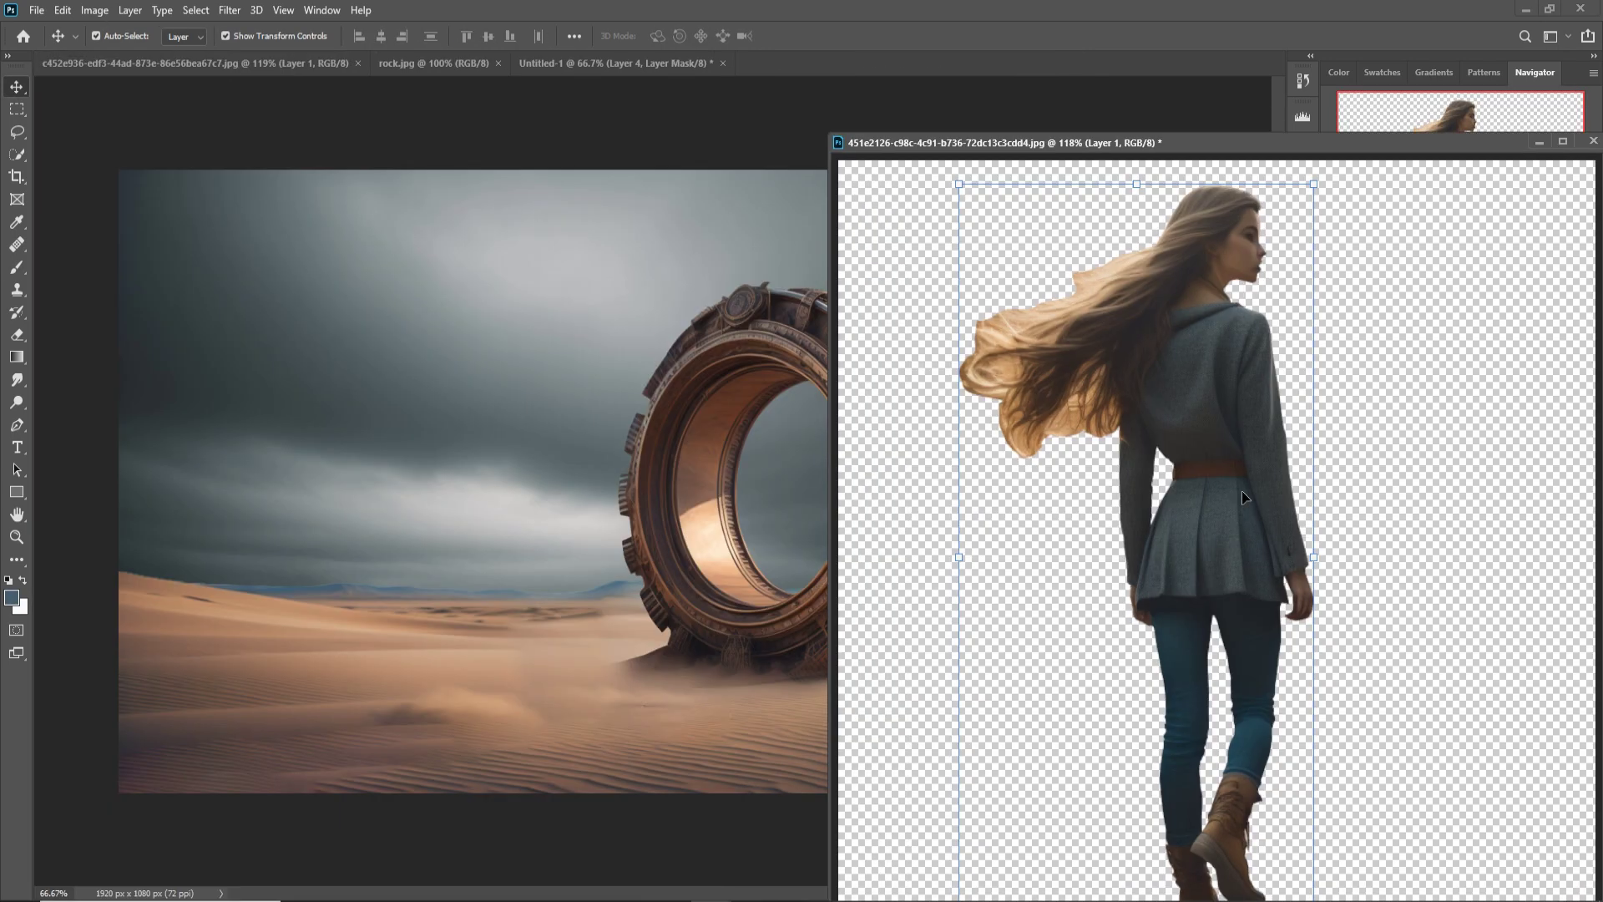
drag(1241, 489, 622, 510)
mouse_move(594, 339)
mouse_down()
mouse_move(351, 542)
mouse_move(330, 585)
mouse_move(322, 776)
mouse_up()
key(Return)
- Select the woman and refine her hair edges in Select and Mask, decontaminating colors and outputting to a new layer with layer mask
key(w)
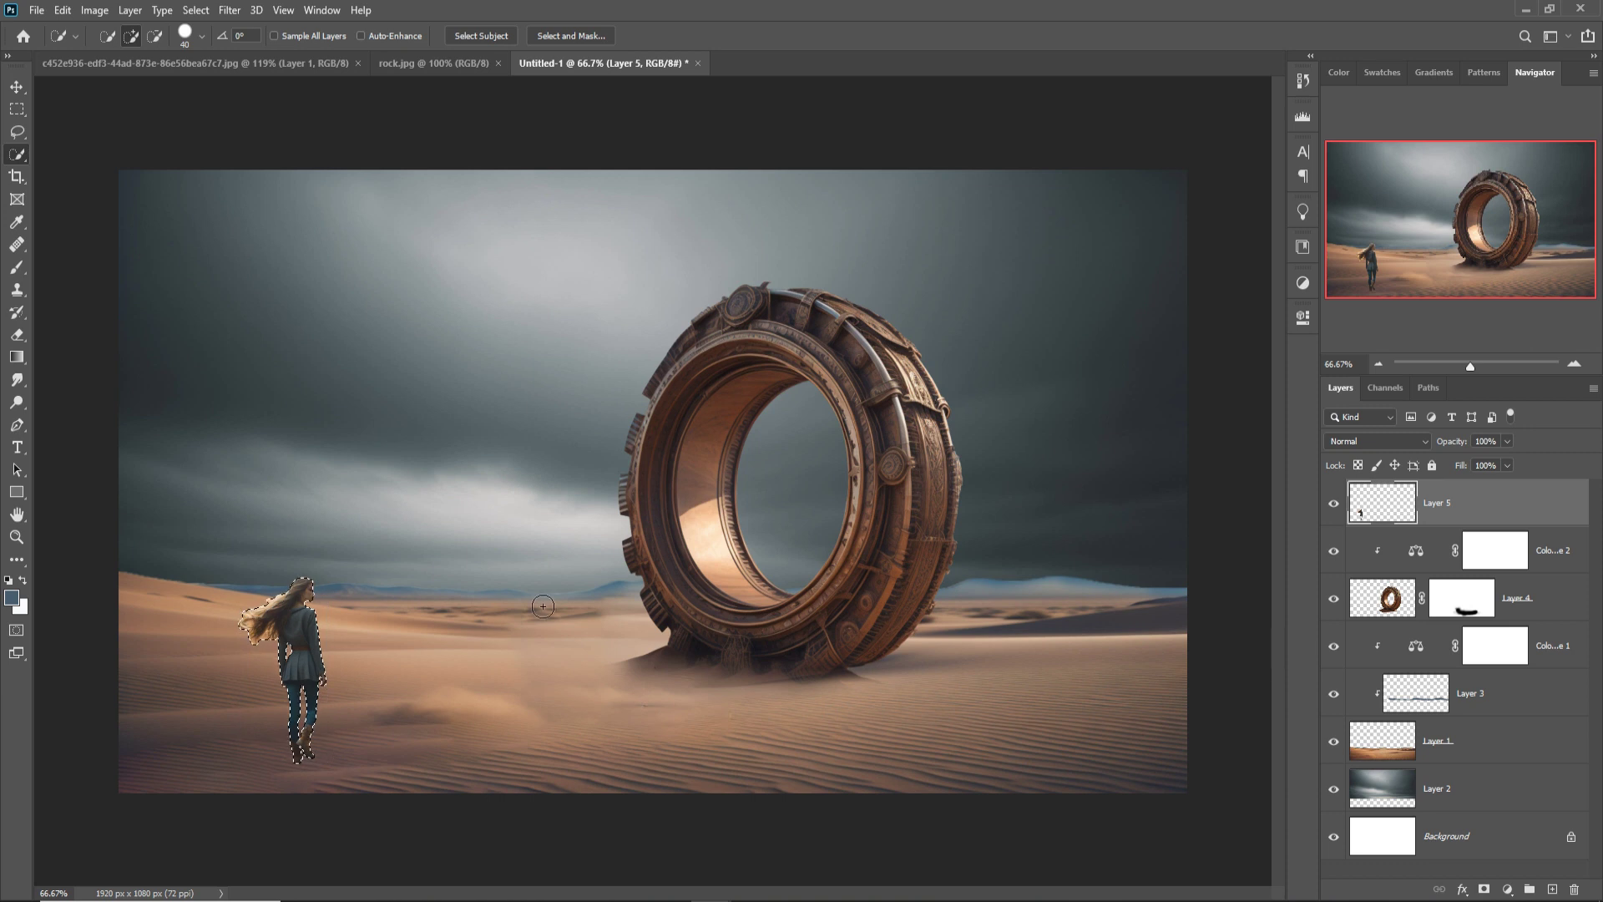
scroll(601, 616, up, 5)
drag(601, 616, 803, 578)
key(alt+ctrl+r)
mouse_move(542, 188)
mouse_down()
mouse_move(409, 275)
mouse_move(443, 404)
mouse_move(512, 398)
mouse_up()
click(1370, 744)
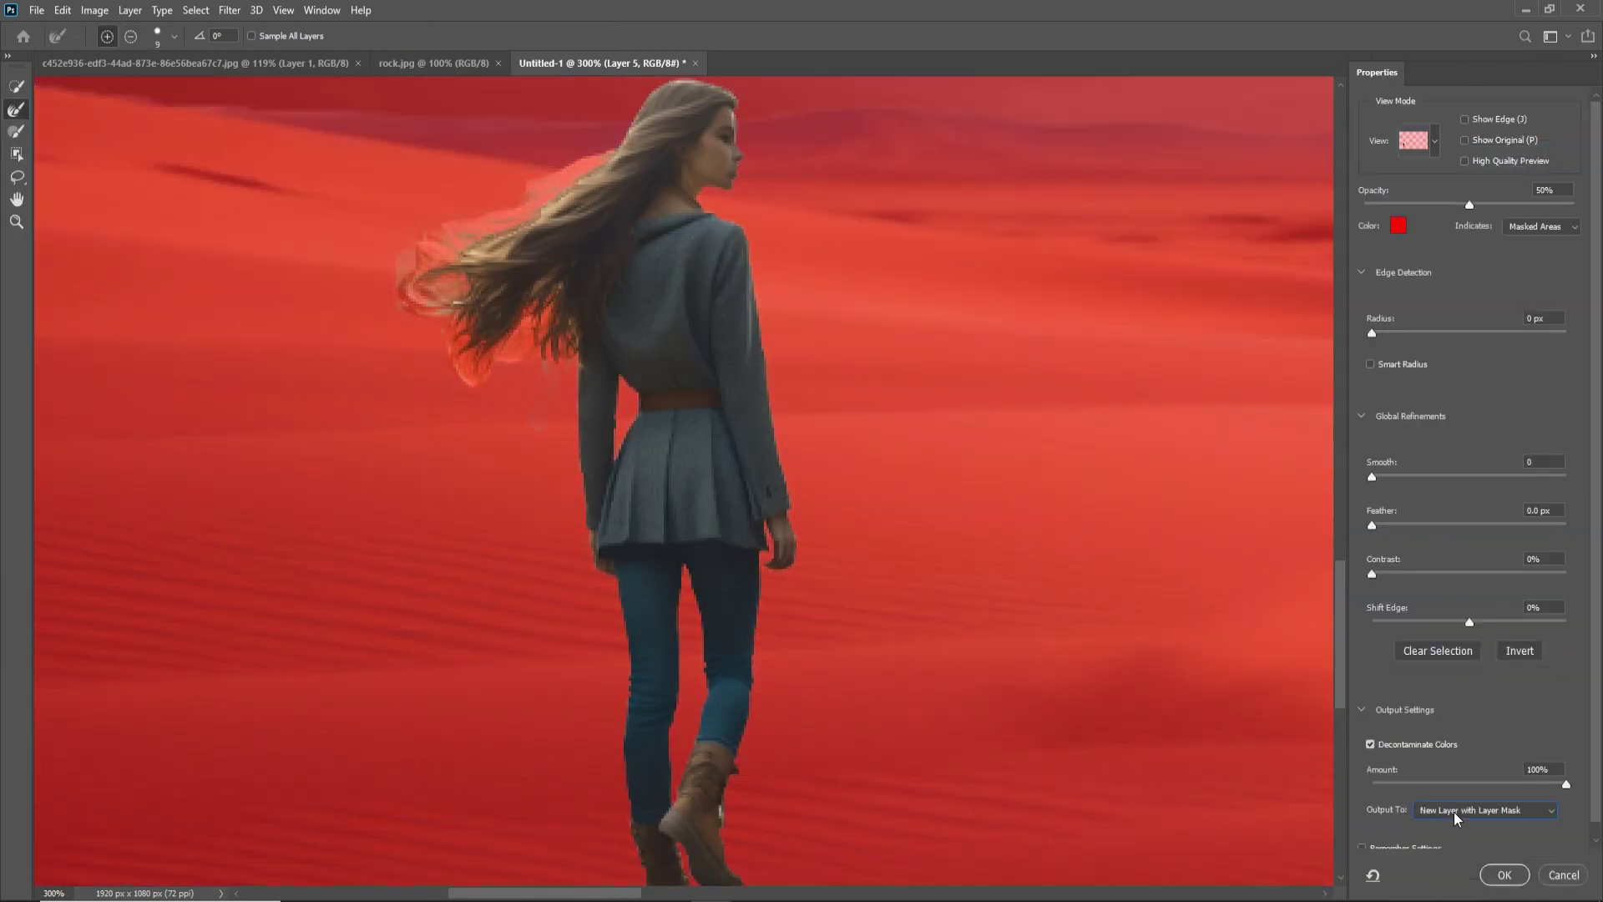
click(1504, 874)
- Move the refined woman close to the tire's left side and scale her to about 88%
key(v)
key(ctrl+0)
drag(288, 660, 547, 651)
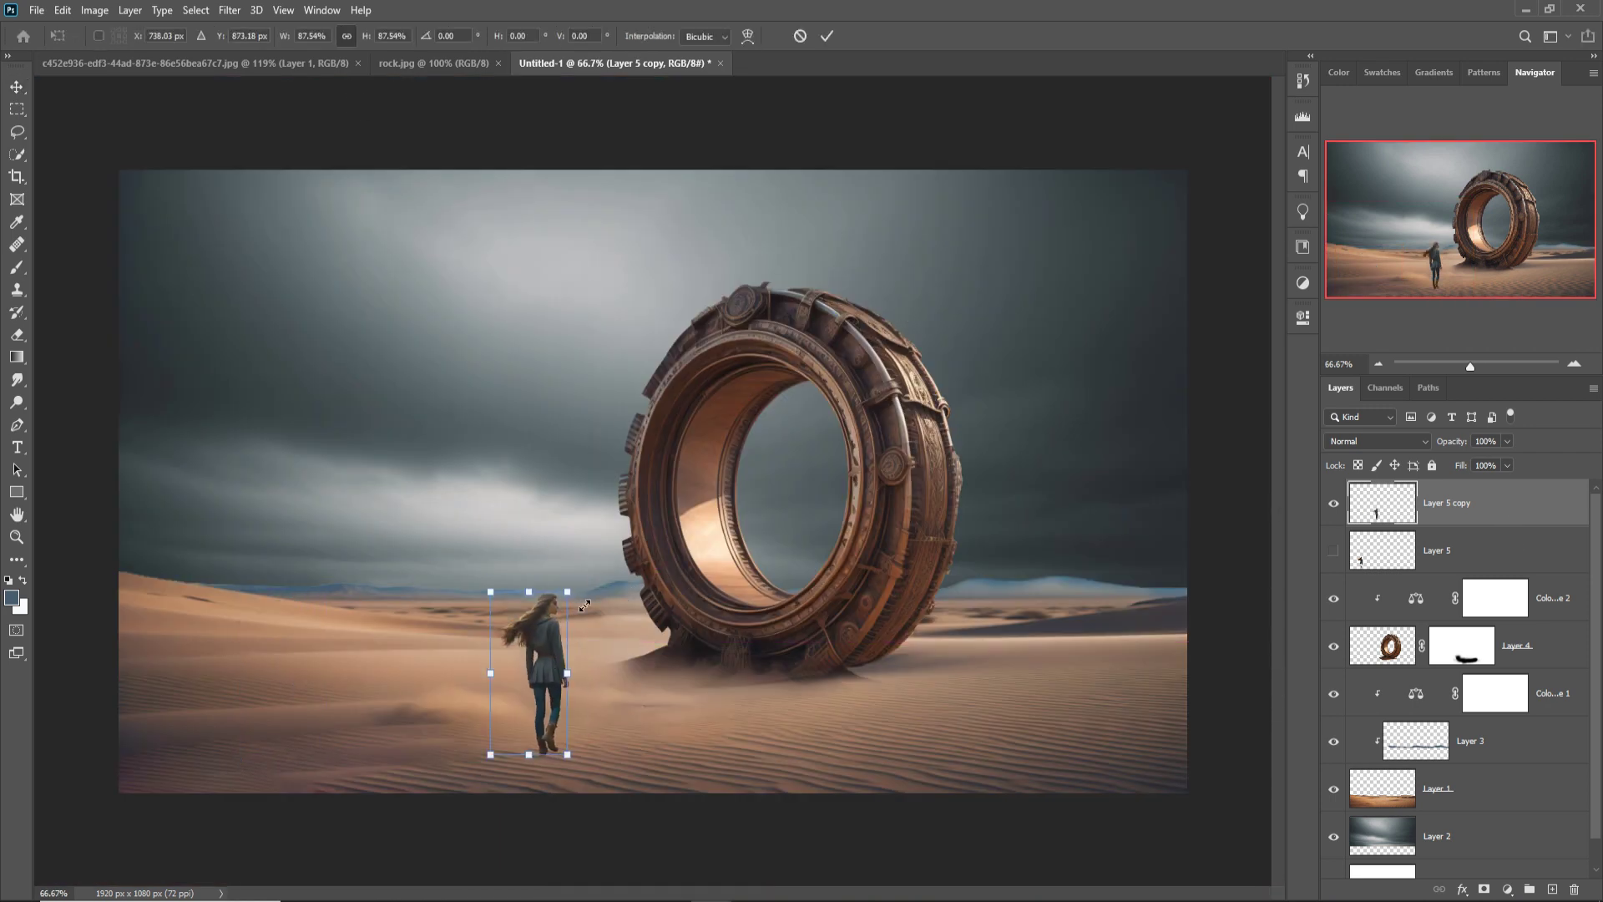
- Add a new layer beneath the refined woman and set the foreground color to near-black #181a1c
ctrl+click(1552, 888)
key(b)
click(11, 598)
click(1027, 648)
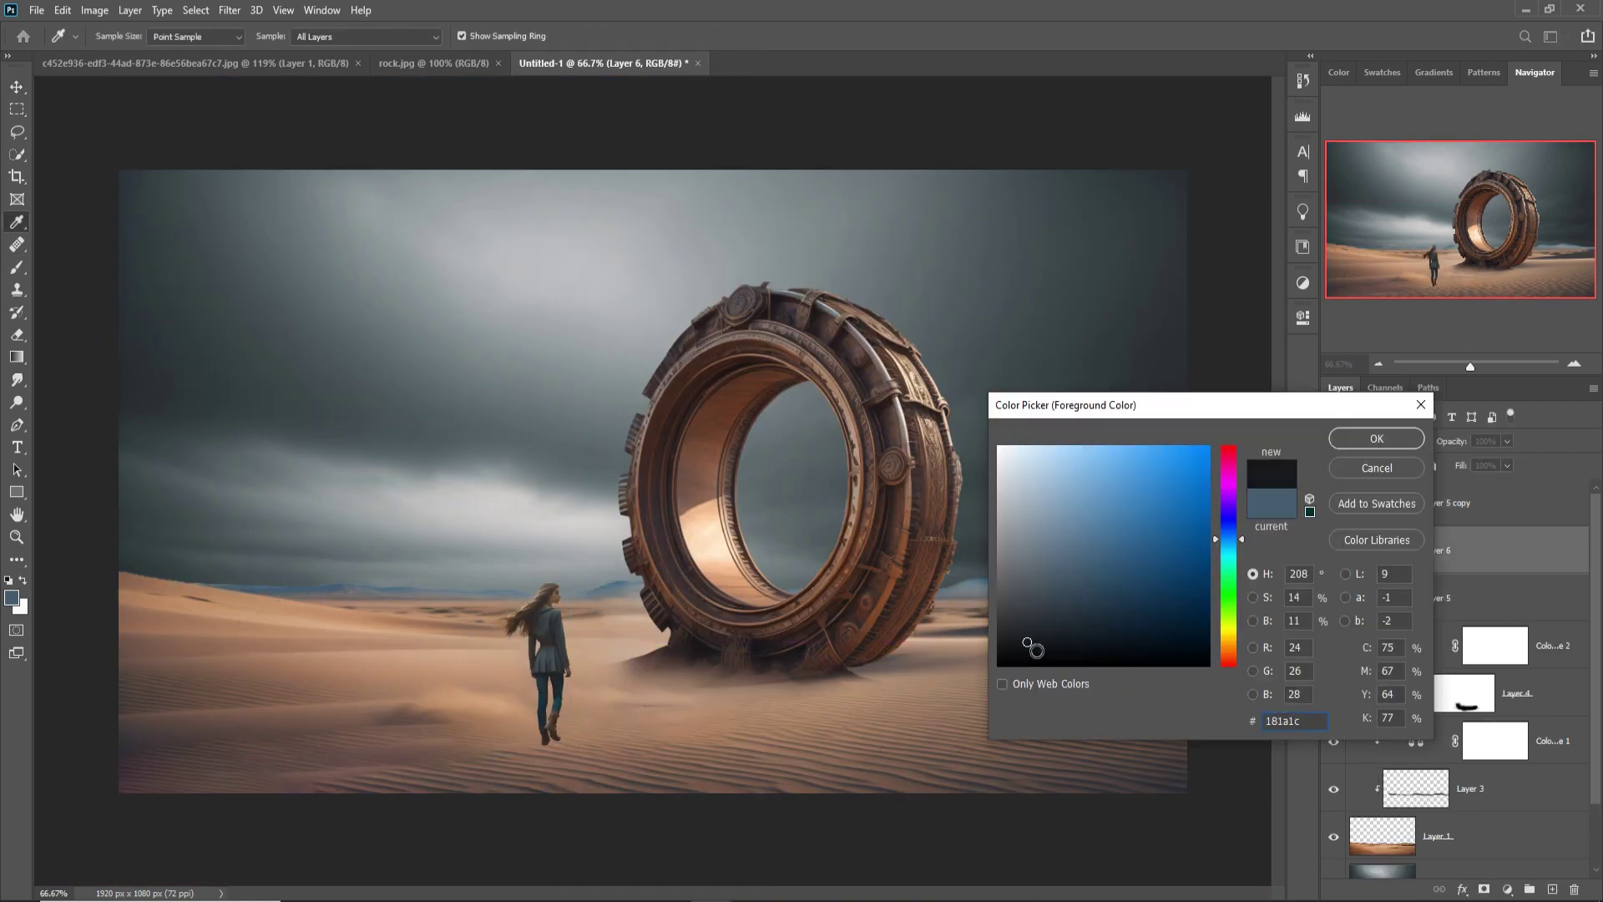
key(Return)
- Paint the woman's shadow on the sand from her feet toward the lower left with a size 15 soft brush at 11% opacity
key(bracketleft)
key(bracketleft)
key(bracketleft)
key(bracketleft)
key(bracketleft)
key(bracketleft)
key(bracketleft)
key(bracketleft)
key(bracketleft)
key(1)
key(1)
drag(547, 742, 499, 780)
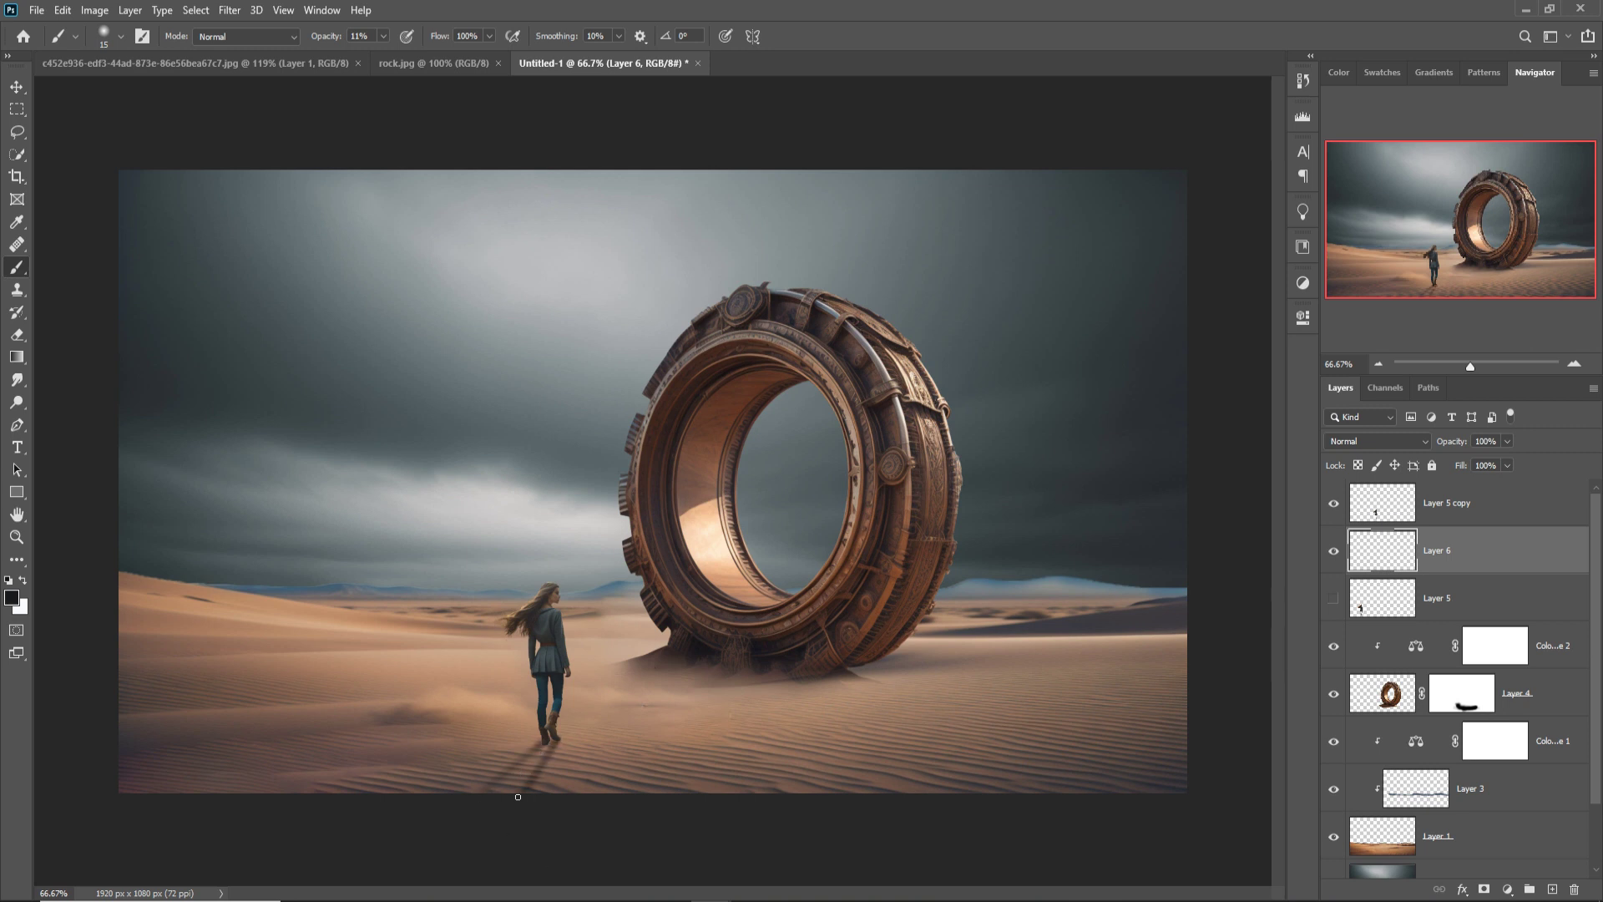
- Copy the cut-out blue bird into the composite, place its layer below the woman's layers and enlarge it over the tire
click(16, 87)
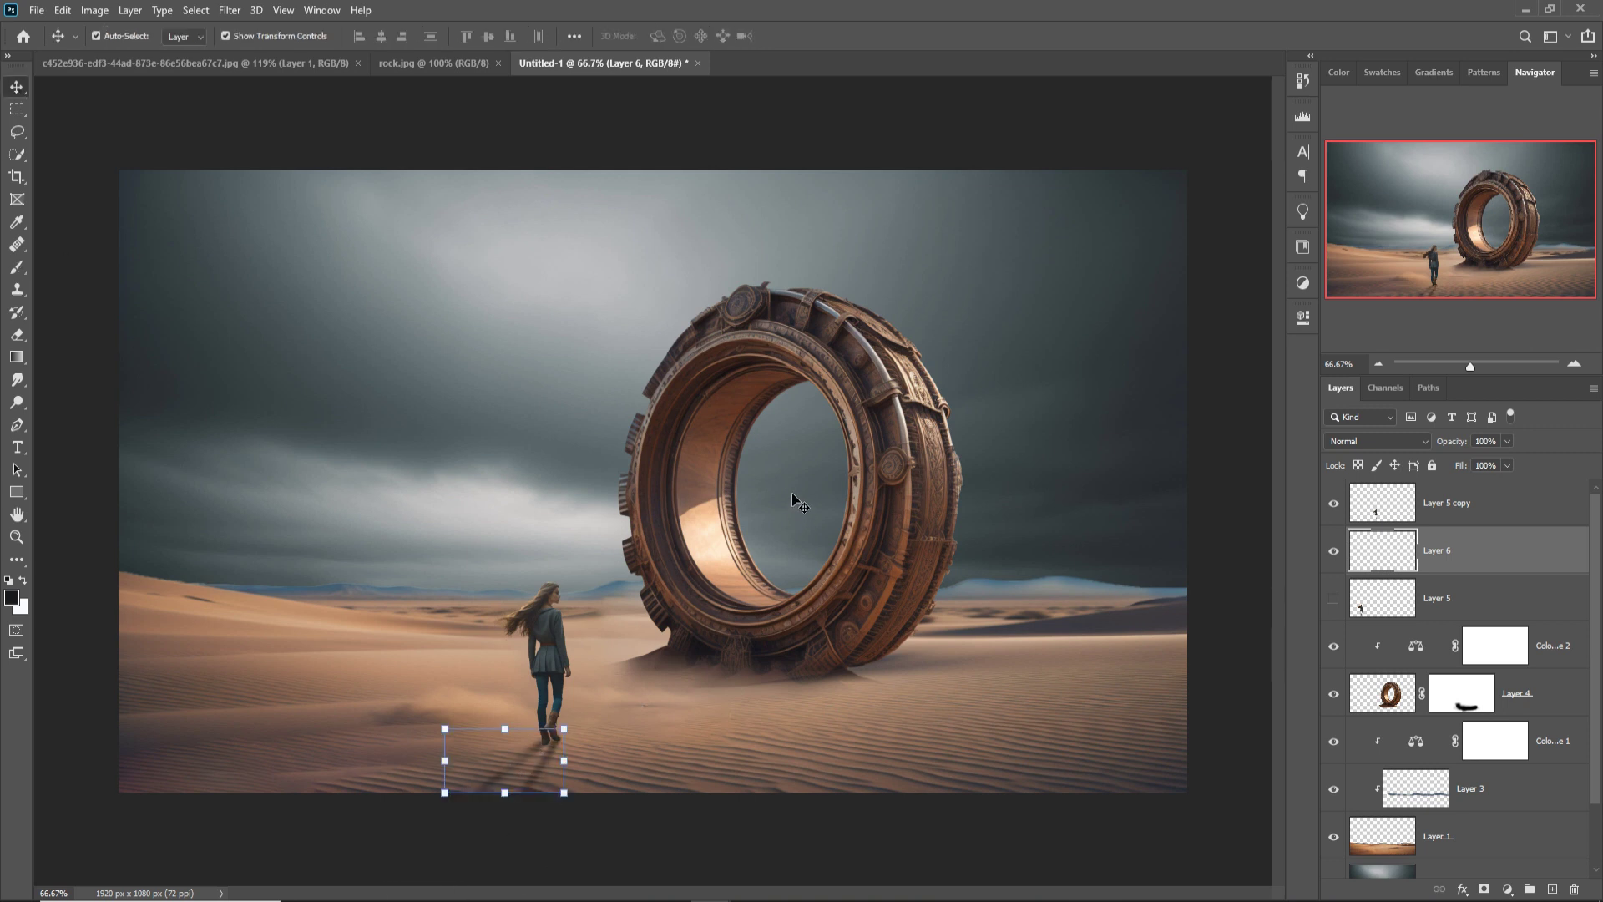
key(ctrl+Tab)
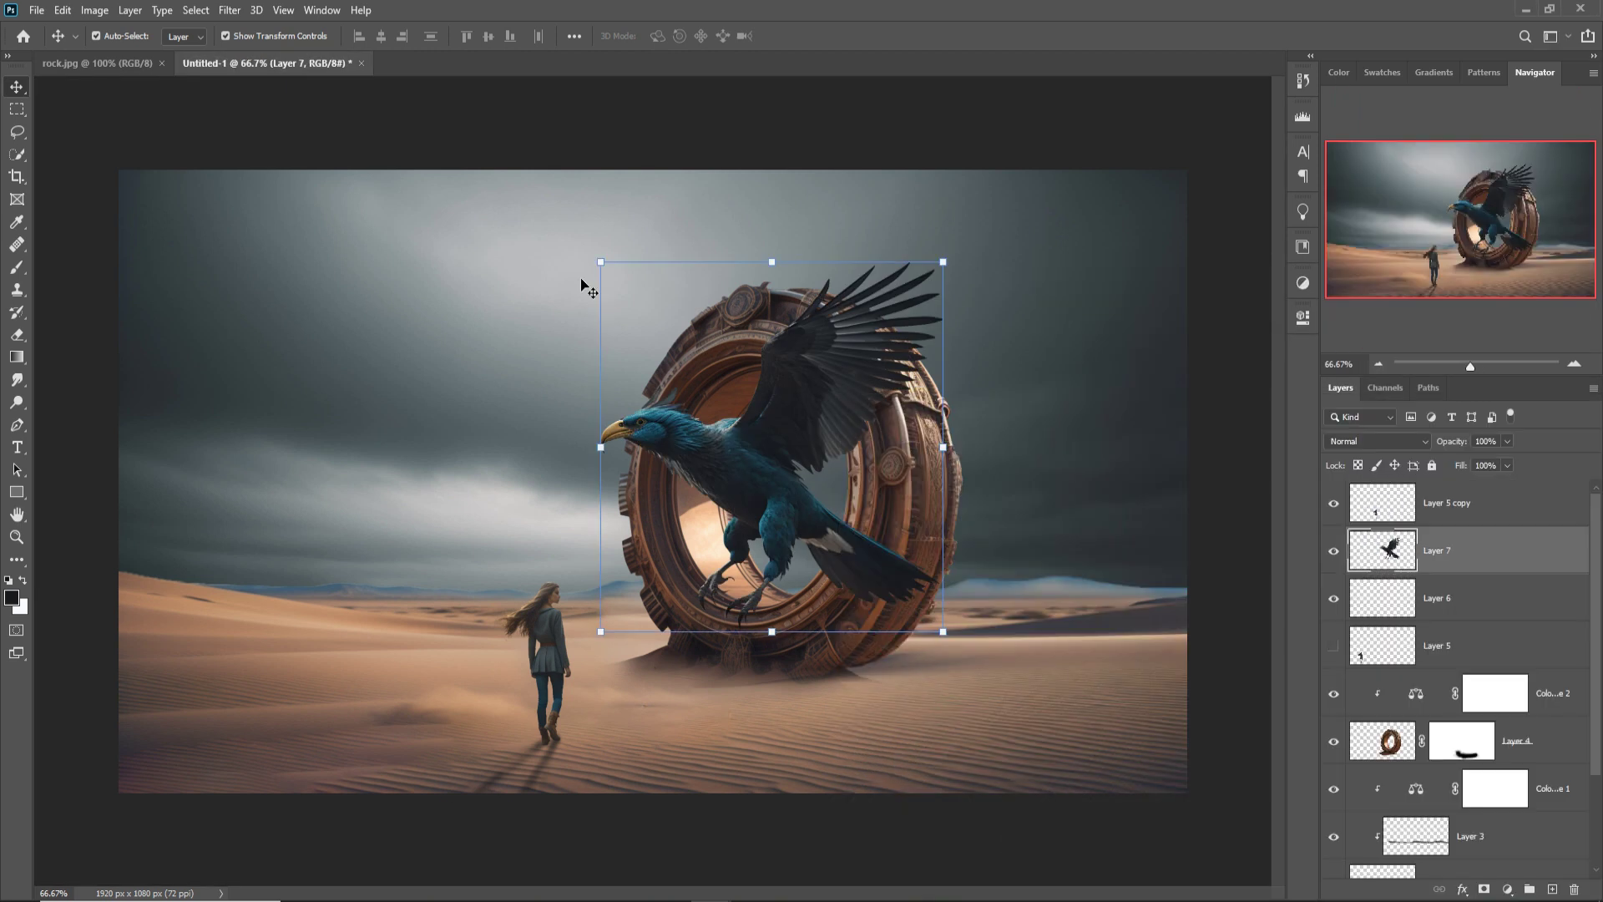
drag(589, 272, 511, 163)
drag(761, 417, 745, 436)
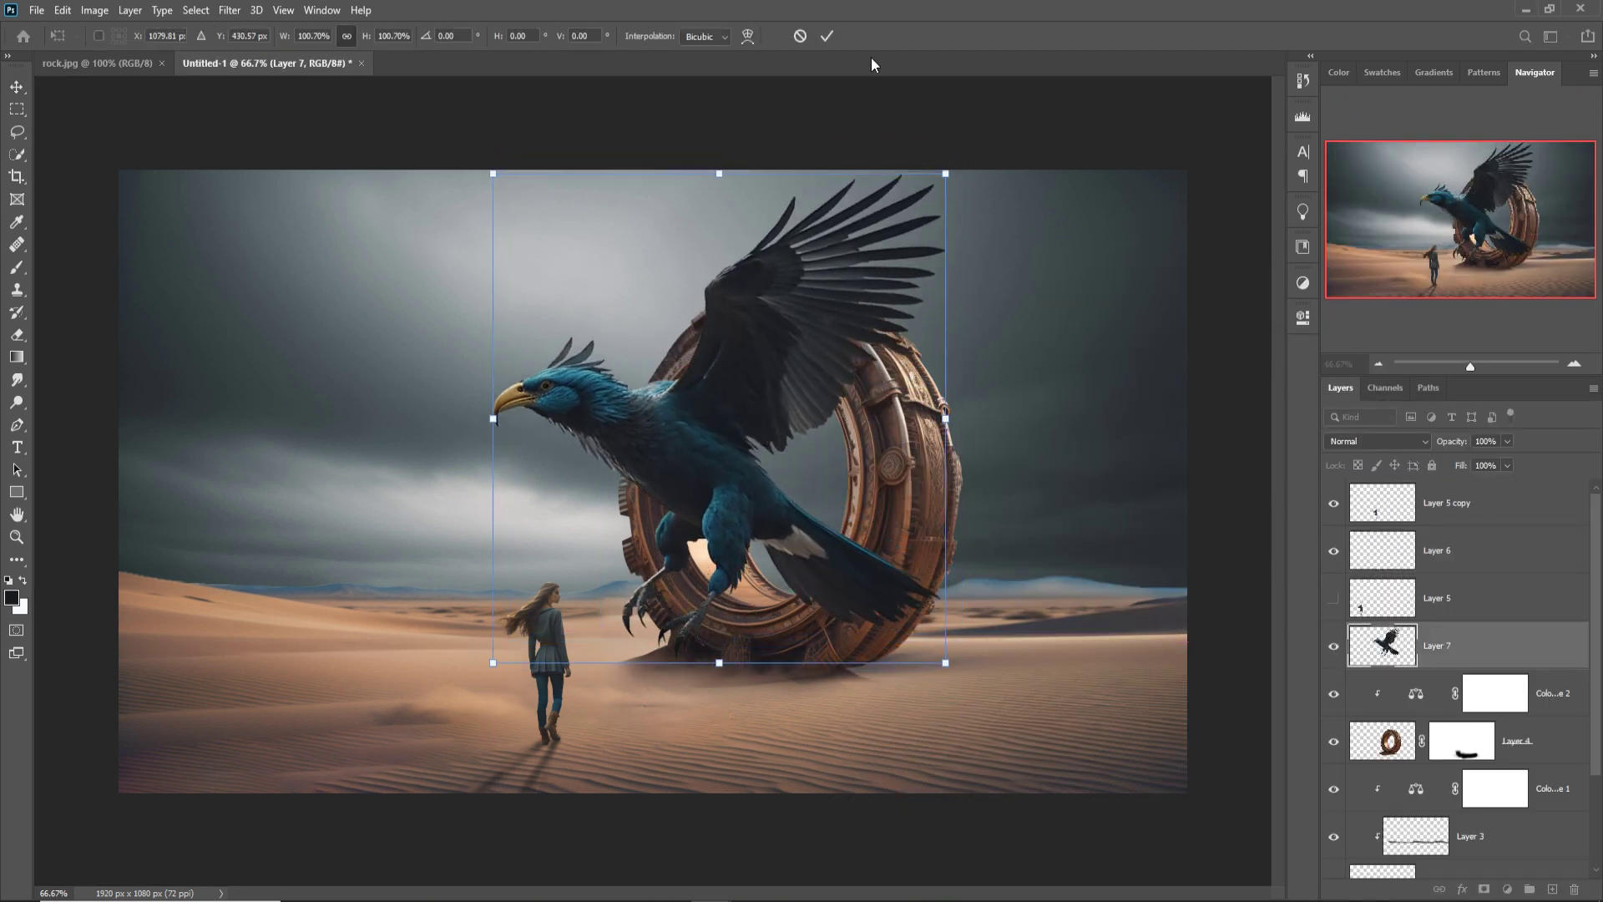
key(Return)
- Lower the bird layer's opacity to 61% and set the soft round brush to size 175 at 100% opacity
click(1507, 441)
drag(1513, 460, 1480, 474)
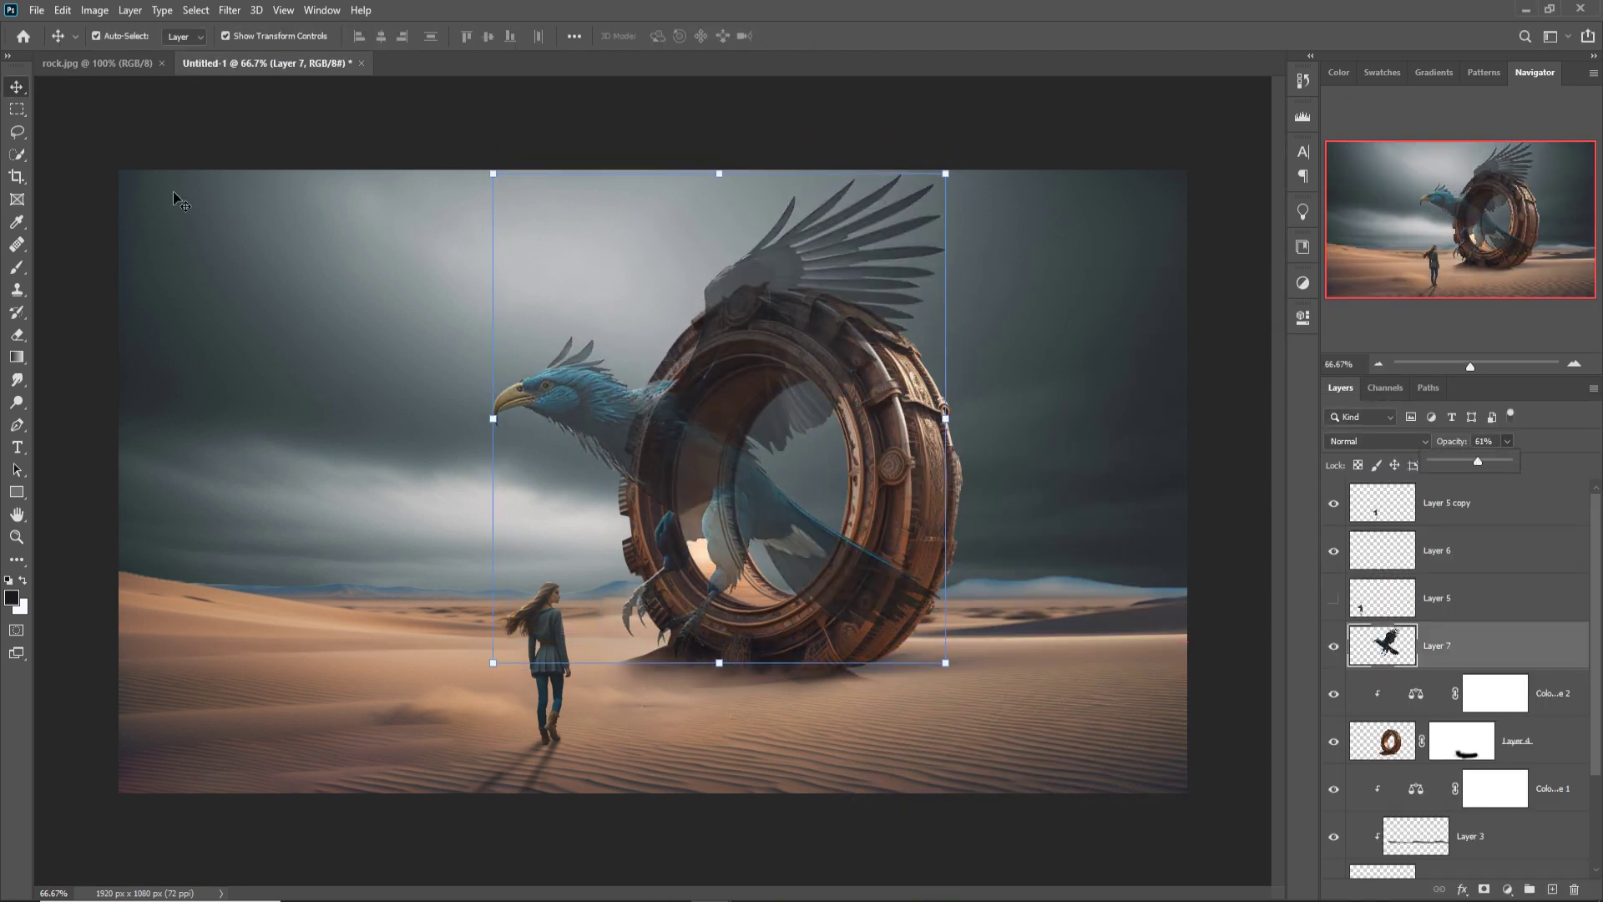
click(16, 269)
click(121, 37)
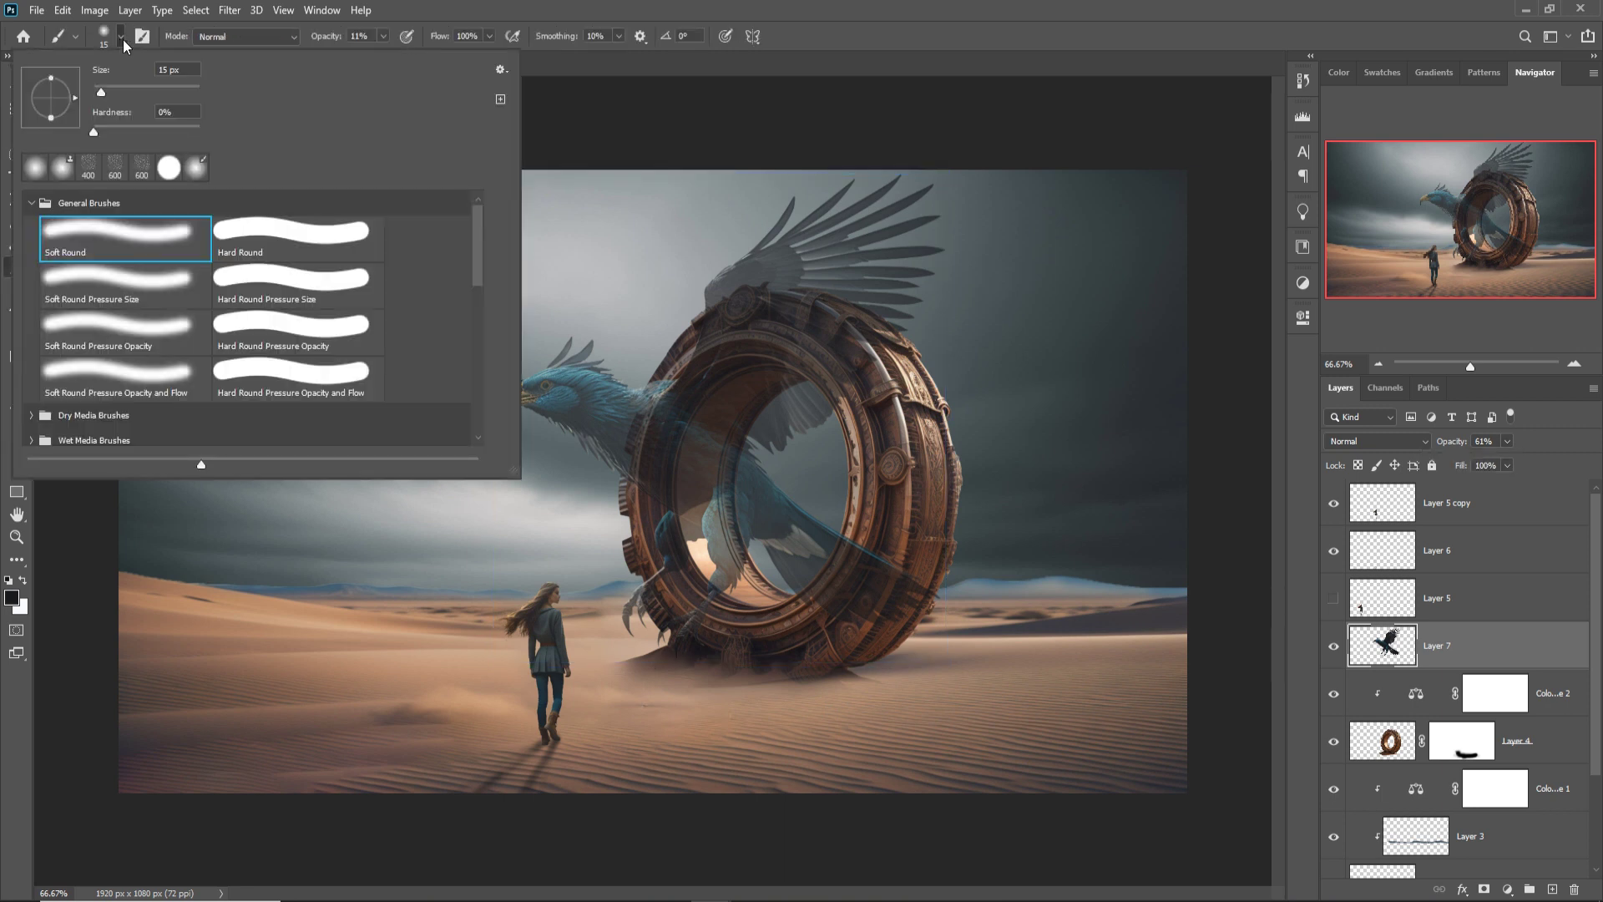
click(448, 5)
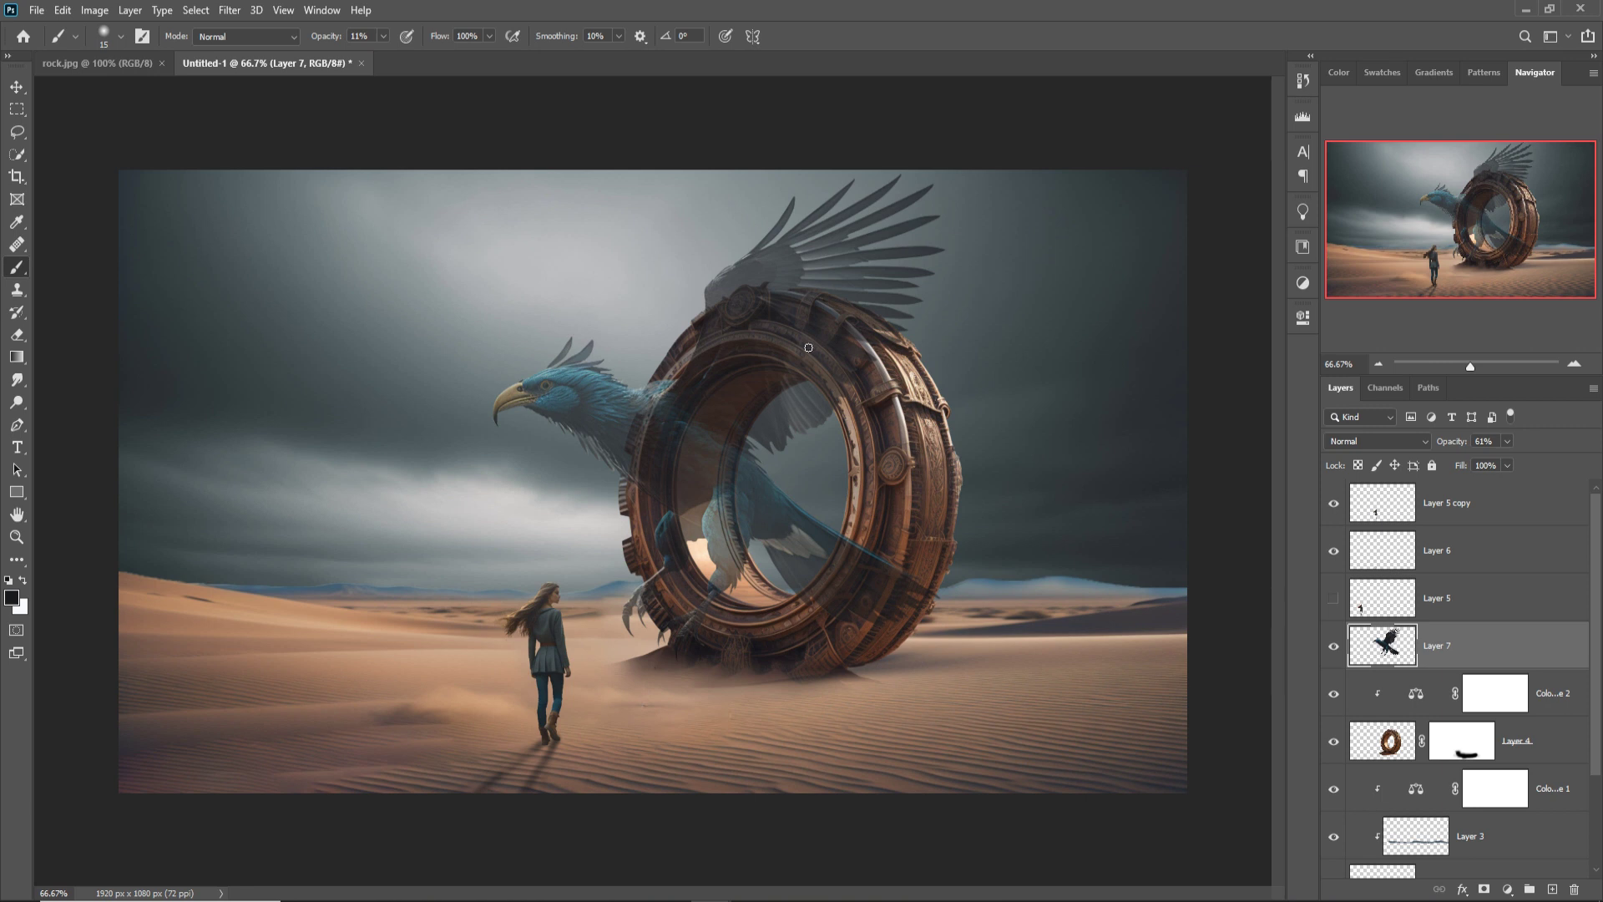
key(bracketright)
key(bracketright)
key(bracketright)
key(bracketright)
key(bracketright)
key(bracketright)
key(bracketright)
key(bracketright)
key(bracketright)
key(bracketright)
key(bracketright)
click(383, 36)
drag(429, 60, 471, 66)
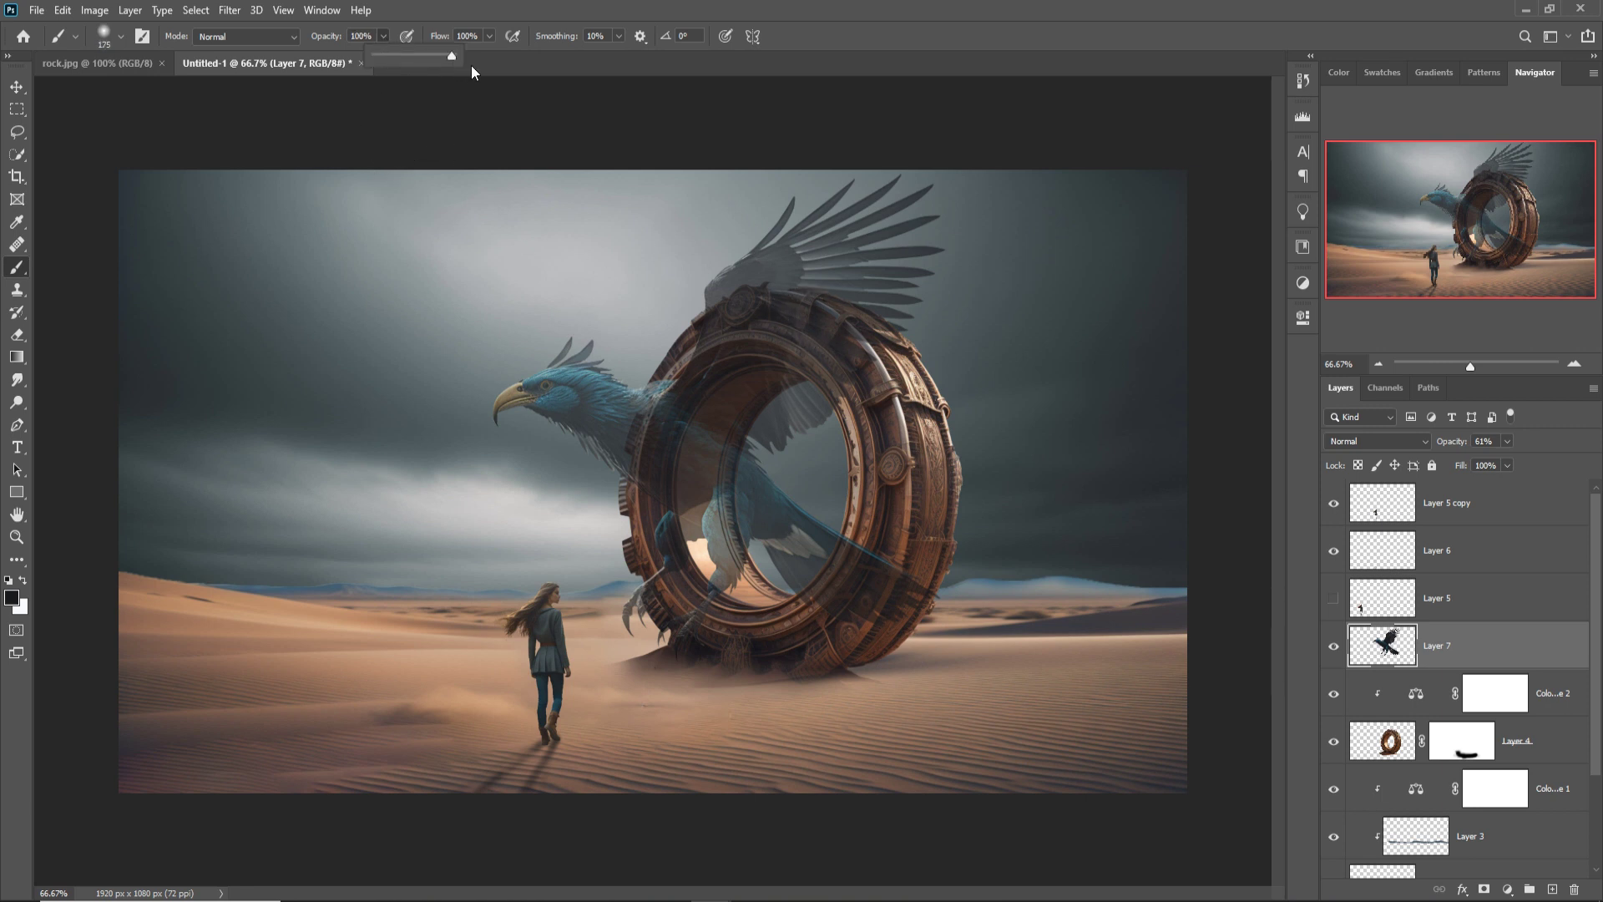
- Add a layer mask to the bird and hide the part of its wing that extends above the tire
drag(756, 297, 942, 242)
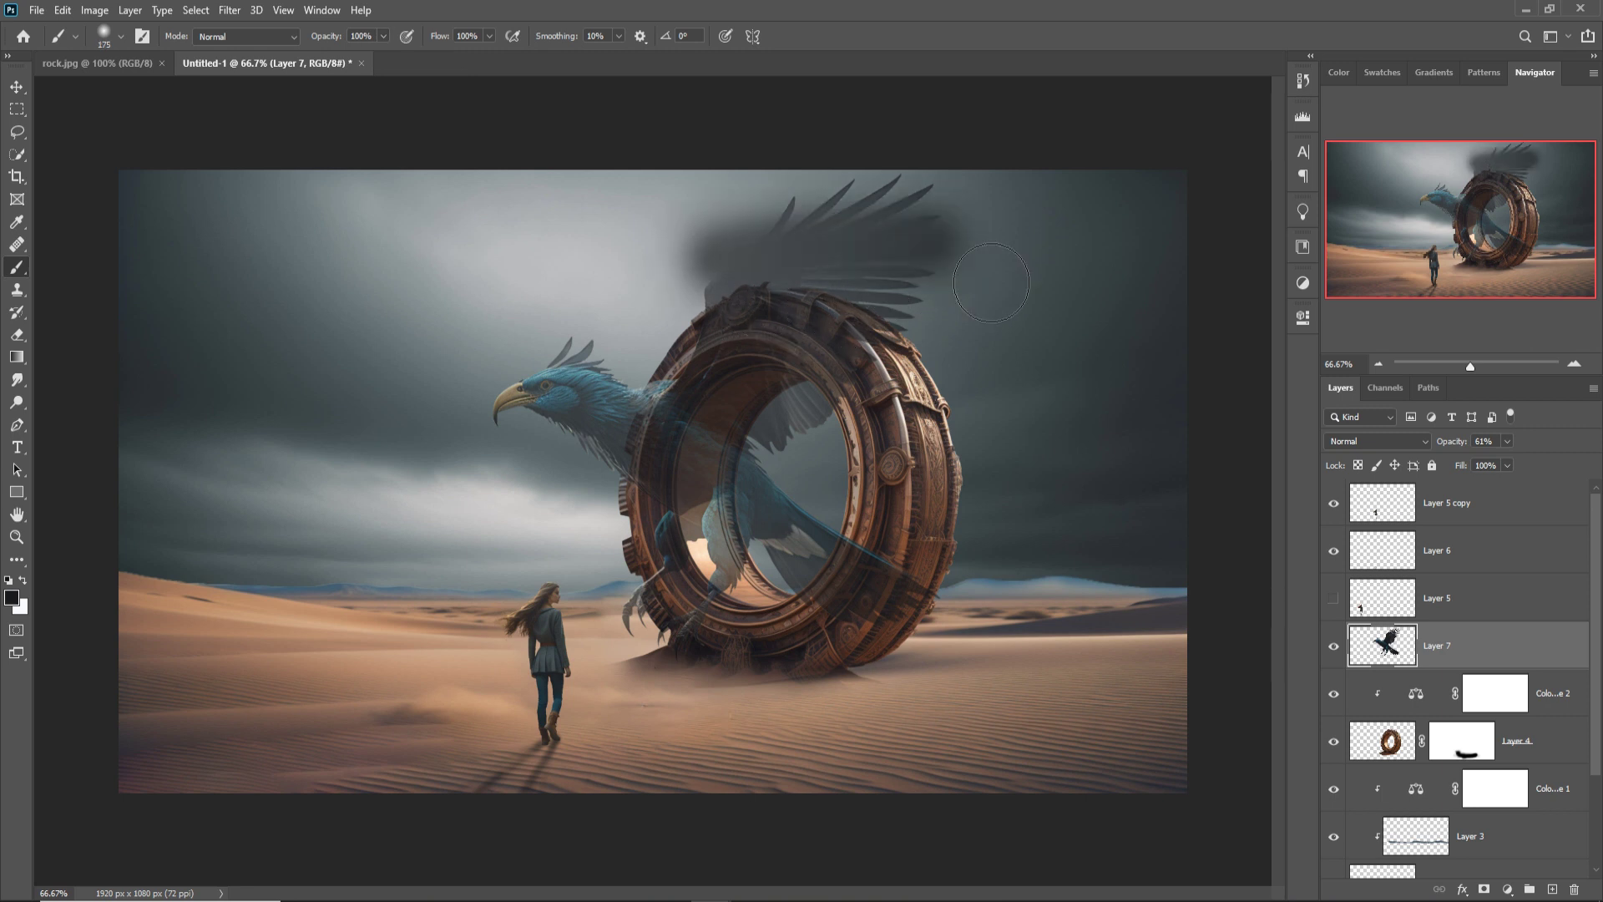
click(1460, 887)
mouse_move(726, 263)
mouse_down()
mouse_move(1103, 279)
mouse_move(768, 233)
mouse_move(886, 292)
mouse_move(1008, 322)
mouse_move(774, 233)
mouse_move(977, 344)
mouse_move(957, 348)
mouse_move(685, 284)
mouse_move(959, 342)
mouse_move(744, 302)
mouse_move(708, 307)
mouse_move(905, 315)
mouse_move(700, 328)
mouse_move(756, 340)
mouse_up()
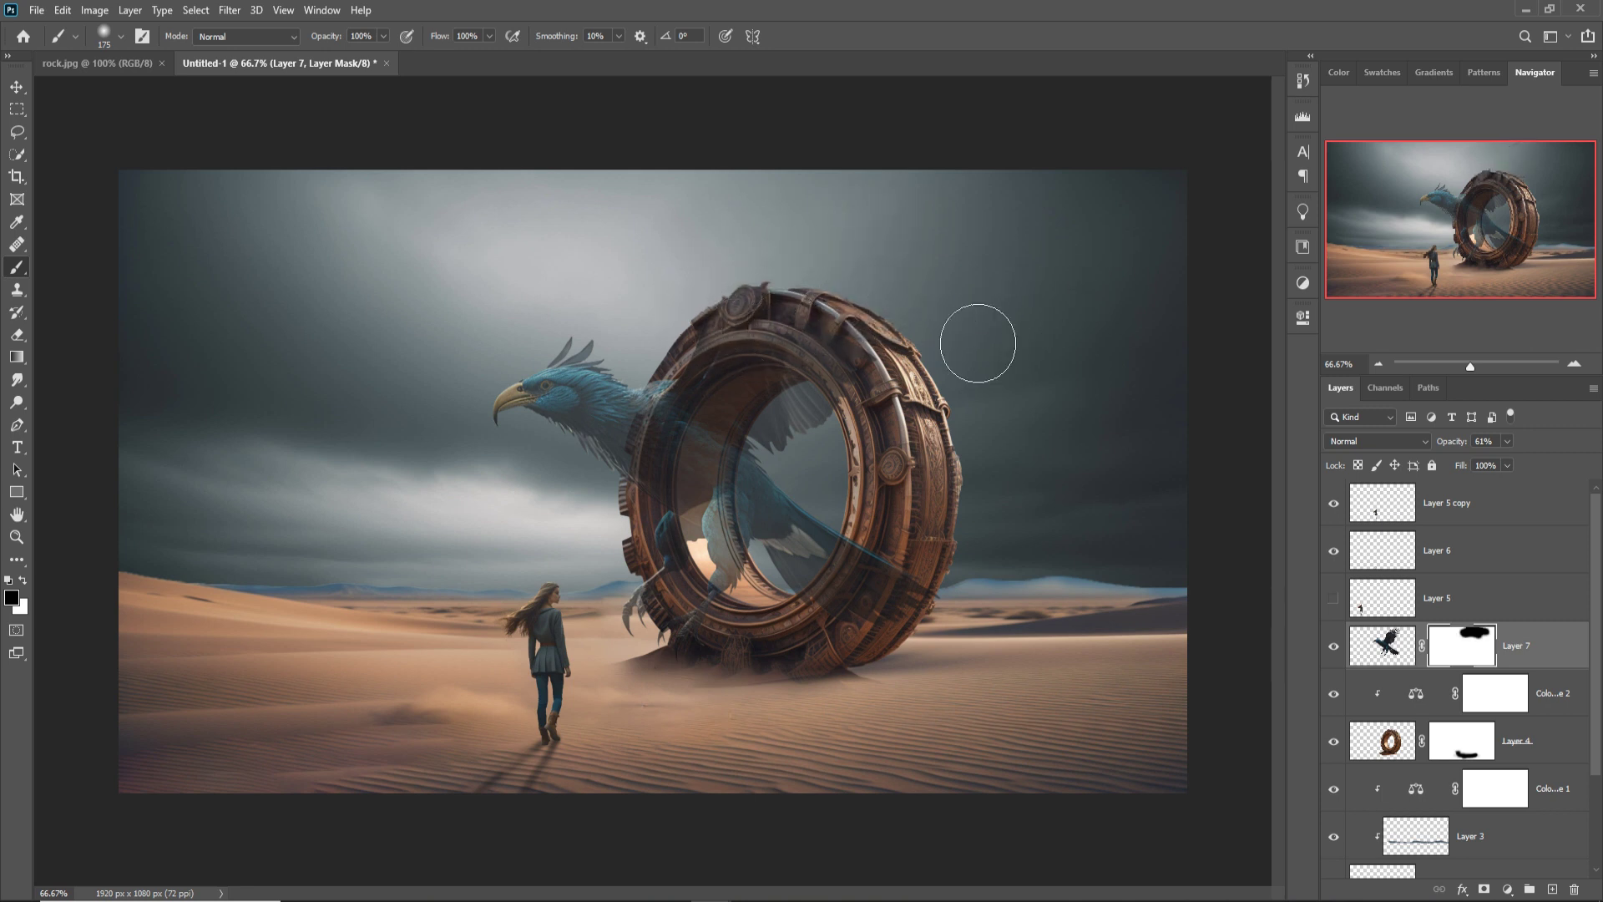
- Mask out the bird's tail where it overlaps the tire's right side, using a smaller brush
key(bracketleft)
key(bracketleft)
key(bracketleft)
key(bracketleft)
mouse_move(952, 572)
mouse_down()
mouse_move(885, 576)
mouse_move(936, 567)
mouse_move(920, 574)
mouse_up()
- Refine the bird's mask along the tire's inner rim with a size 30 brush and restore the layer's opacity to 100%
key(bracketleft)
key(bracketleft)
key(bracketleft)
key(bracketleft)
key(bracketleft)
key(bracketleft)
key(bracketleft)
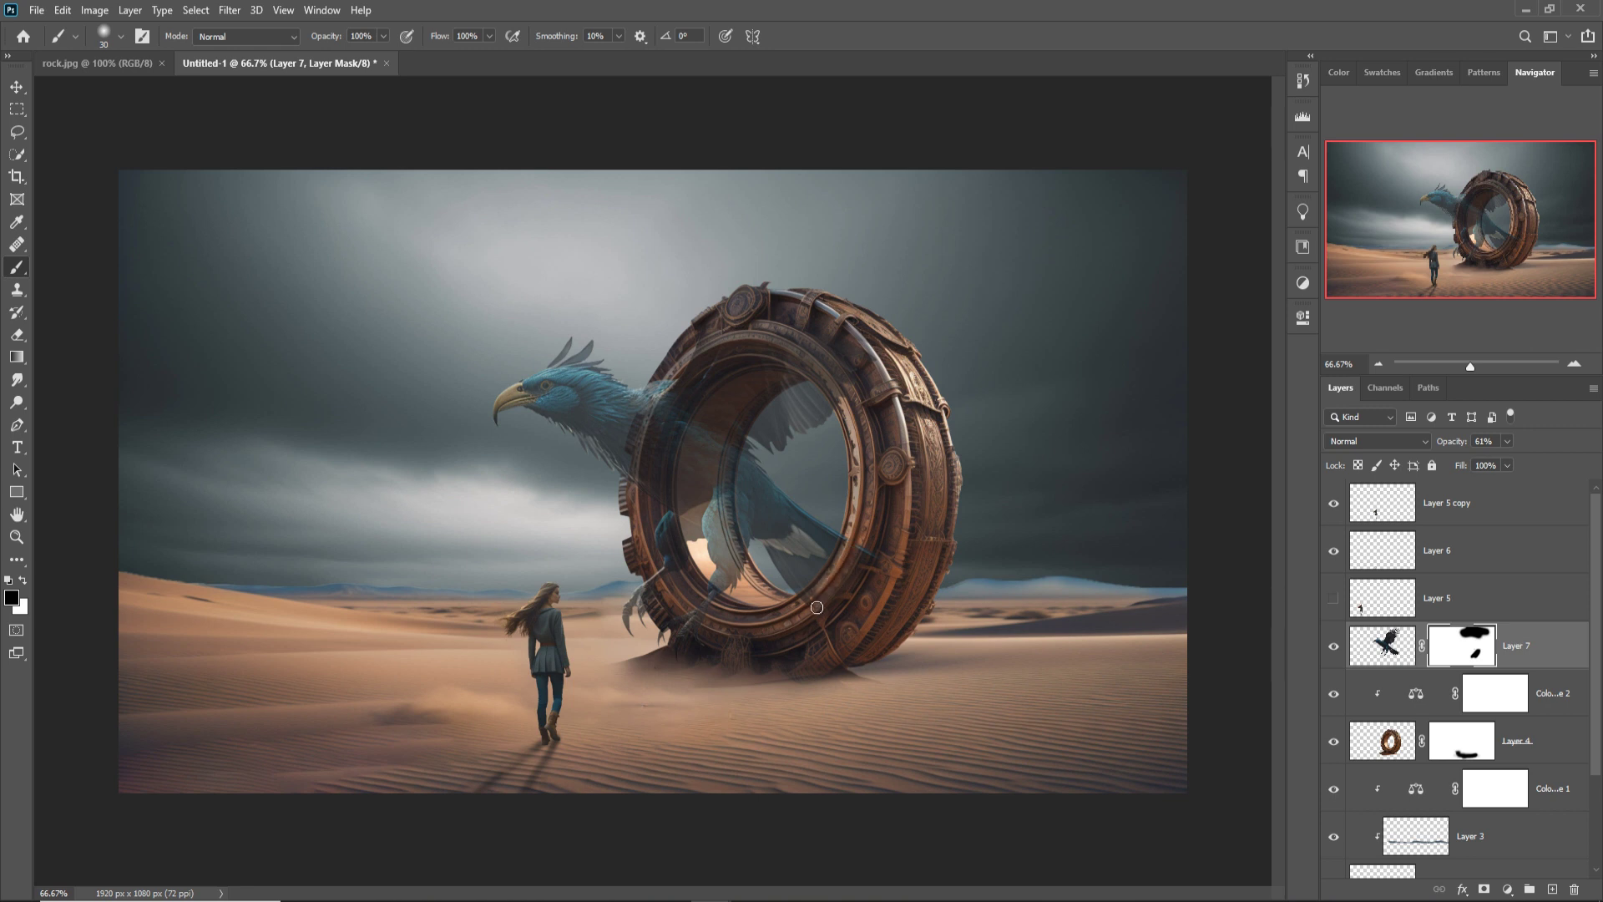
mouse_move(883, 544)
mouse_down()
mouse_move(876, 571)
mouse_move(860, 541)
mouse_up()
drag(857, 426, 770, 358)
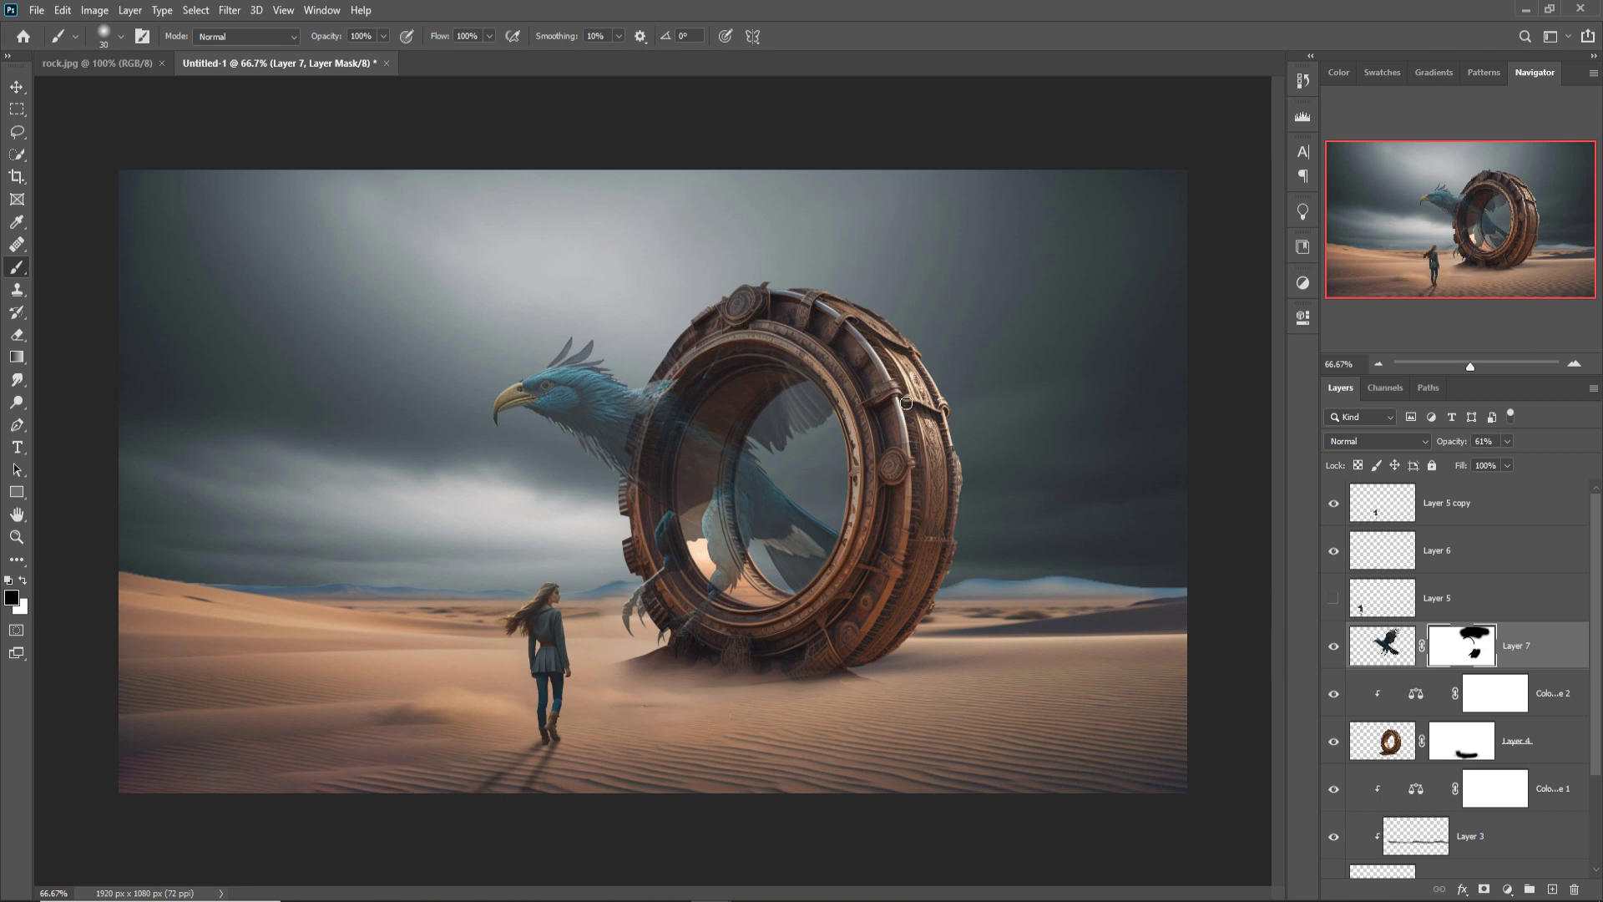
drag(1507, 458, 1575, 458)
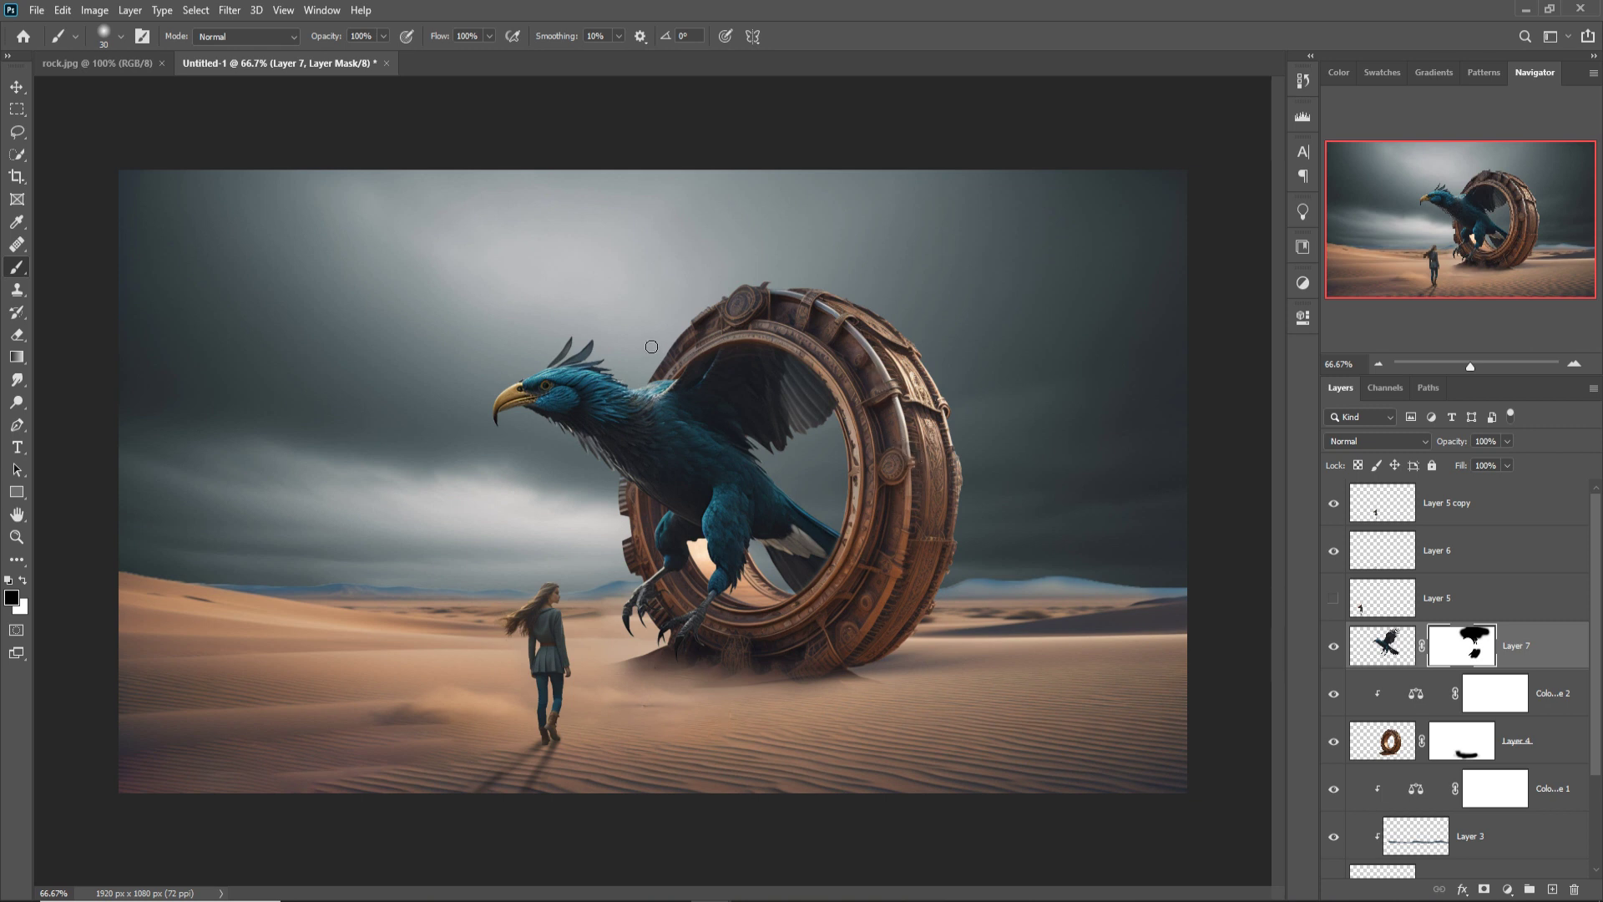
- Add a new layer directly beneath the tire layer, above the desert's Color Balance adjustment
click(16, 88)
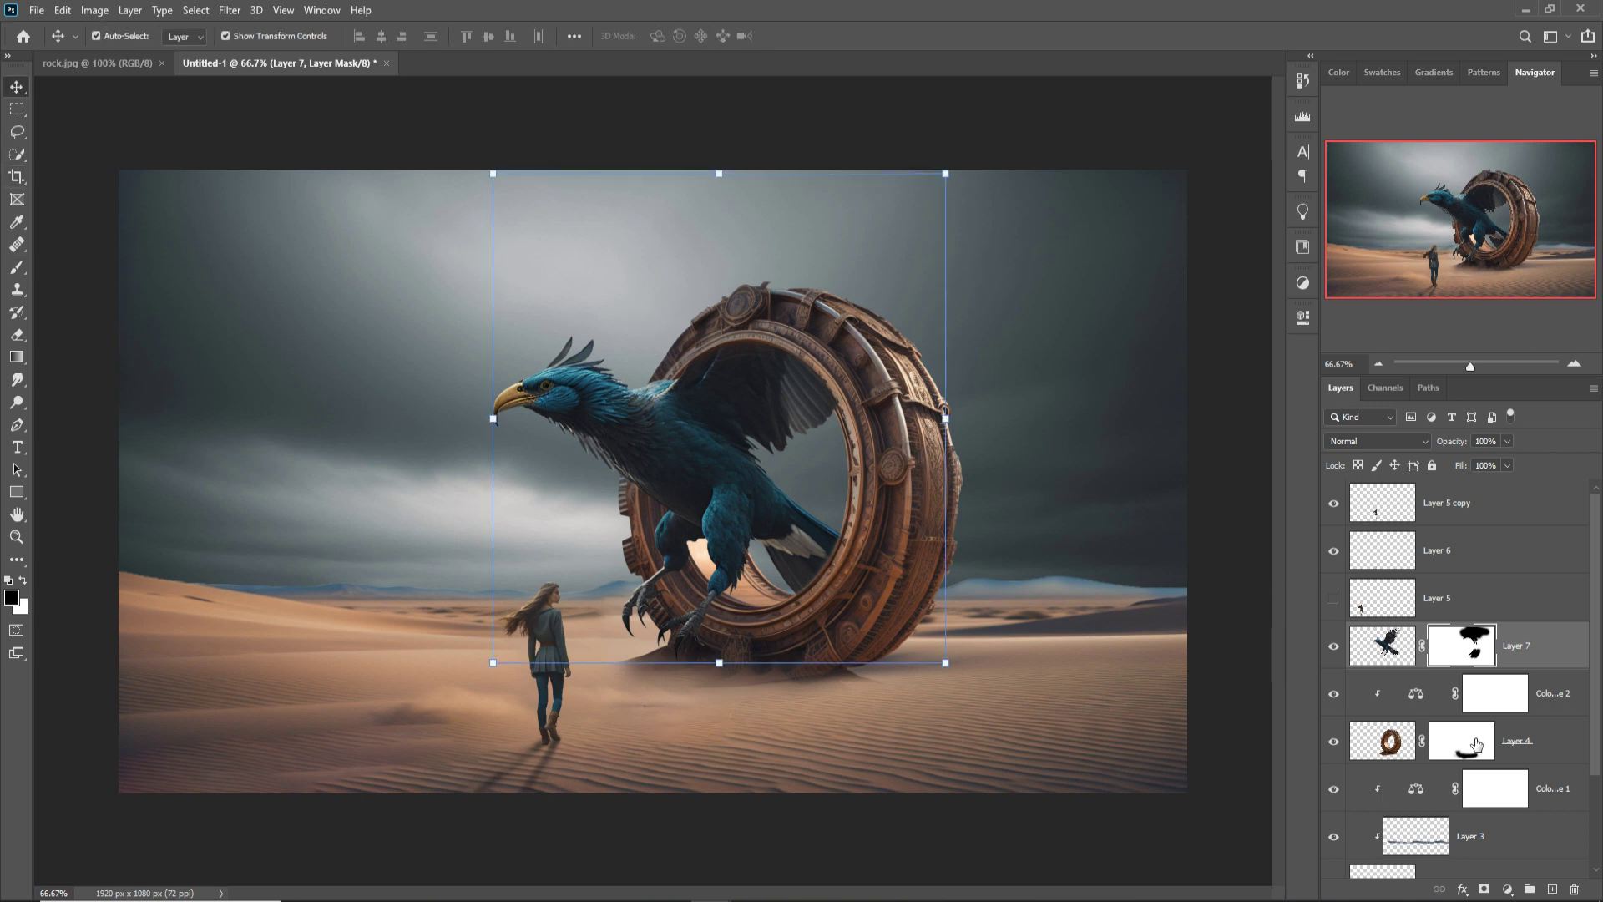
click(1530, 749)
ctrl+click(1551, 889)
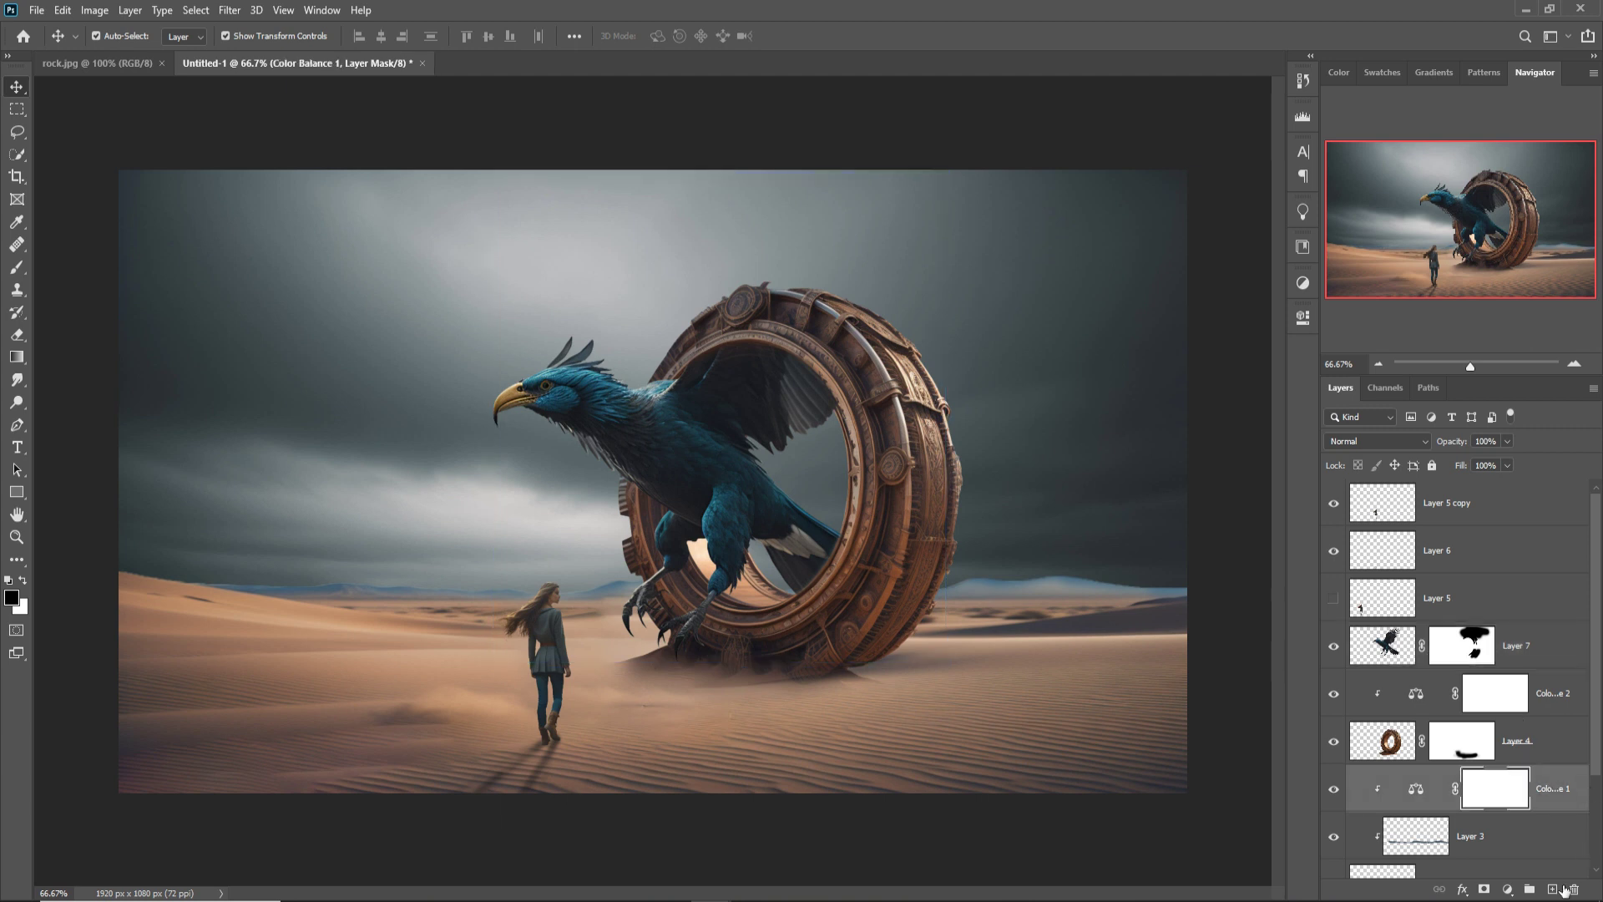
- Paint a soft dark shadow spot on the sand below the tire with a size 400 brush at 100% opacity
click(9, 272)
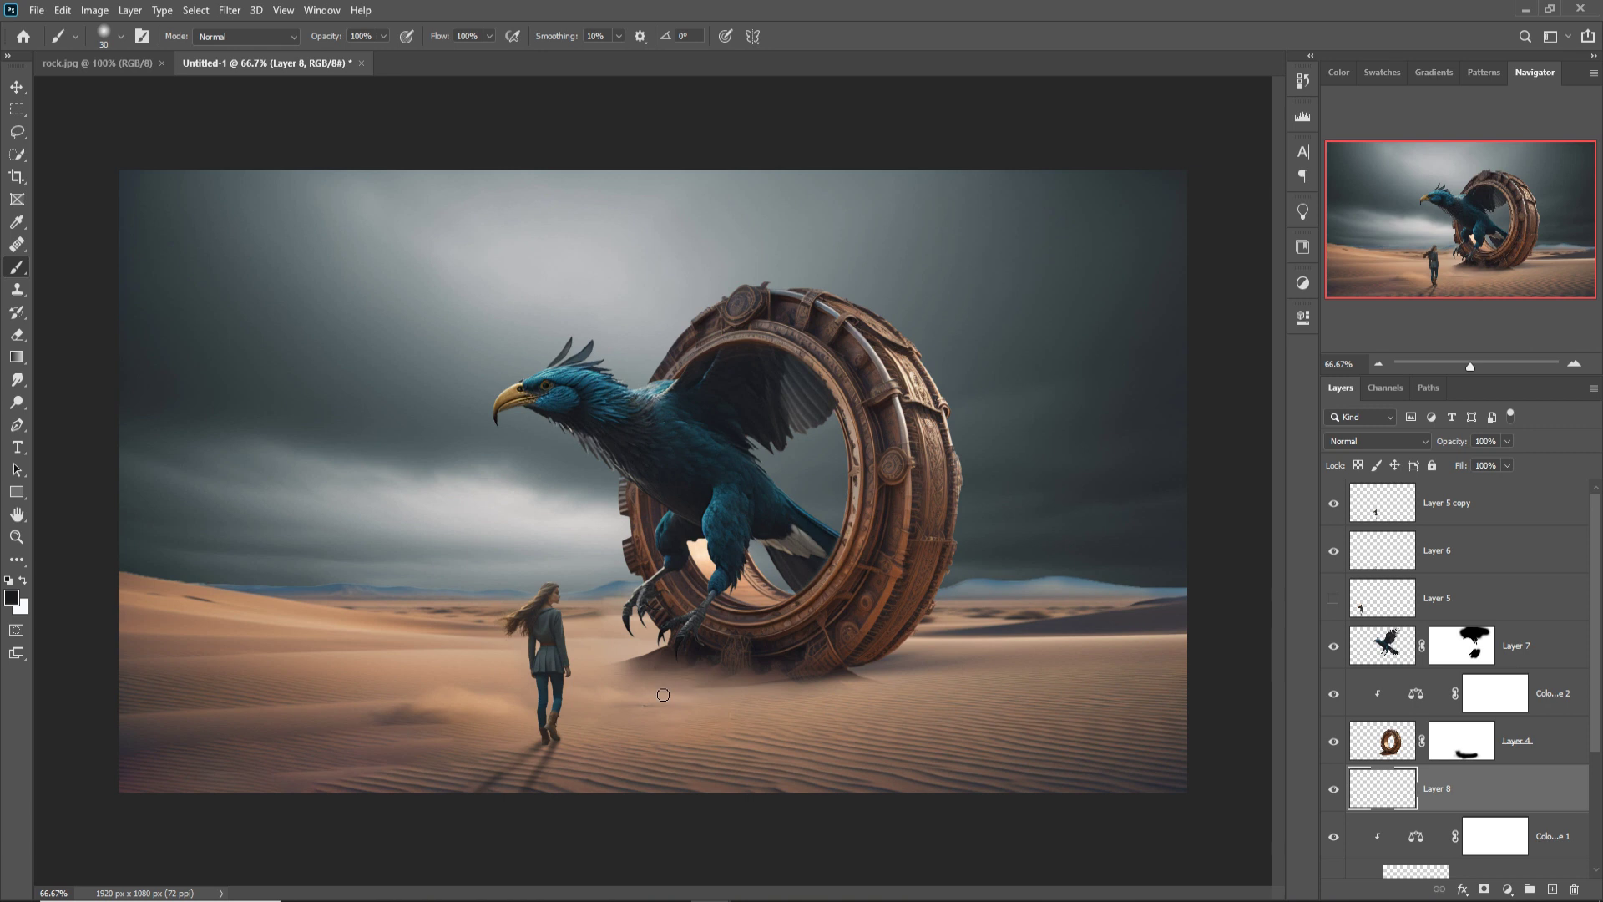
key(bracketright)
key(bracketright)
key(bracketright)
key(bracketright)
key(bracketright)
key(bracketright)
key(bracketright)
key(bracketright)
key(bracketright)
key(bracketright)
key(bracketright)
key(bracketright)
key(bracketright)
key(bracketright)
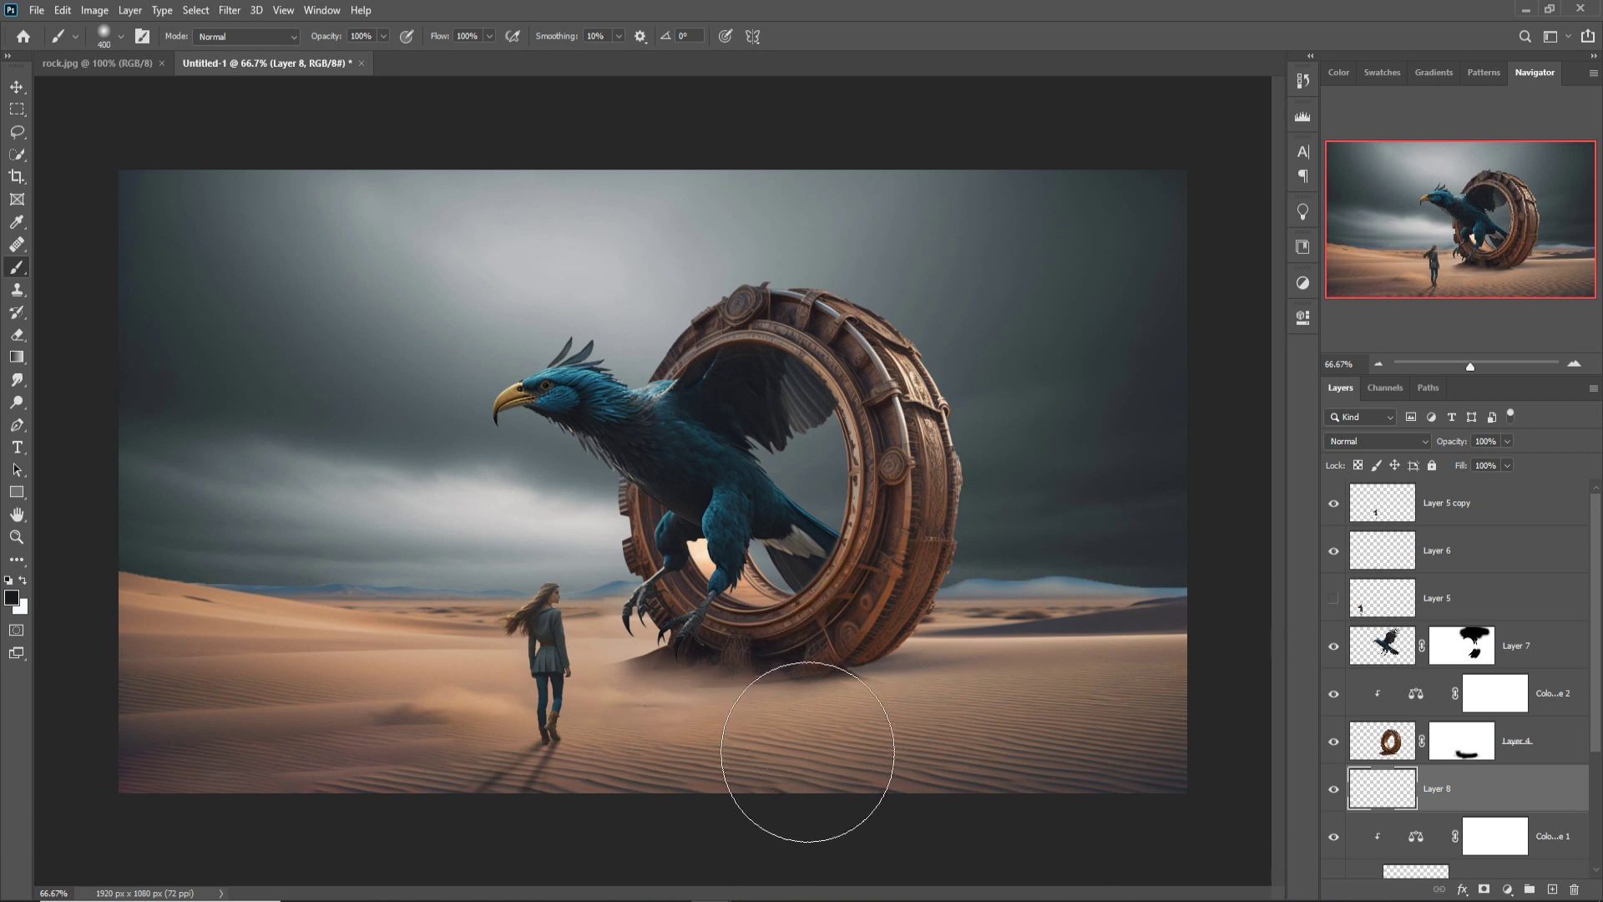
drag(805, 726, 709, 659)
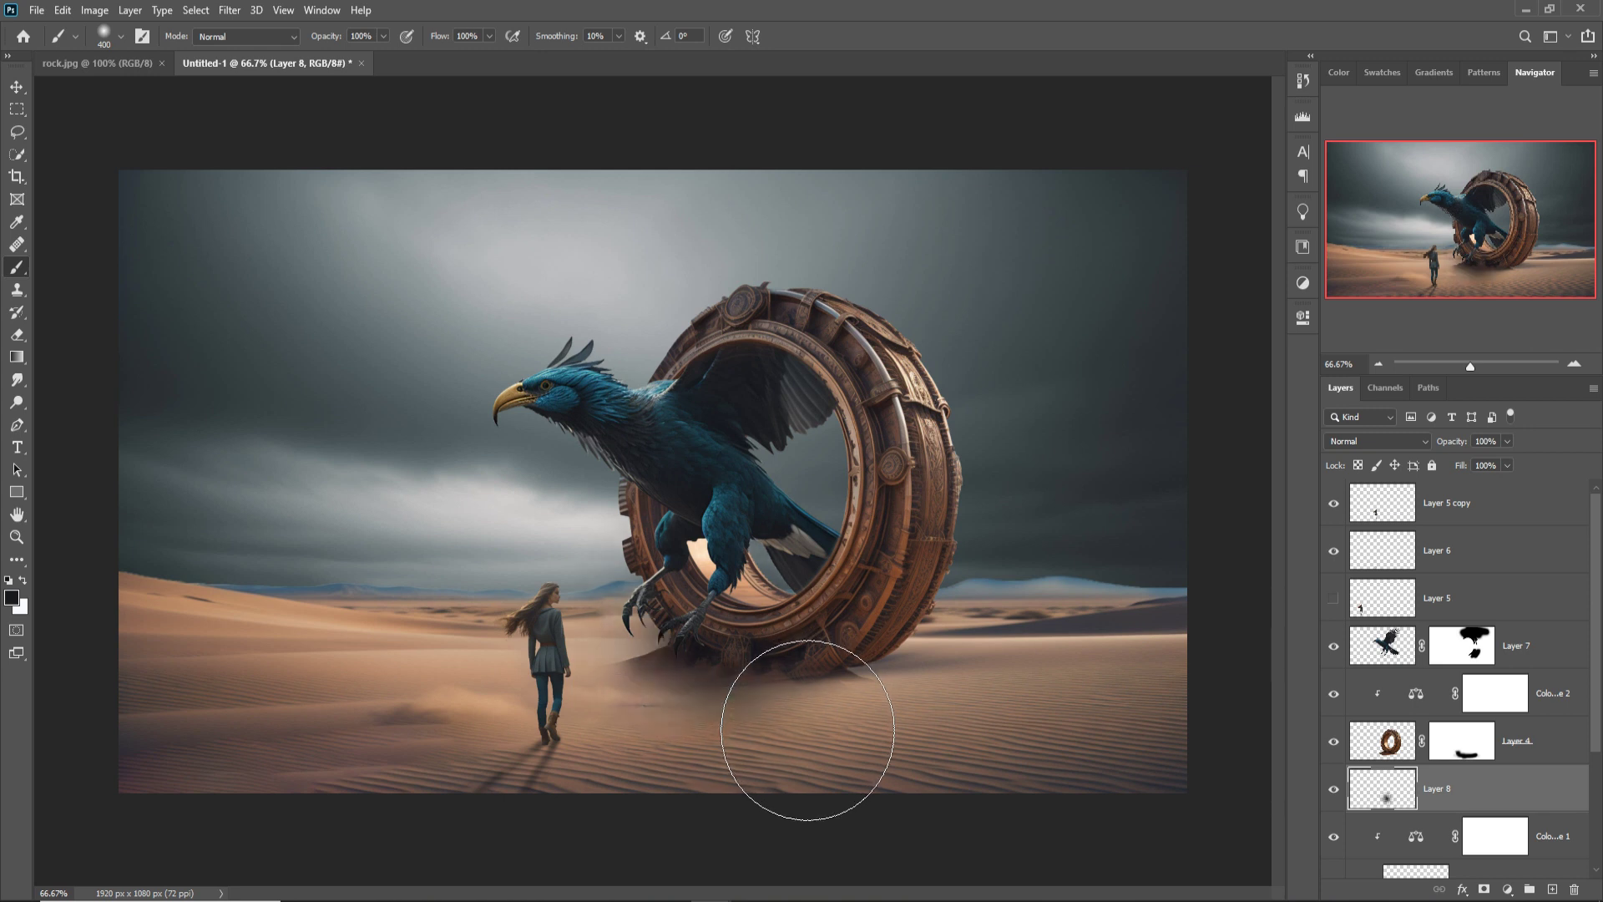
- Stretch the shadow spot to about 272% width and 66% height, and position it on the sand beneath the tire
click(17, 87)
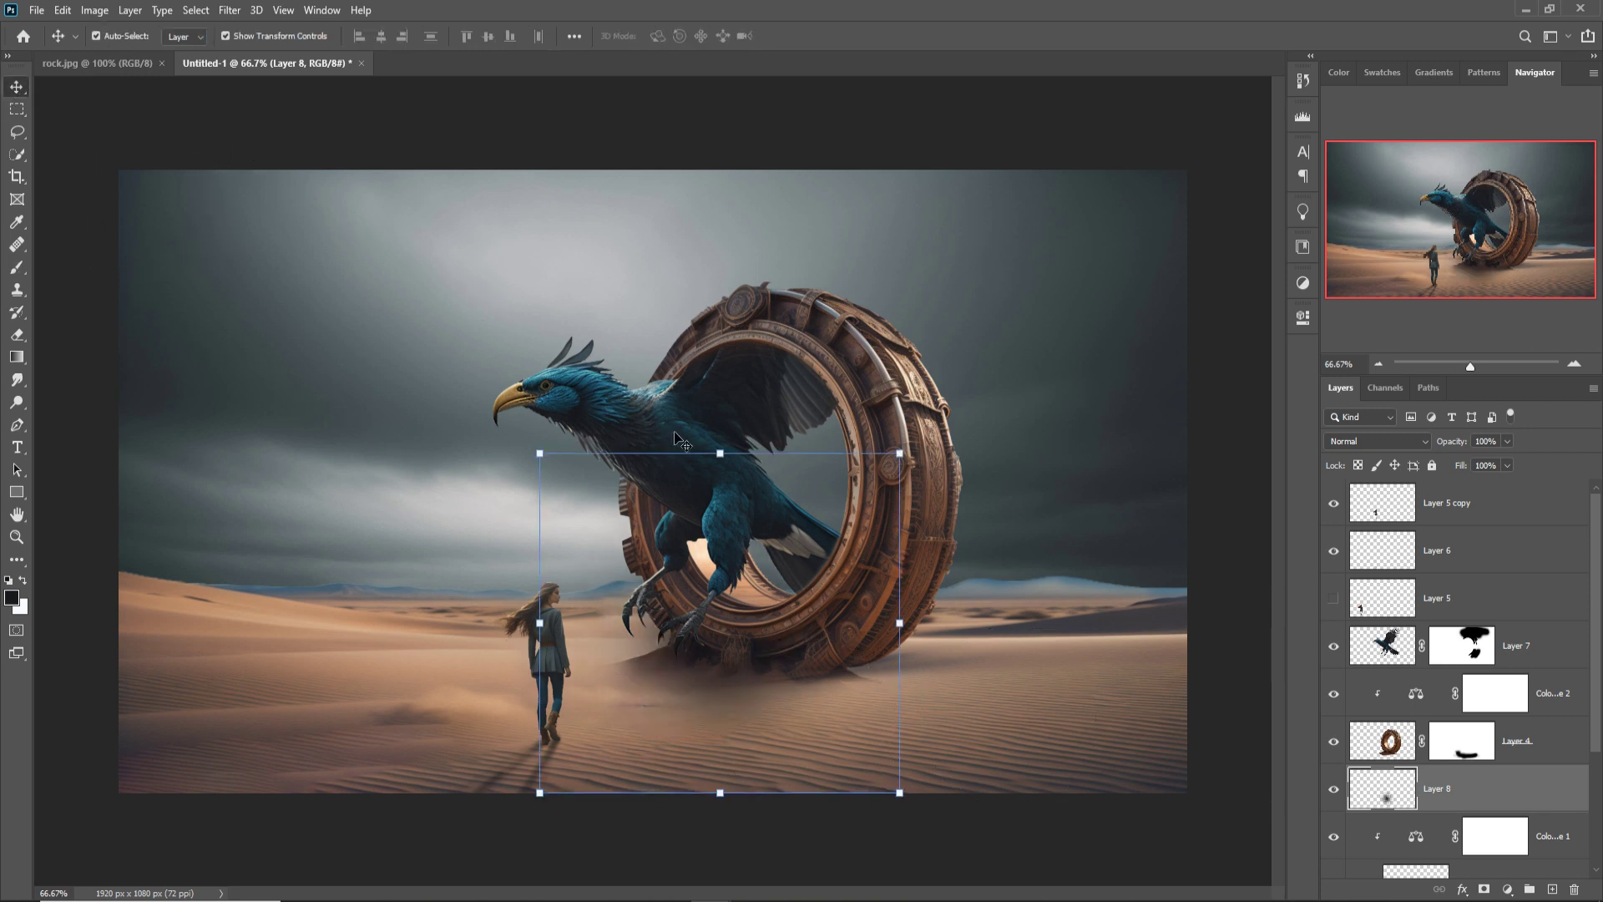
drag(729, 459, 729, 571)
drag(902, 681, 1335, 668)
drag(971, 693, 775, 692)
drag(345, 698, 219, 697)
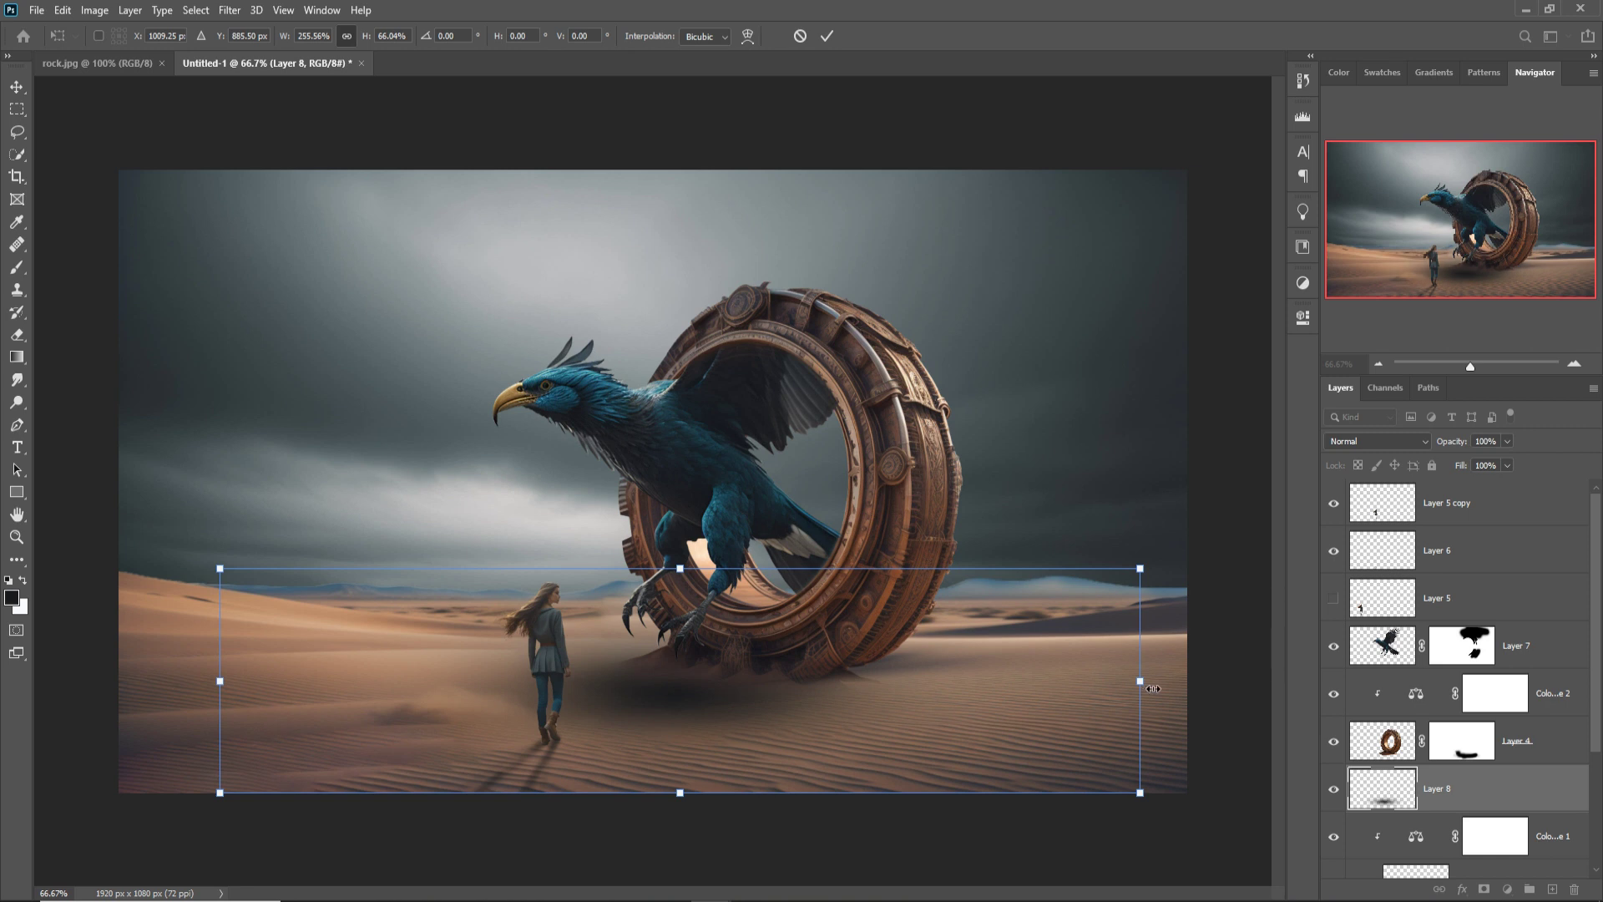
drag(1152, 688, 1210, 686)
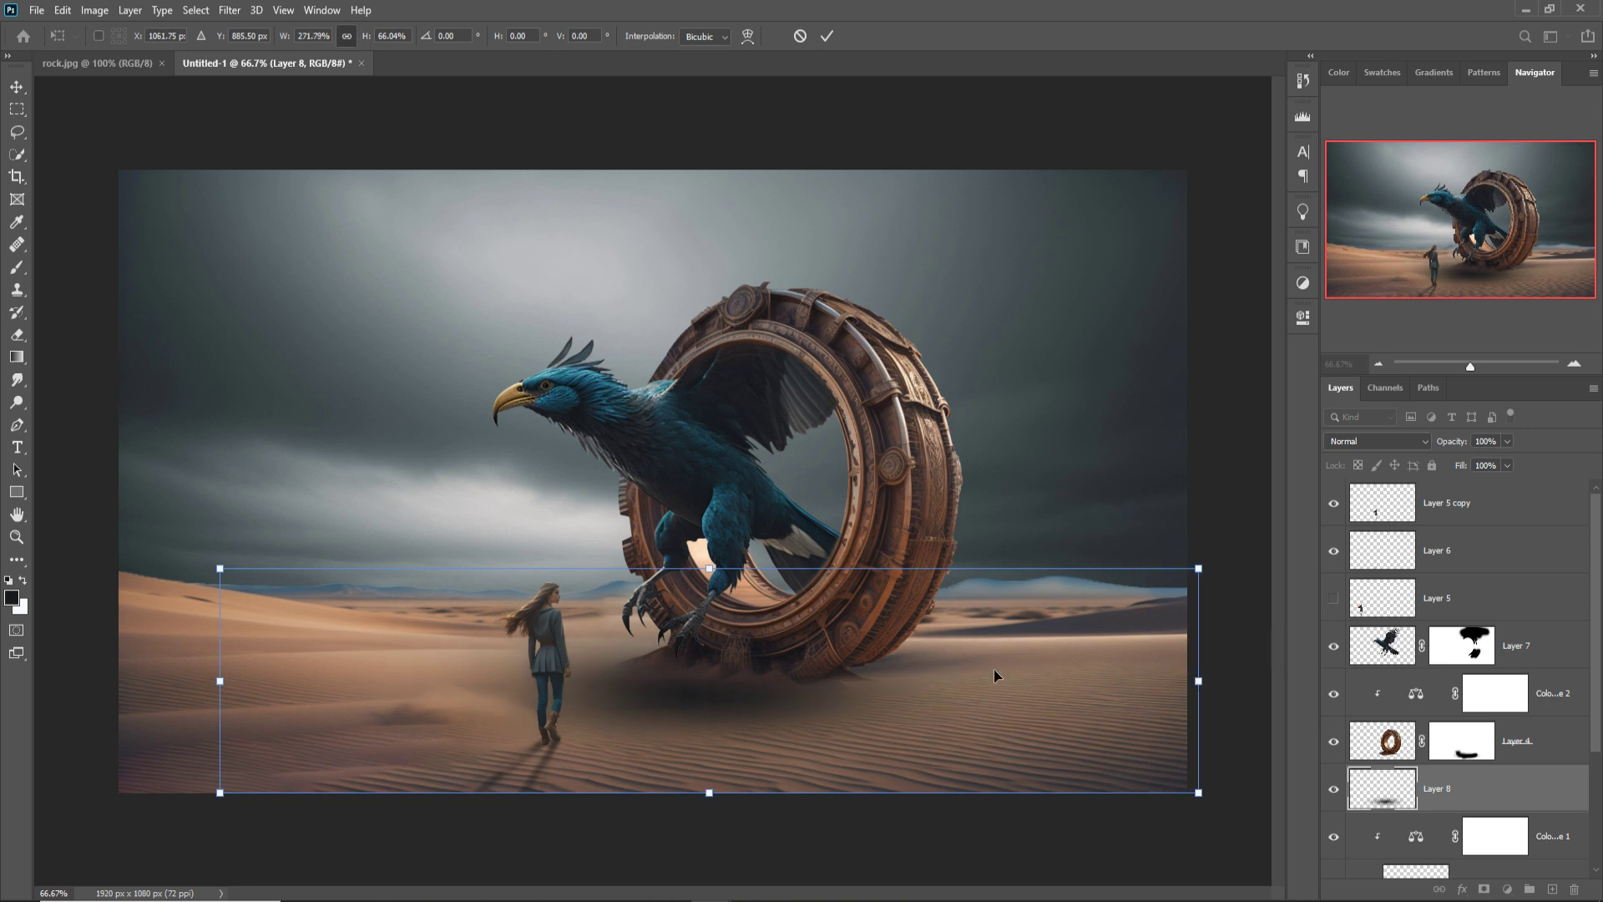
mouse_move(760, 685)
mouse_down()
mouse_move(818, 686)
mouse_move(777, 690)
mouse_up()
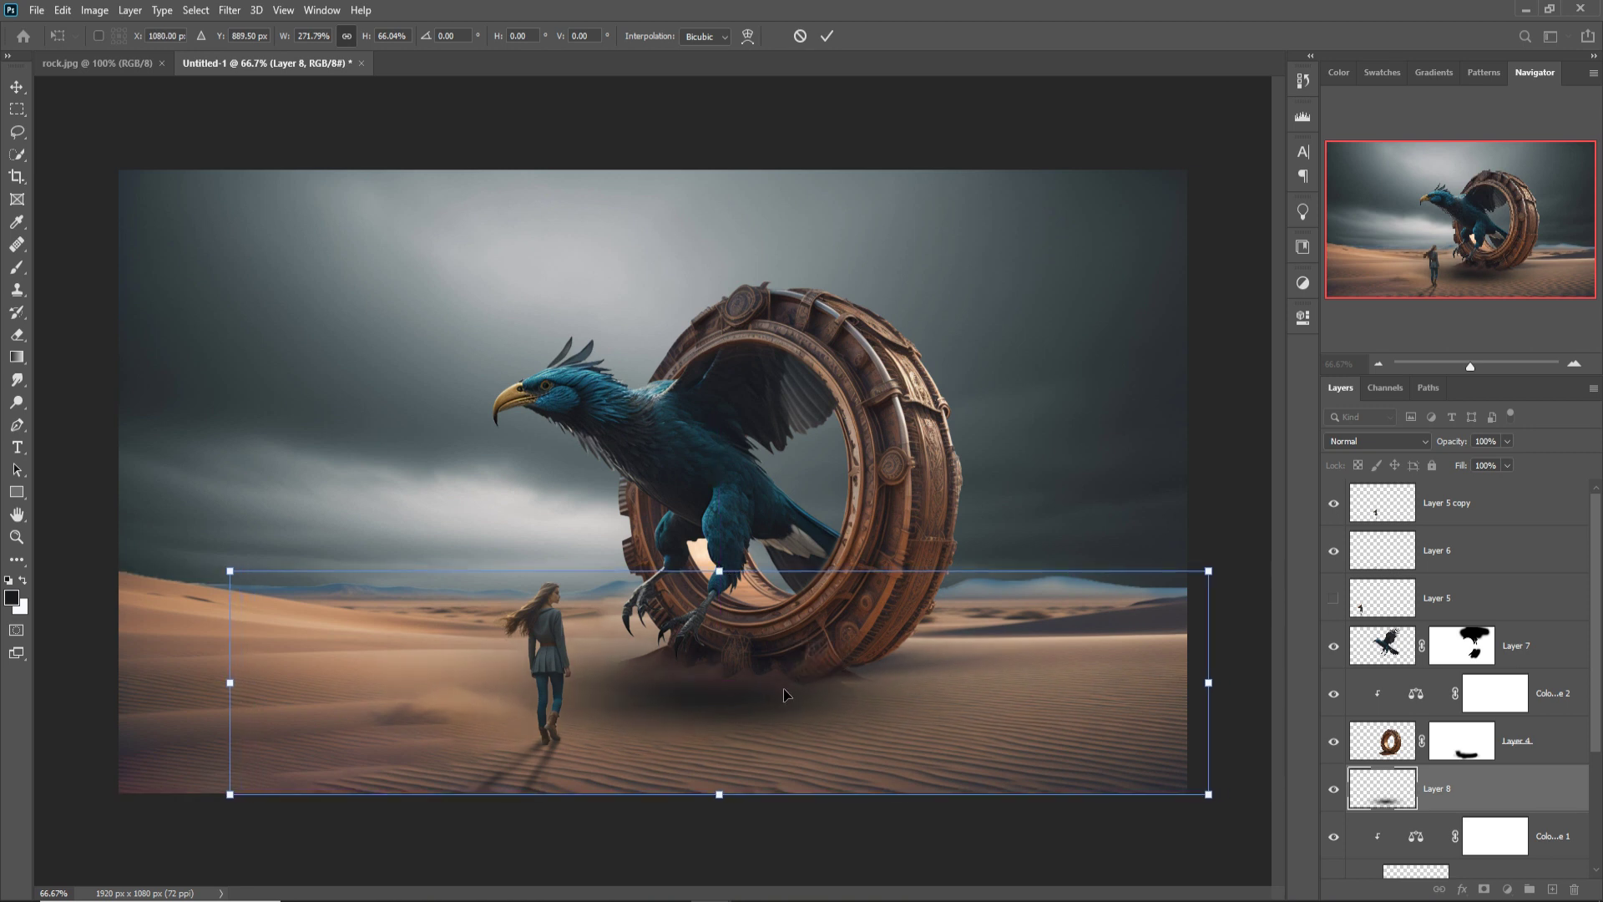
click(826, 37)
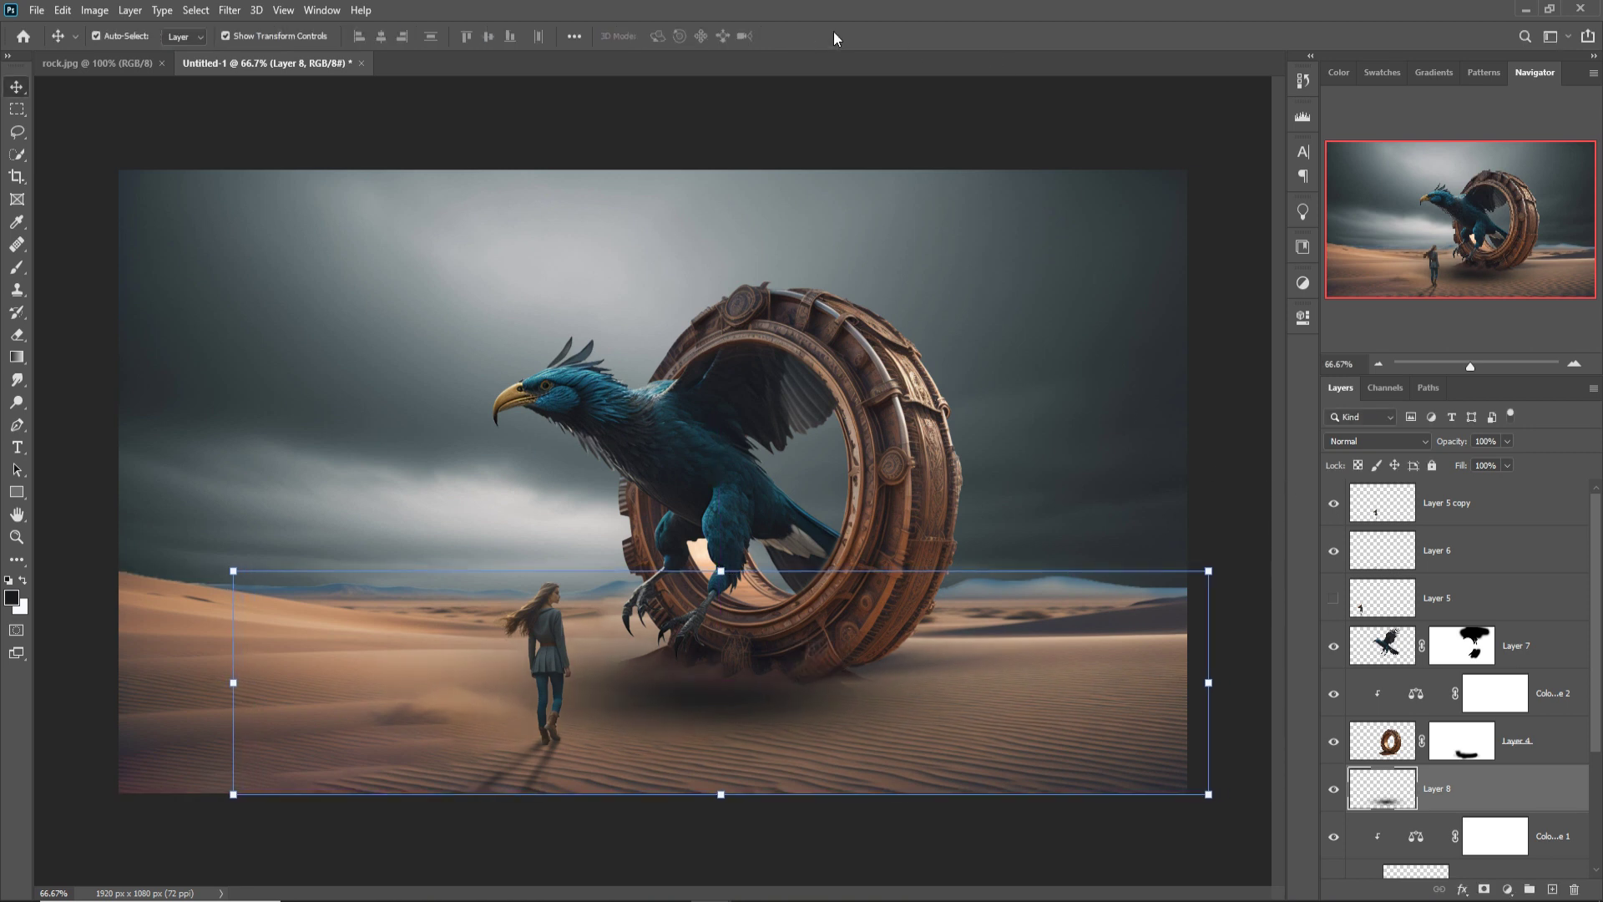
- Add a layer mask to the shadow layer and trim the shadow's edges with a size 125 brush at 38% opacity
click(1484, 889)
click(17, 270)
drag(380, 36, 373, 56)
key(bracketleft)
key(bracketleft)
key(bracketleft)
key(bracketleft)
key(bracketleft)
key(bracketleft)
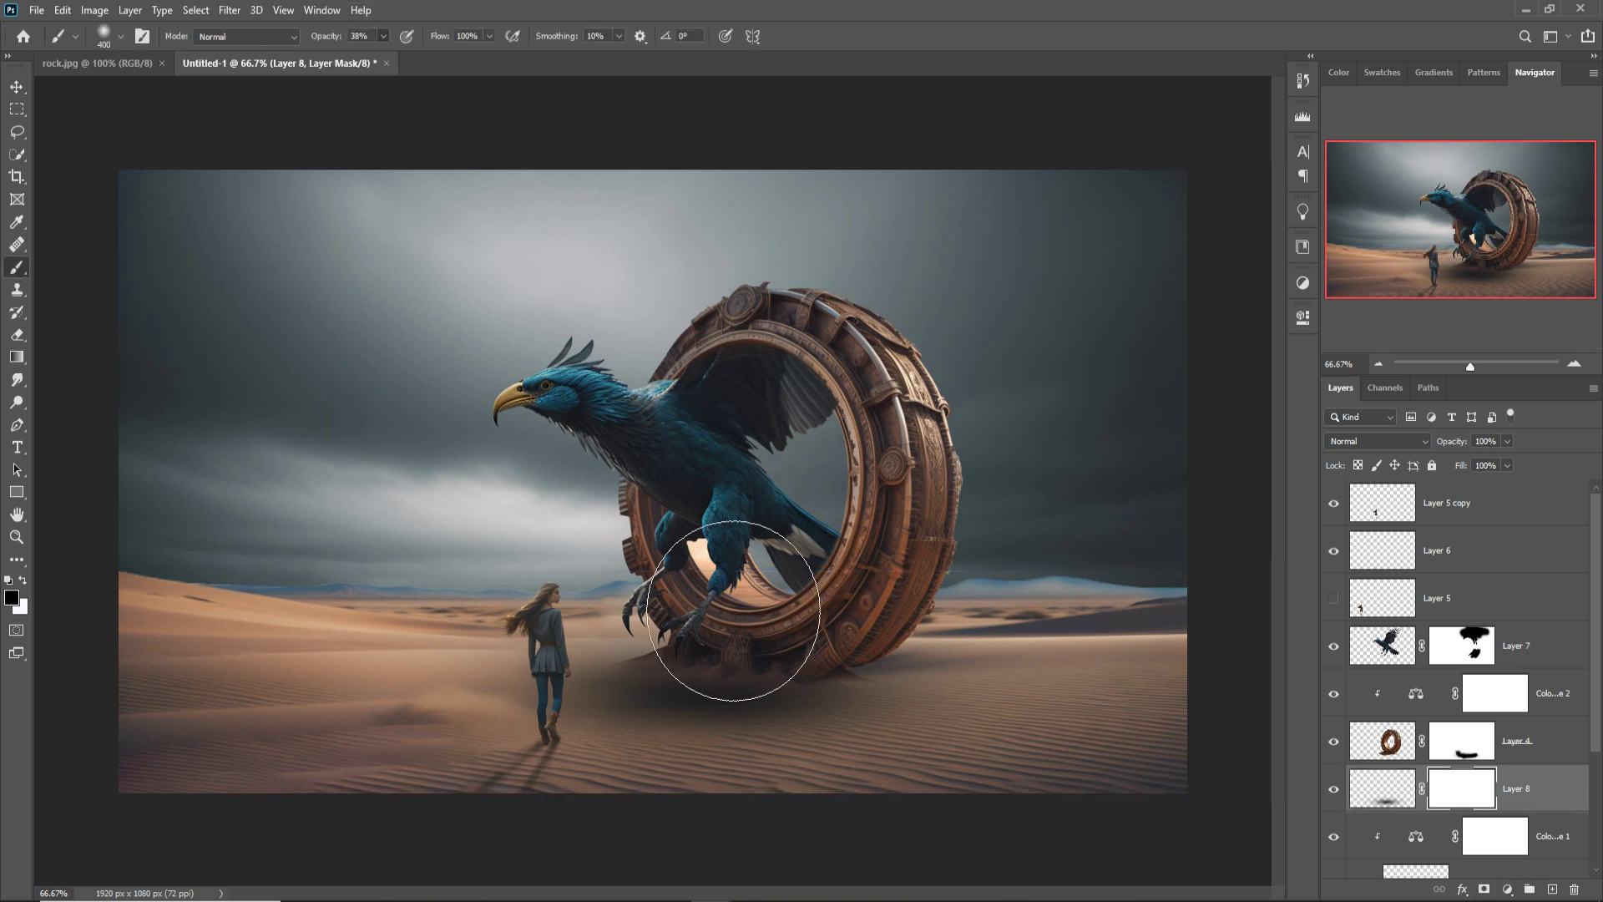
mouse_move(588, 645)
mouse_down()
mouse_move(1032, 635)
mouse_move(875, 652)
mouse_move(1136, 629)
mouse_move(900, 685)
mouse_move(1120, 648)
mouse_move(974, 701)
mouse_move(916, 701)
mouse_move(996, 699)
mouse_move(777, 800)
mouse_move(1129, 666)
mouse_move(843, 782)
mouse_move(1124, 603)
mouse_move(1028, 669)
mouse_move(1006, 662)
mouse_move(928, 735)
mouse_move(1140, 625)
mouse_move(808, 824)
mouse_move(932, 730)
mouse_move(900, 733)
mouse_move(666, 892)
mouse_up()
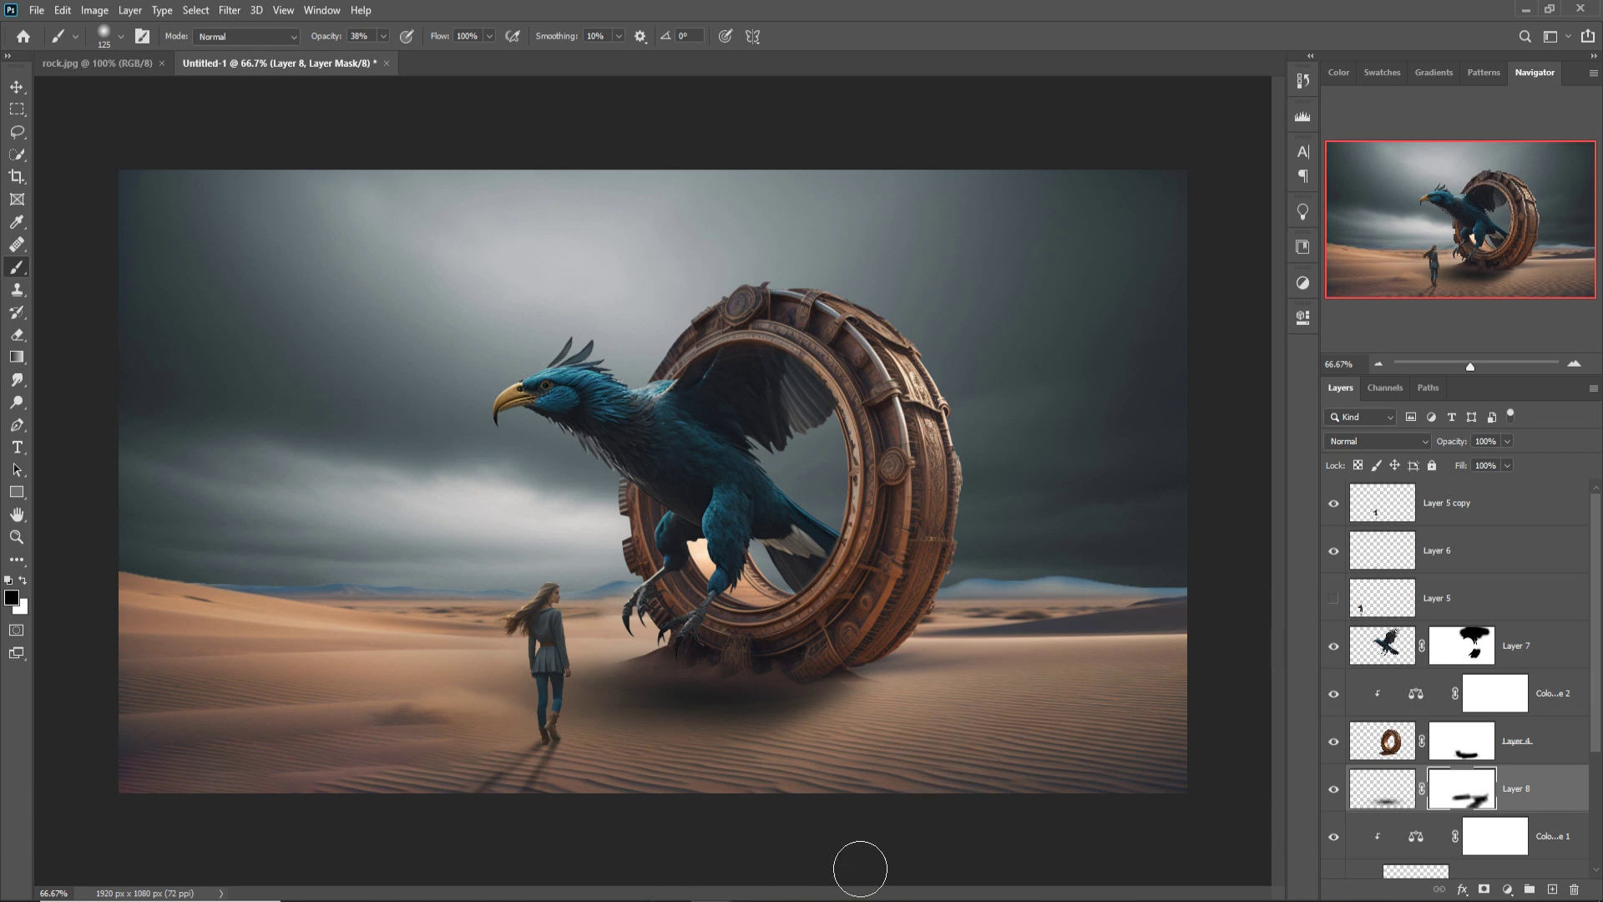
mouse_move(943, 747)
mouse_down()
mouse_move(887, 759)
mouse_move(797, 714)
mouse_up()
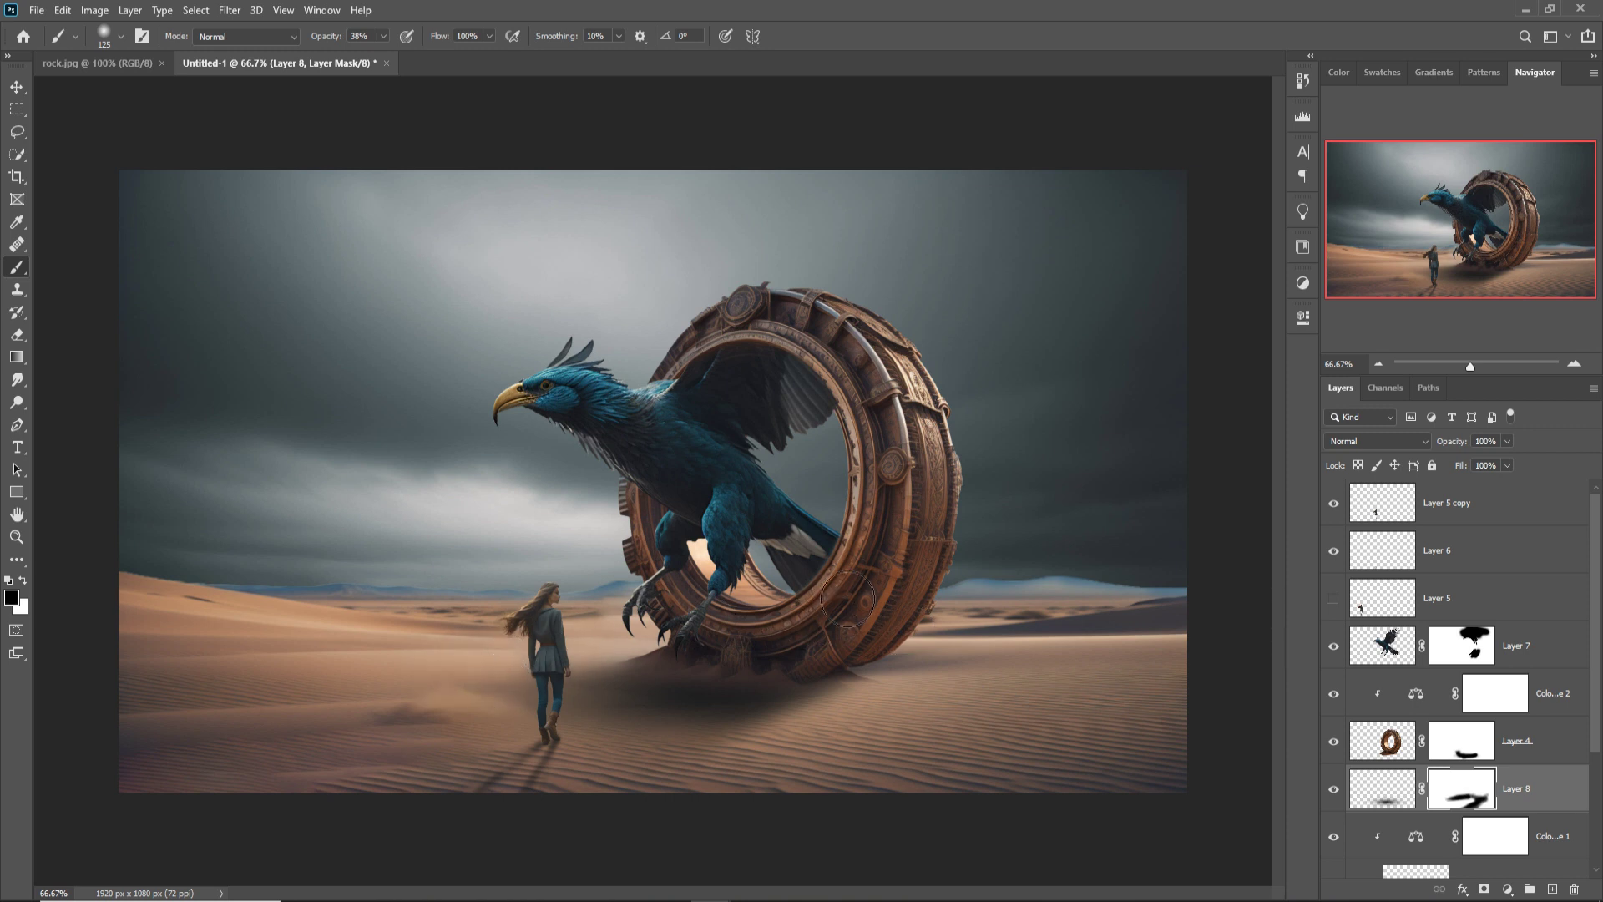
click(18, 89)
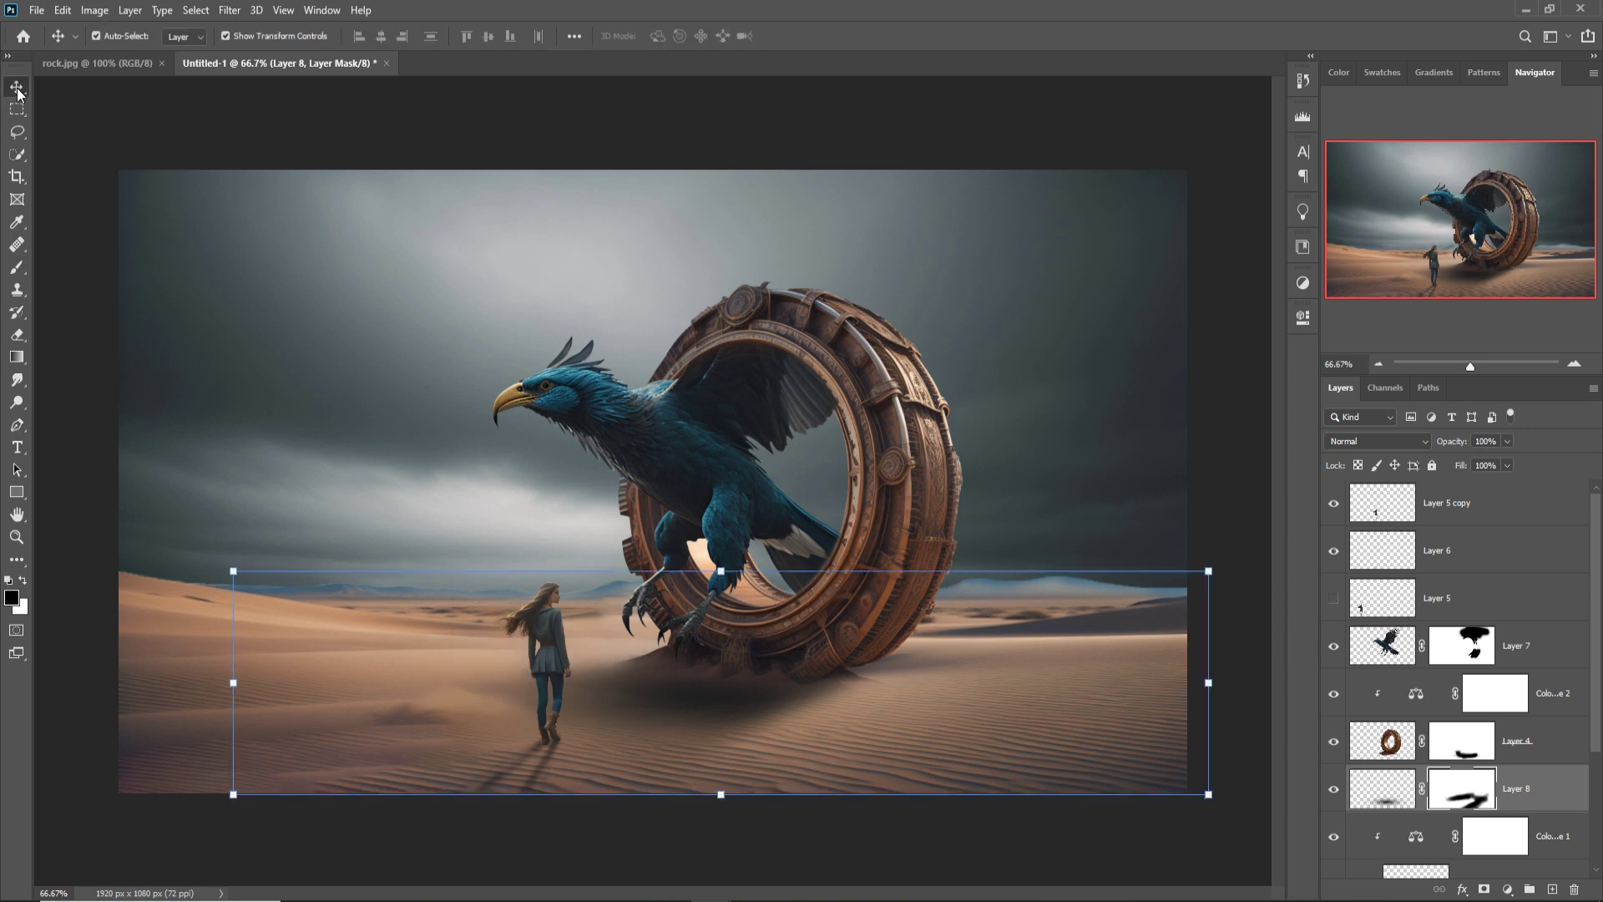
- Add a new layer above the tire's Color Balance adjustment and clip it to the tire
click(1564, 706)
key(ctrl+shift+alt+e)
right_click(1525, 696)
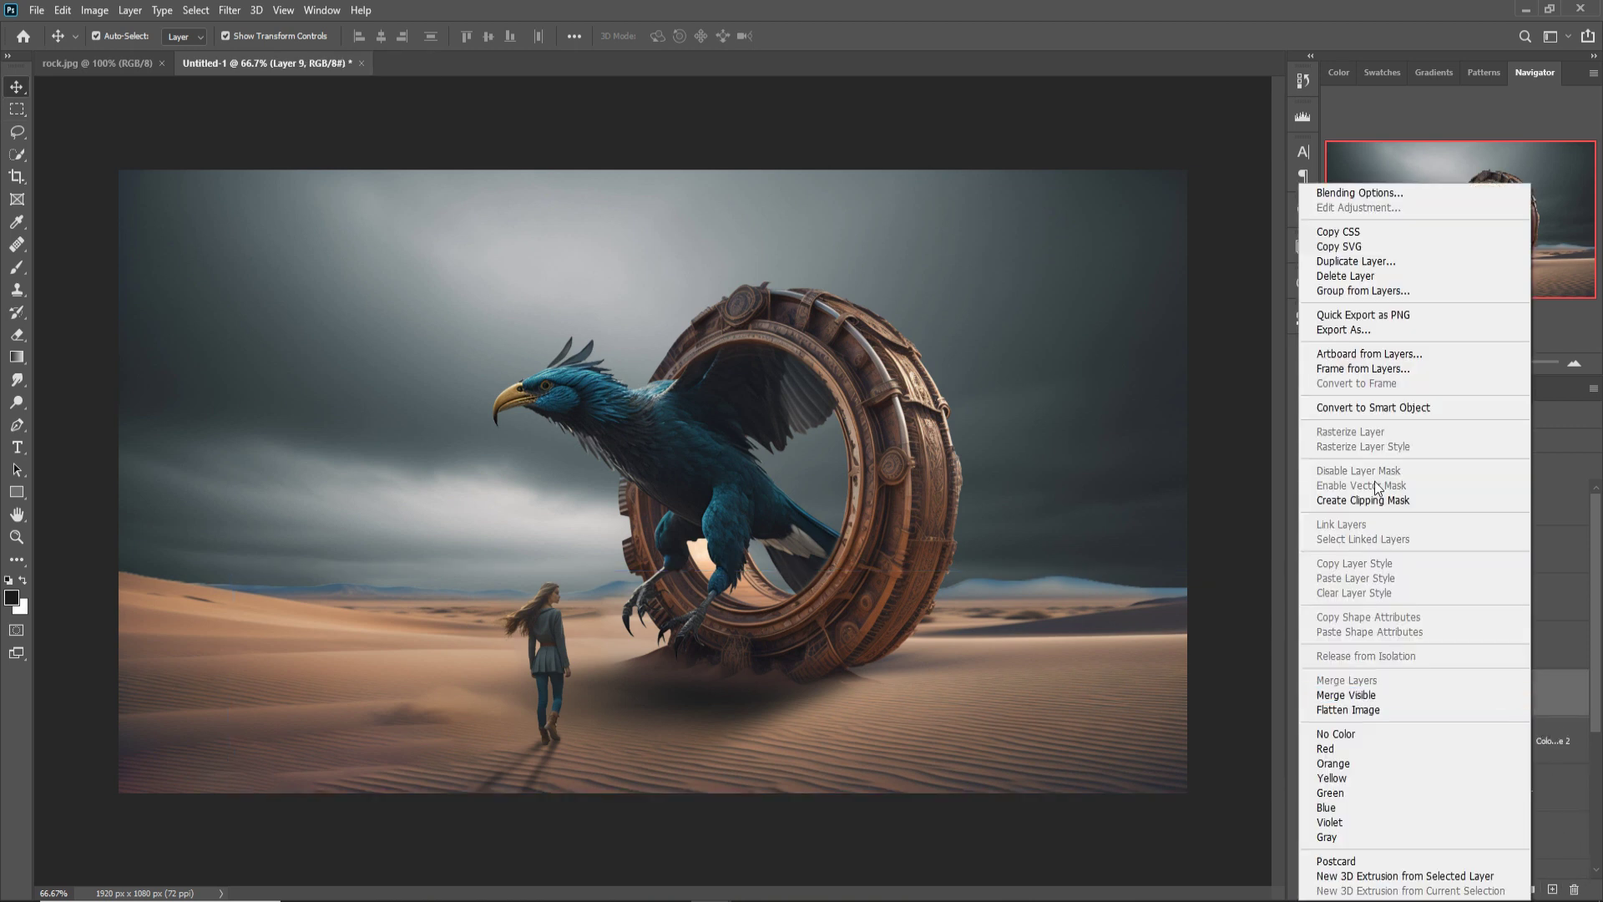
click(1370, 500)
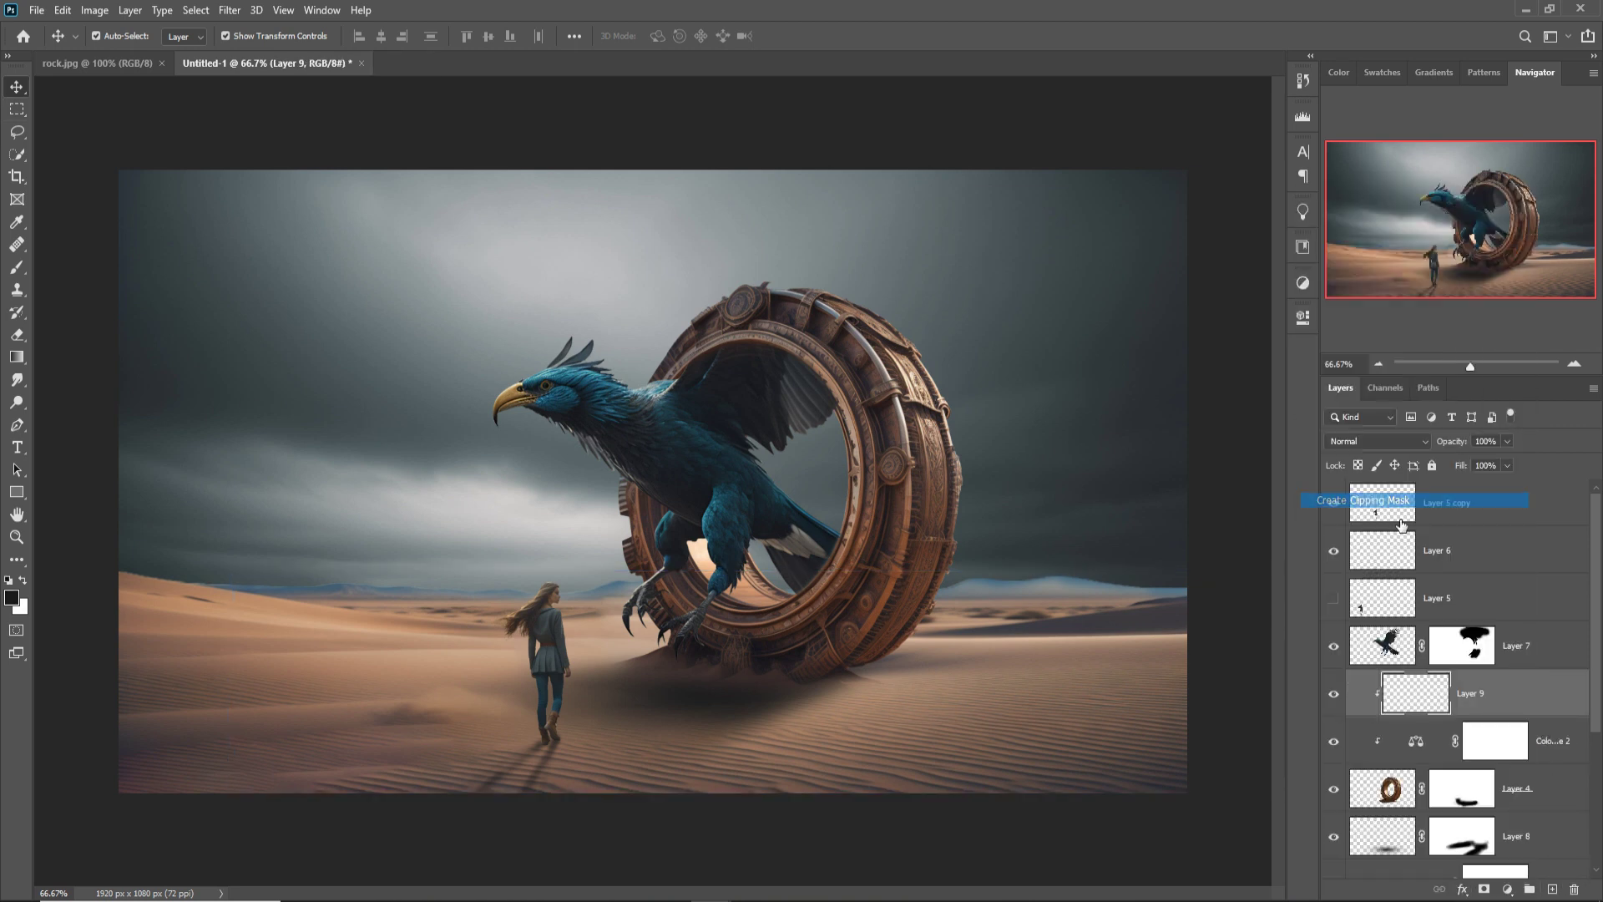
- Paint soft dark shading along the tire's lower edge on the clipped layer with a size 125 brush at 13% opacity
click(12, 270)
drag(364, 62, 362, 63)
mouse_move(702, 687)
mouse_down()
mouse_move(843, 699)
mouse_move(684, 697)
mouse_move(723, 684)
mouse_move(655, 708)
mouse_move(762, 691)
mouse_move(790, 703)
mouse_move(839, 682)
mouse_move(830, 691)
mouse_move(809, 649)
mouse_move(816, 664)
mouse_move(755, 694)
mouse_move(870, 680)
mouse_move(822, 692)
mouse_move(862, 716)
mouse_move(868, 700)
mouse_move(807, 693)
mouse_move(661, 745)
mouse_move(729, 701)
mouse_move(647, 710)
mouse_move(845, 621)
mouse_move(554, 697)
mouse_up()
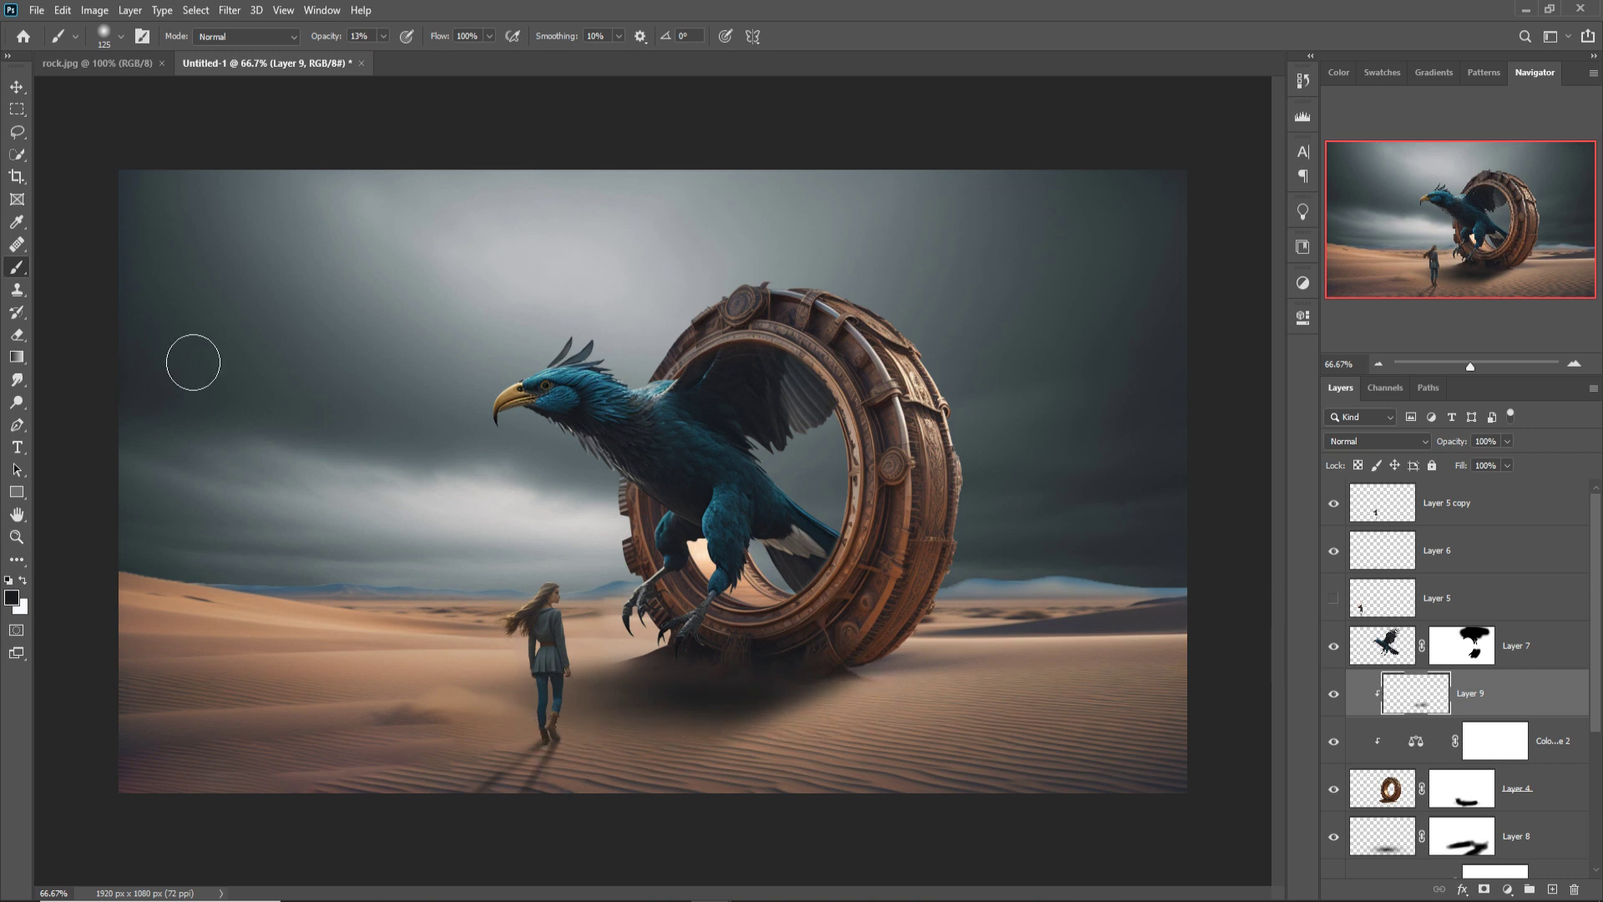
click(16, 87)
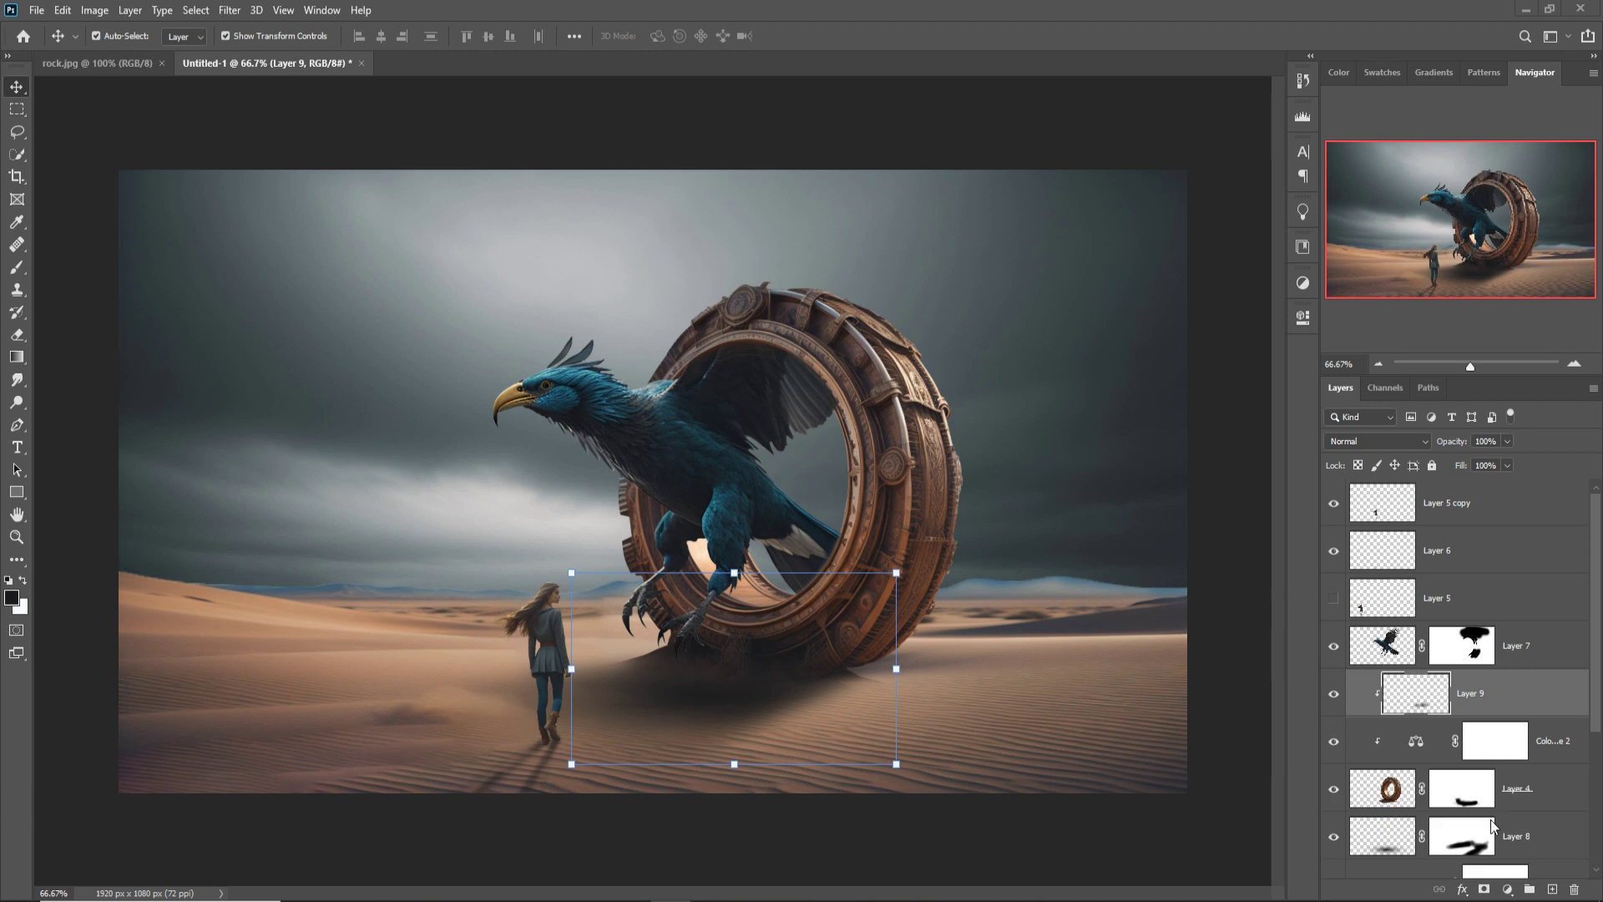
- Touch up the bird's layer mask with a size 30 brush at 100% opacity
click(16, 267)
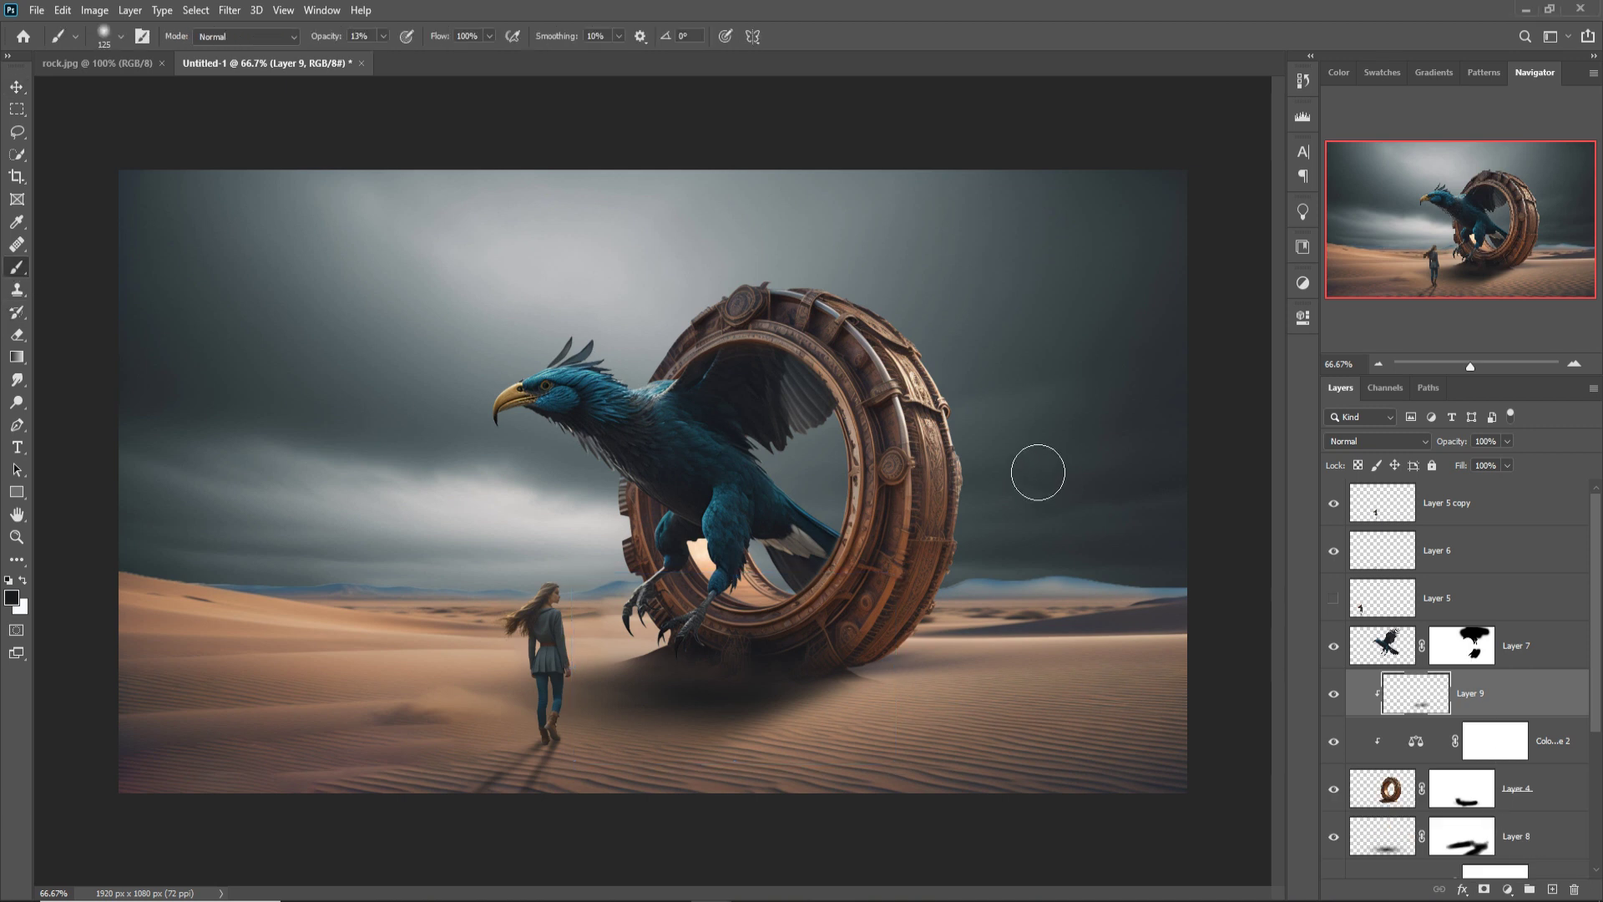
key(bracketleft)
key(bracketleft)
key(bracketleft)
key(bracketleft)
key(bracketleft)
click(384, 36)
drag(382, 55, 526, 69)
key(bracketleft)
key(bracketleft)
click(1469, 649)
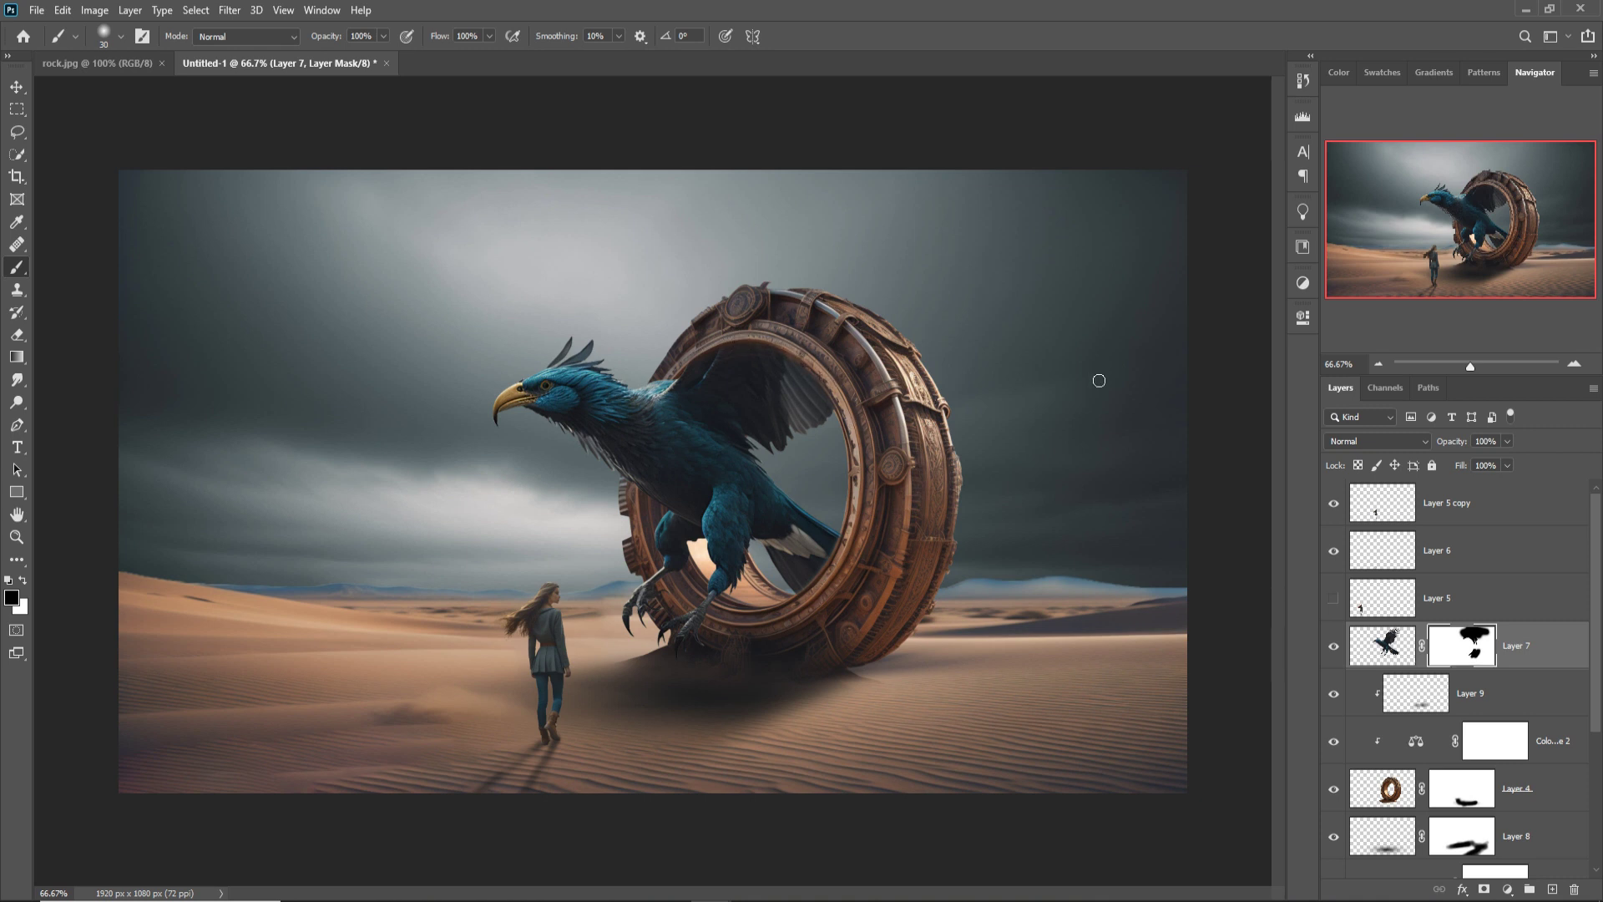
click(16, 87)
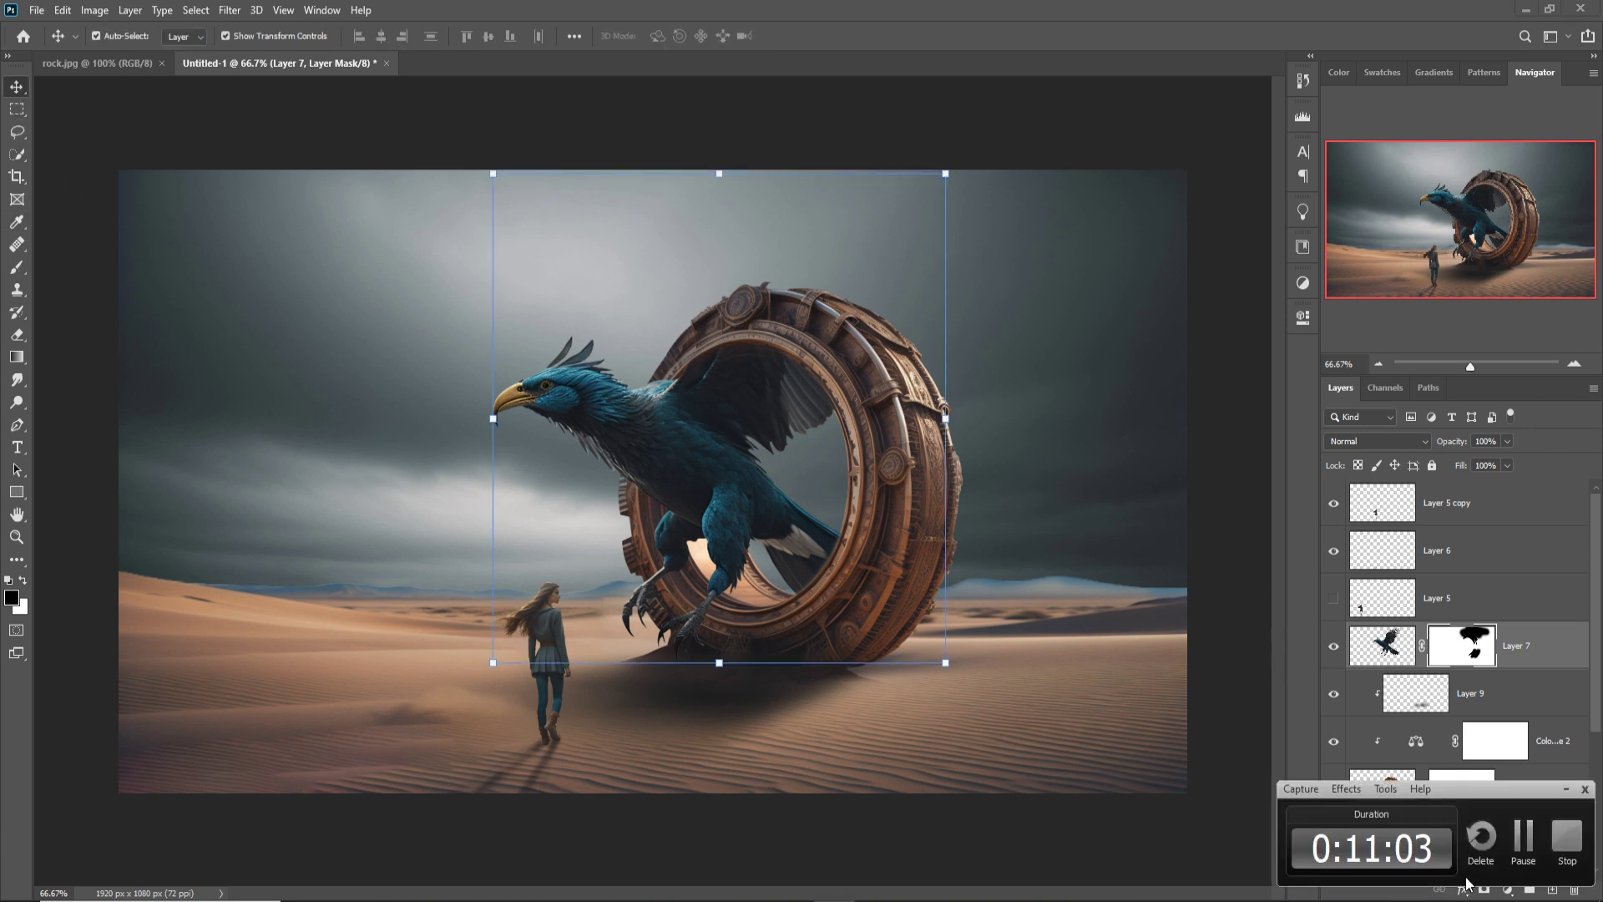
- Bring the rock.jpg image into the composite and place its layer directly beneath the tire layer
drag(92, 67, 786, 189)
drag(1090, 486, 690, 455)
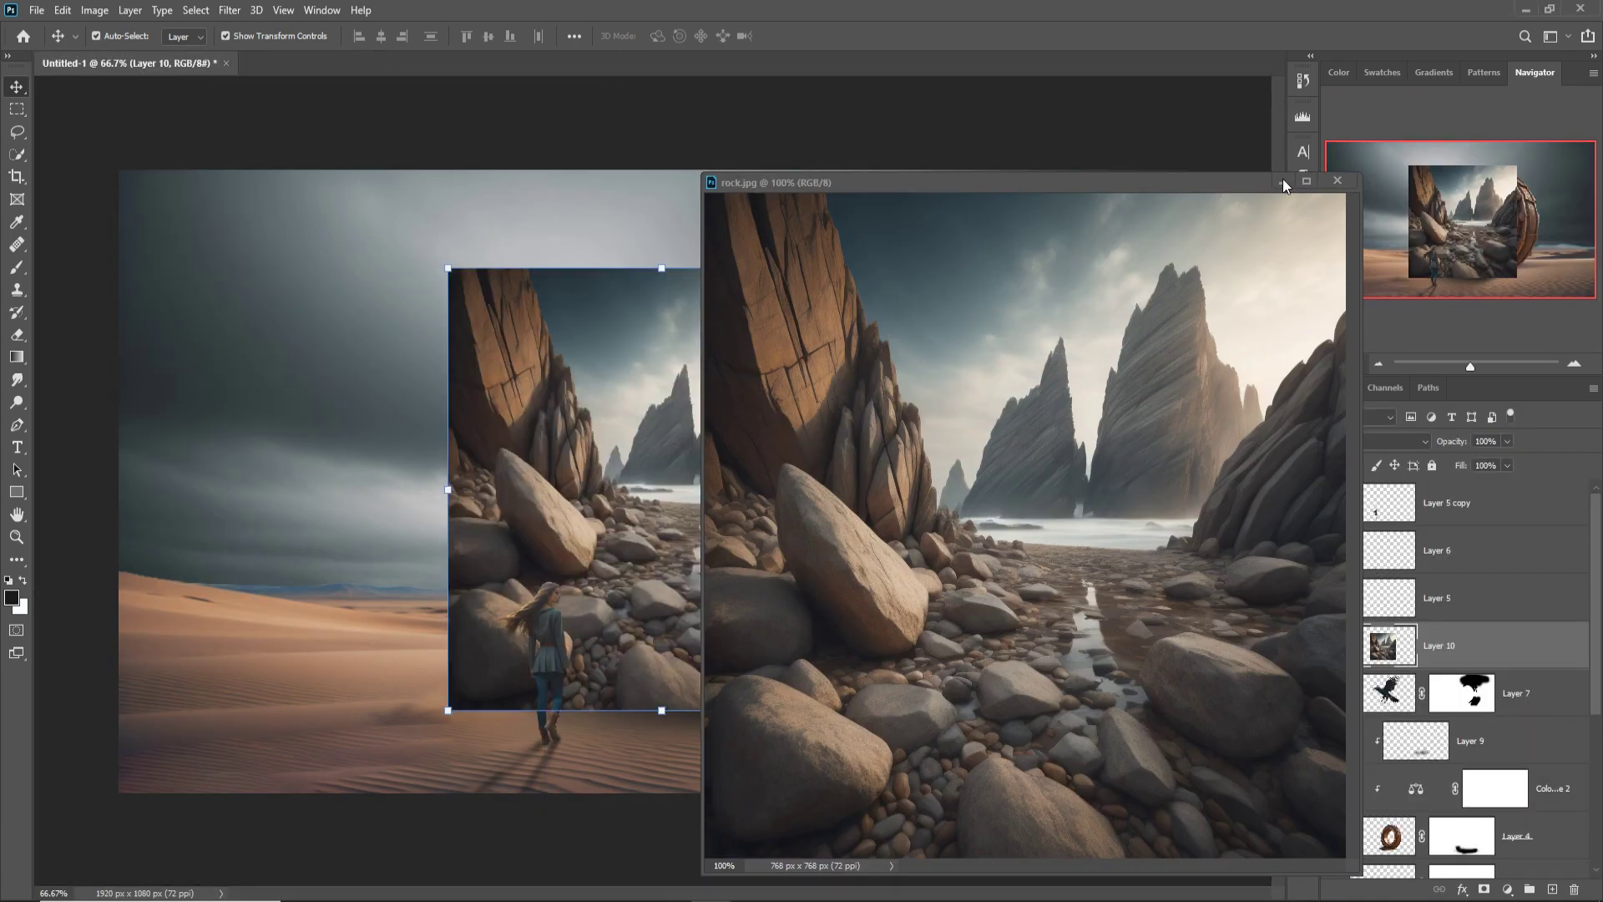
click(1283, 180)
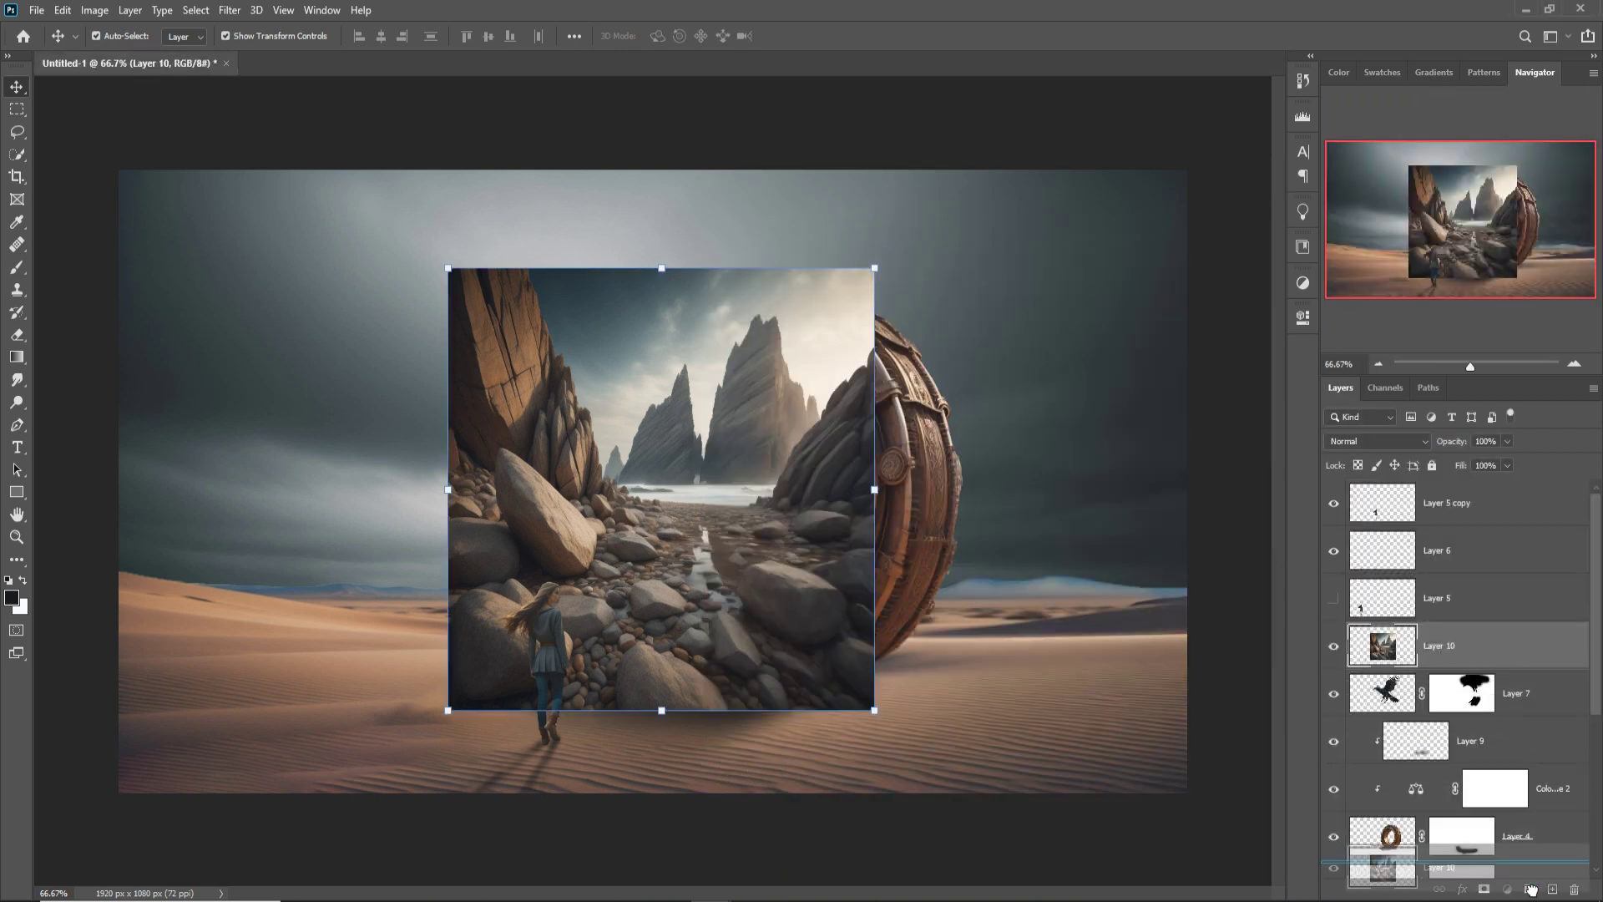
scroll(1510, 659, down, 3)
drag(1539, 750, 1539, 750)
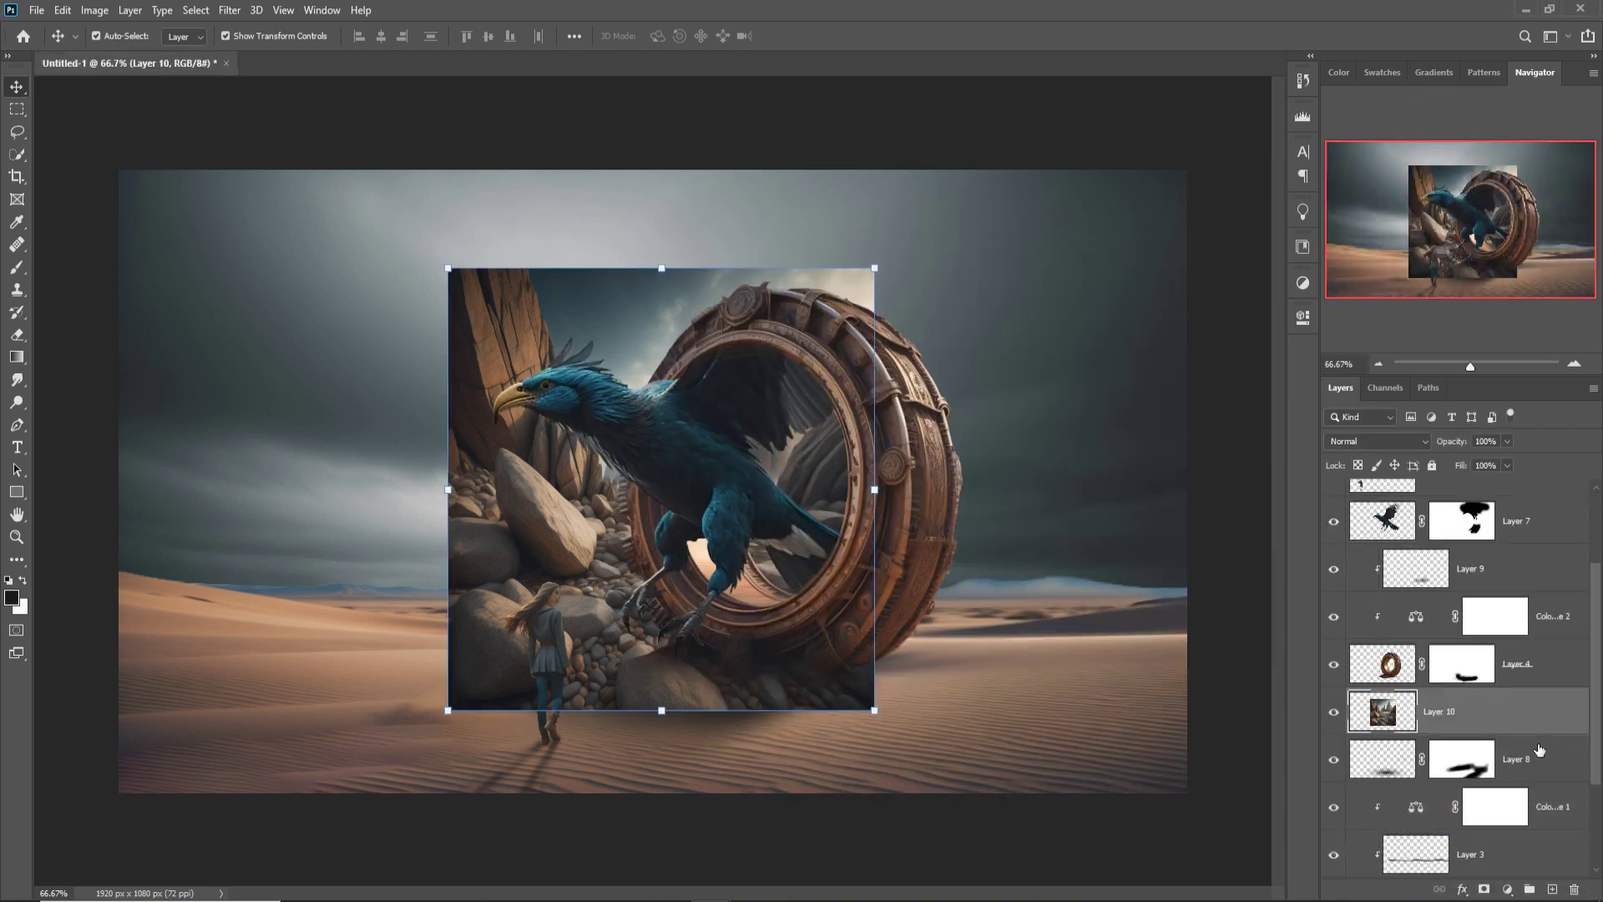
- Scale the rock image to about 55% and position it inside the tire's opening behind the bird
drag(877, 269, 699, 448)
drag(636, 570, 849, 515)
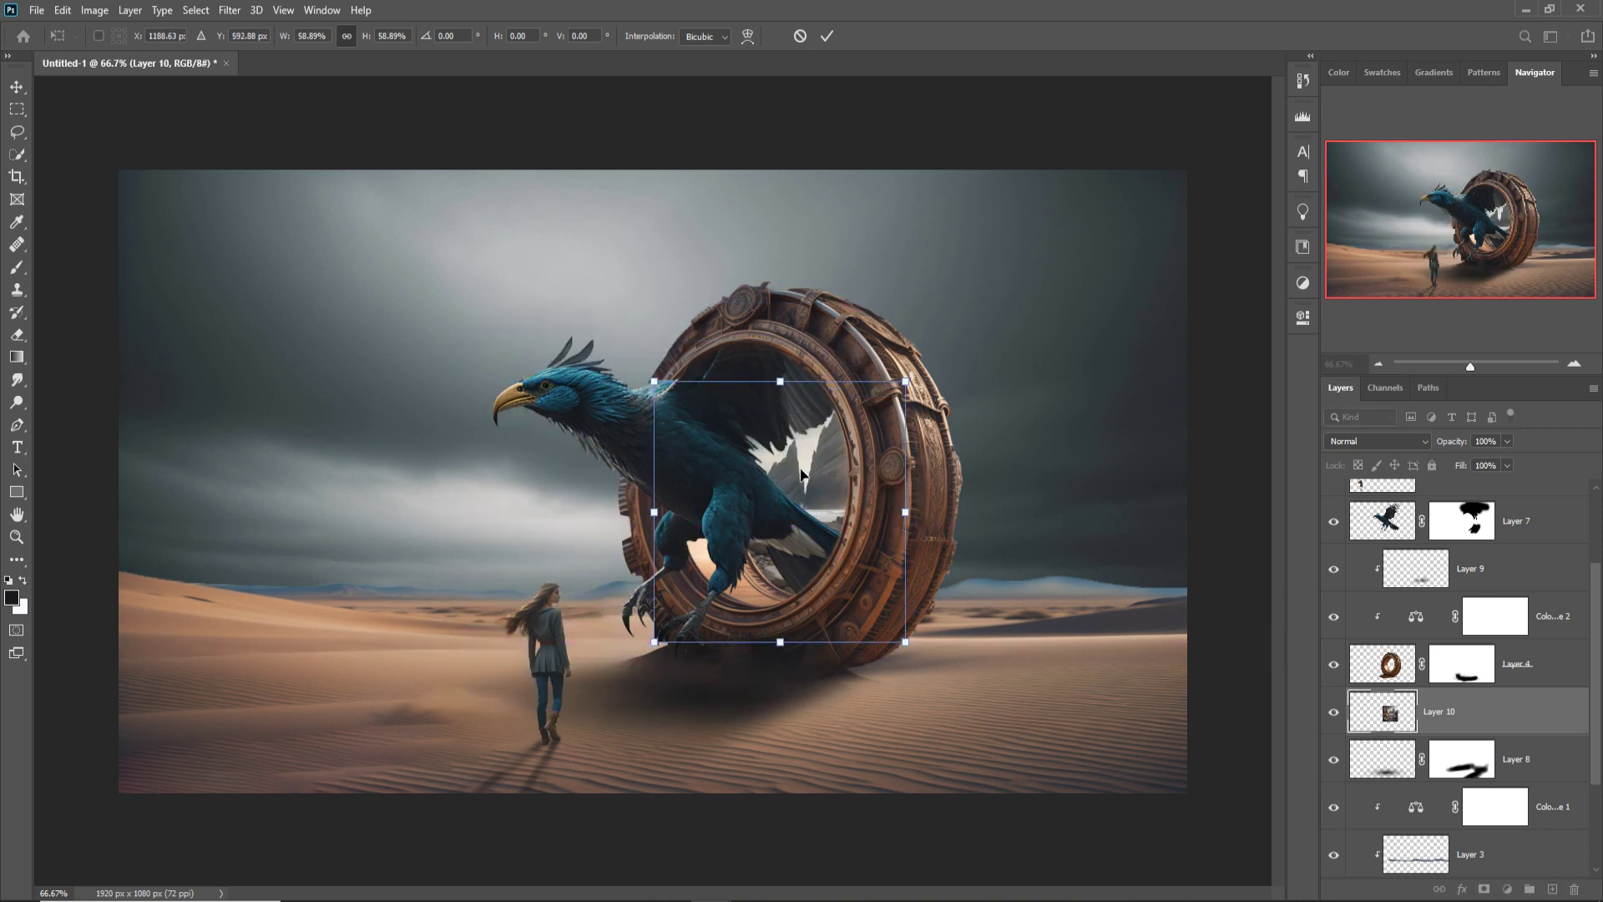
mouse_move(788, 391)
mouse_down()
mouse_move(823, 362)
mouse_move(793, 407)
mouse_up()
drag(803, 462, 776, 475)
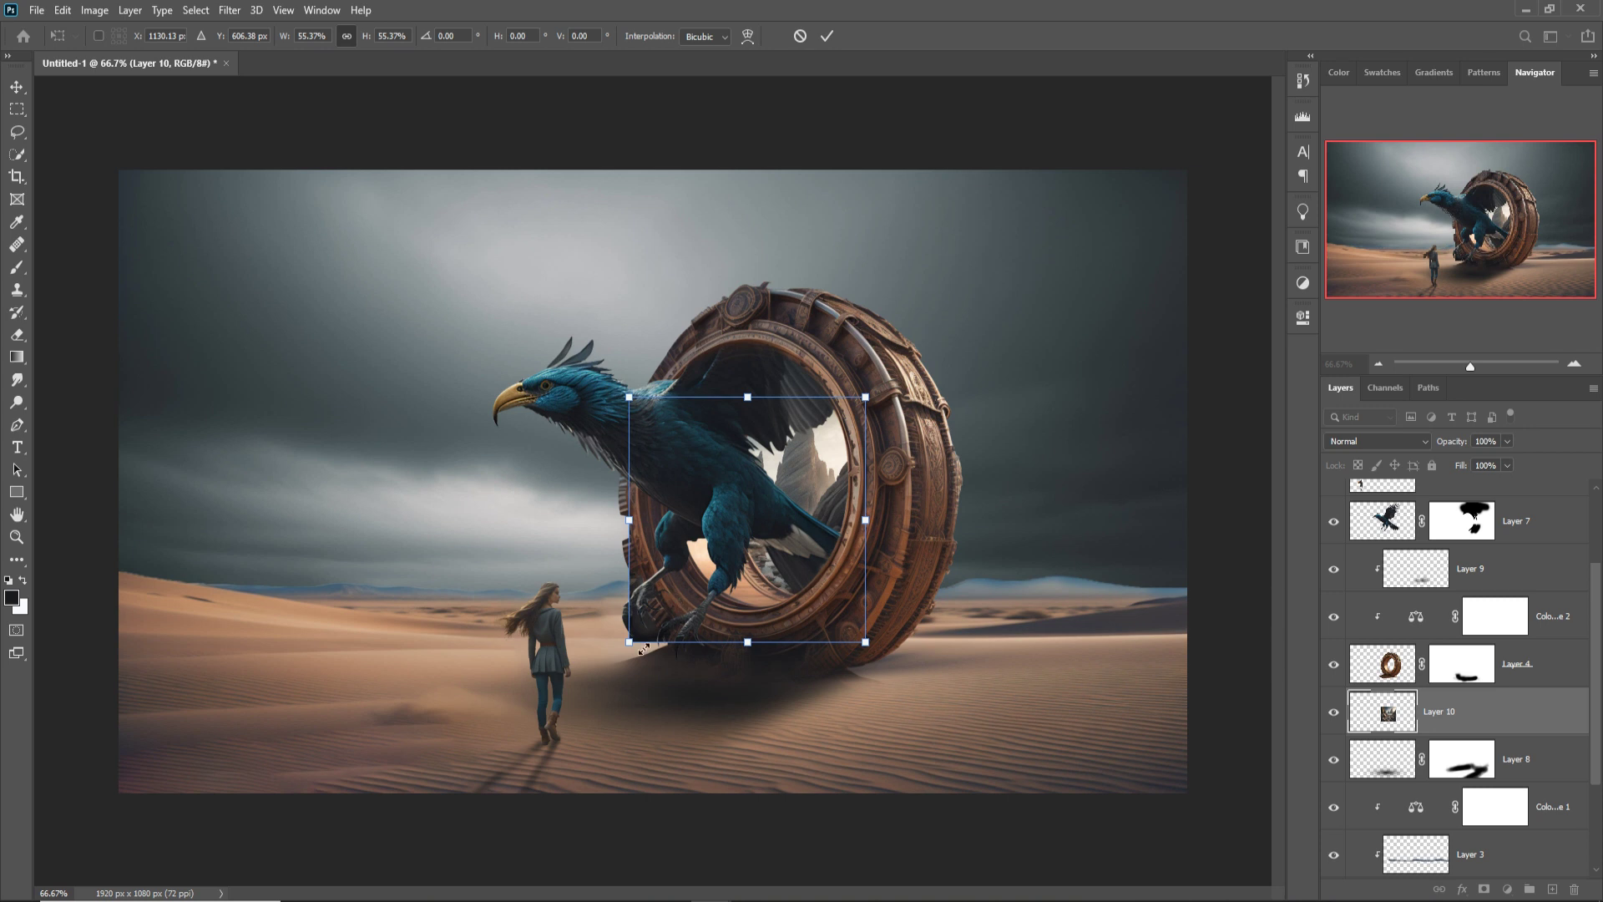
click(828, 37)
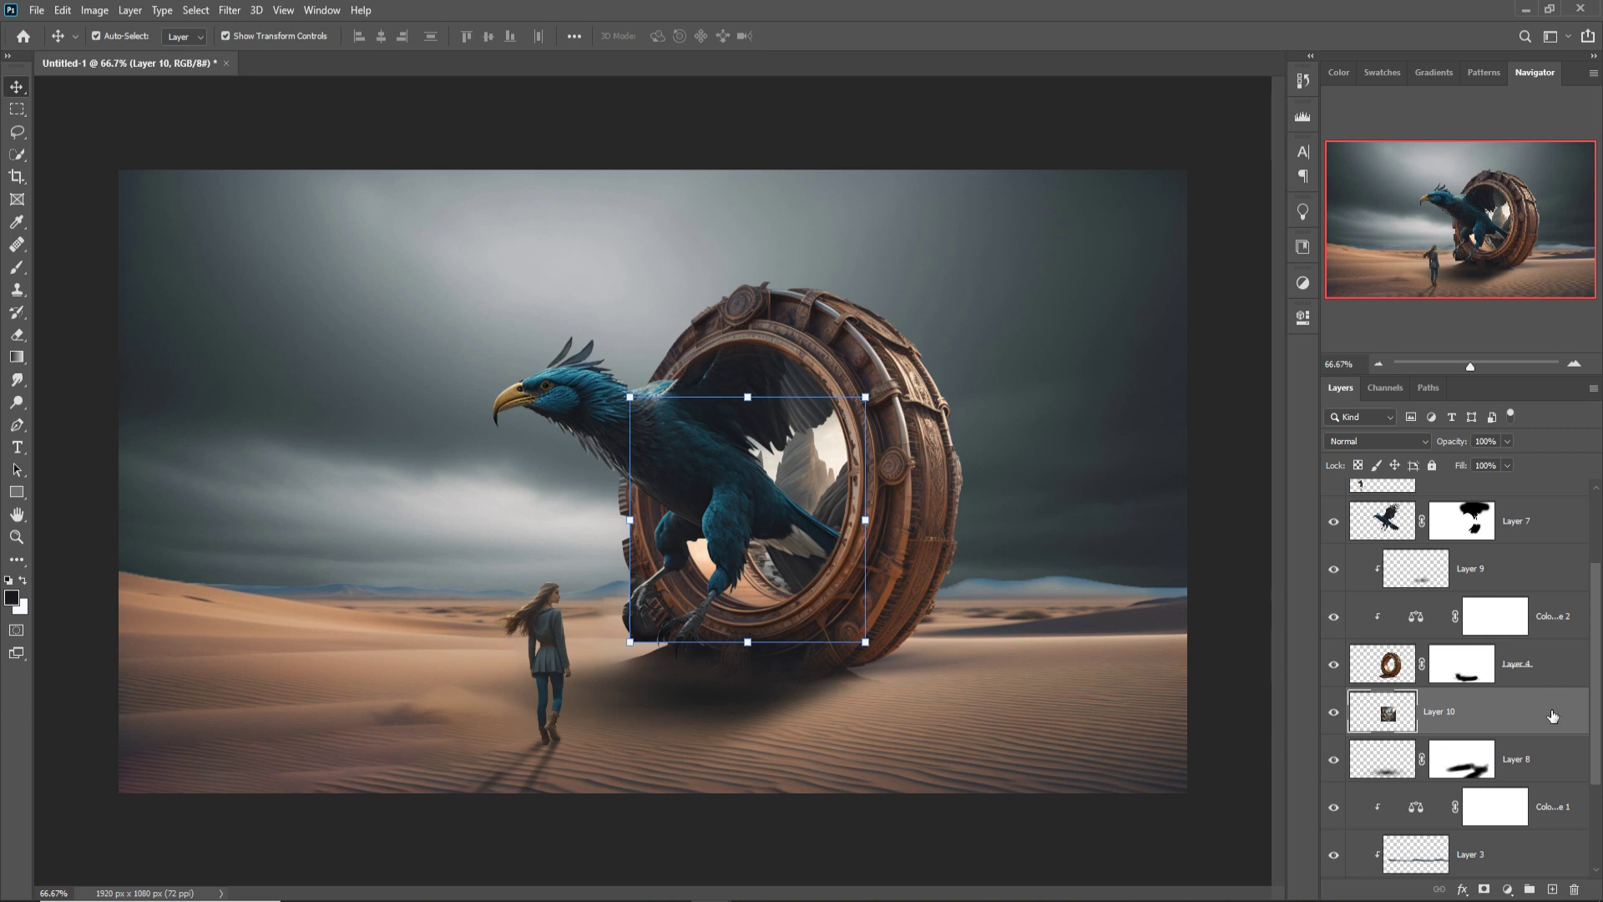
- Add a new layer above the tire's clipped shading layer, directly beneath the bird layer
click(1554, 680)
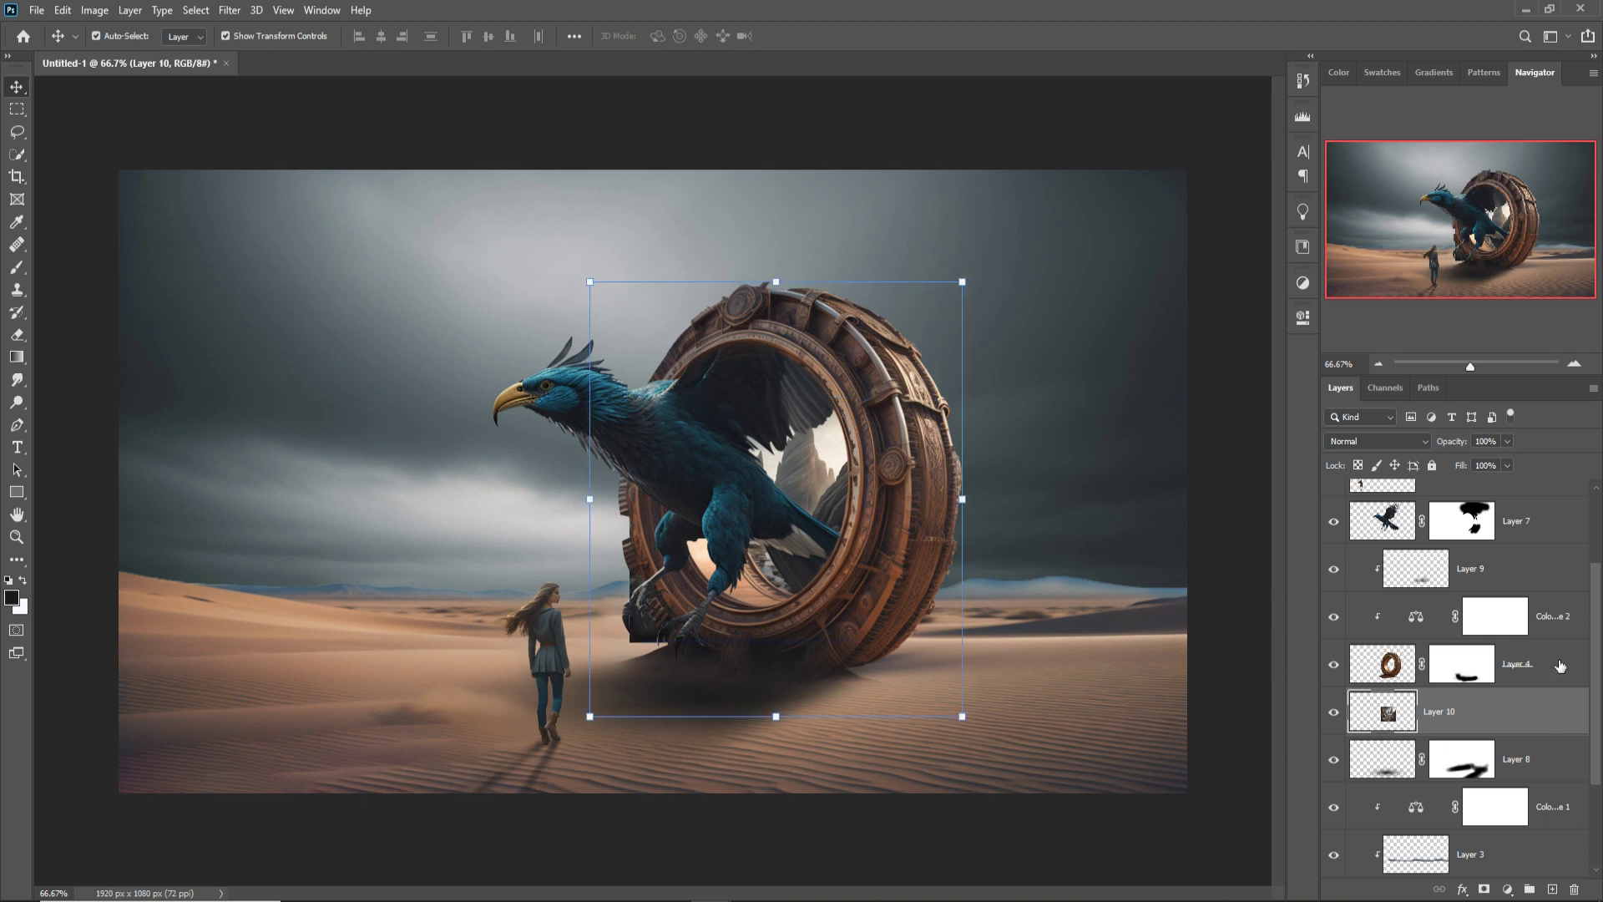
click(1558, 590)
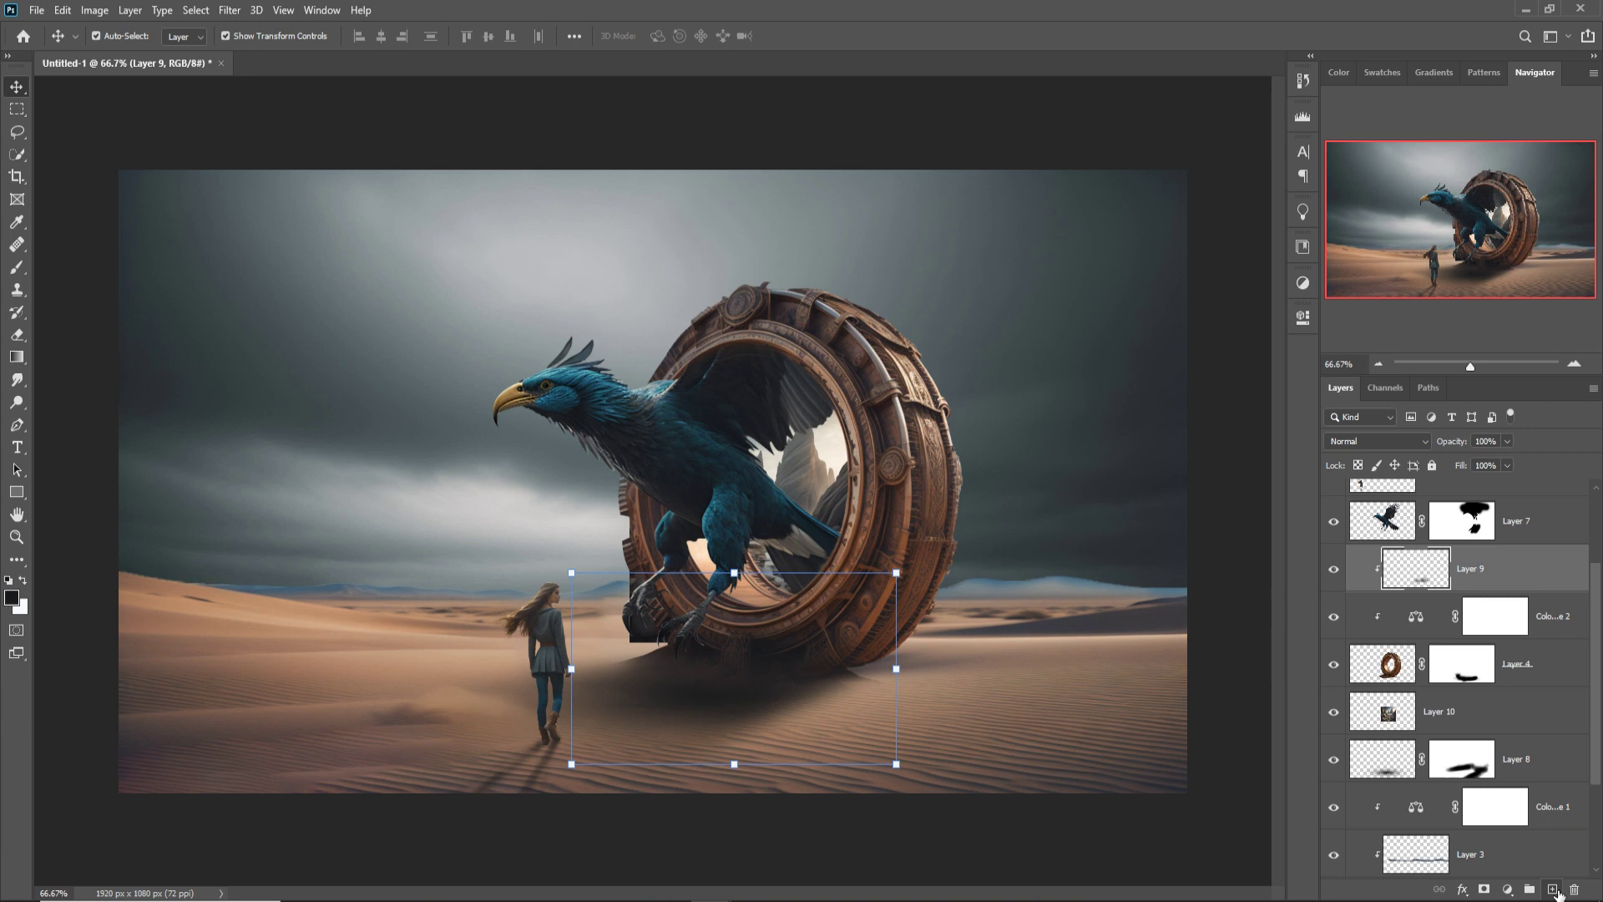
click(1552, 889)
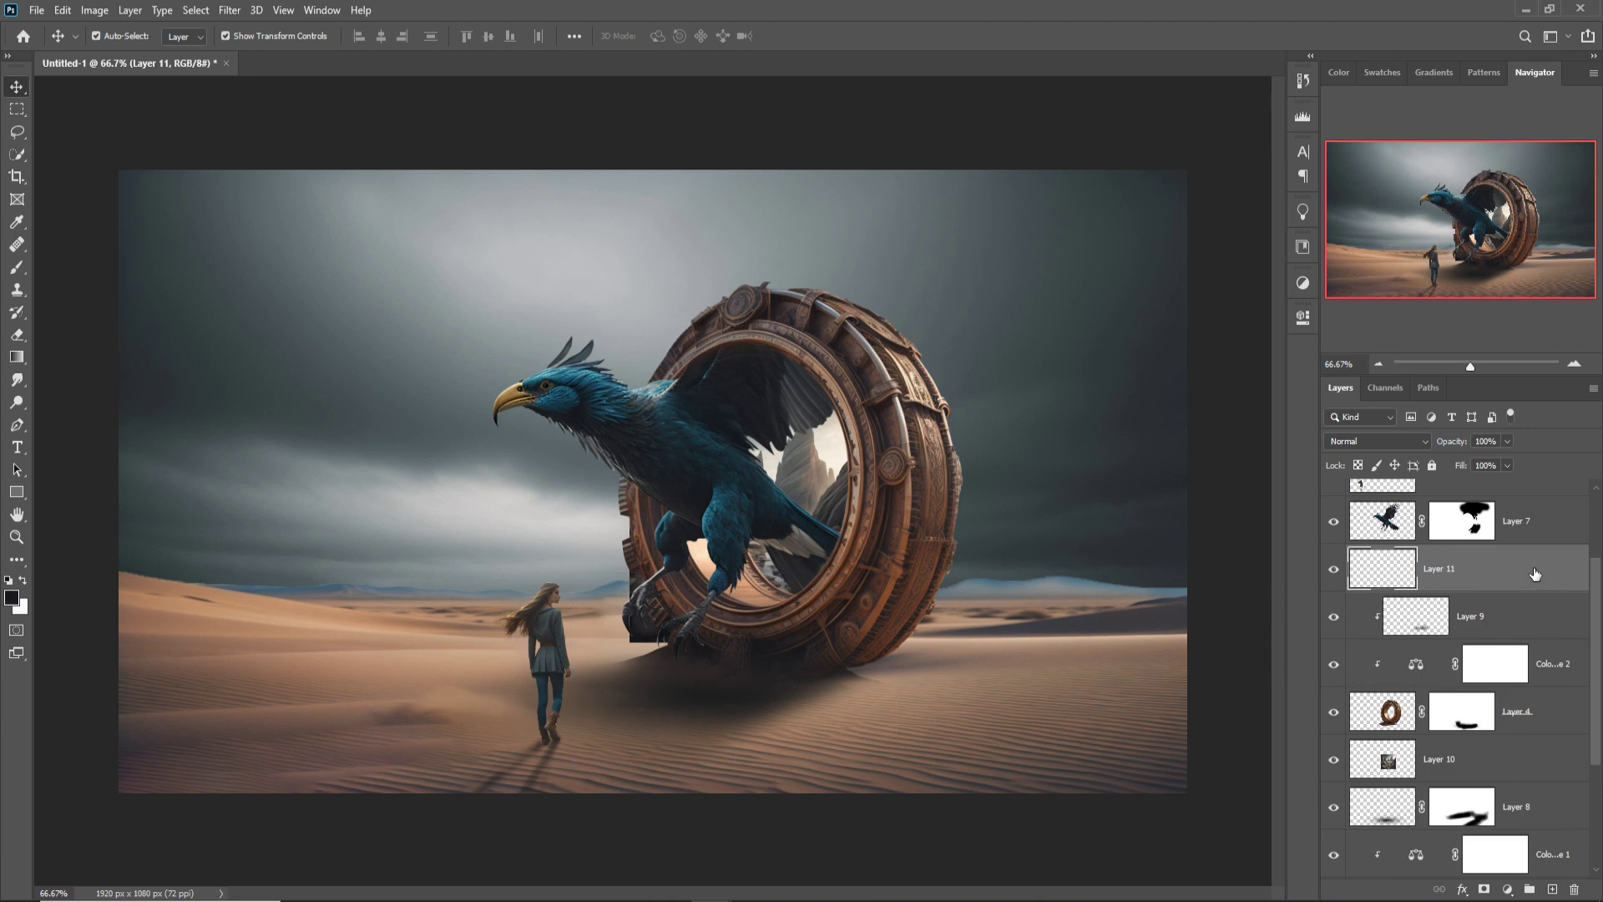
scroll(1536, 580, up, 1)
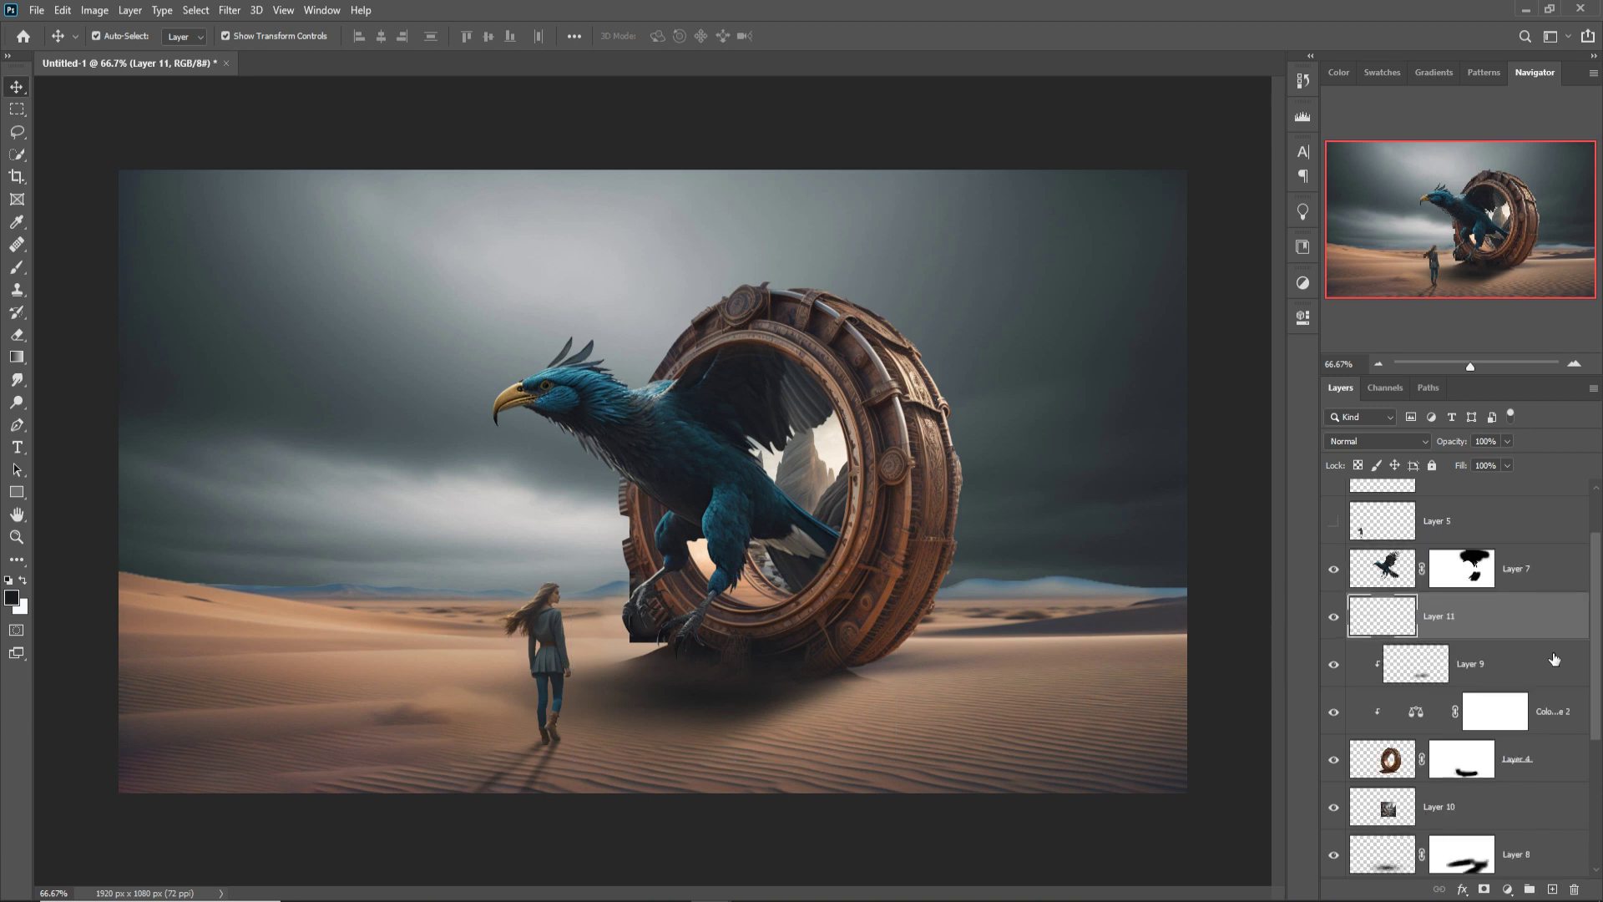
- Outline a four-sided beam area with the Polygonal Lasso, widening from the tire's inner rim toward the far side of the woman
click(17, 134)
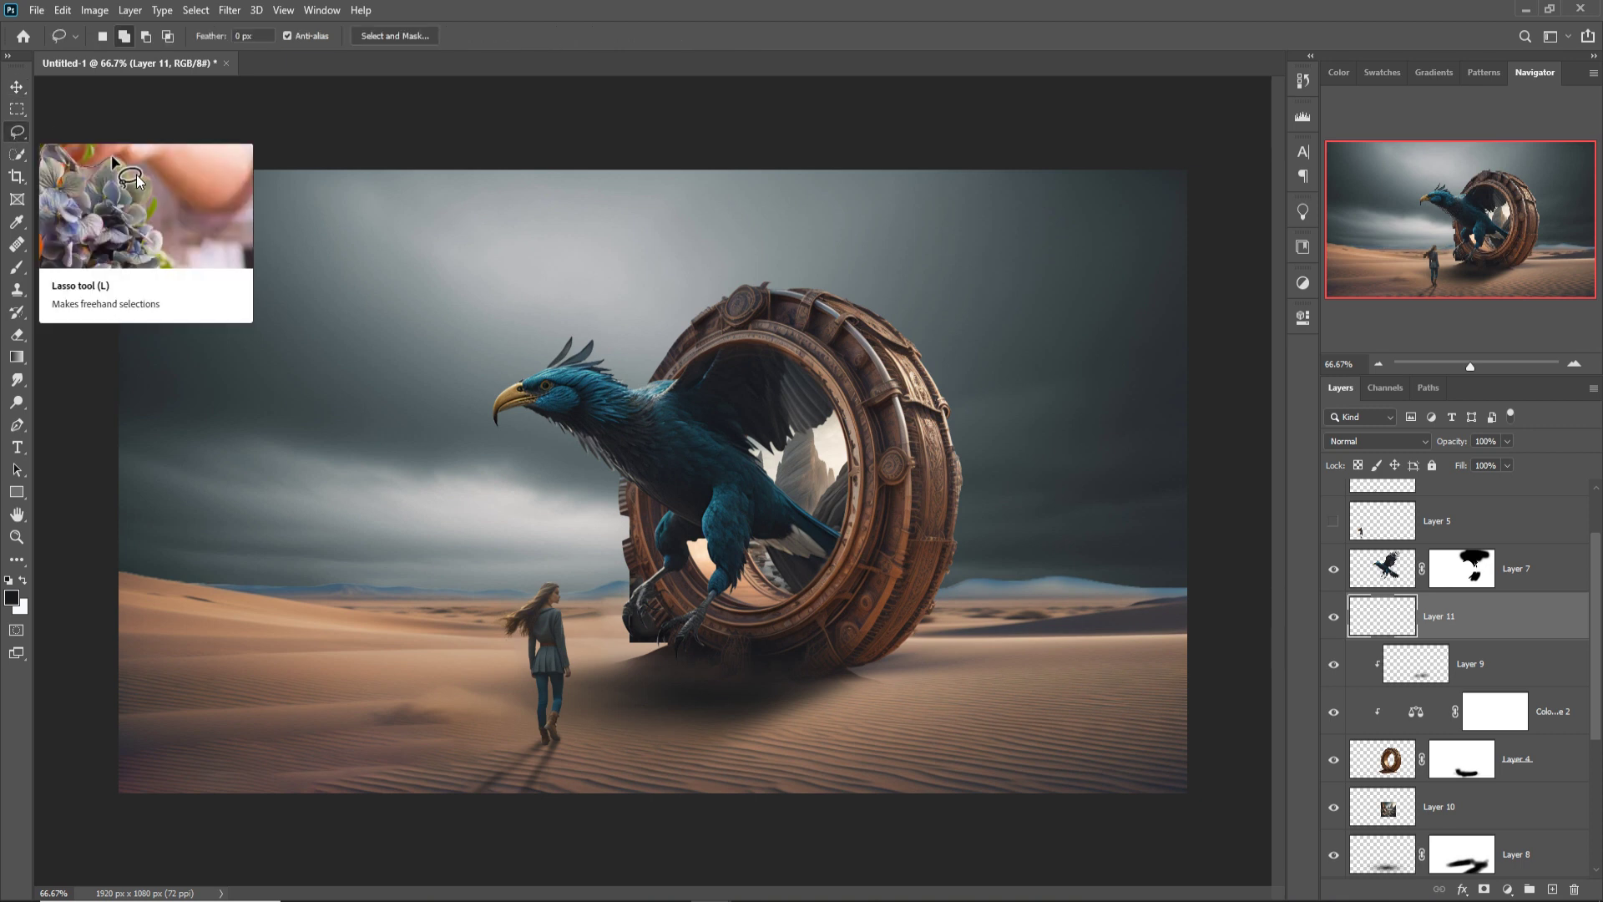
right_click(18, 132)
click(75, 149)
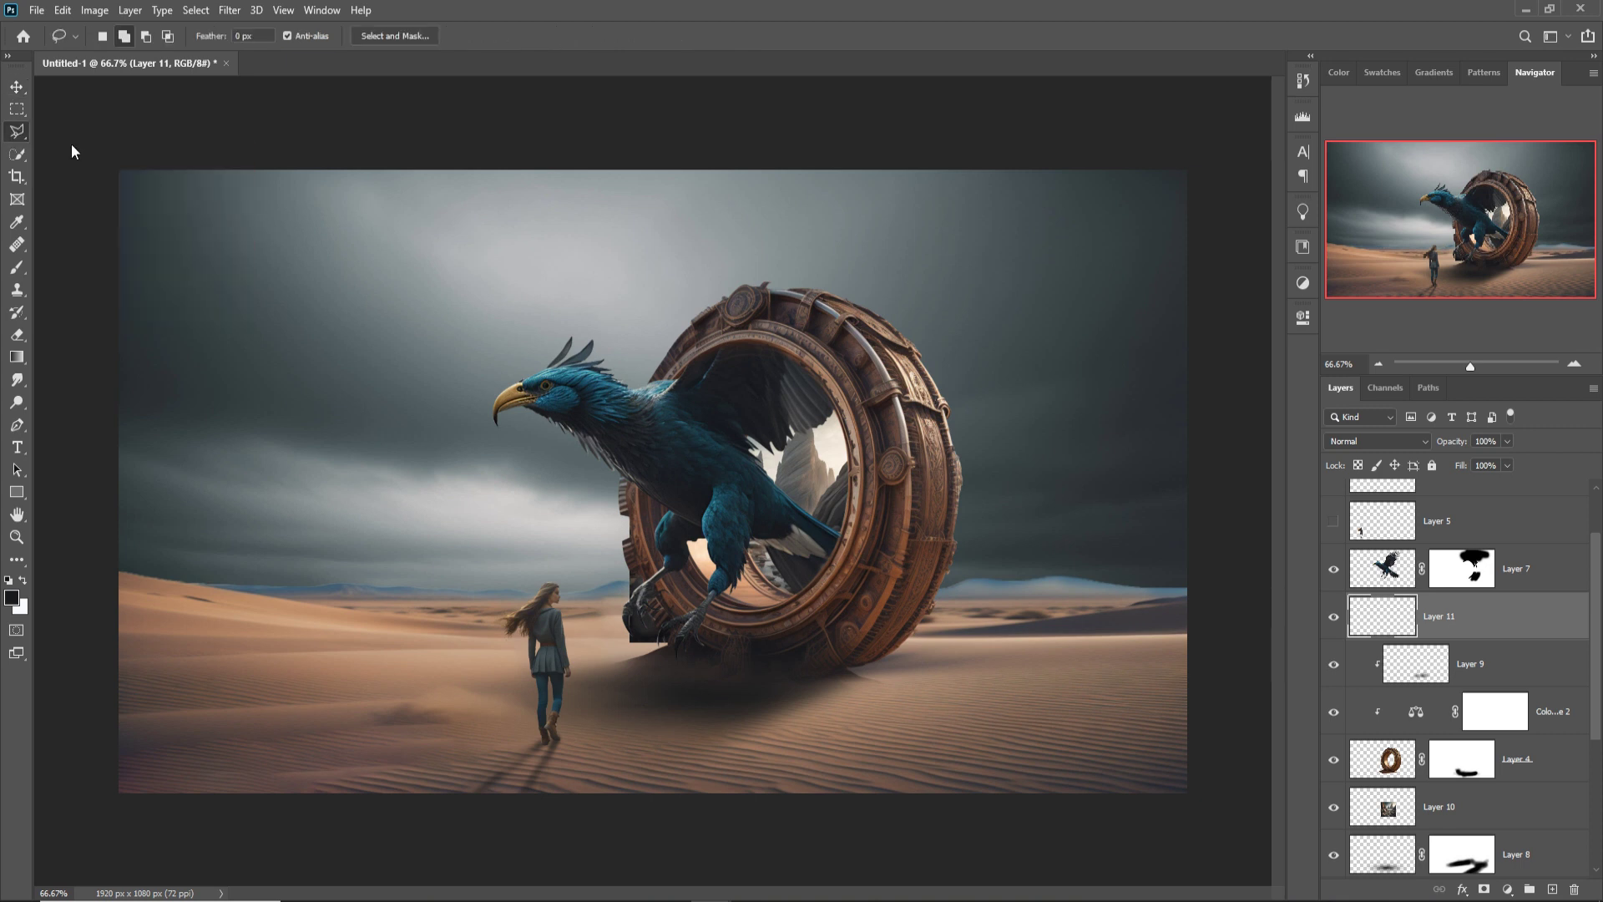
click(734, 358)
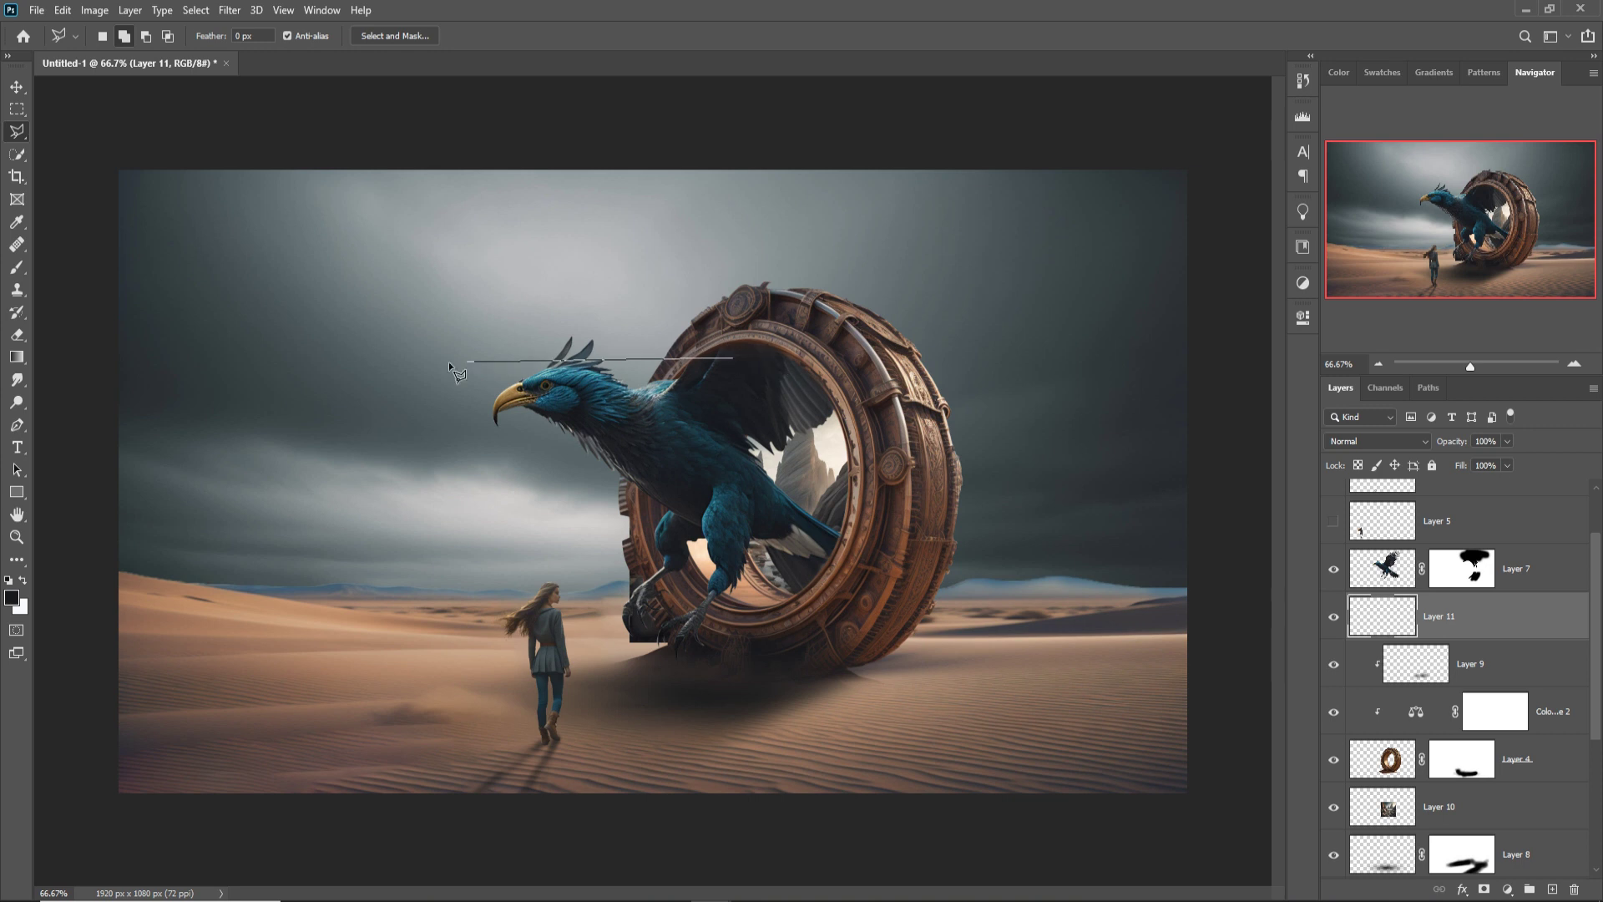
click(251, 318)
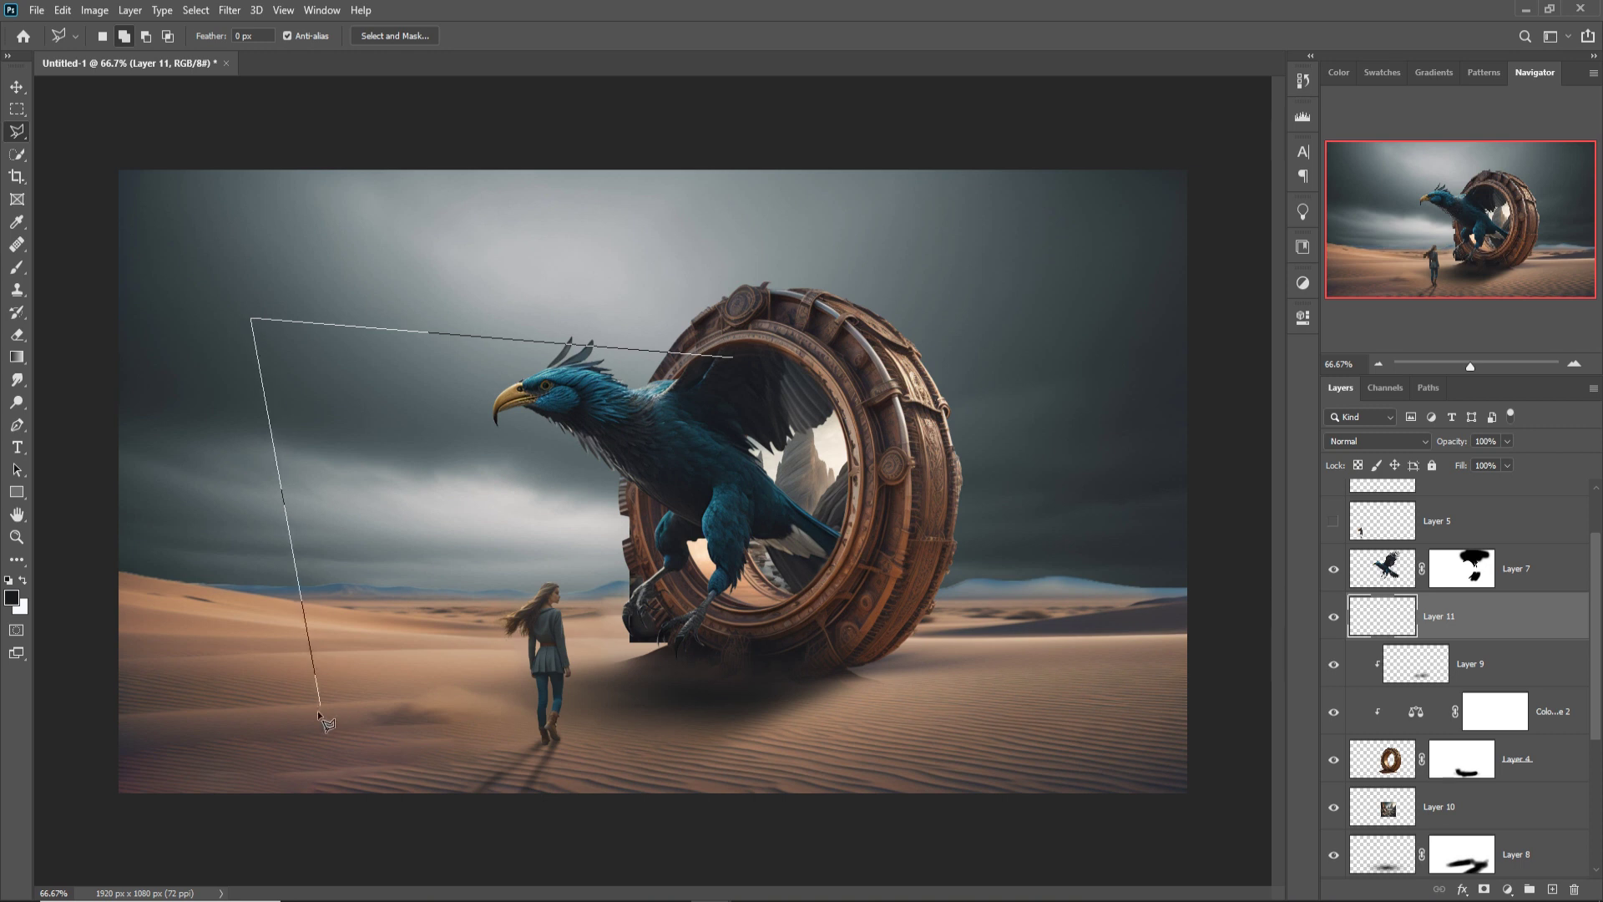
click(270, 749)
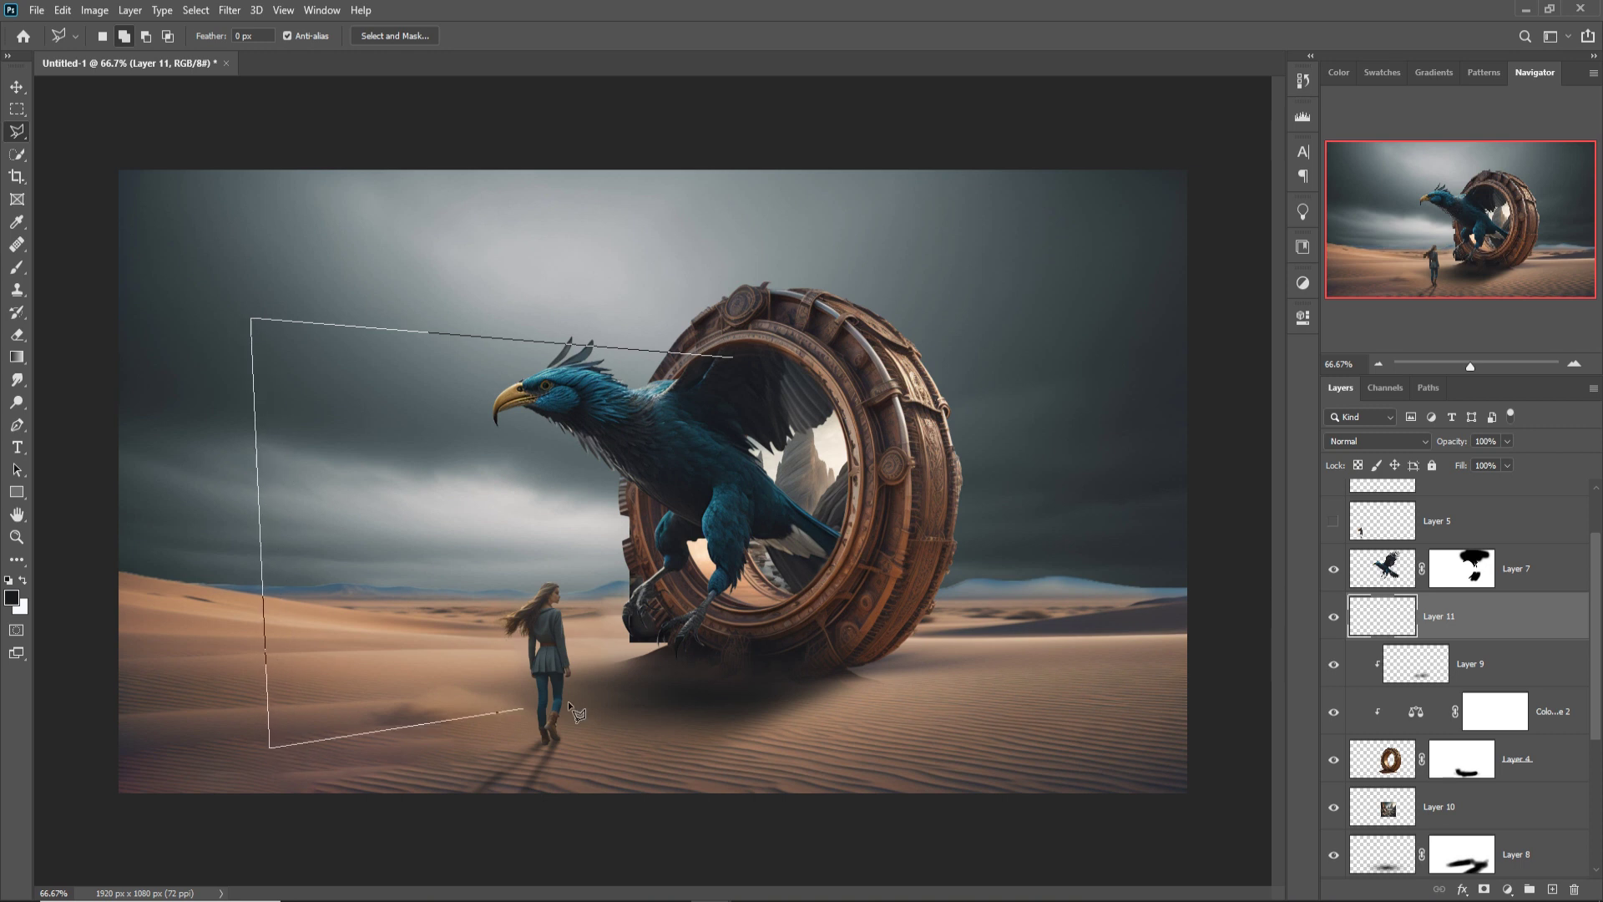
click(799, 597)
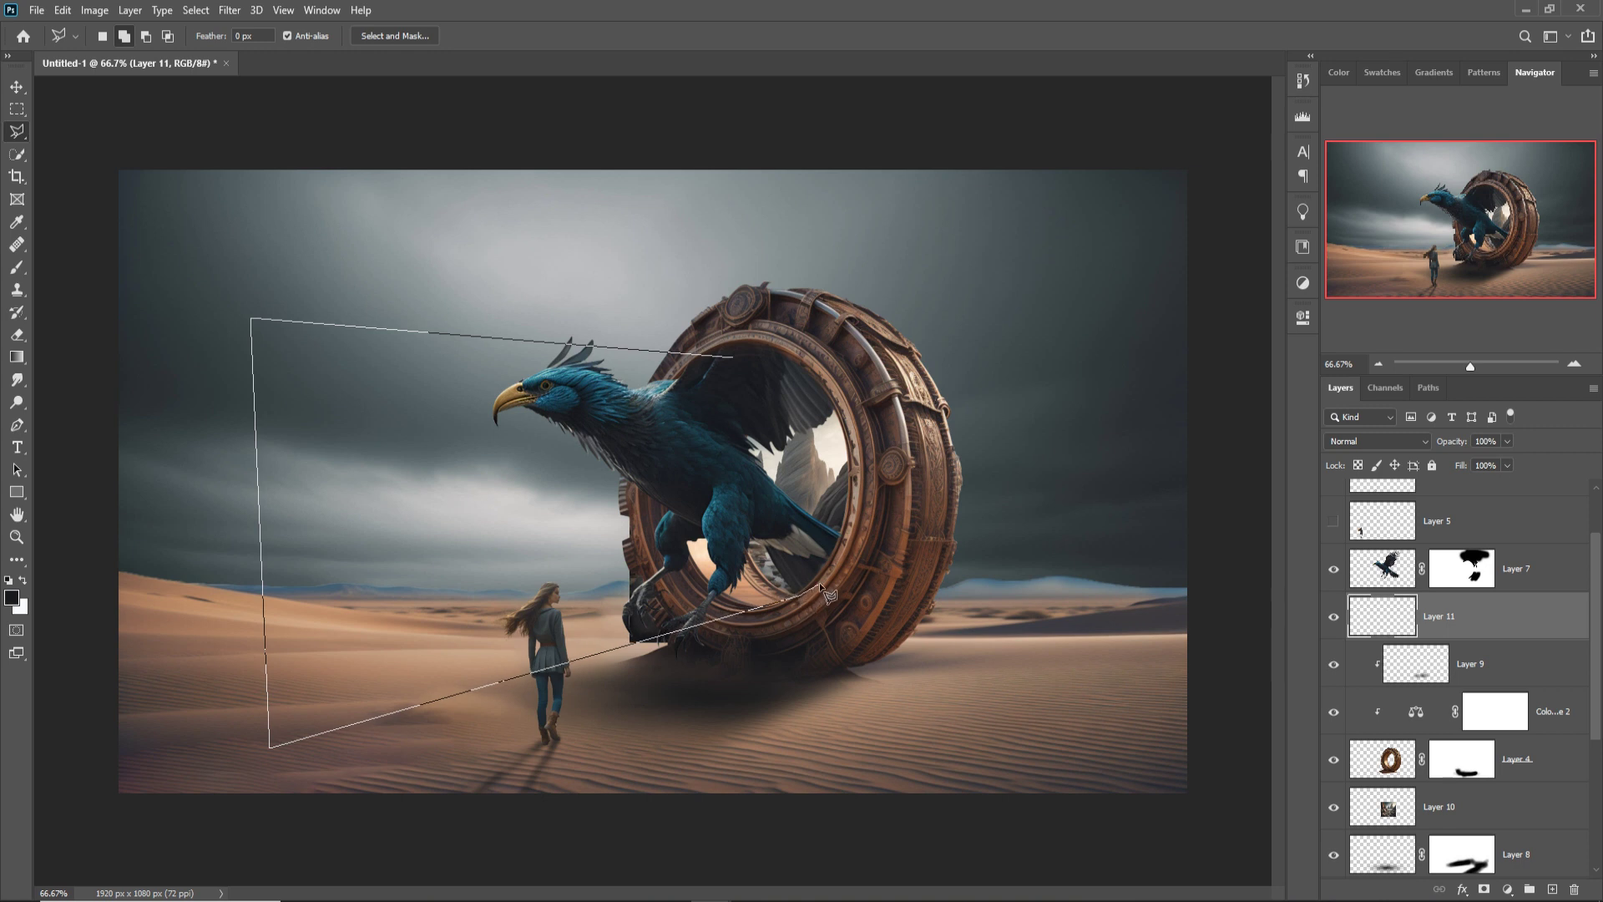
click(860, 537)
click(868, 391)
click(822, 367)
click(773, 355)
double_click(733, 357)
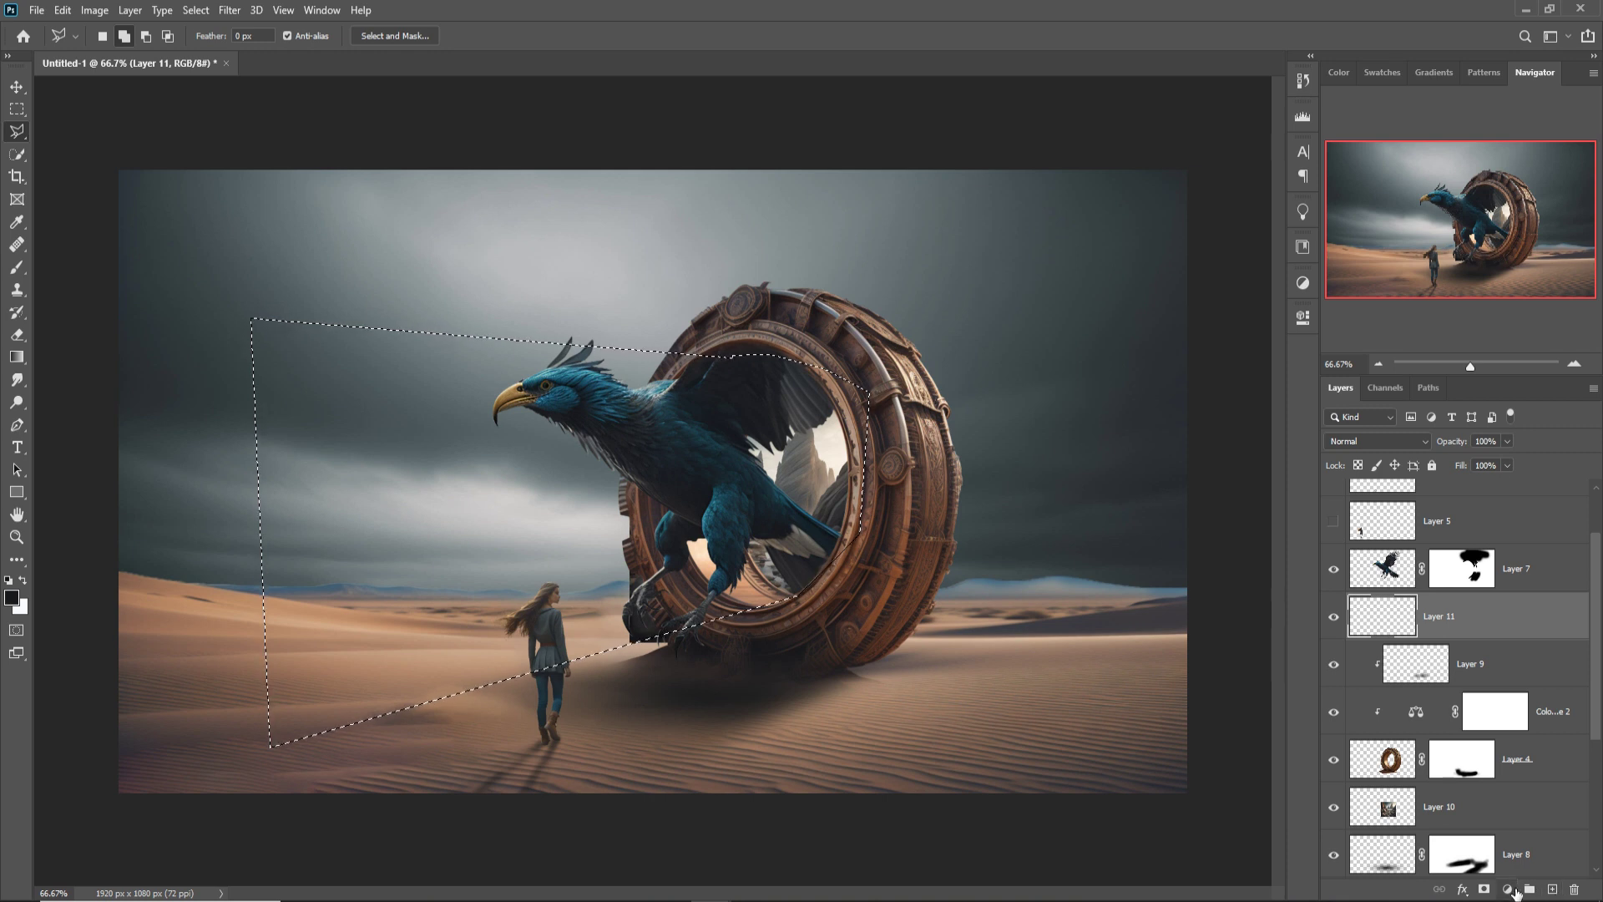
click(1511, 889)
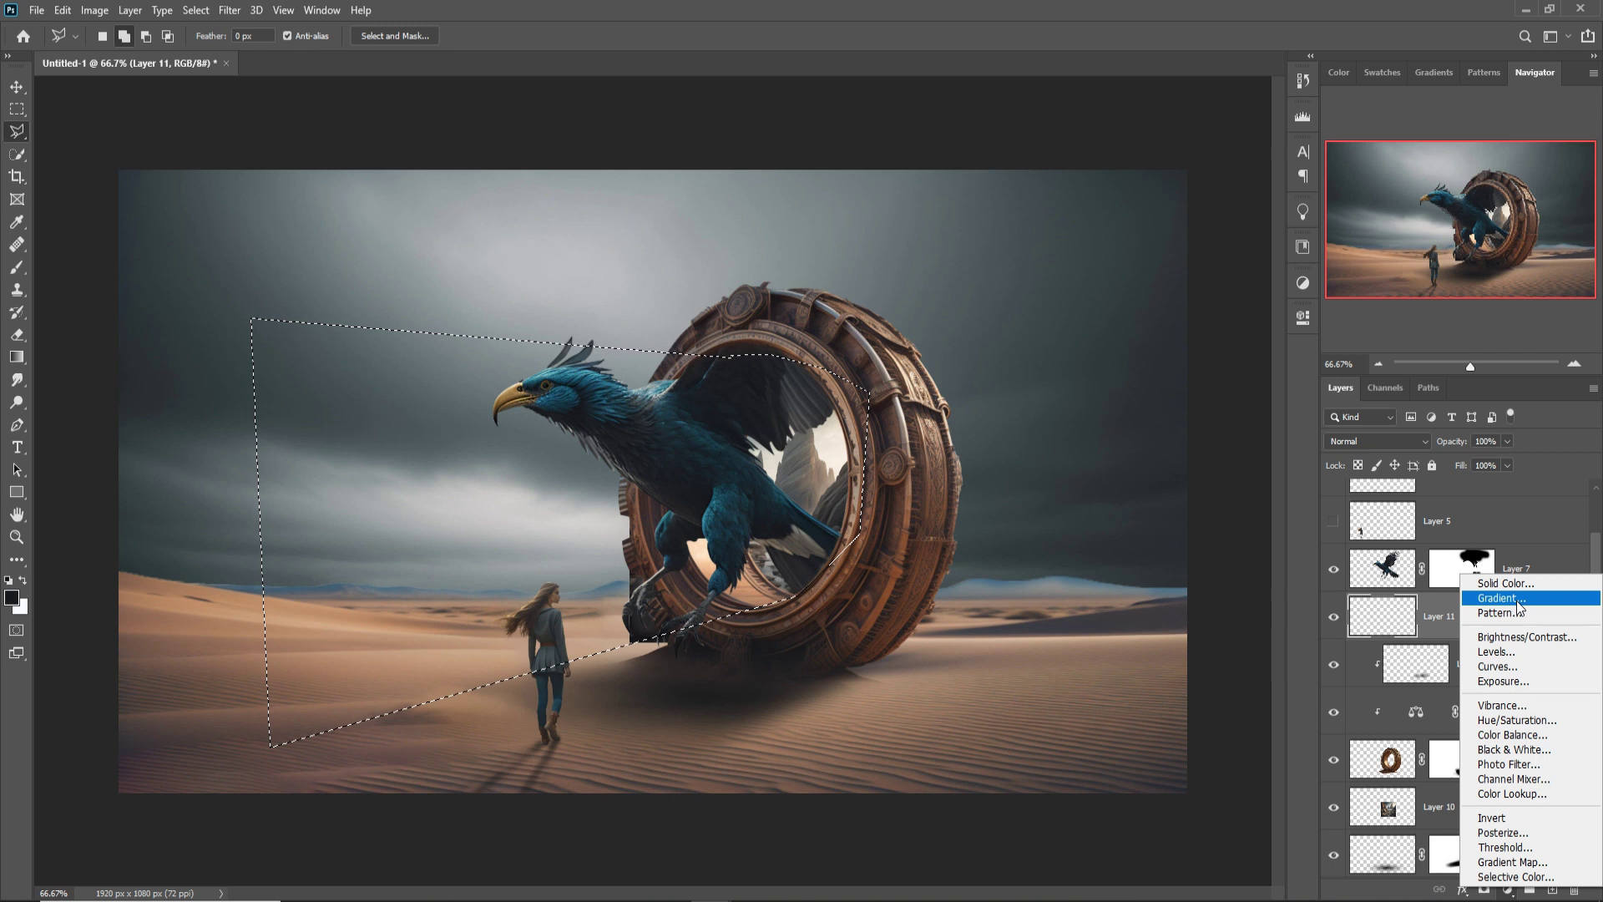
click(1506, 582)
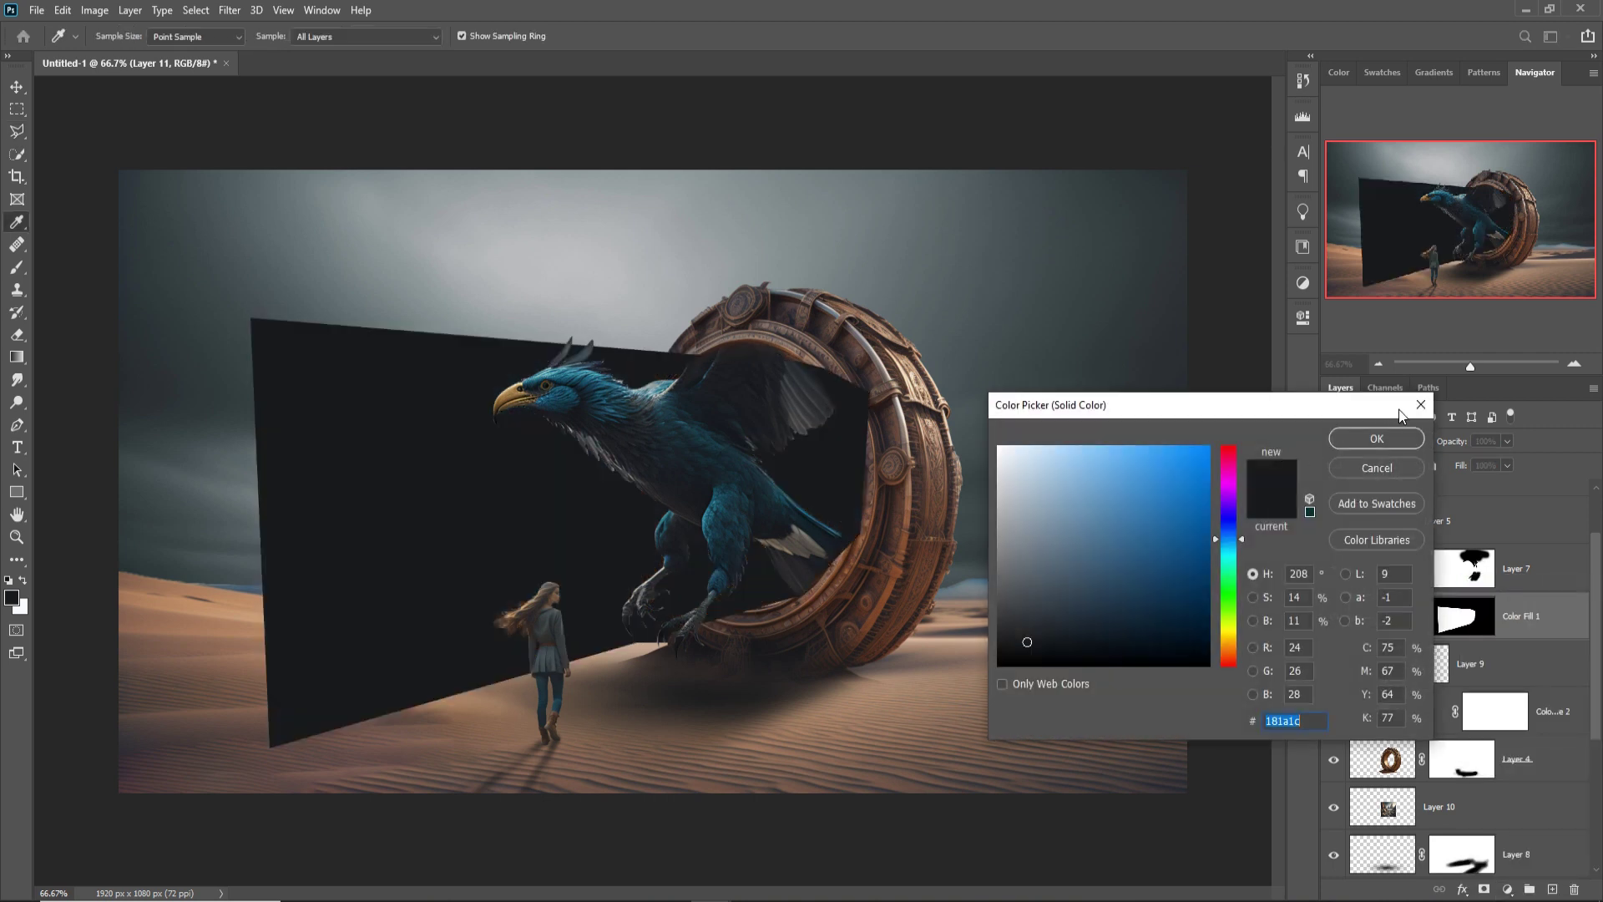
click(1420, 405)
- Fill the beam selection with a linear gradient fill layer fading from light beige #c5beb4 to transparent
click(1507, 890)
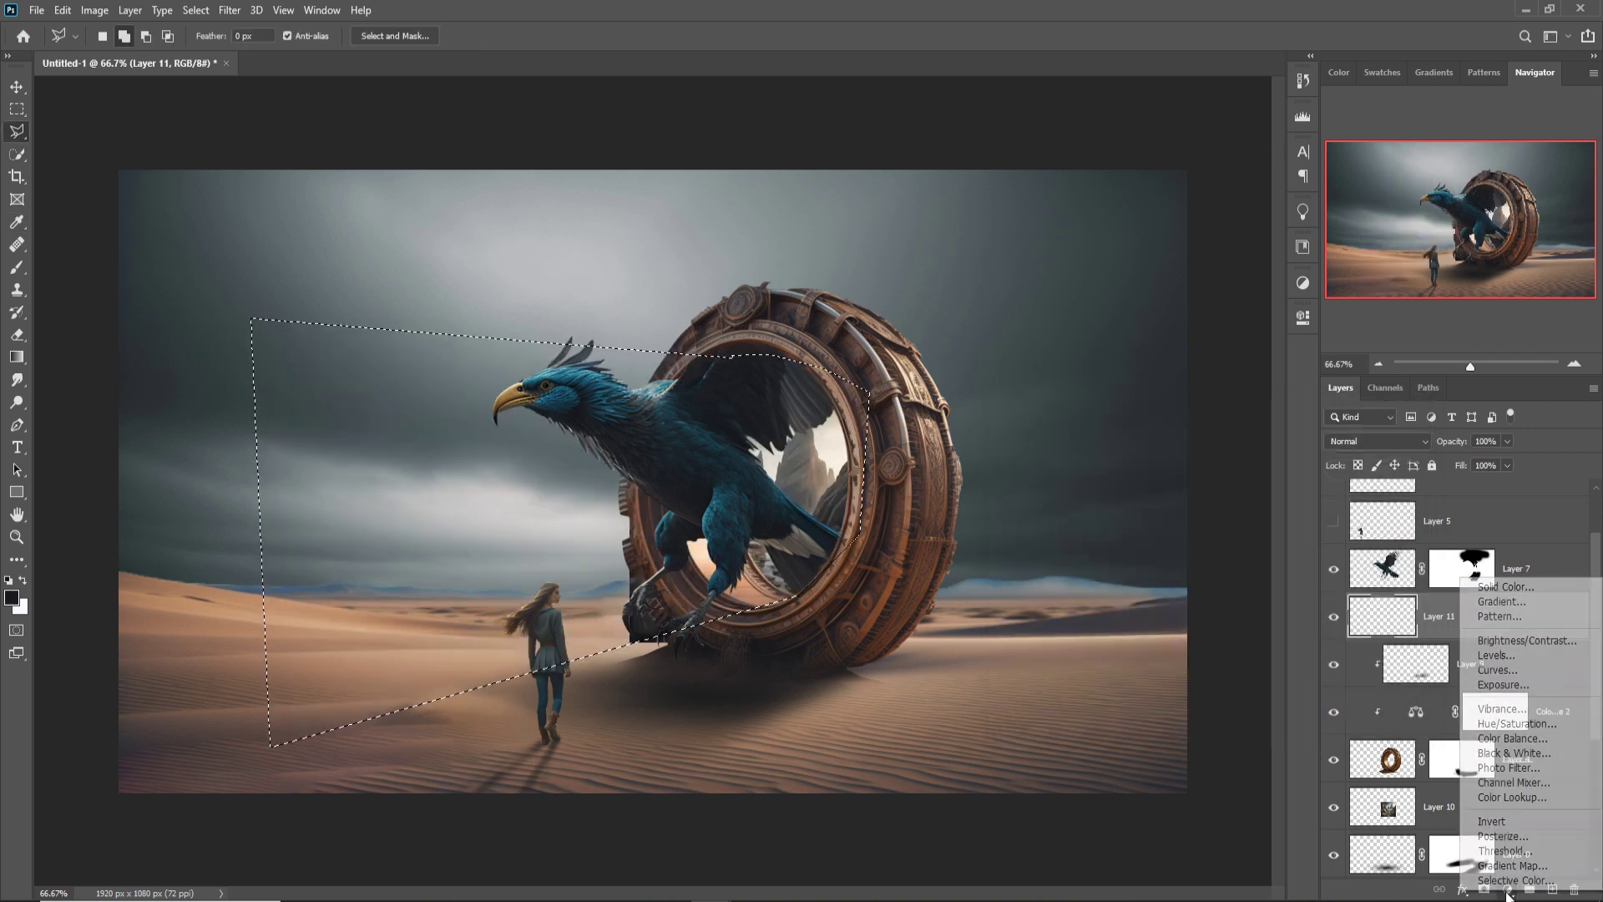
click(1501, 602)
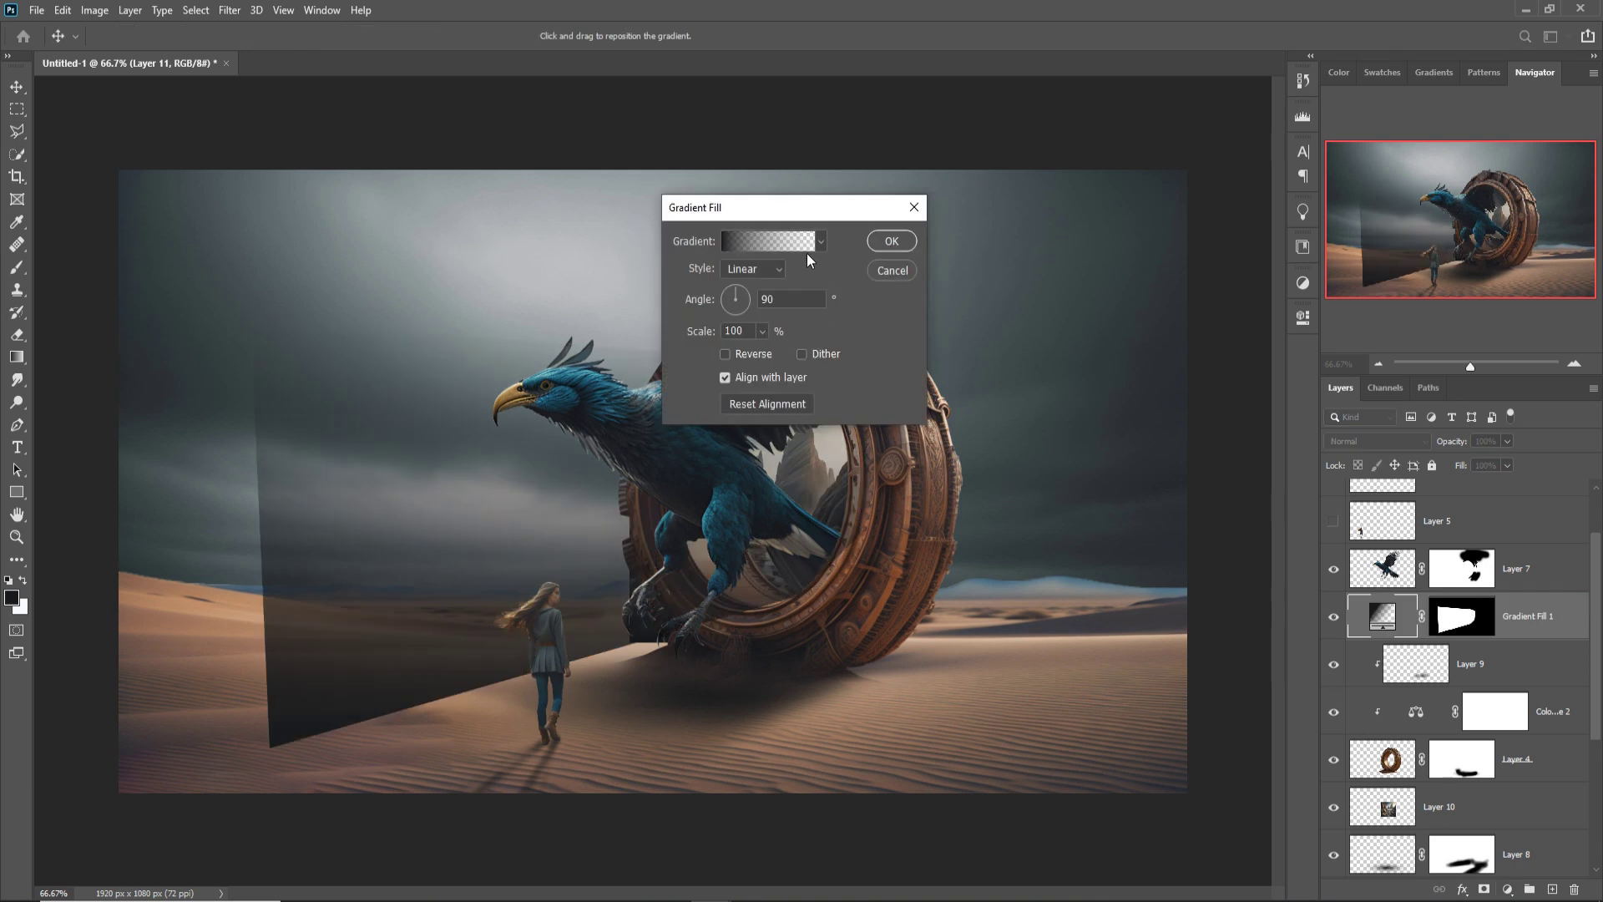
click(785, 246)
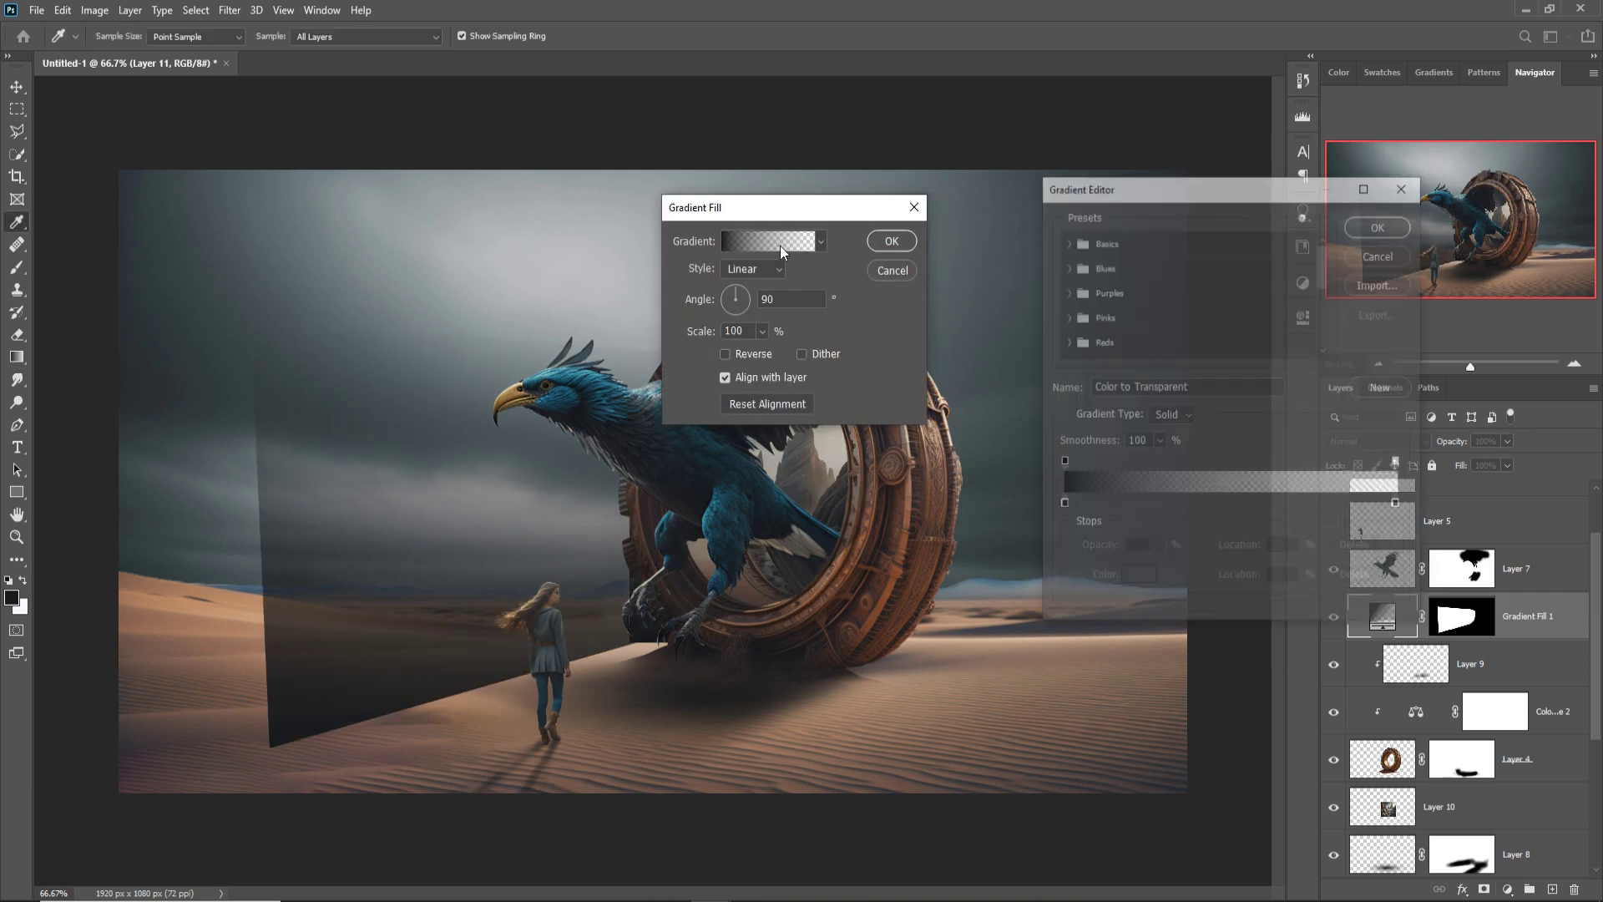
double_click(1062, 505)
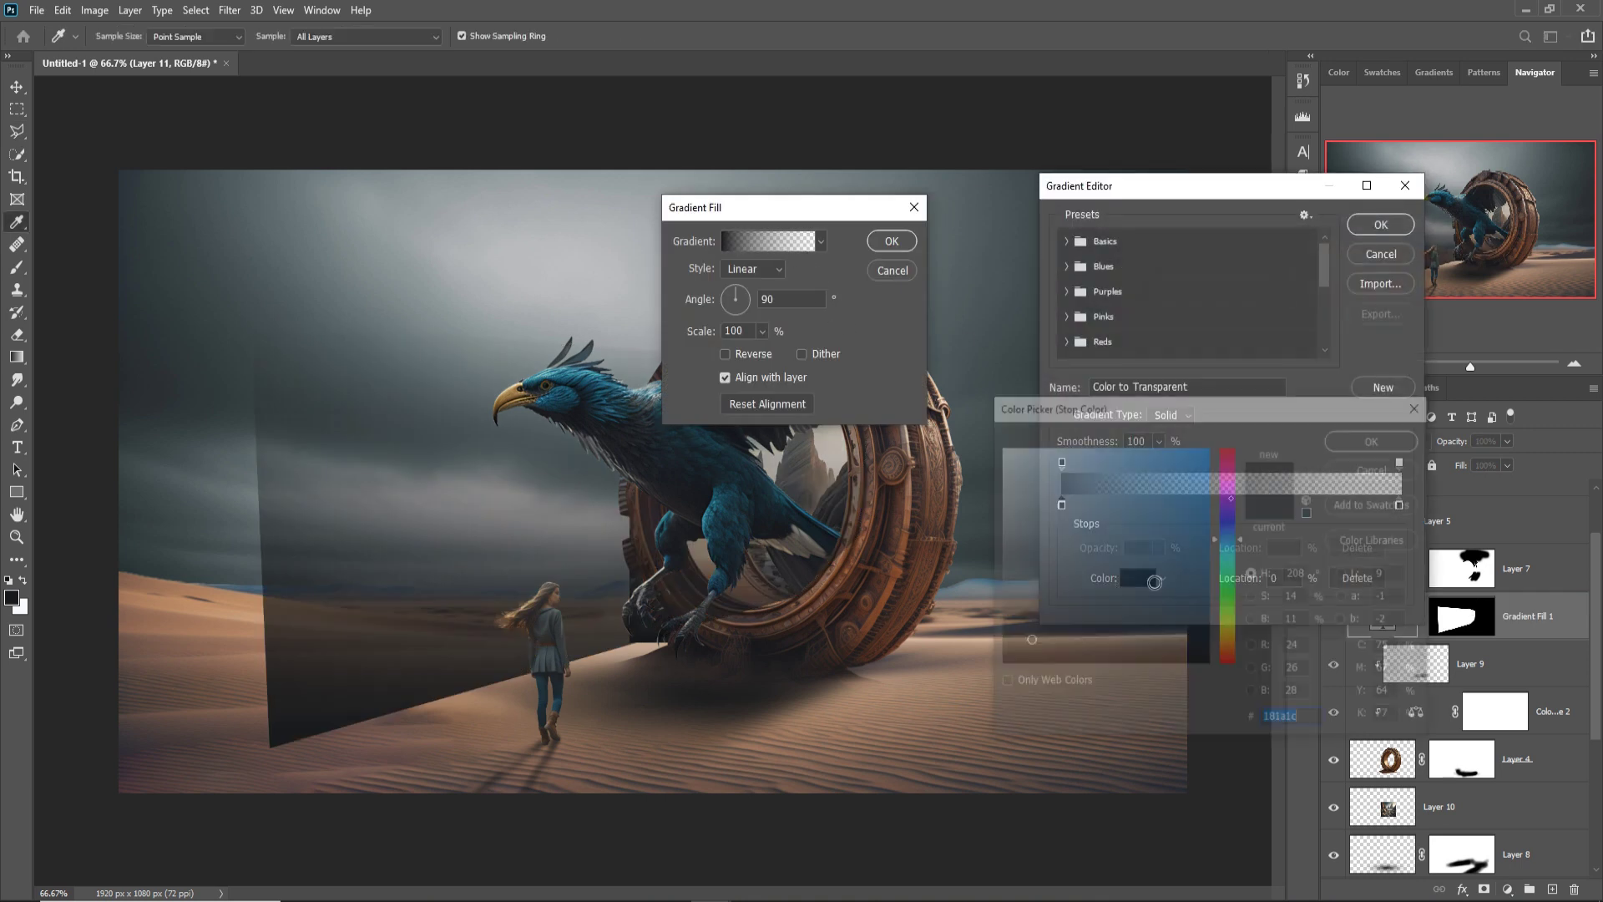
click(1230, 644)
click(1204, 449)
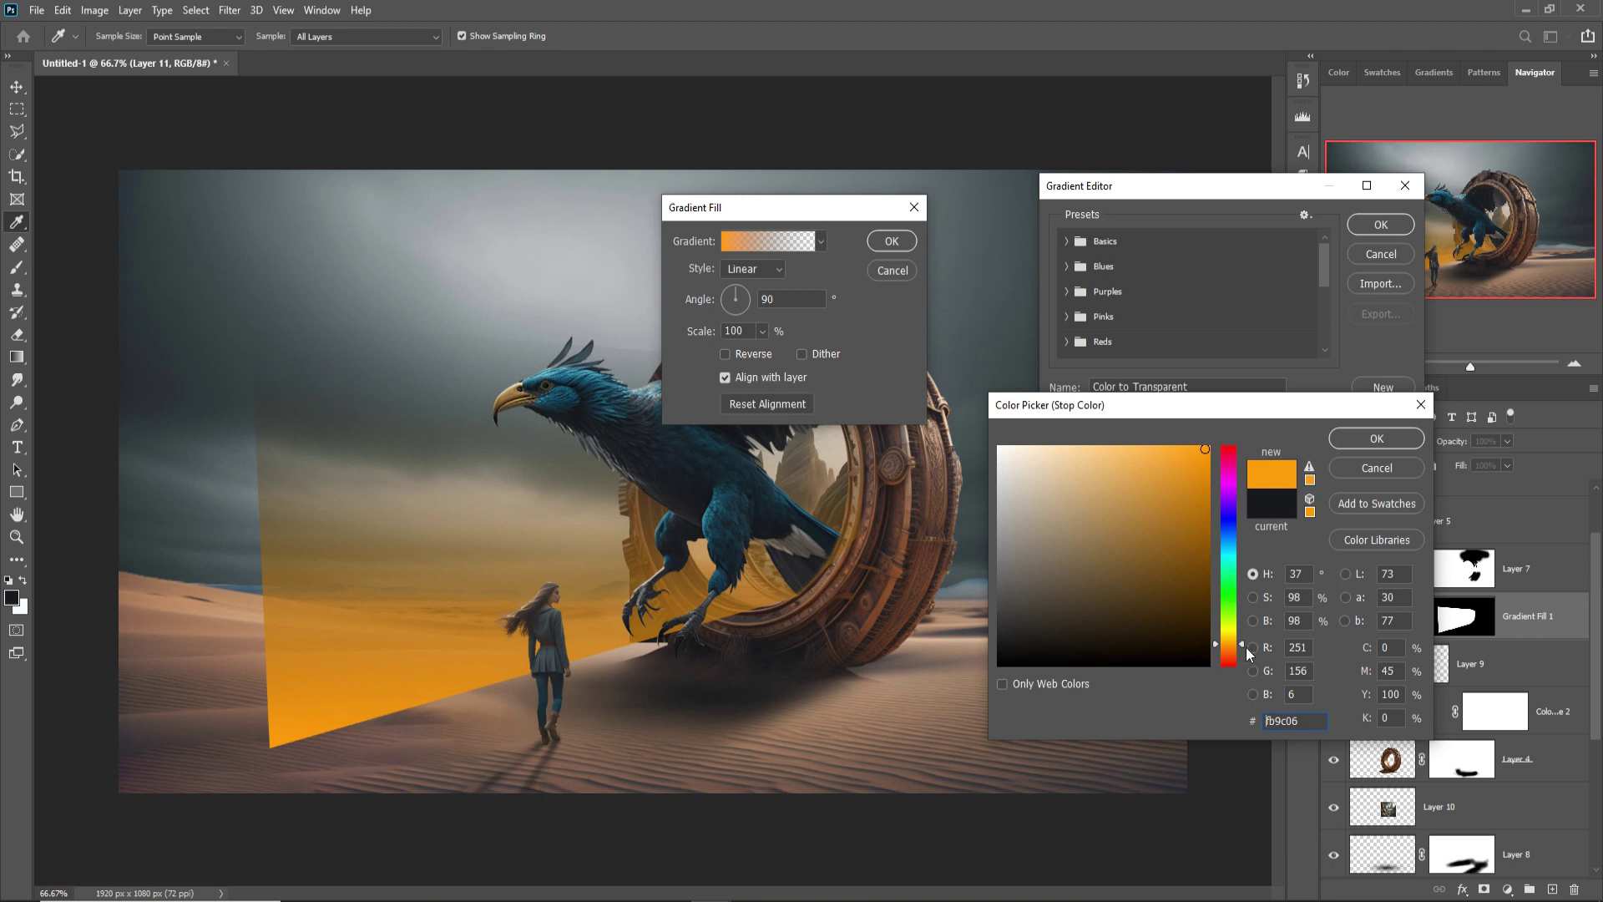
drag(1242, 650, 1241, 640)
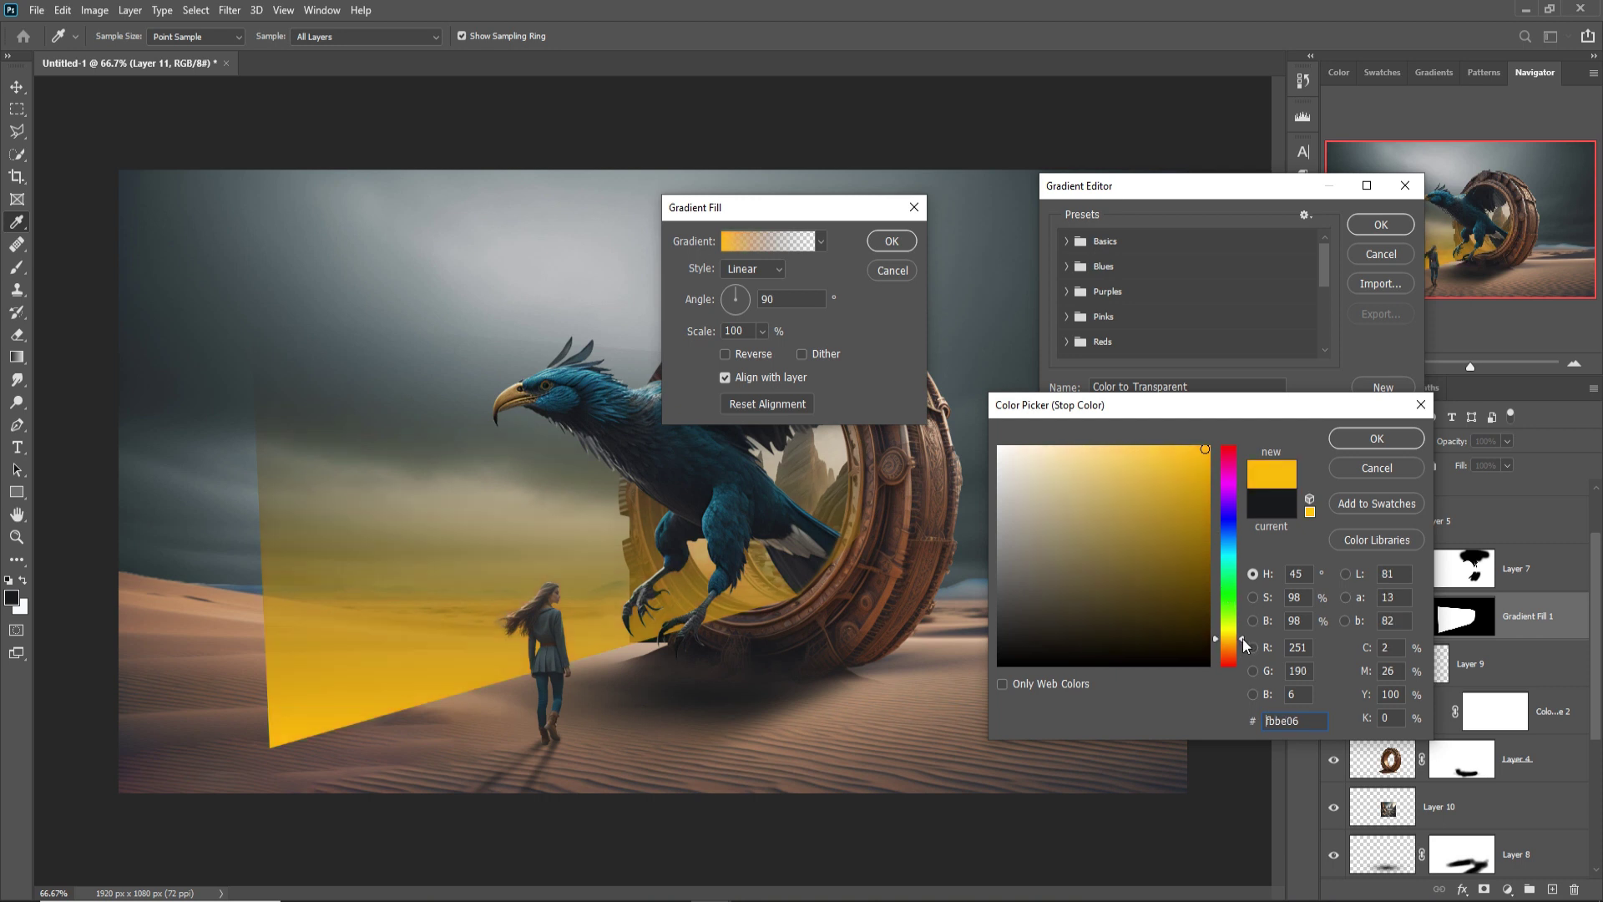
click(841, 459)
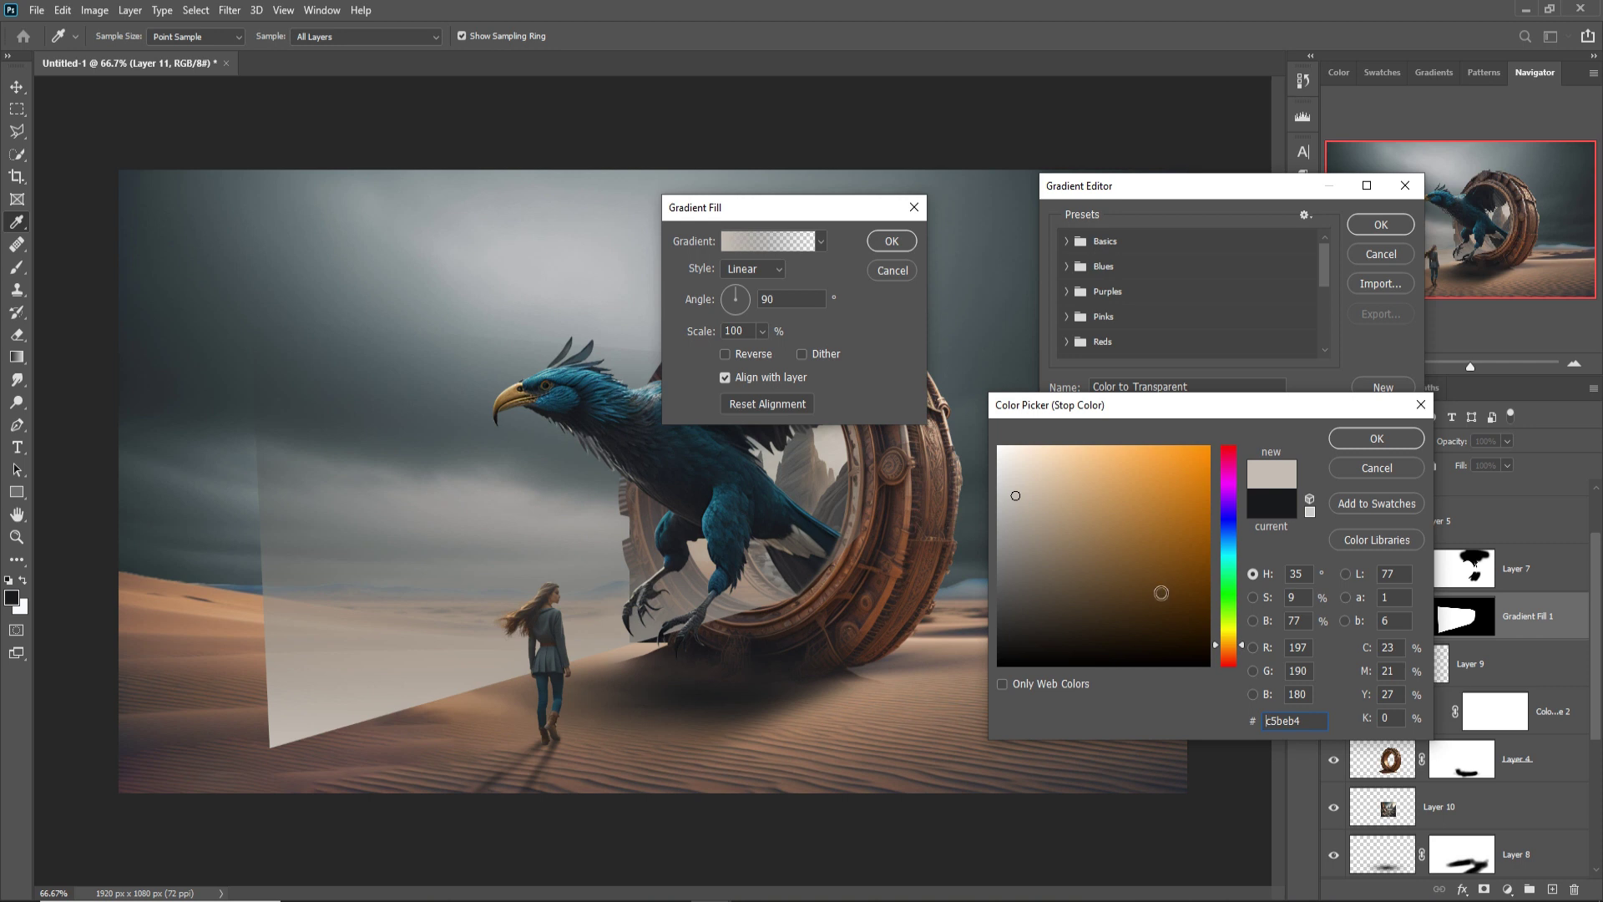
click(1374, 440)
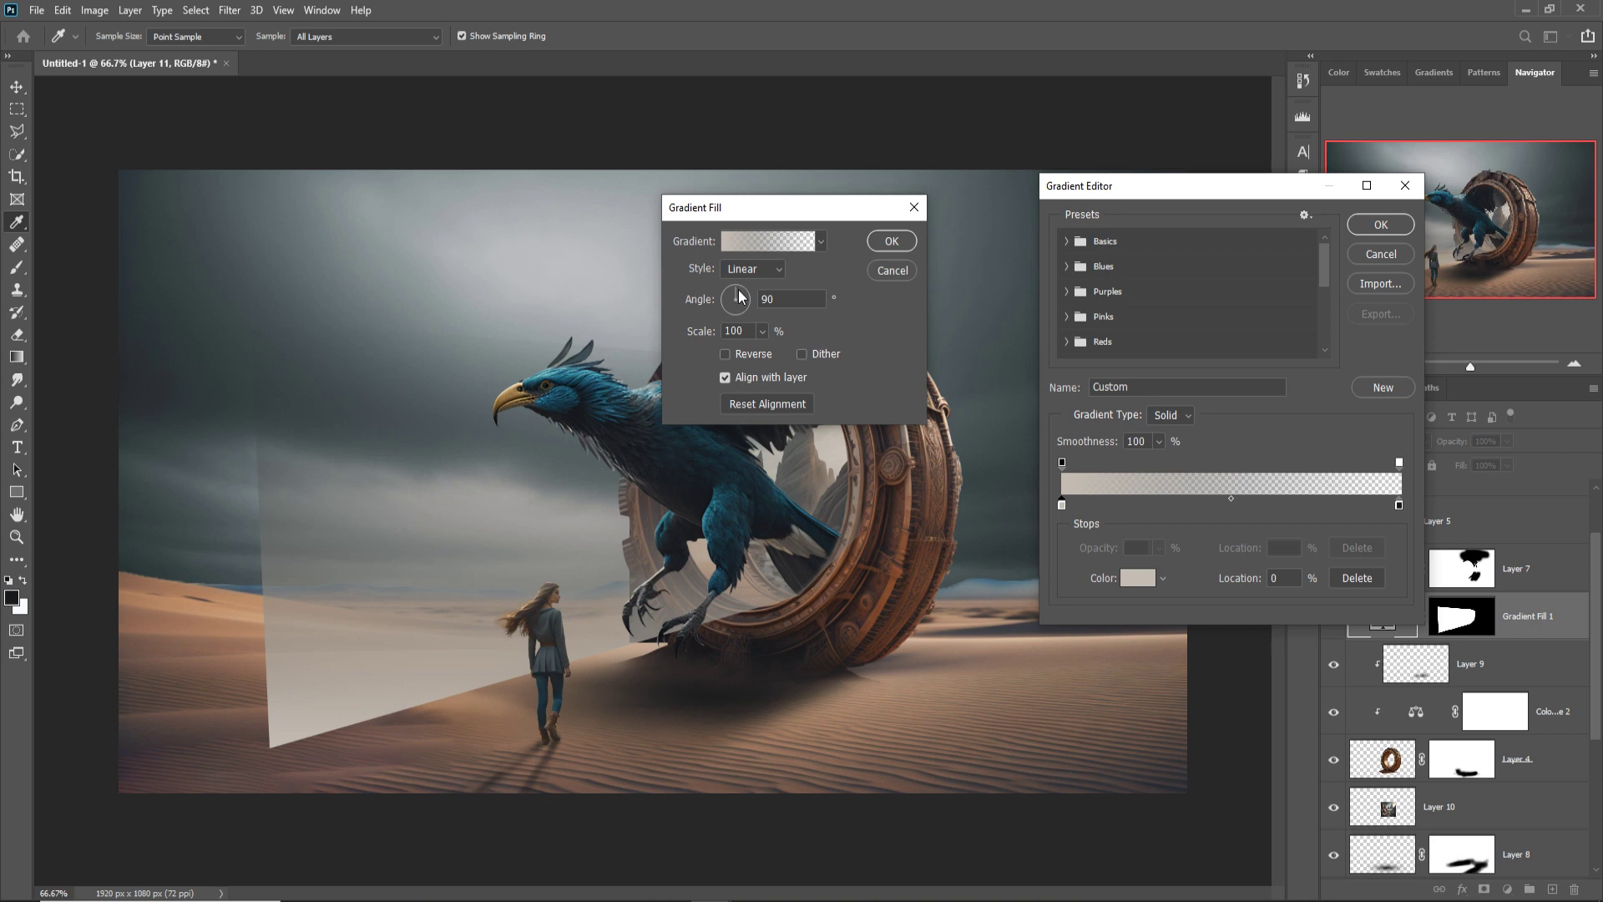
click(1381, 224)
- Set the gradient fill's angle to -165.71° so the beam fades from the tire's opening toward the woman's side
drag(776, 209, 1230, 231)
mouse_move(1192, 319)
mouse_down()
mouse_move(1202, 336)
mouse_move(1175, 336)
mouse_up()
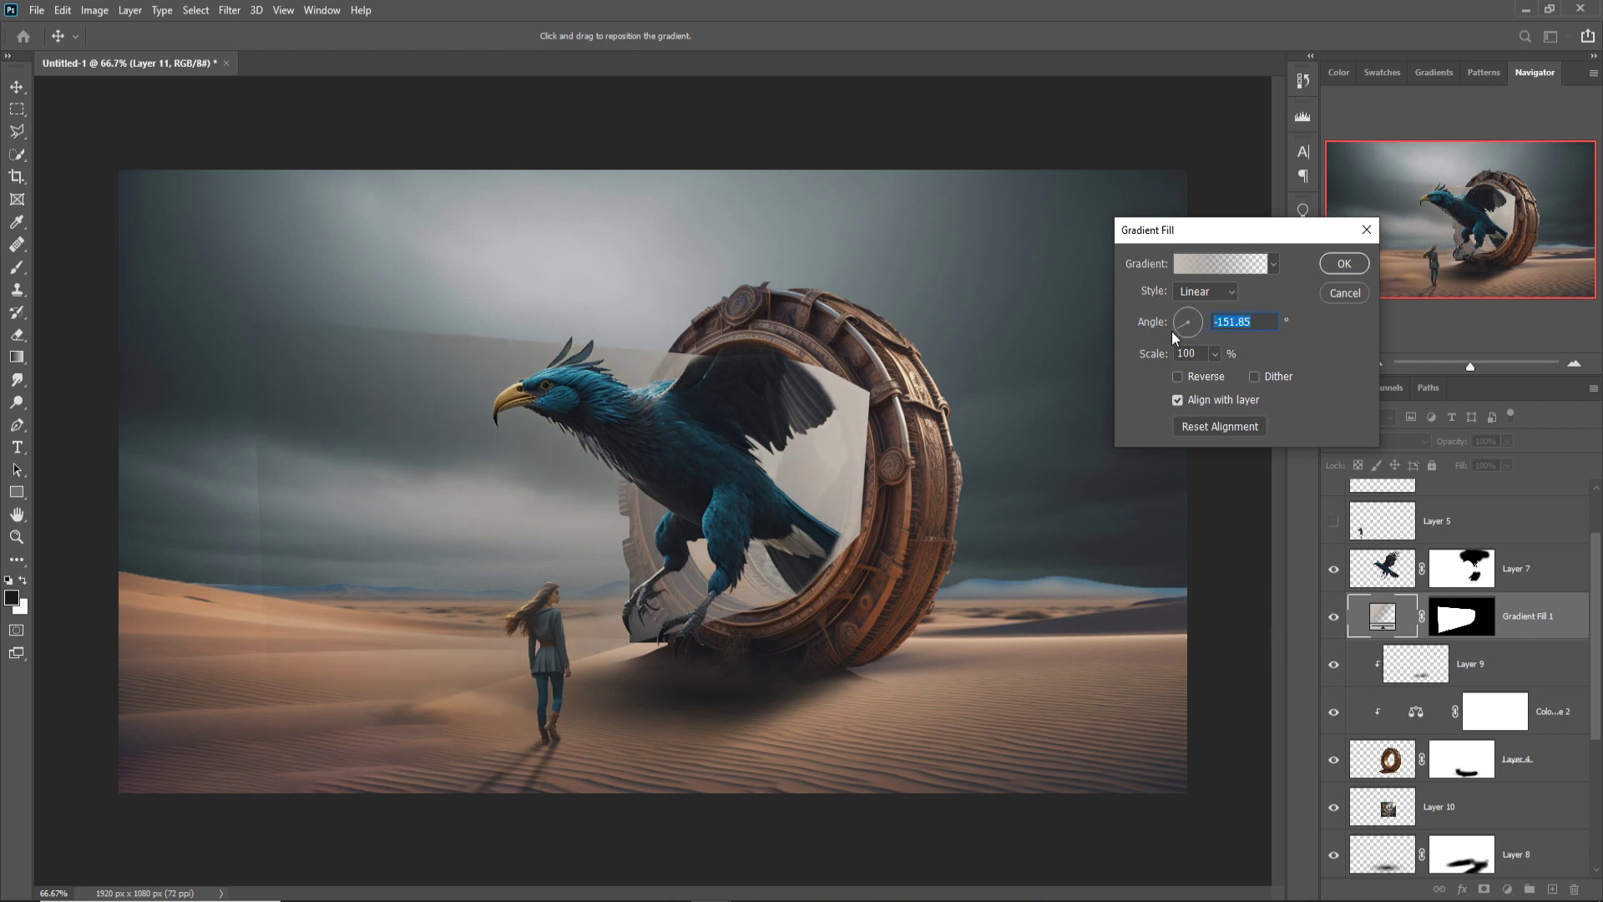
drag(1177, 334, 1175, 333)
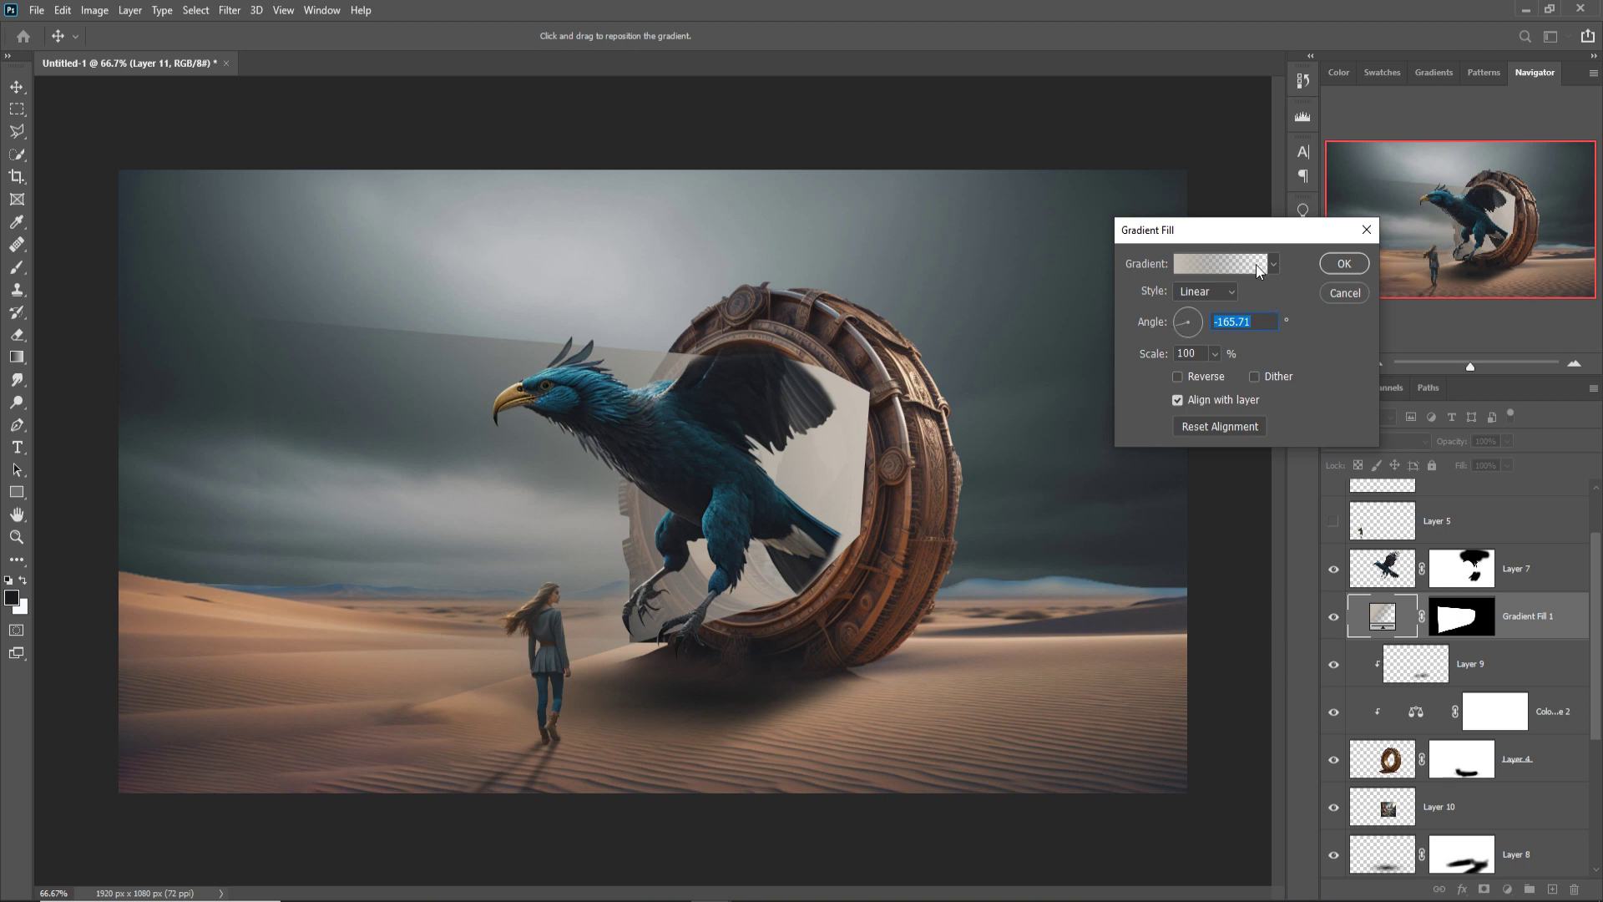
- Change the gradient's starting color stop to pale yellow #fdeb95 and apply the gradient fill
click(1202, 264)
click(1063, 505)
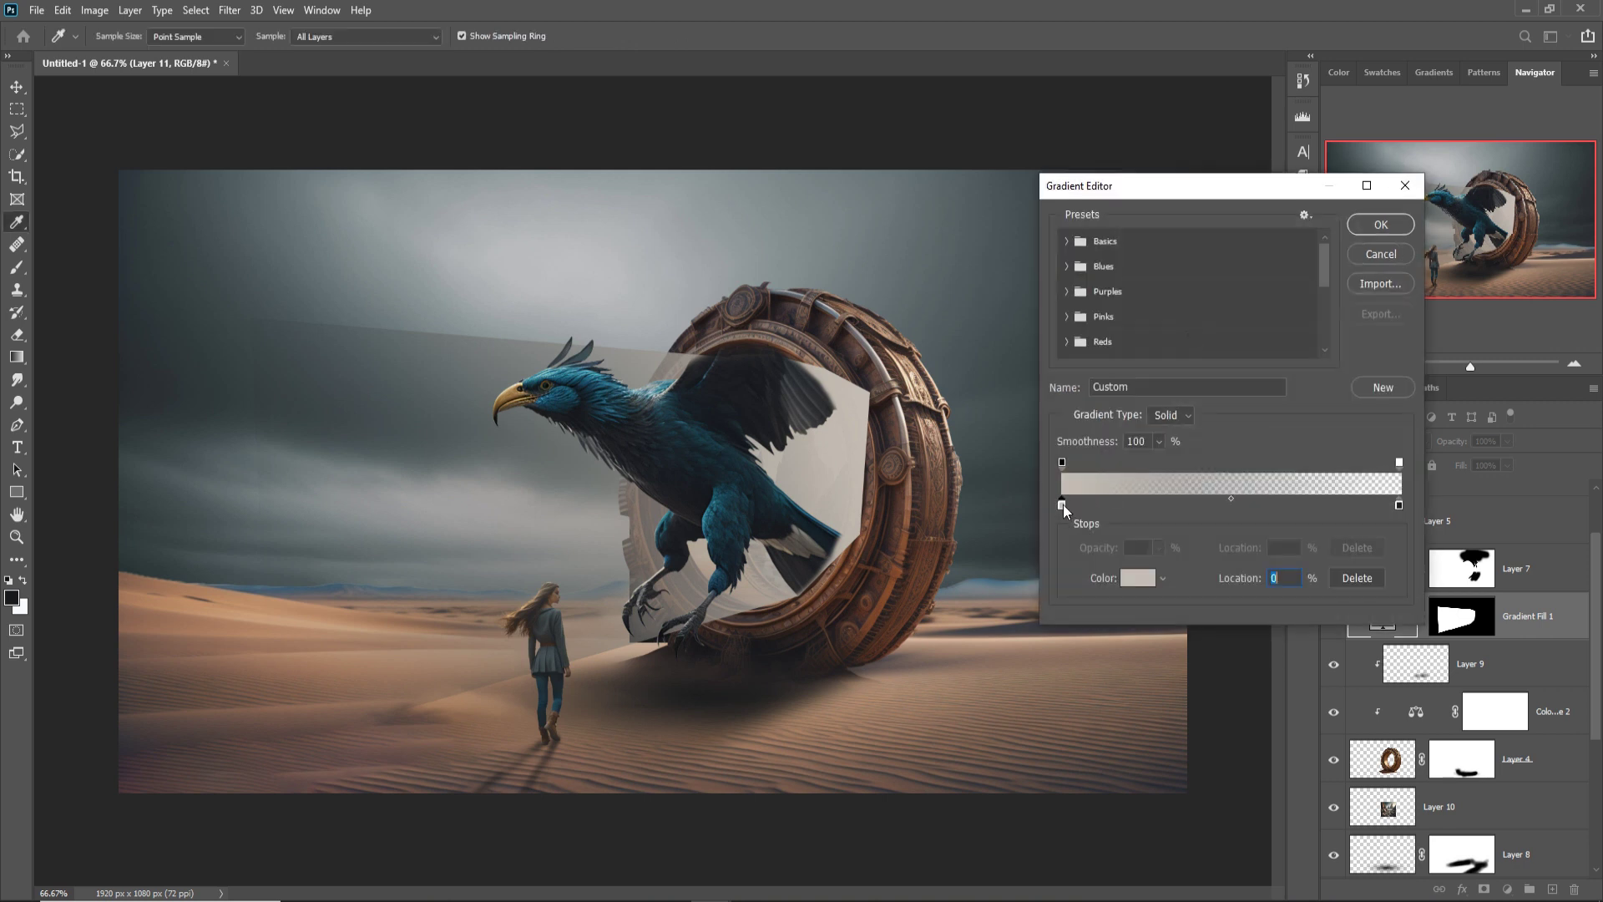
click(1137, 578)
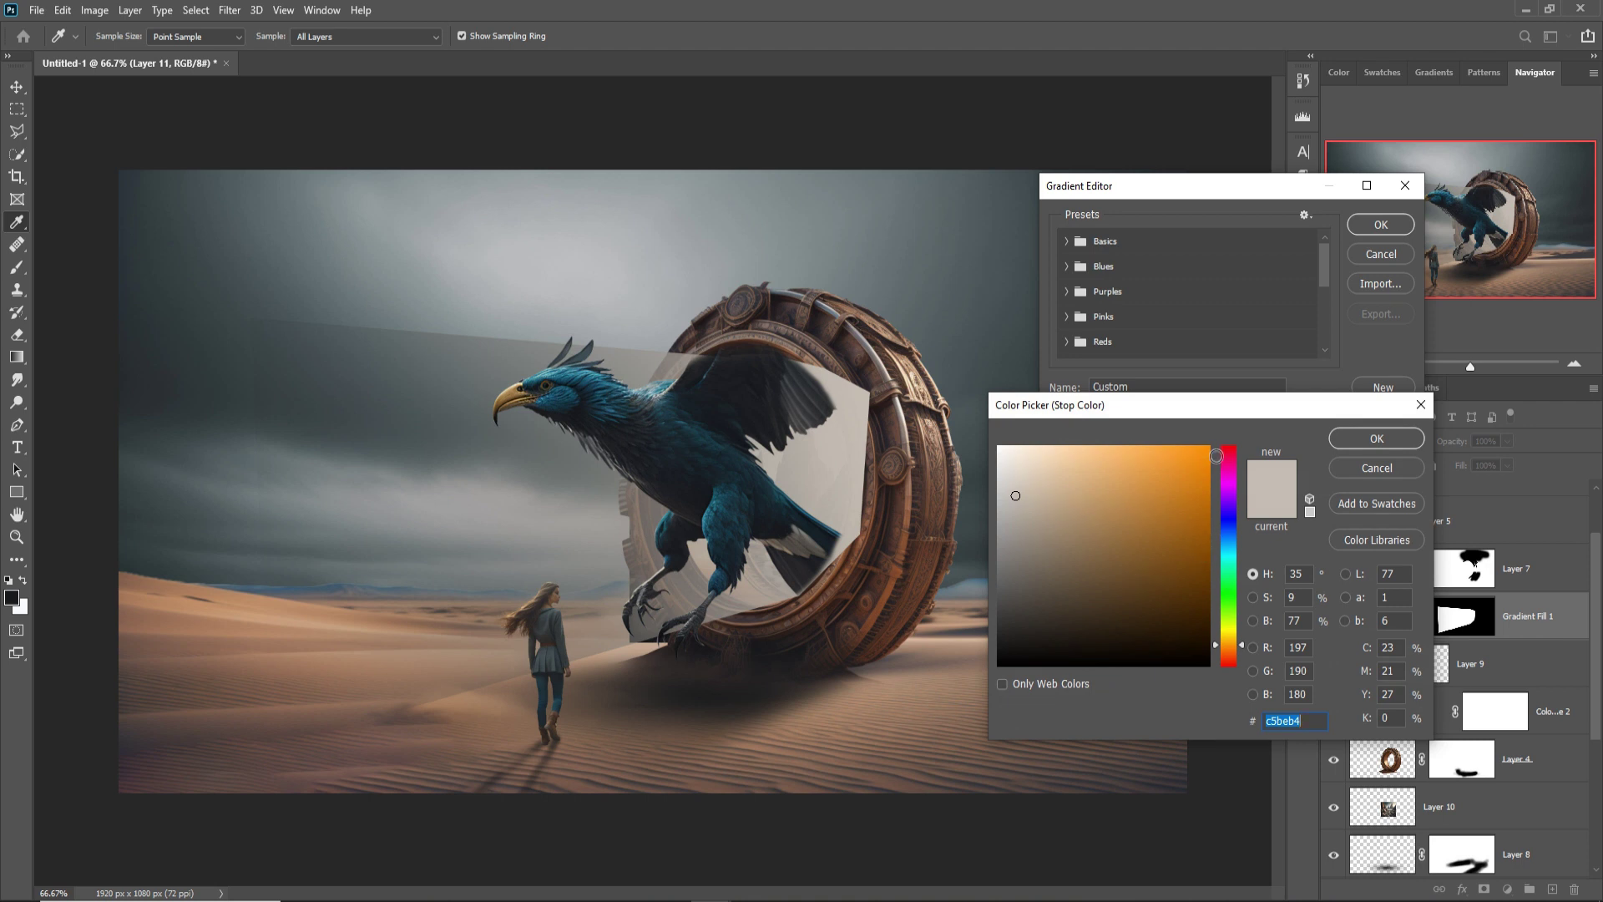
click(1209, 450)
drag(1242, 652, 1244, 644)
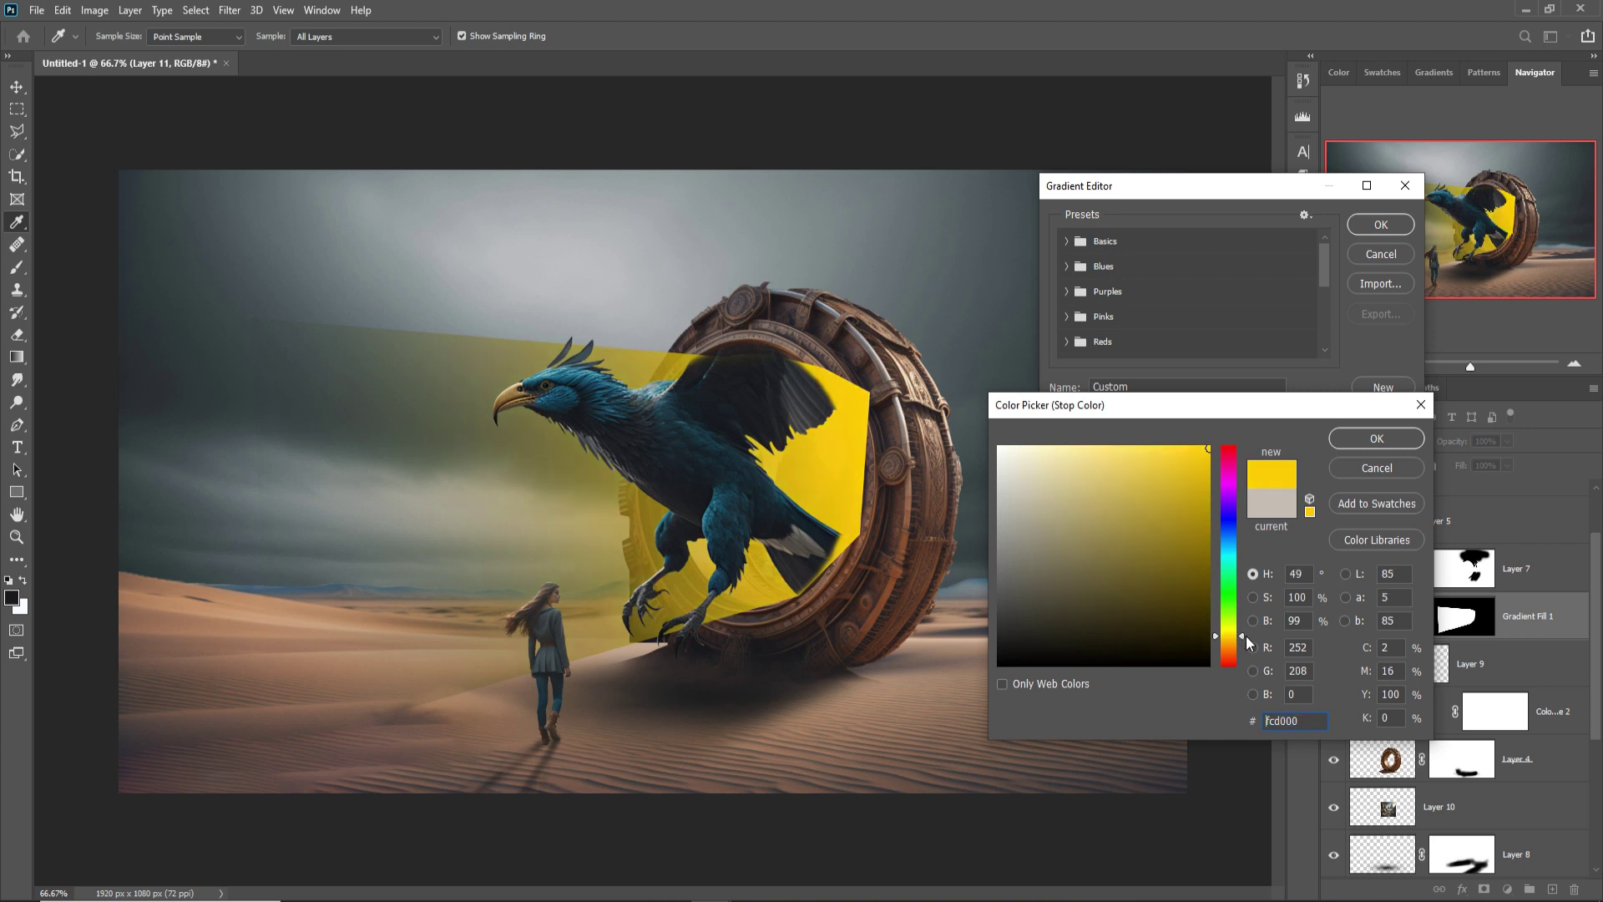
click(1092, 455)
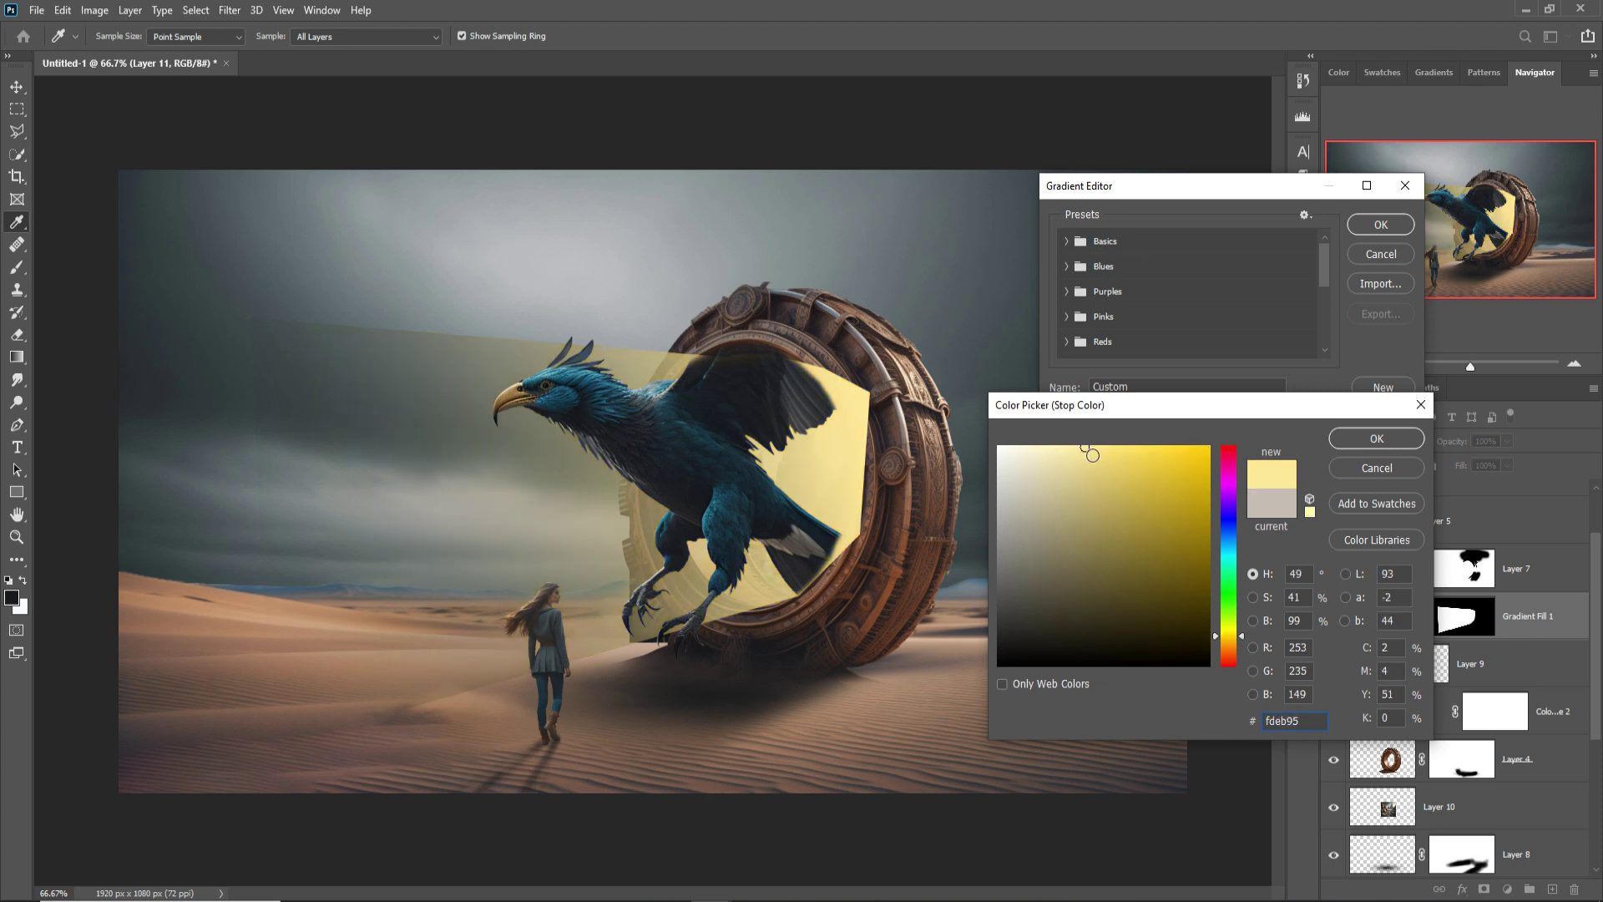
click(1377, 438)
click(1381, 227)
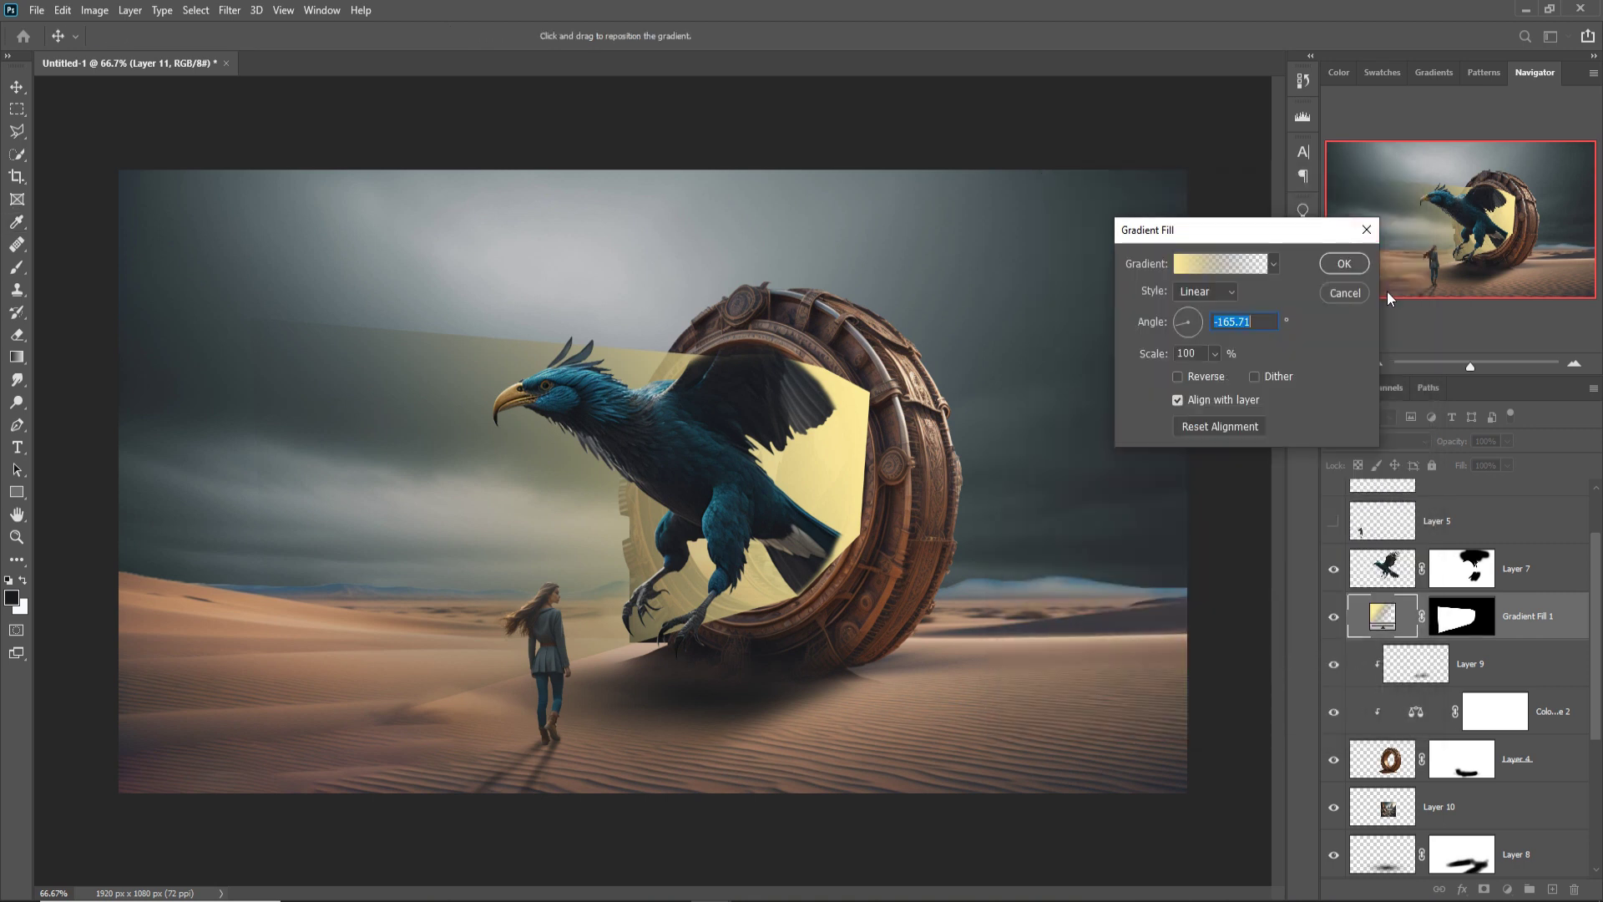
click(1344, 262)
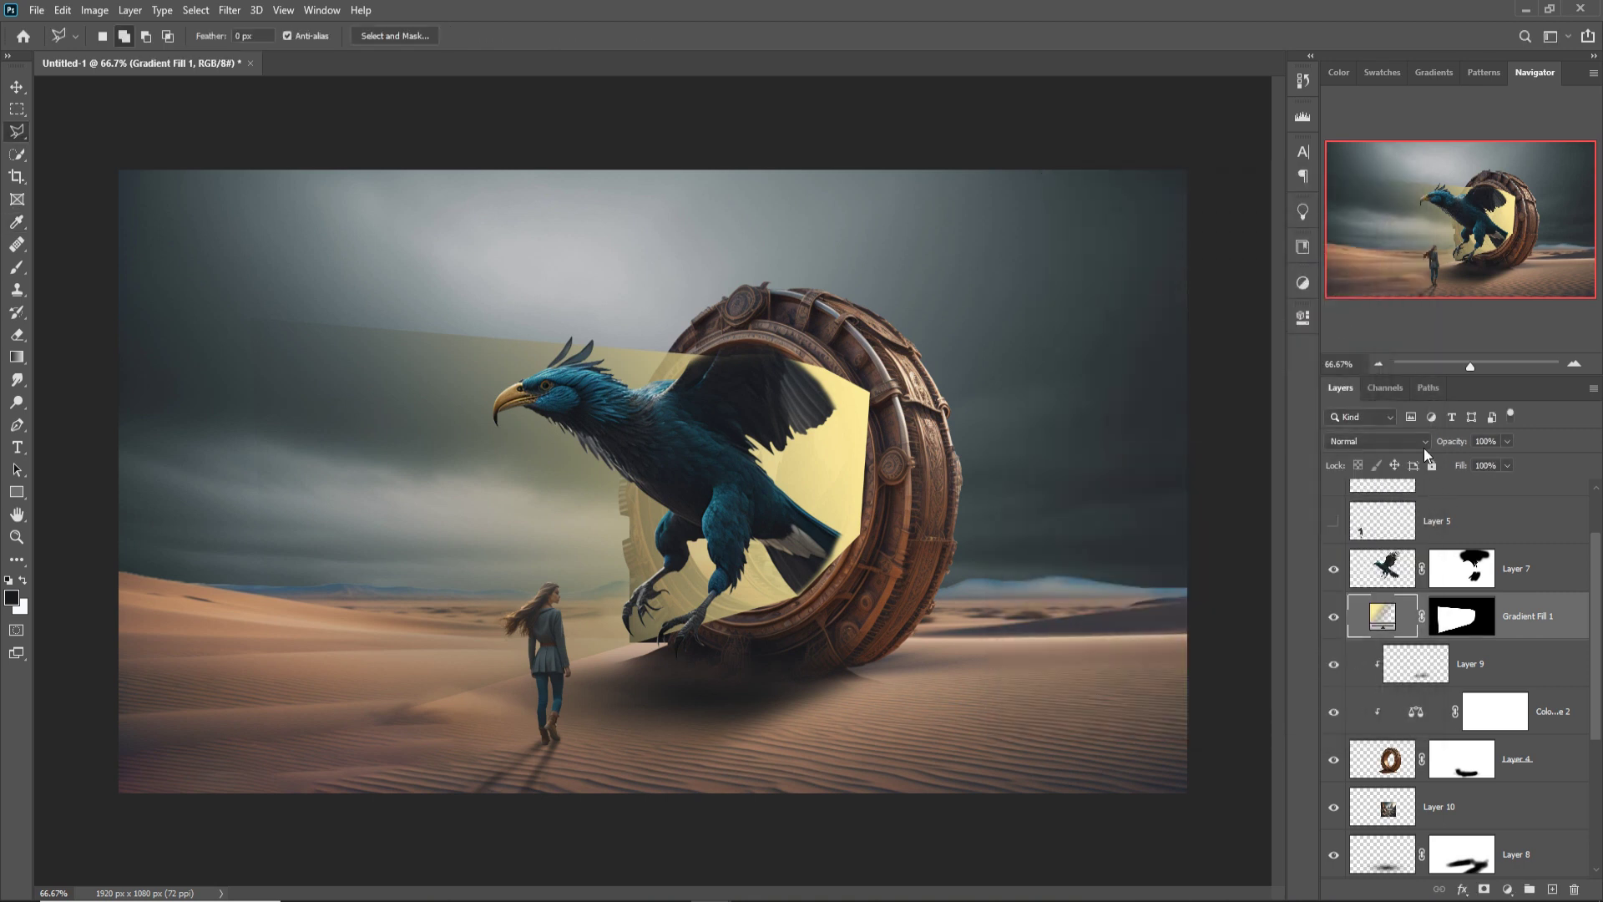
- Set the beam layer's blend mode to Linear Dodge (Add) and stretch its two far corners outward to widen the beam
click(1426, 444)
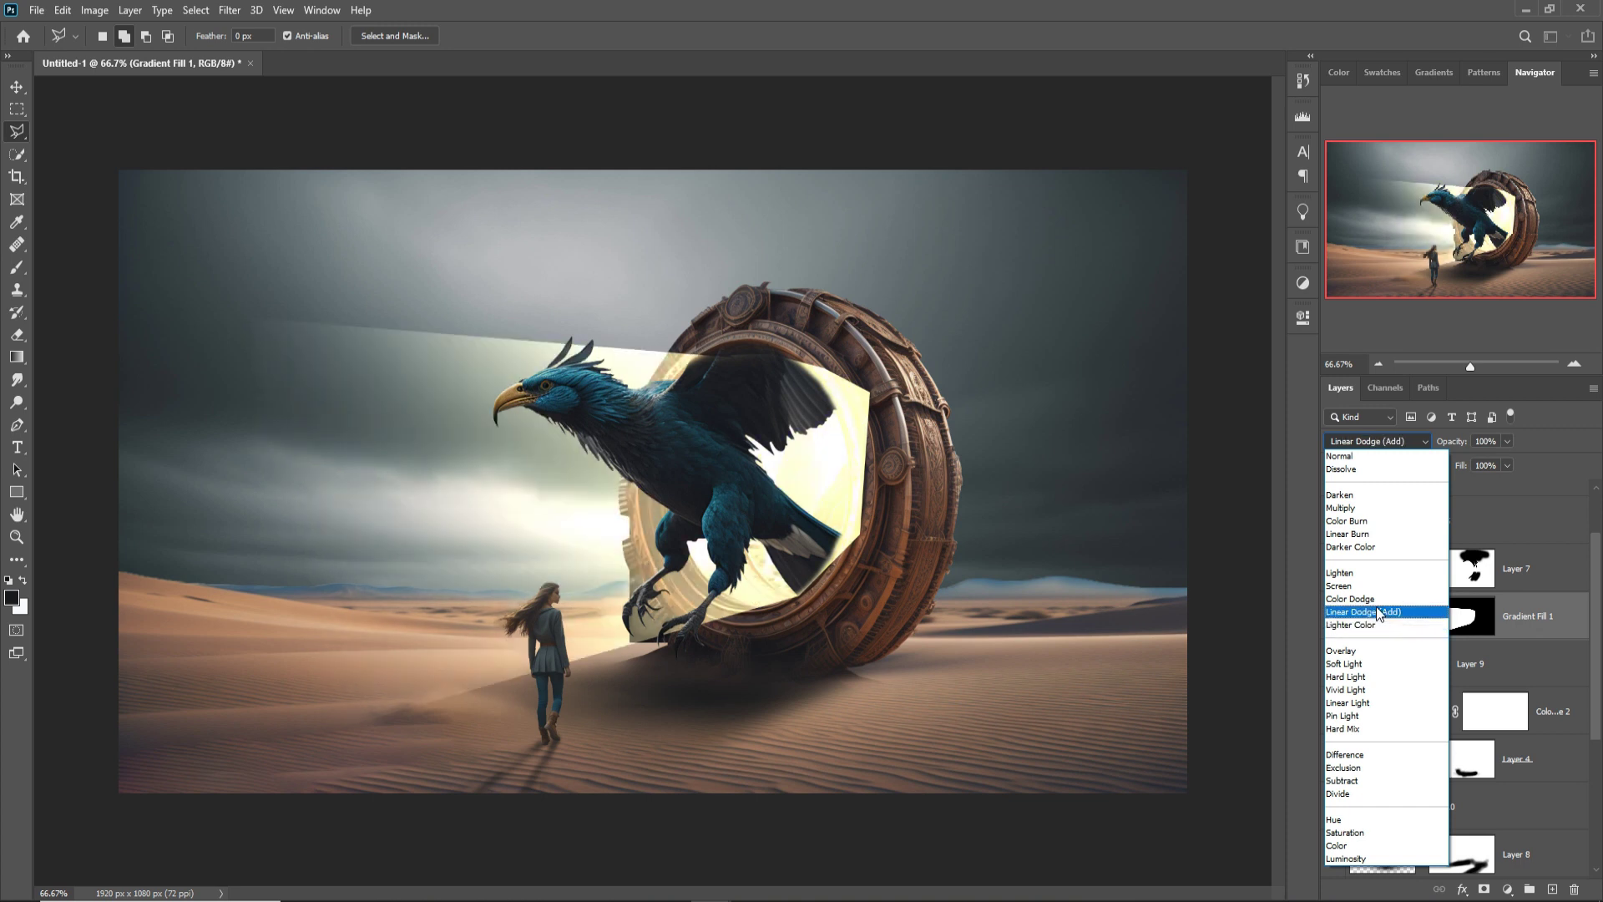
click(1378, 612)
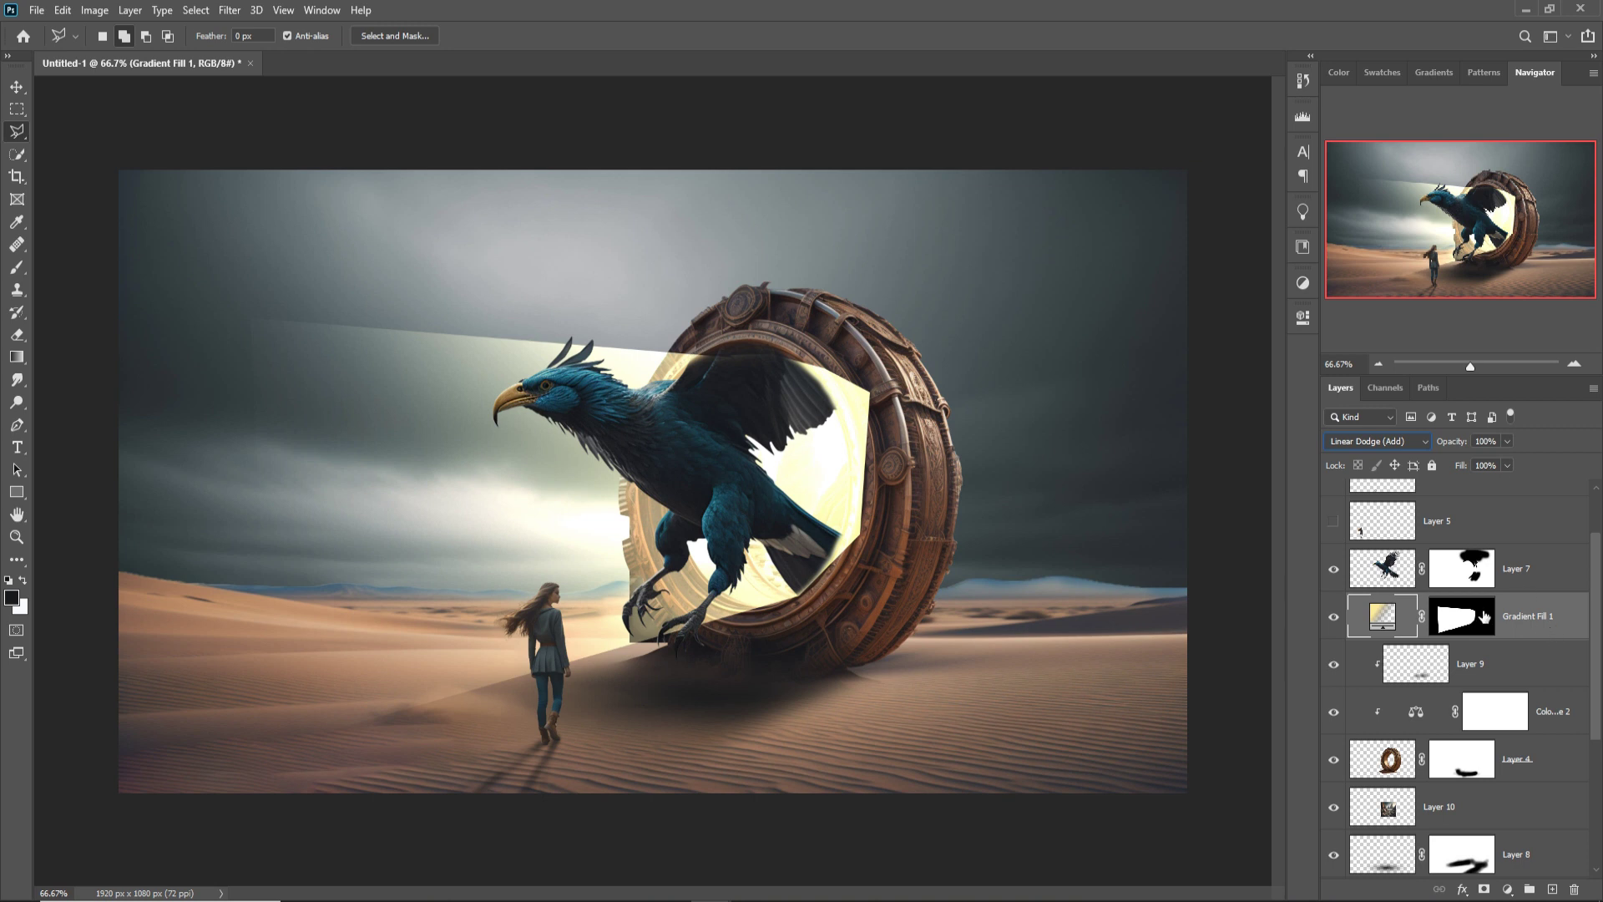
click(17, 87)
drag(252, 319, 224, 238)
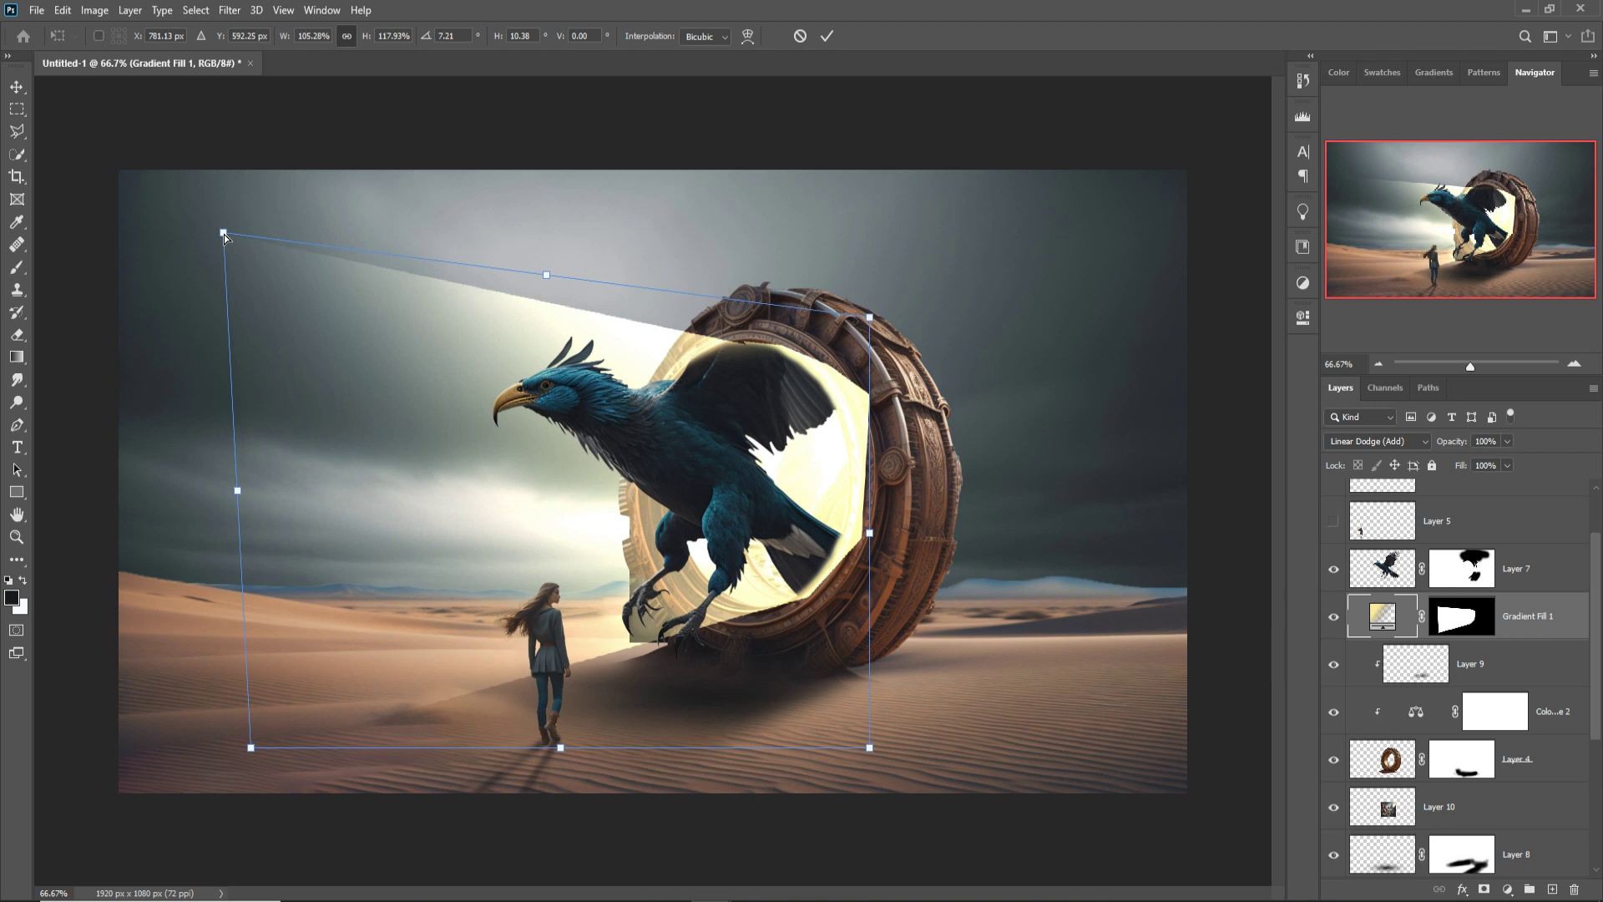
drag(254, 753, 217, 776)
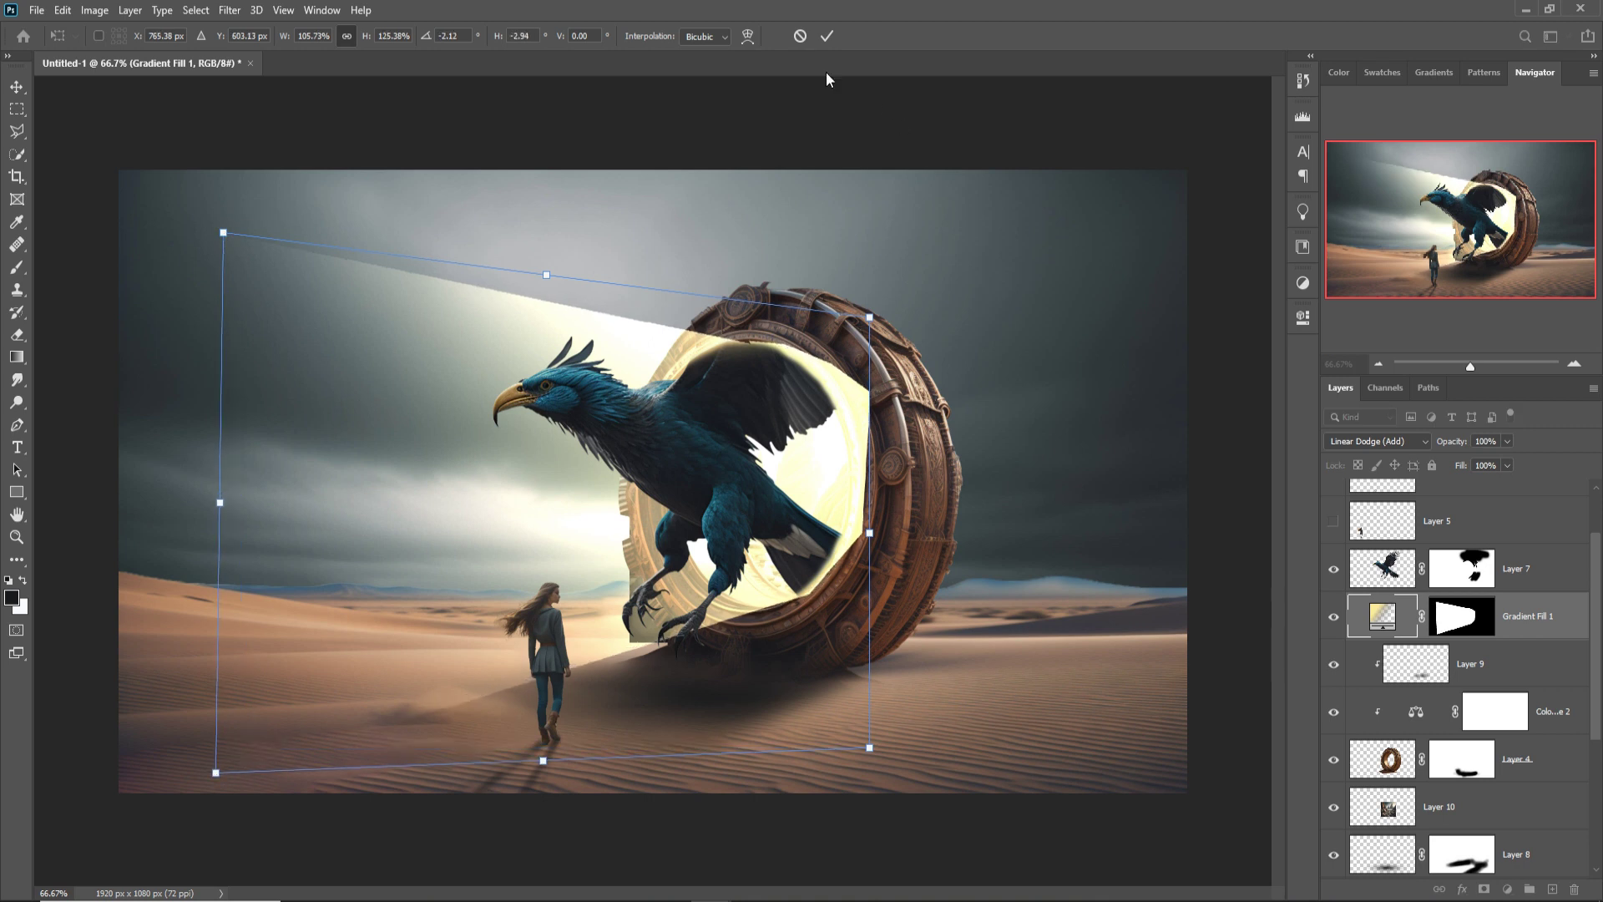
click(826, 36)
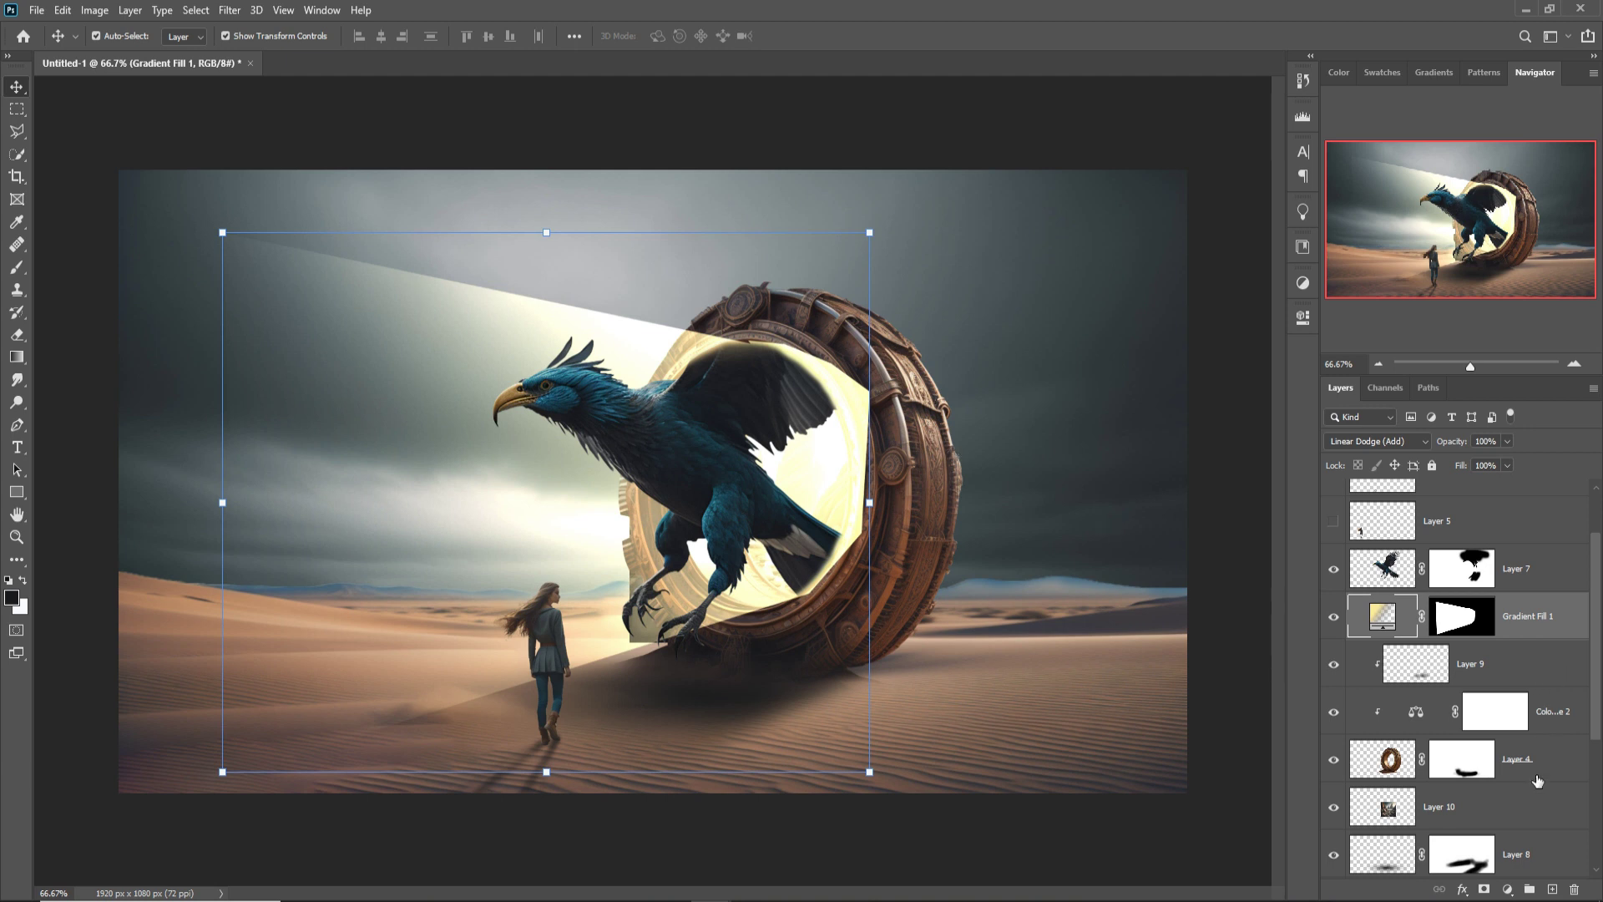
- Convert the beam layer to a smart object and soften it with a Gaussian Blur of about 8.6 pixels
click(231, 12)
mouse_move(255, 209)
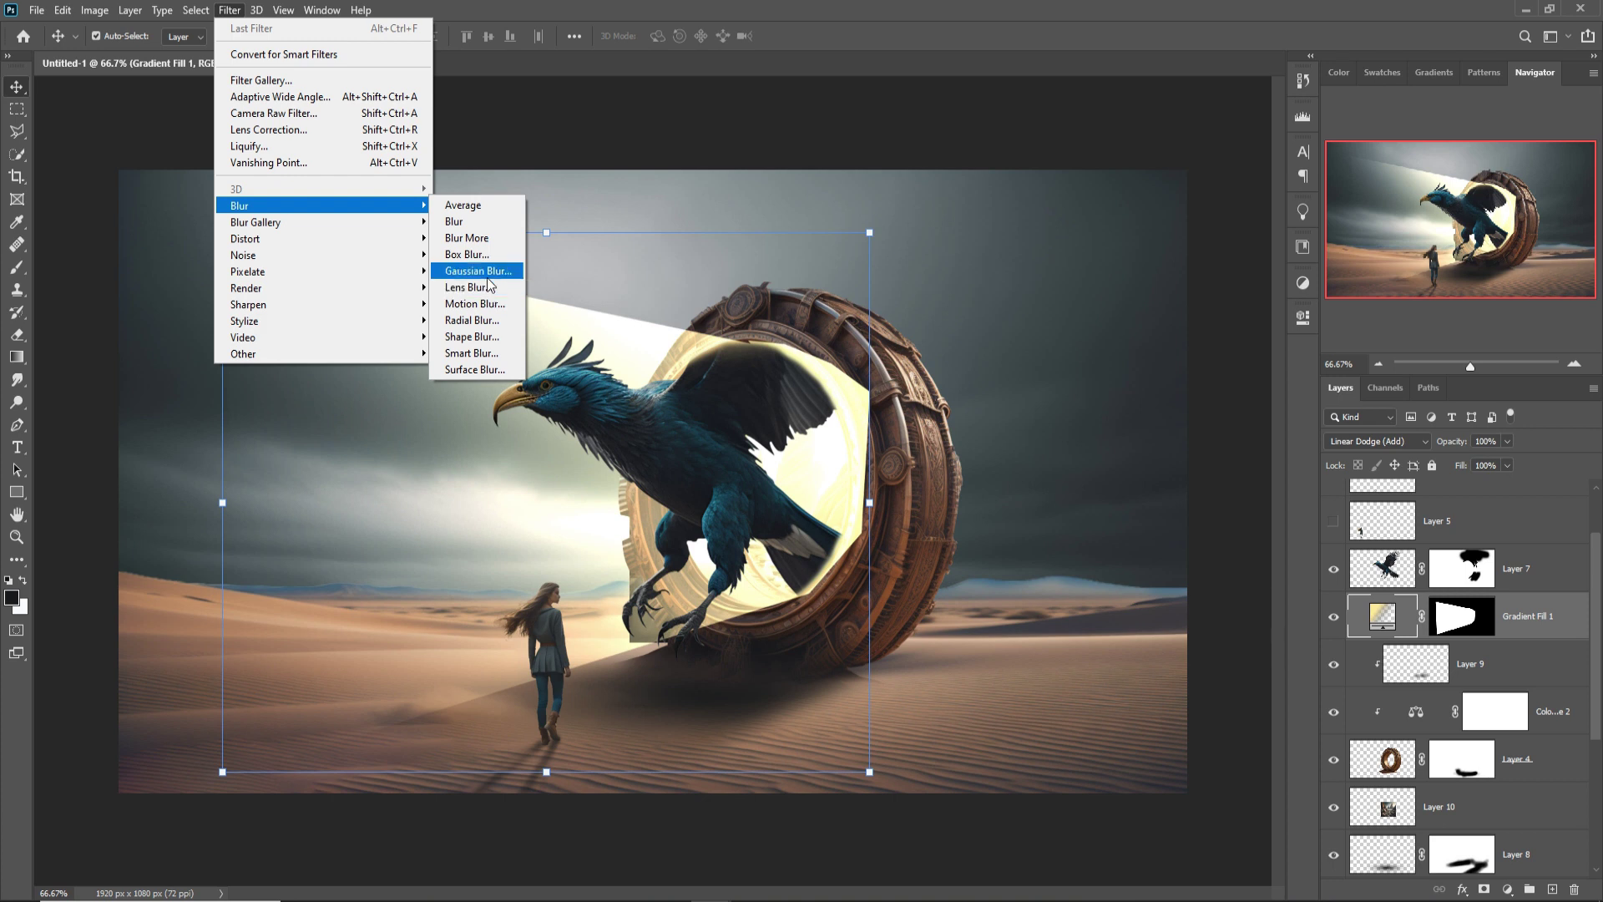
click(488, 275)
click(764, 345)
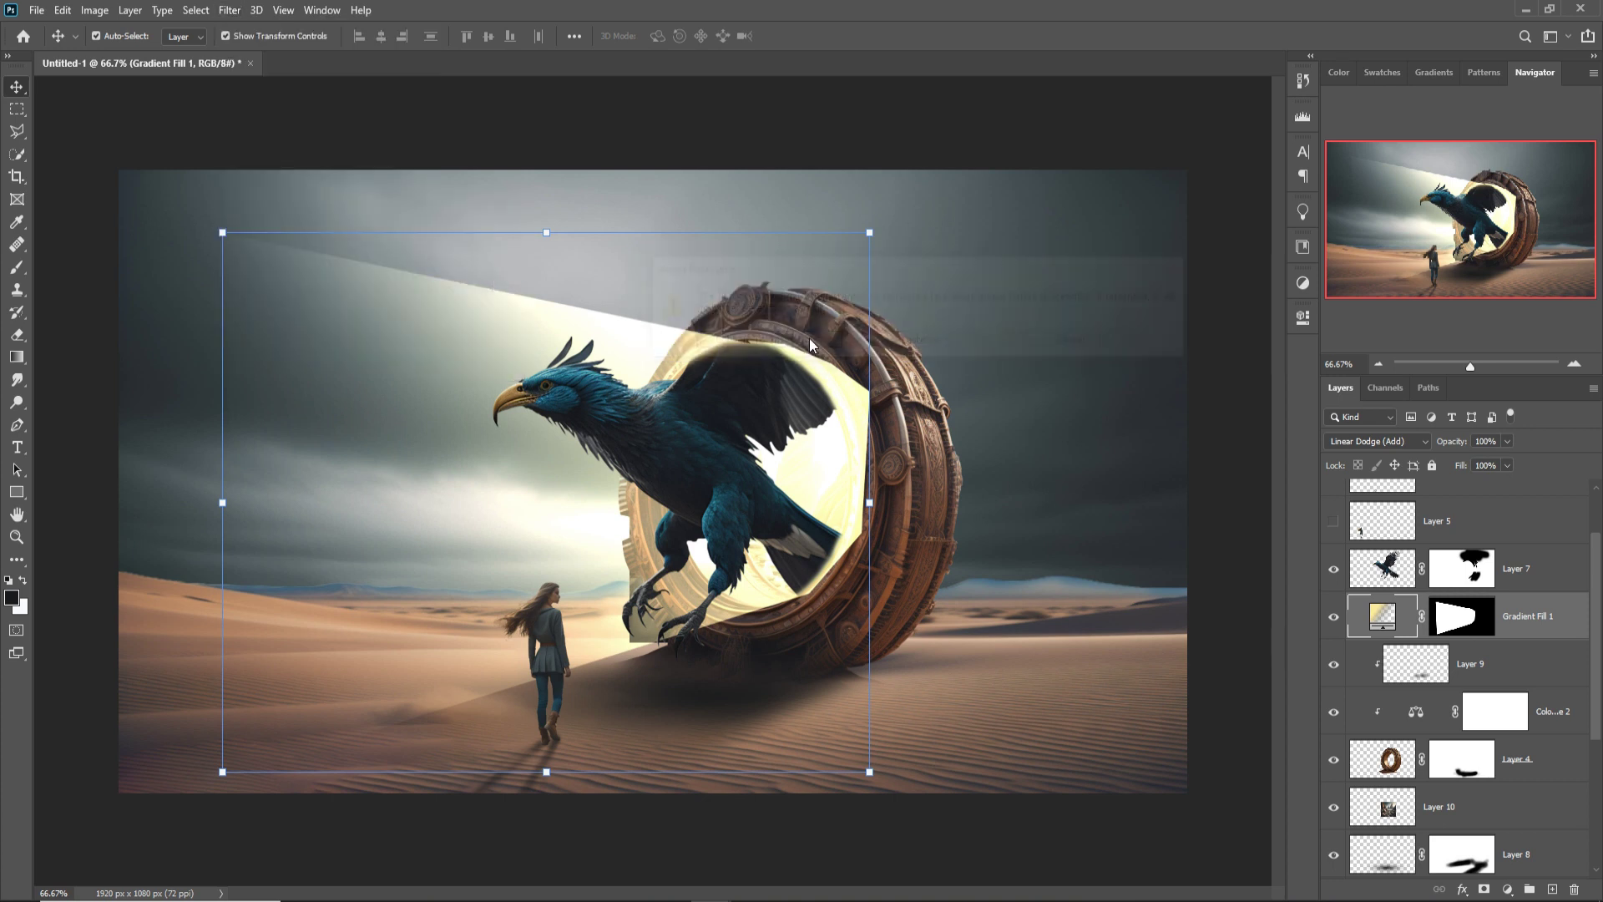
drag(752, 455, 737, 458)
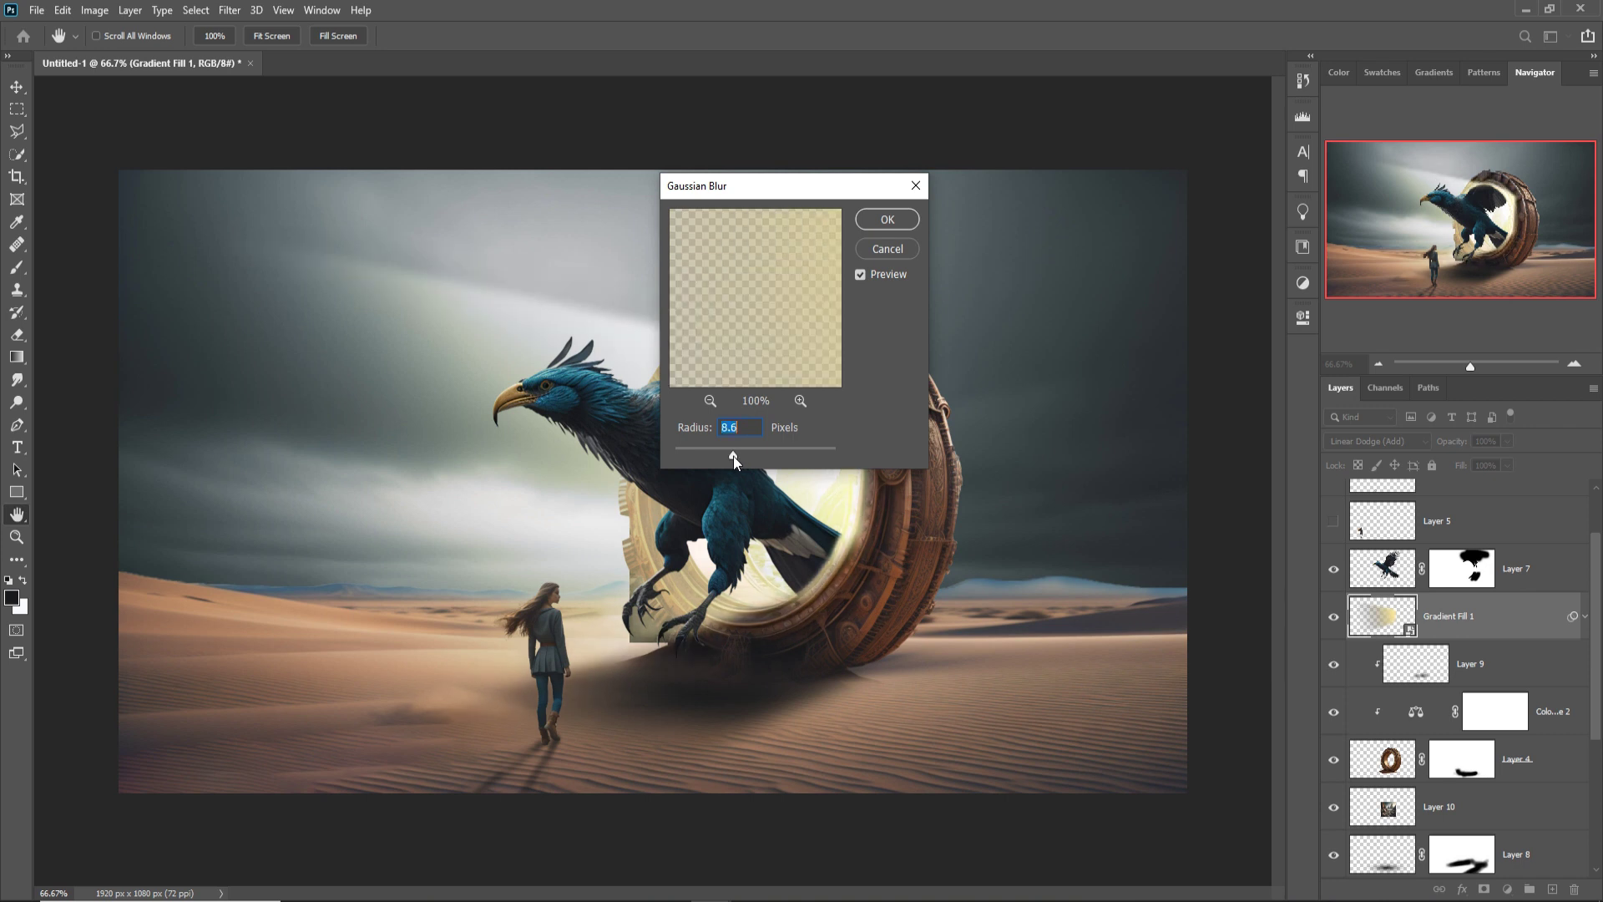
mouse_move(733, 458)
mouse_down()
mouse_move(716, 457)
mouse_move(732, 456)
mouse_up()
click(887, 227)
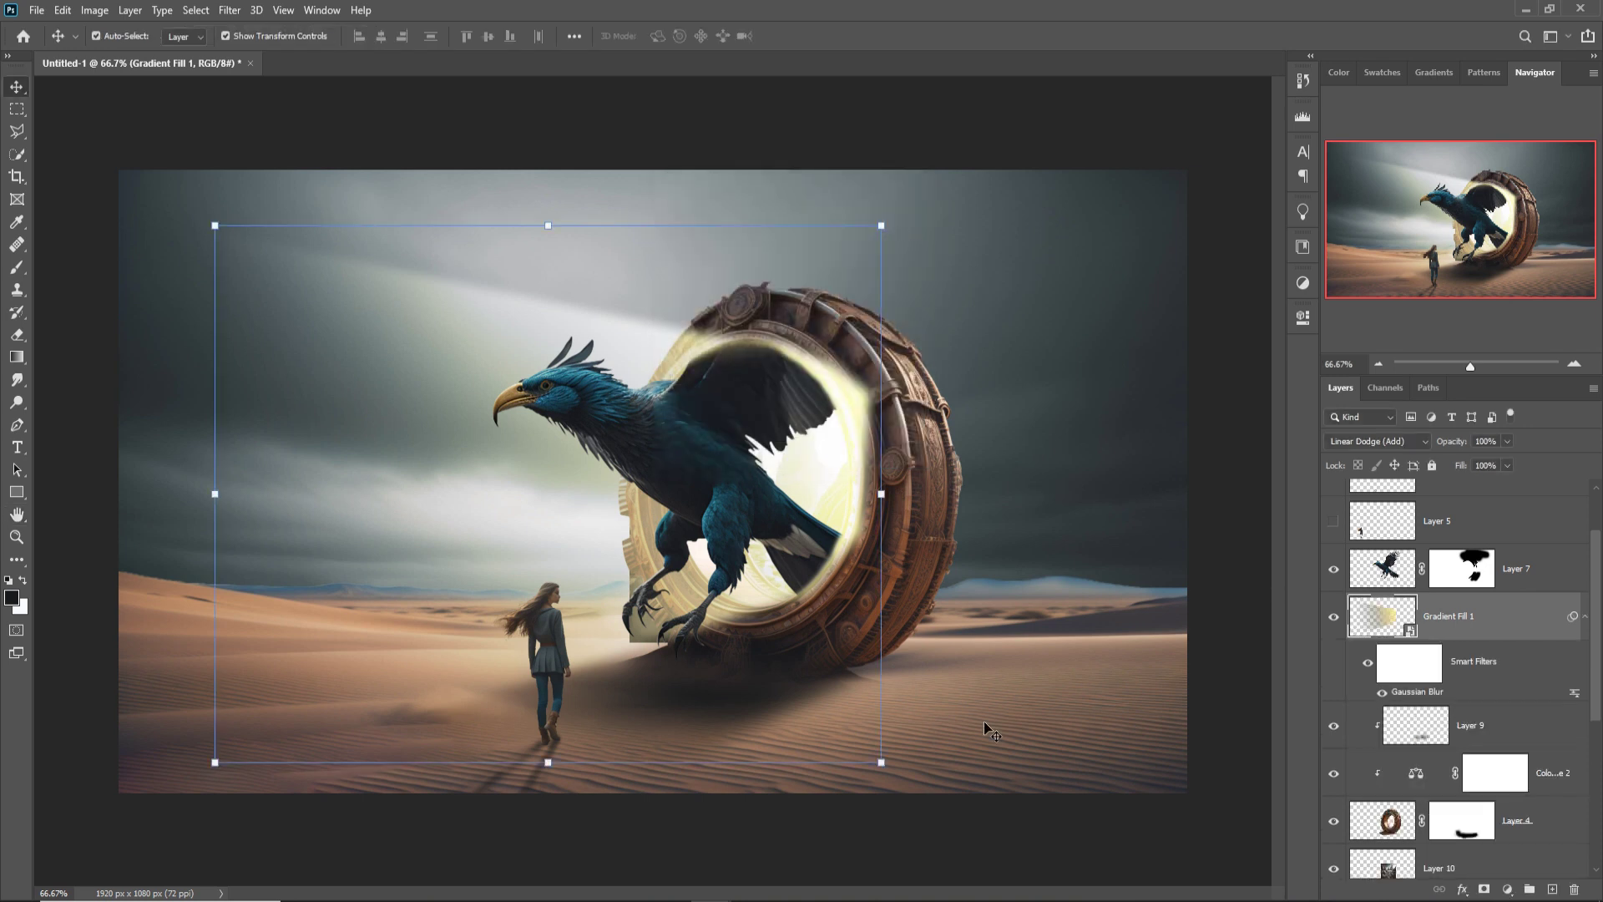
- Add a layer mask to the blurred beam layer and ready a black brush of size 30
click(1483, 889)
click(17, 267)
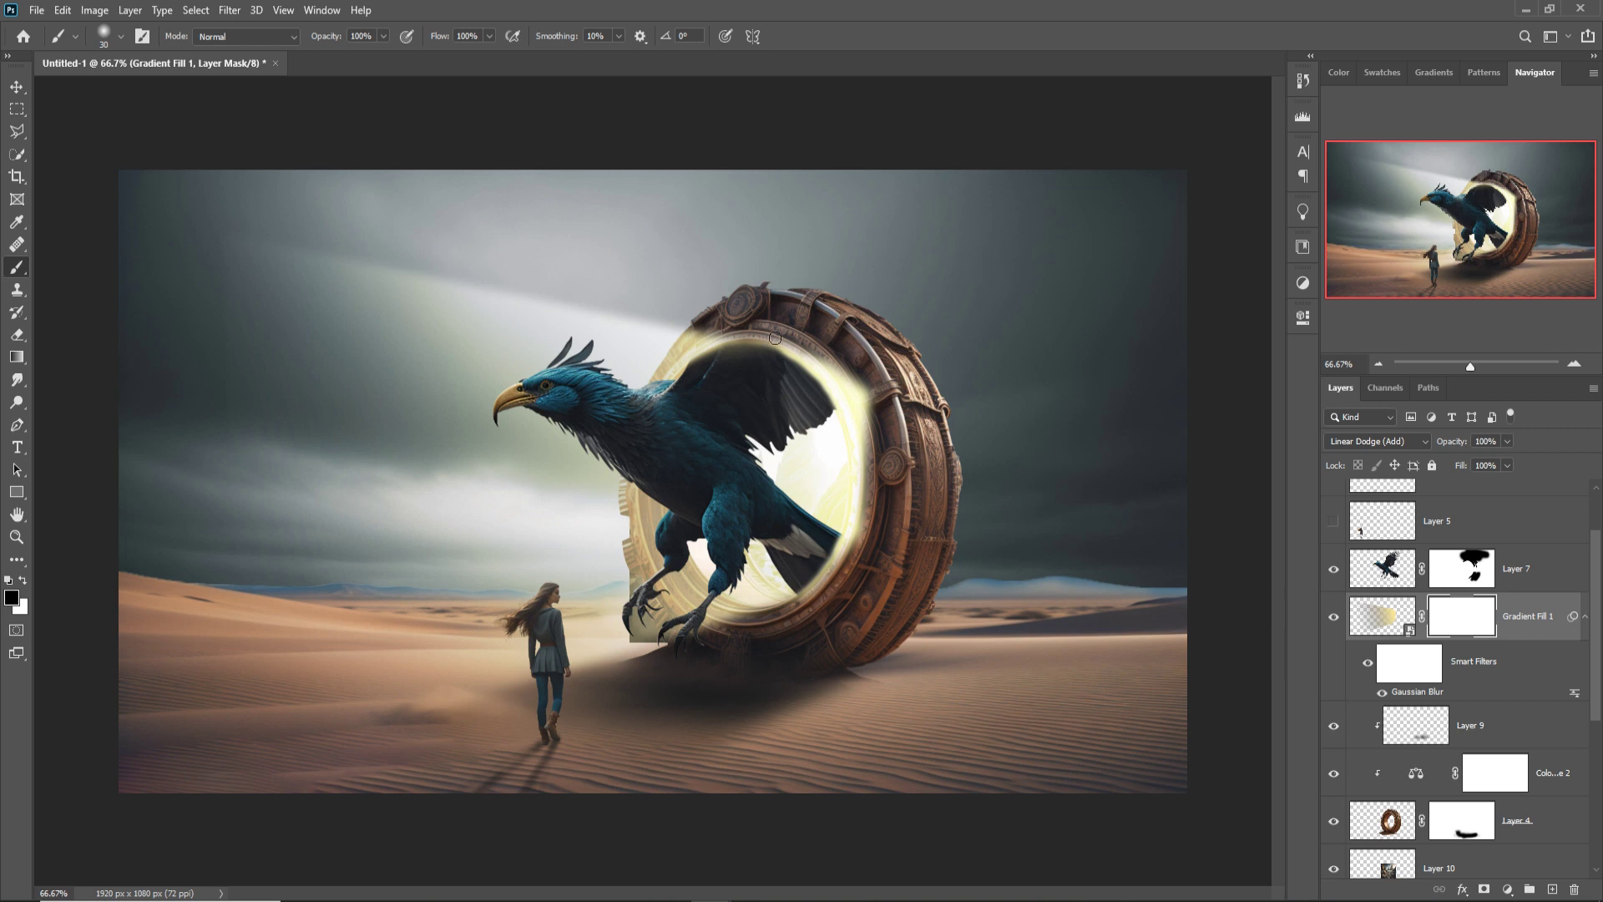
drag(870, 441, 835, 359)
mouse_move(871, 457)
mouse_down()
mouse_move(859, 558)
mouse_move(869, 536)
mouse_move(768, 624)
mouse_up()
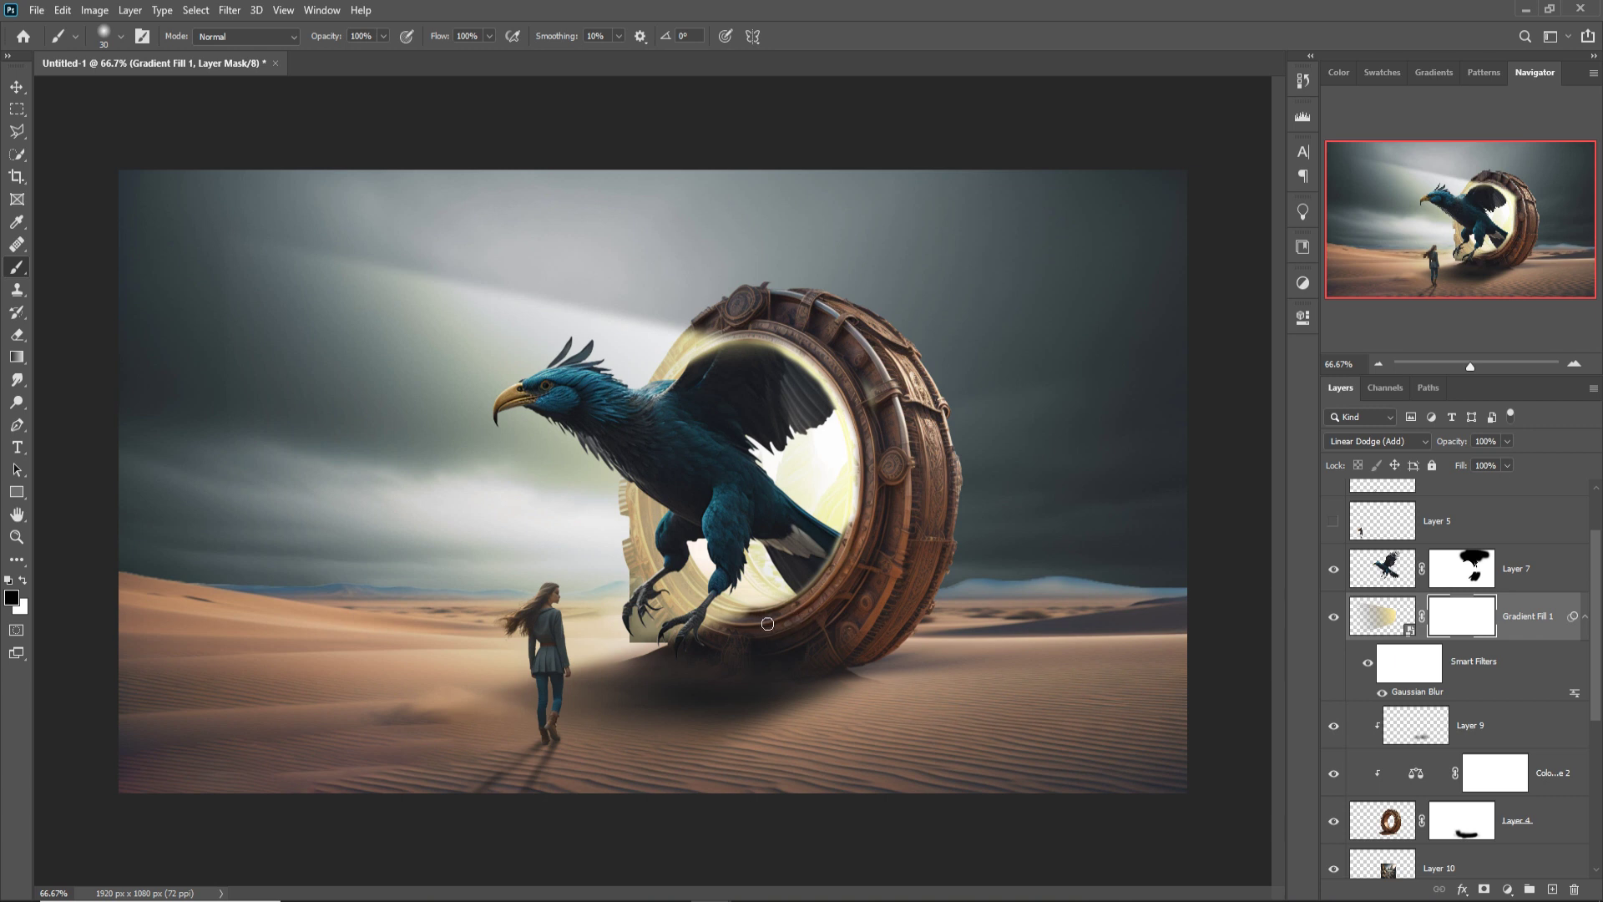
key(ctrl+z)
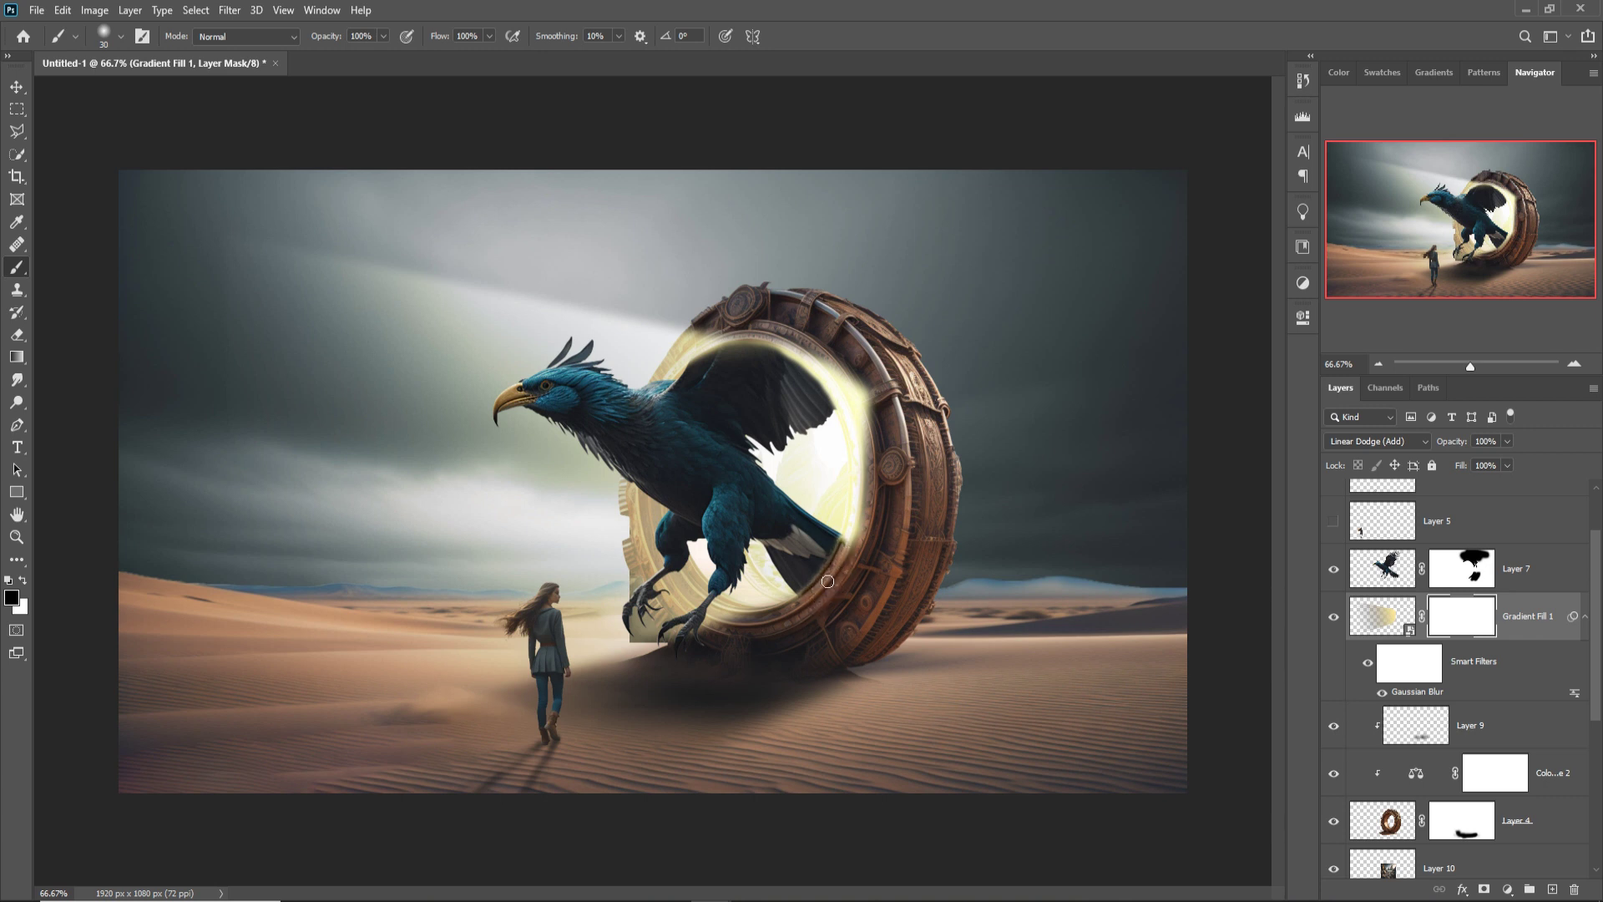
- Paint black on the beam's mask along the tire's inner rim to remove the glow spilling past the opening
mouse_move(846, 555)
mouse_down()
mouse_move(858, 431)
mouse_move(817, 366)
mouse_move(774, 341)
mouse_move(839, 394)
mouse_move(869, 458)
mouse_move(831, 373)
mouse_move(884, 494)
mouse_move(866, 399)
mouse_move(831, 348)
mouse_move(883, 460)
mouse_move(855, 369)
mouse_move(883, 449)
mouse_move(862, 381)
mouse_move(882, 408)
mouse_move(822, 354)
mouse_move(729, 327)
mouse_move(771, 346)
mouse_up()
mouse_move(839, 385)
mouse_down()
mouse_move(865, 469)
mouse_move(860, 555)
mouse_move(868, 478)
mouse_move(852, 576)
mouse_up()
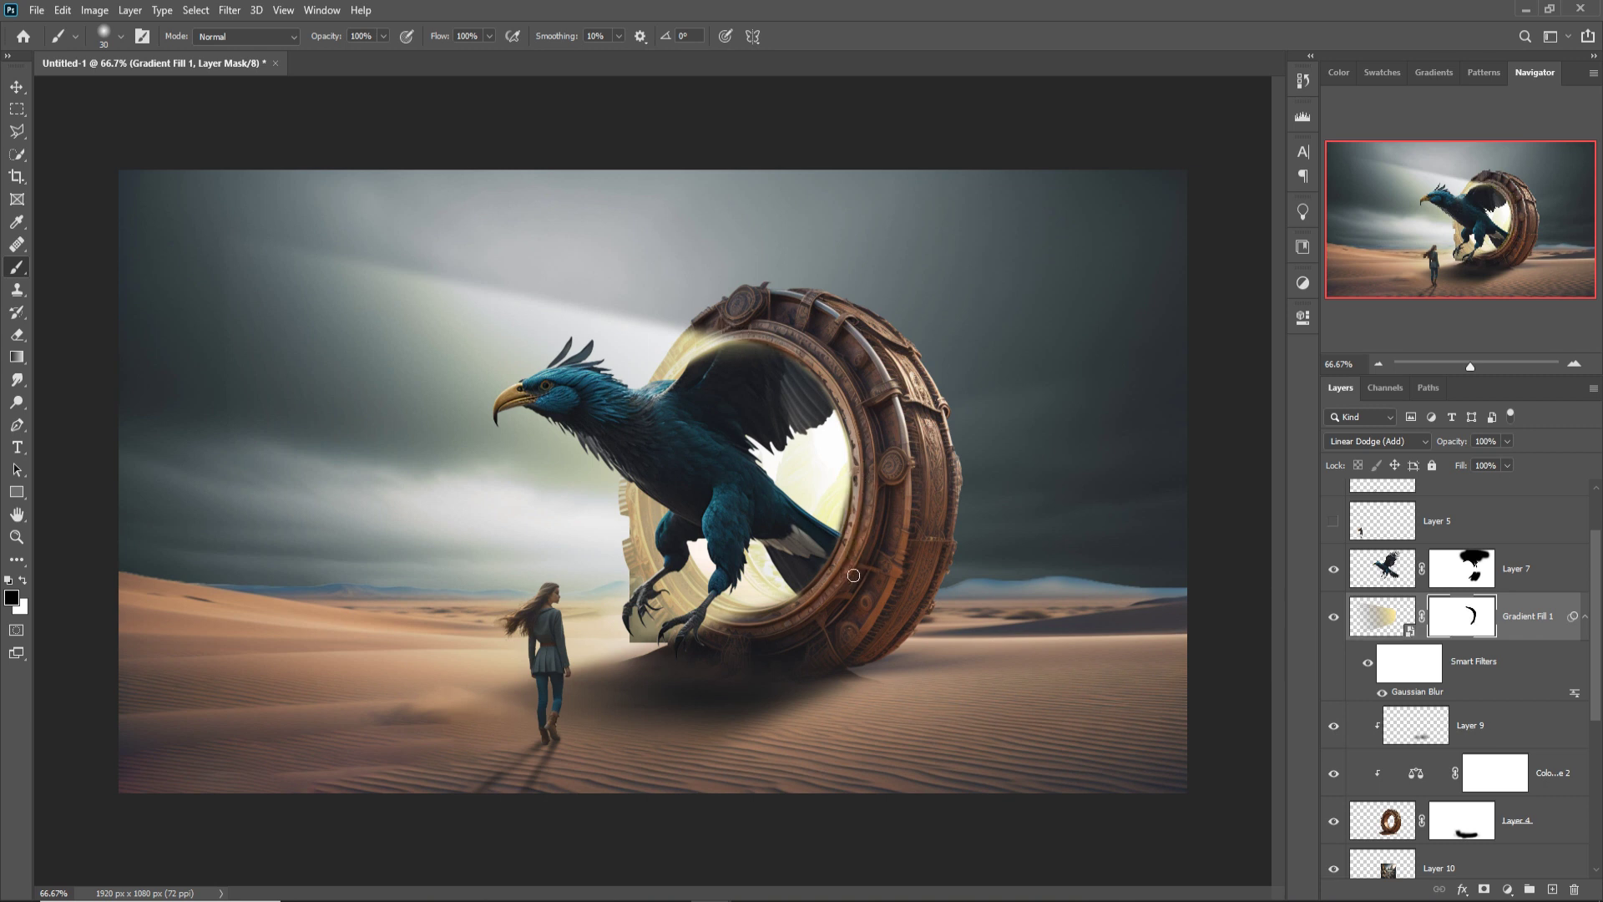
click(22, 580)
click(23, 579)
click(17, 86)
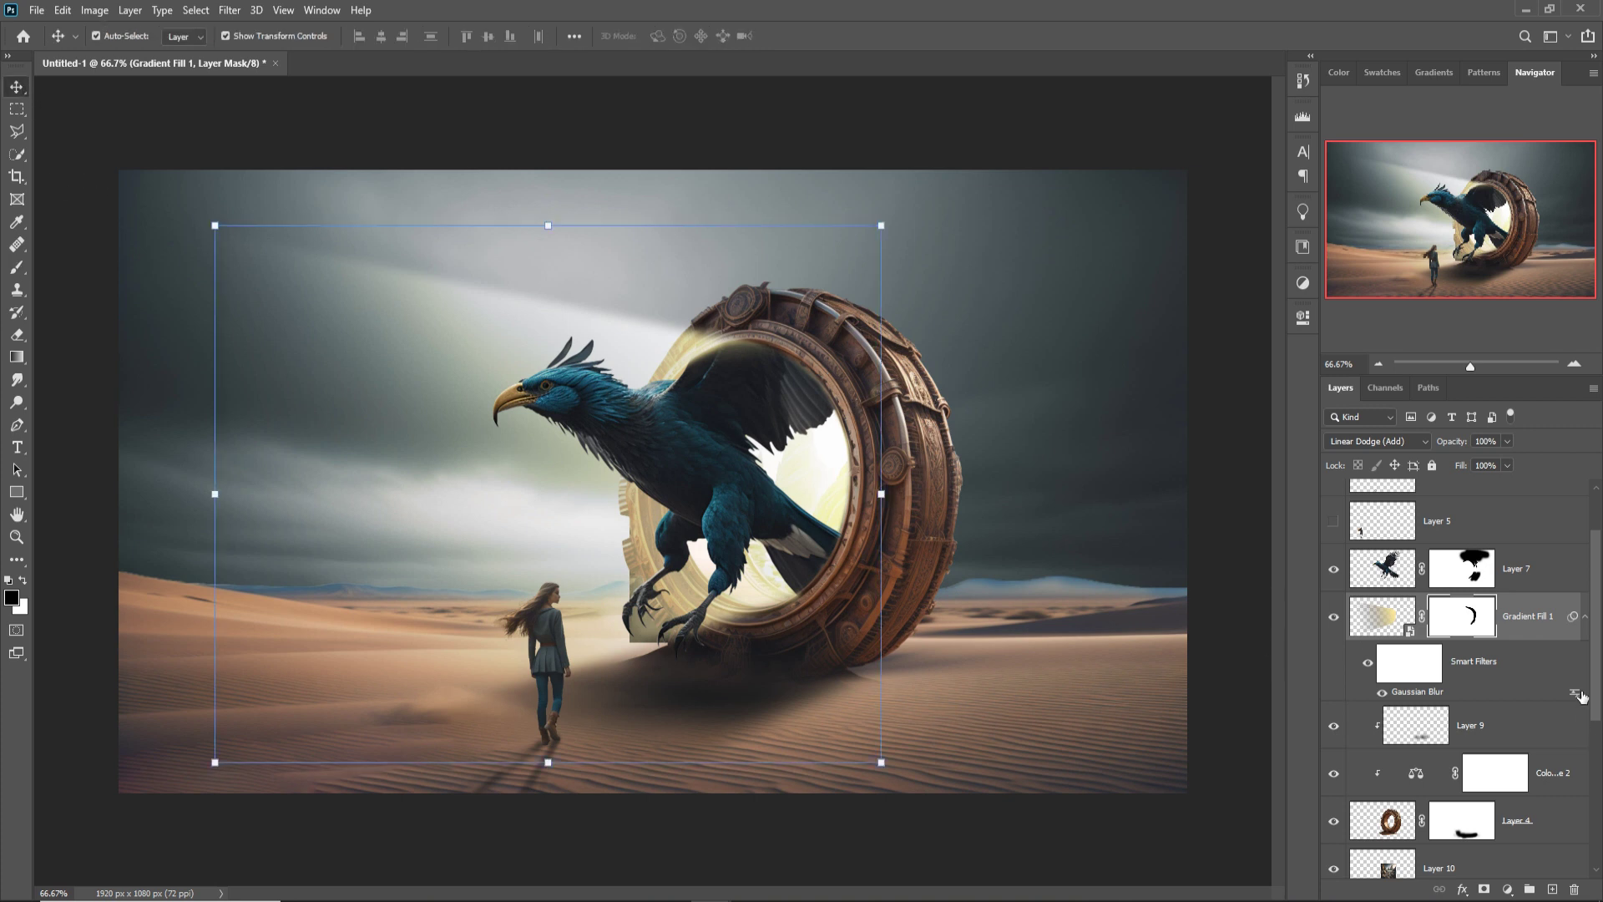
- Add a new layer clipped to the bird layer and set its blend mode to Linear Dodge (Add)
click(1541, 579)
click(1555, 887)
right_click(1523, 564)
click(1388, 499)
click(1384, 439)
click(1369, 609)
- Add a Solid Color fill layer in pale orange fcd79c, clipped to the bird above Layer 7
click(1508, 889)
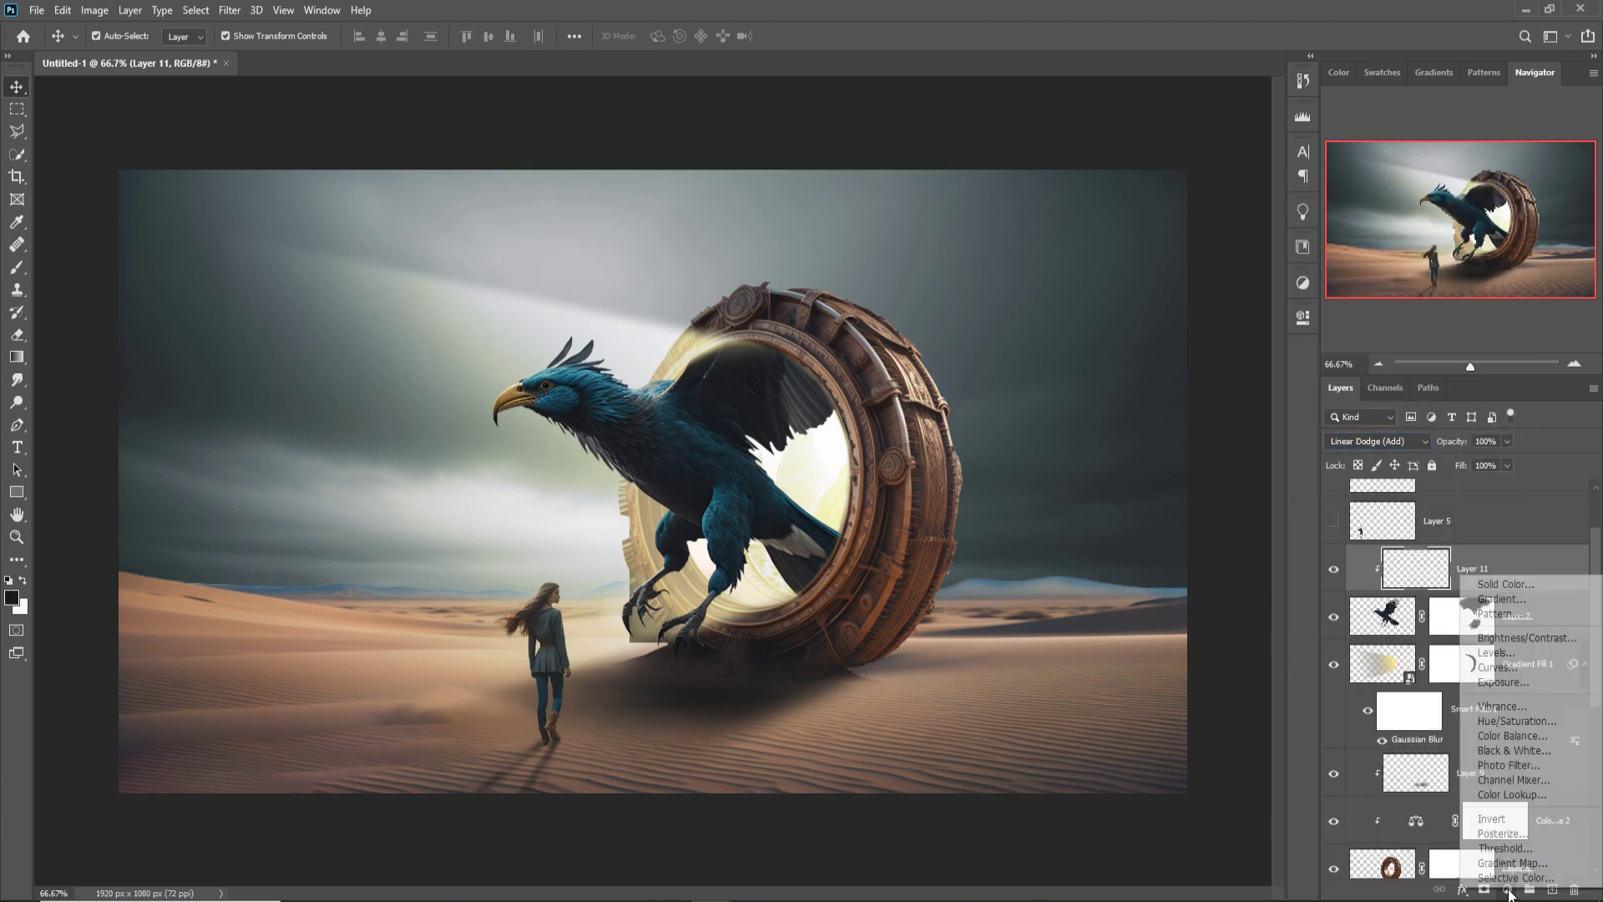
click(1515, 584)
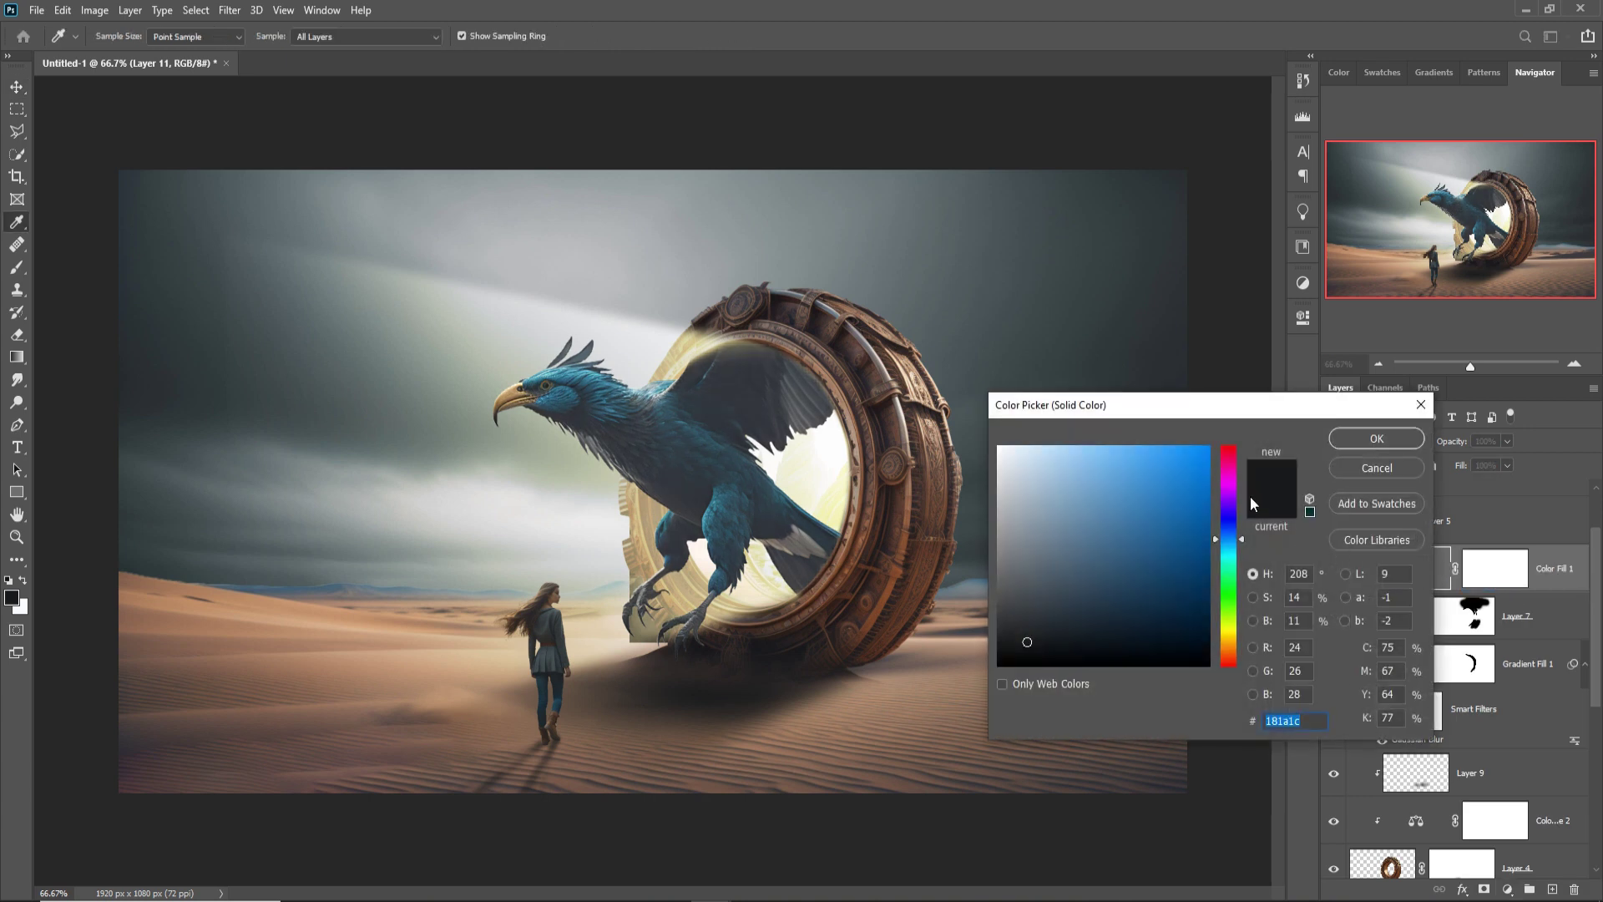
drag(1220, 404, 1167, 432)
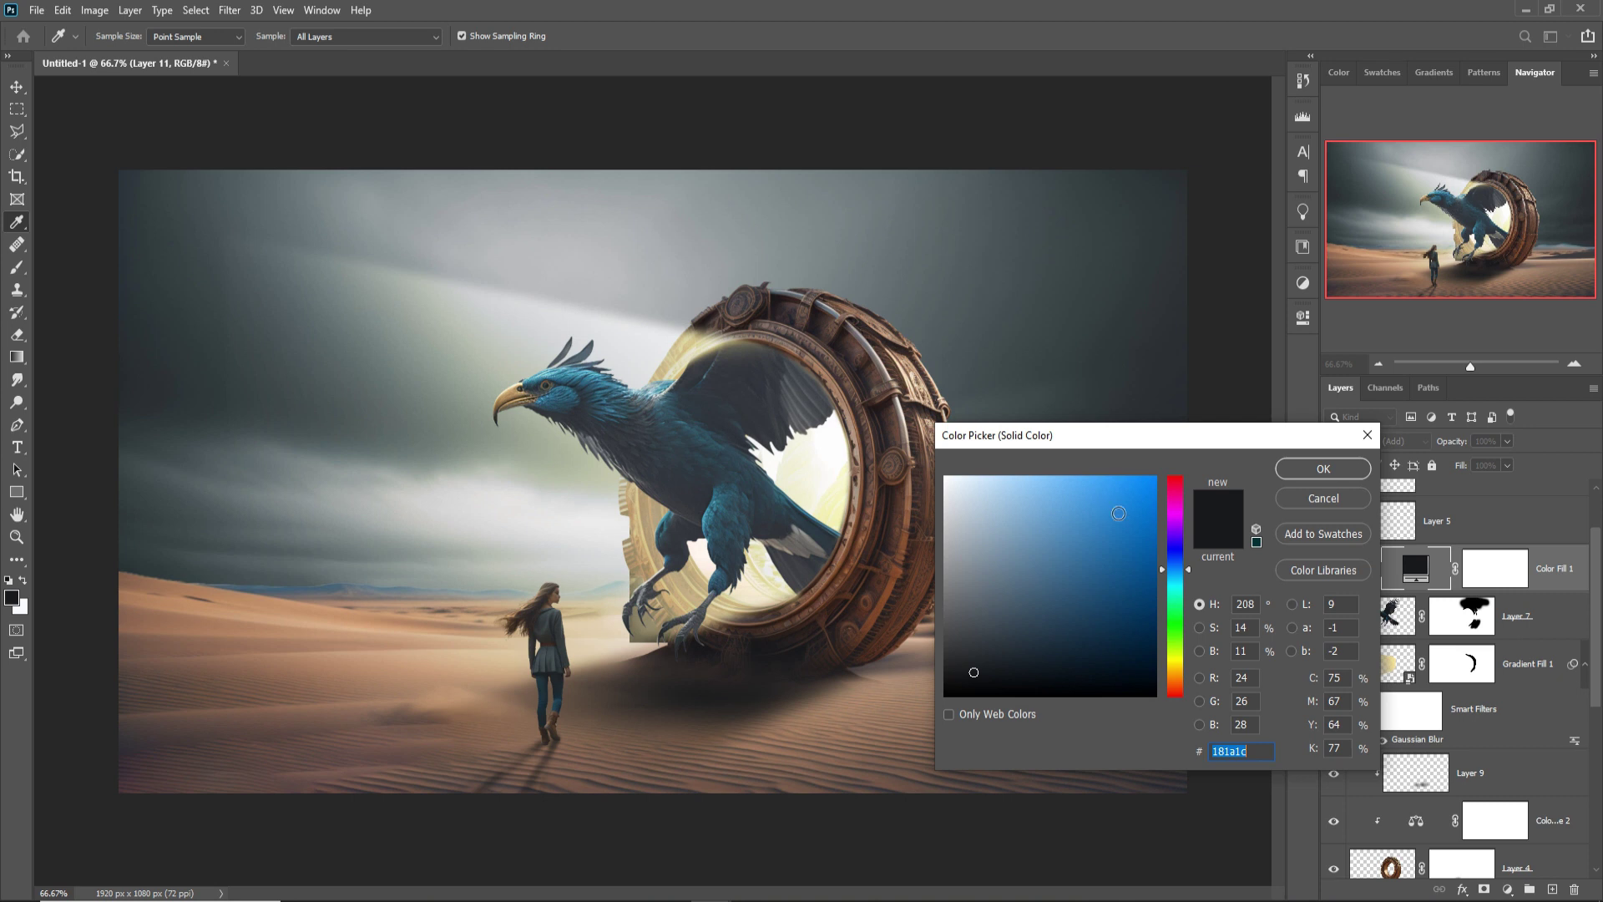
text(038afe)
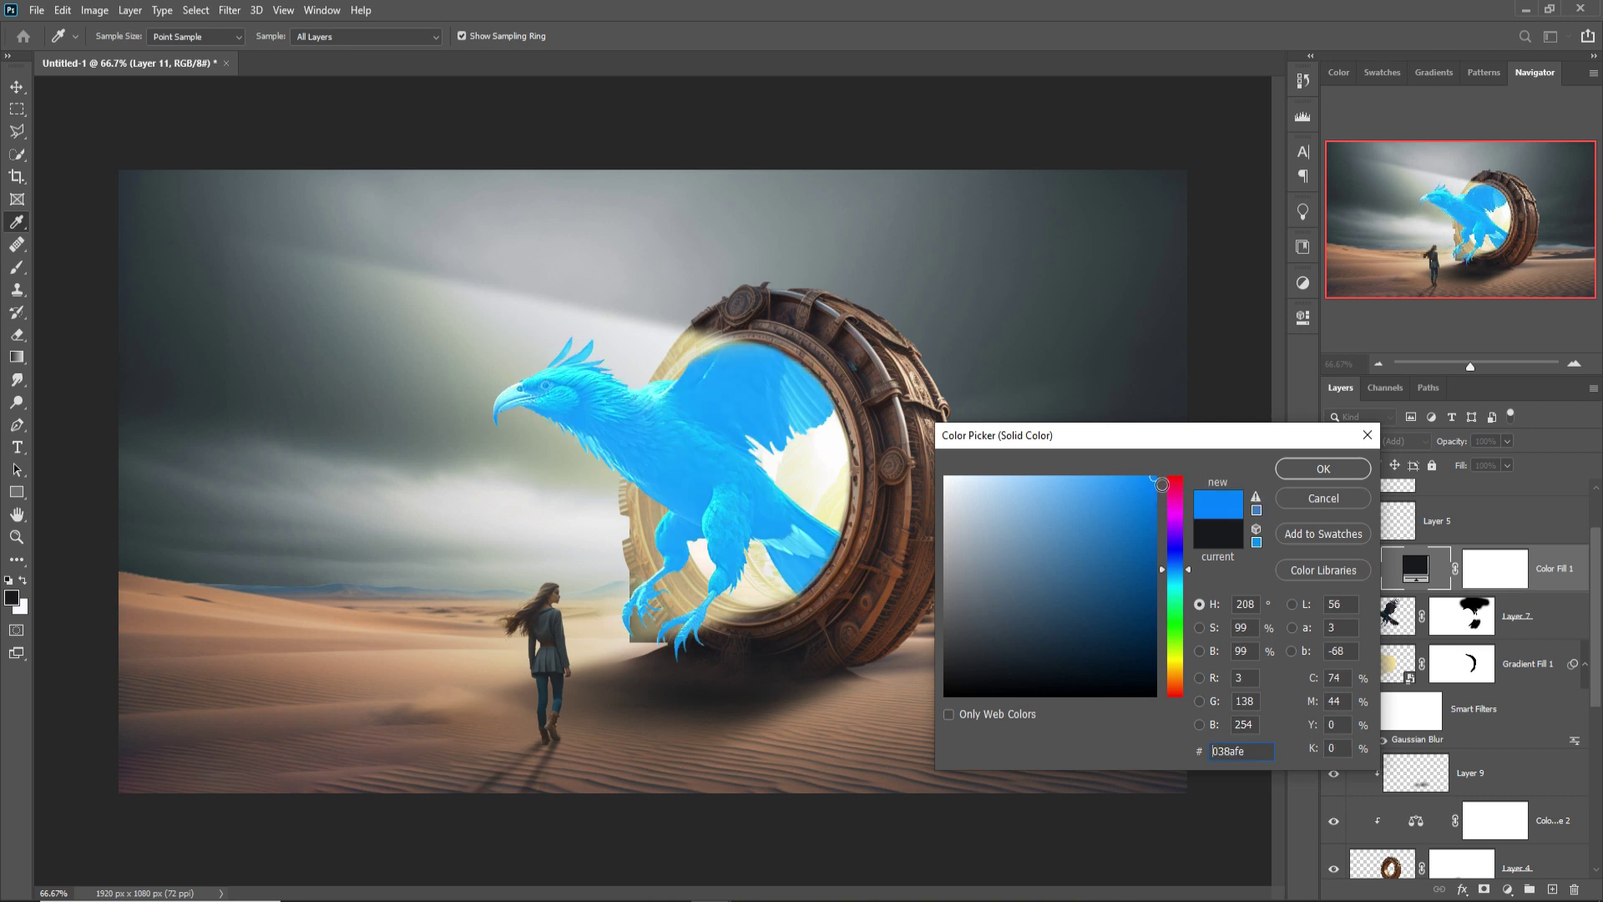
click(1176, 670)
drag(1179, 665, 1189, 673)
drag(1004, 519, 1032, 486)
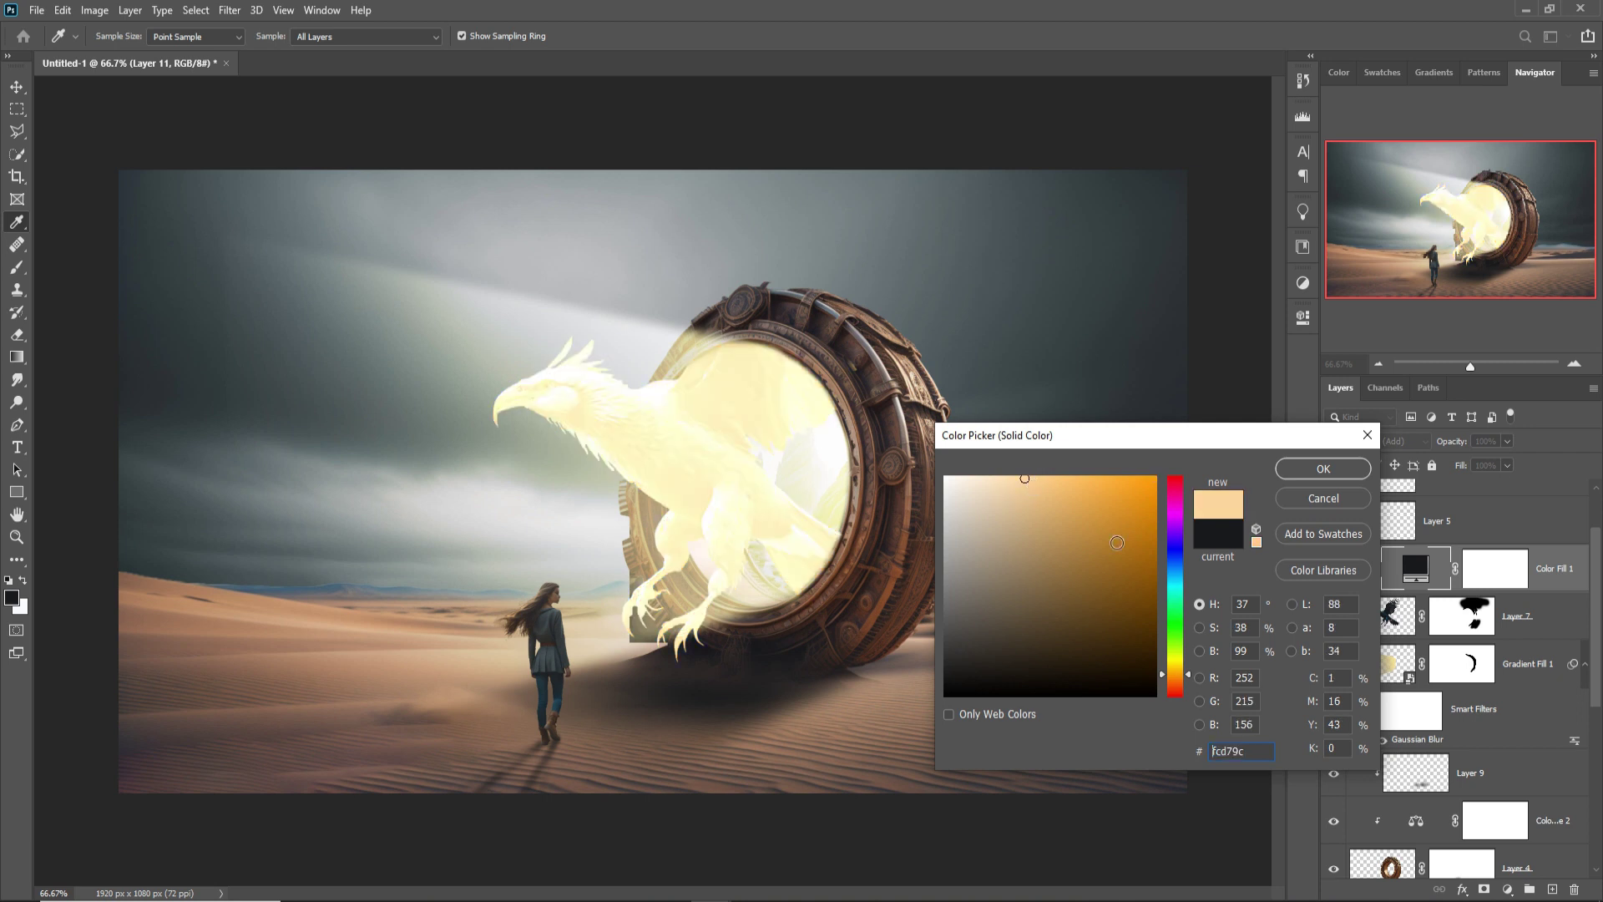
click(1304, 469)
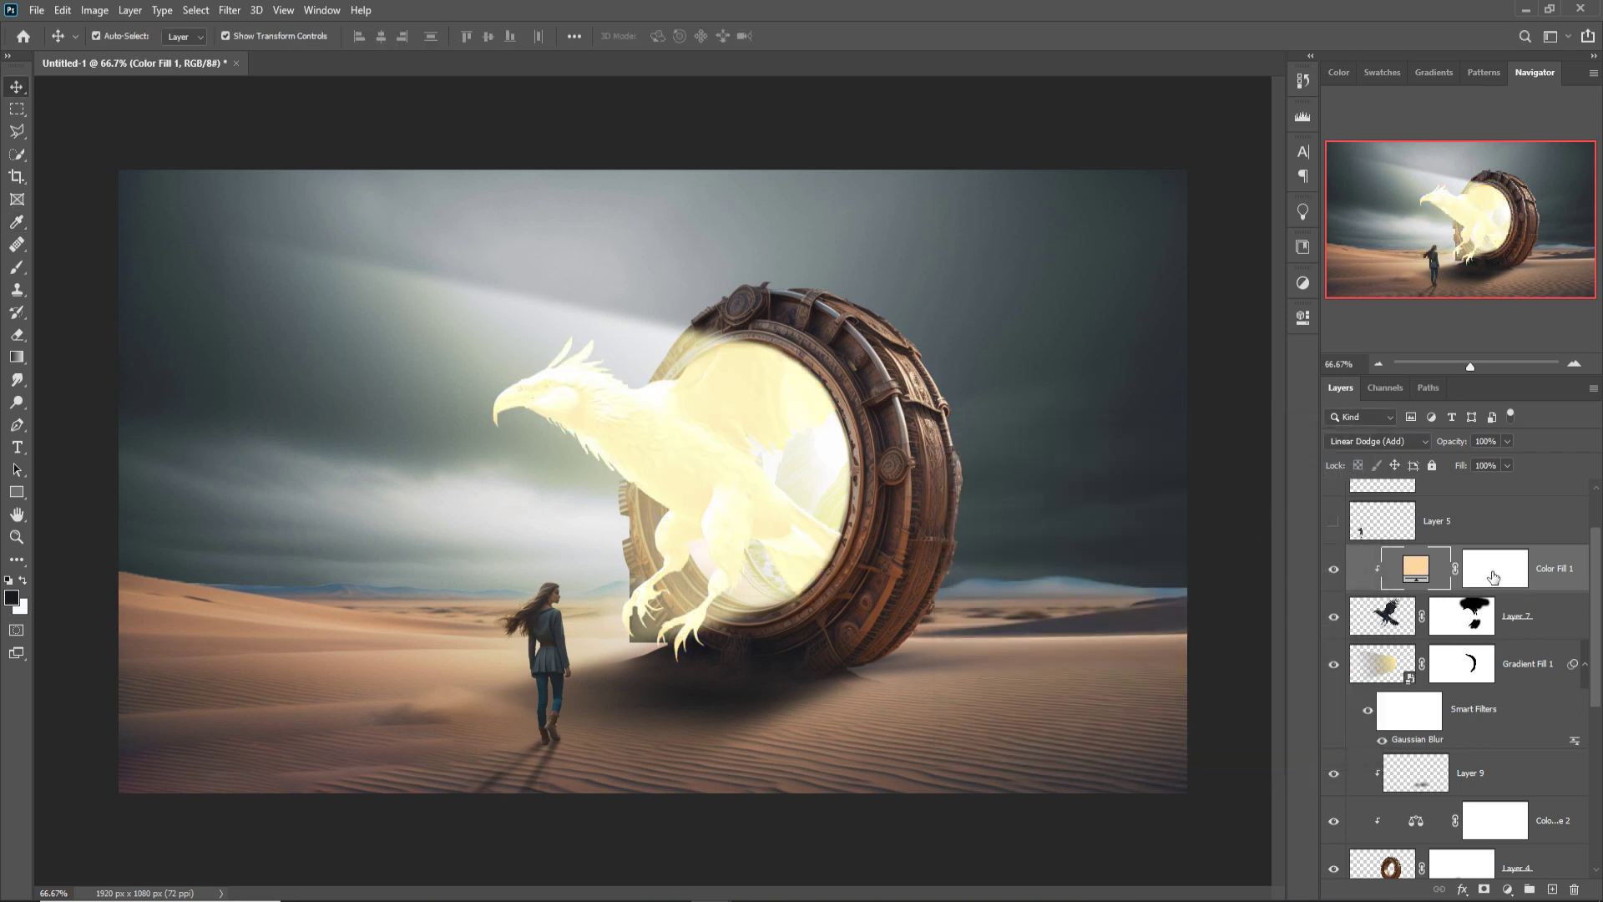
- Split the Underlying Layer black Blend If point to 42 in the color fill's blending options so the bird's dark areas show through
right_click(1426, 572)
click(1421, 229)
drag(1191, 673, 1210, 669)
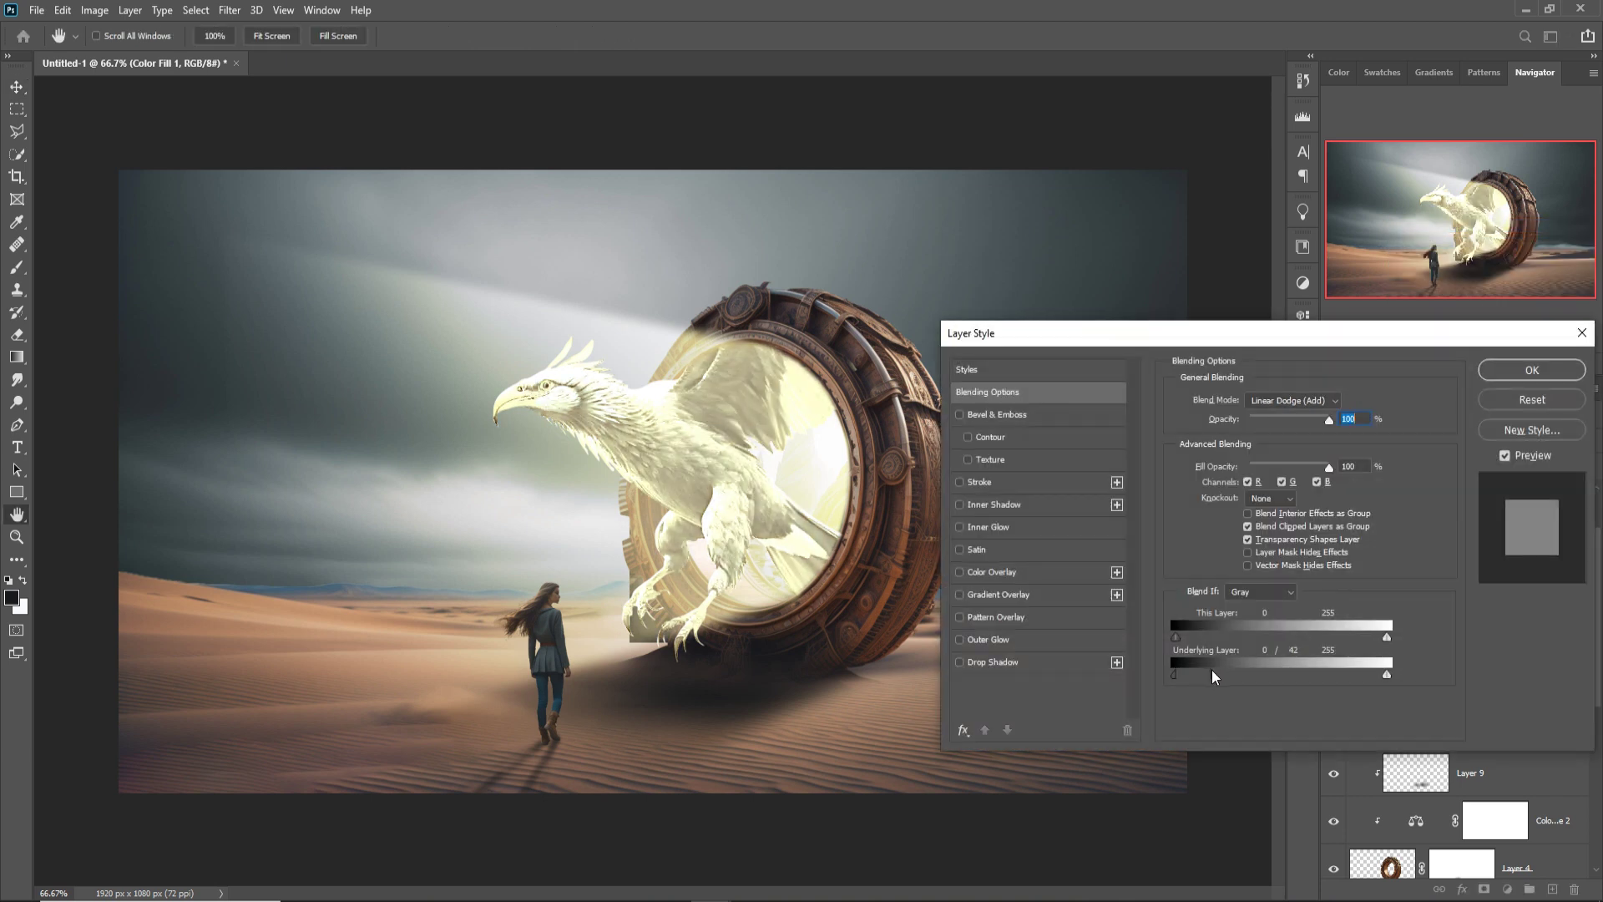
click(1532, 370)
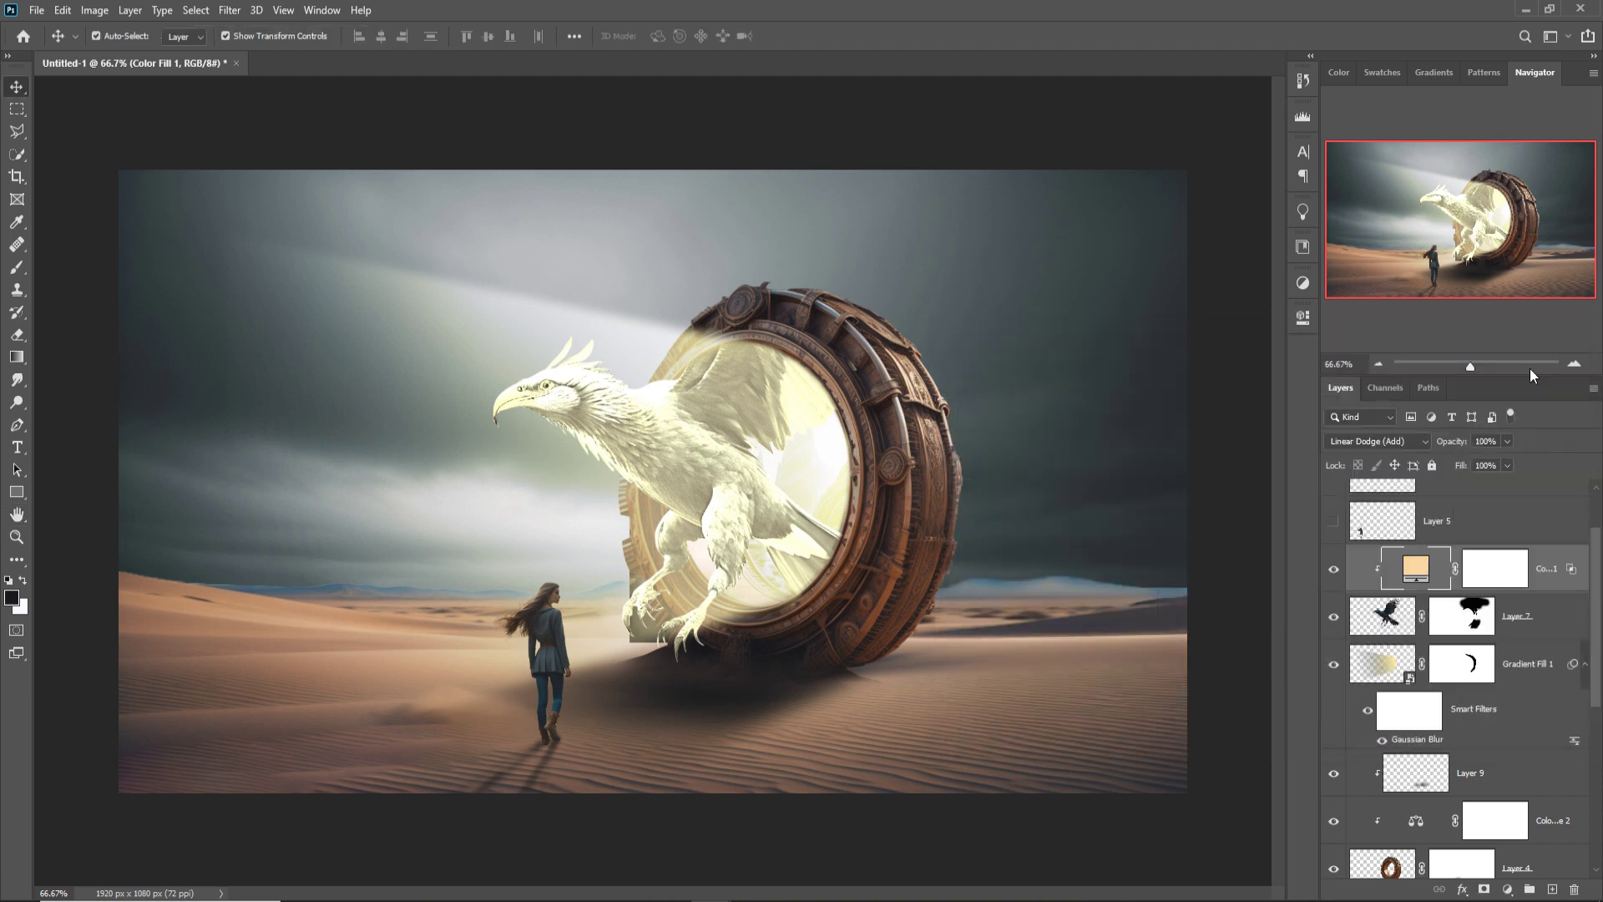
- Invert the color fill's mask to black and ready a white brush at 28% opacity
click(1496, 575)
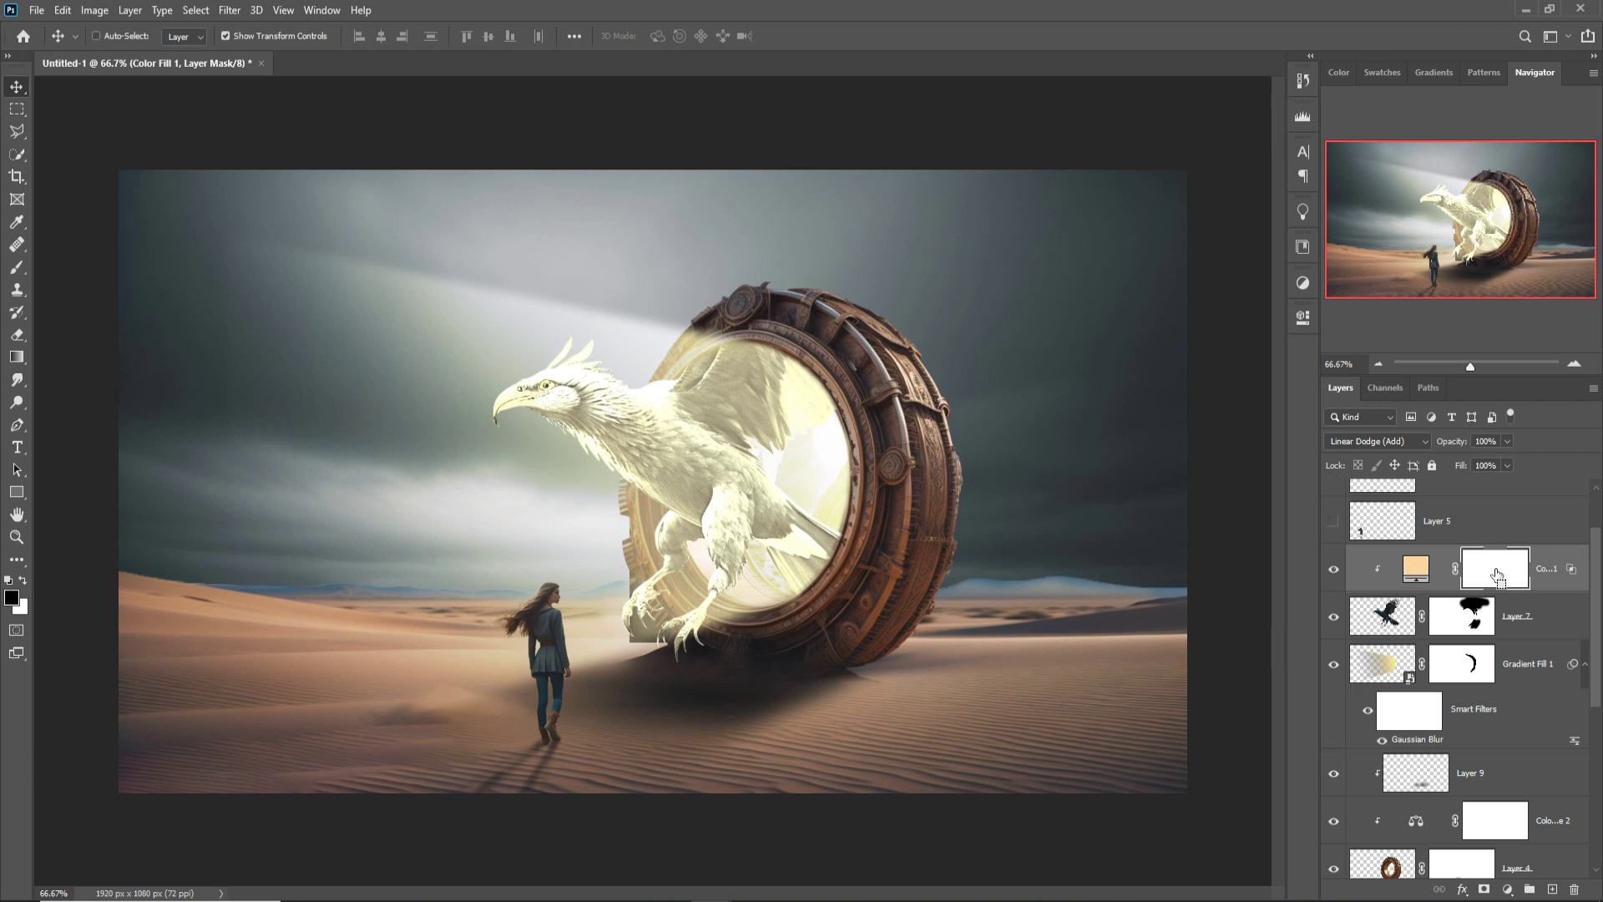
key(ctrl+i)
click(17, 267)
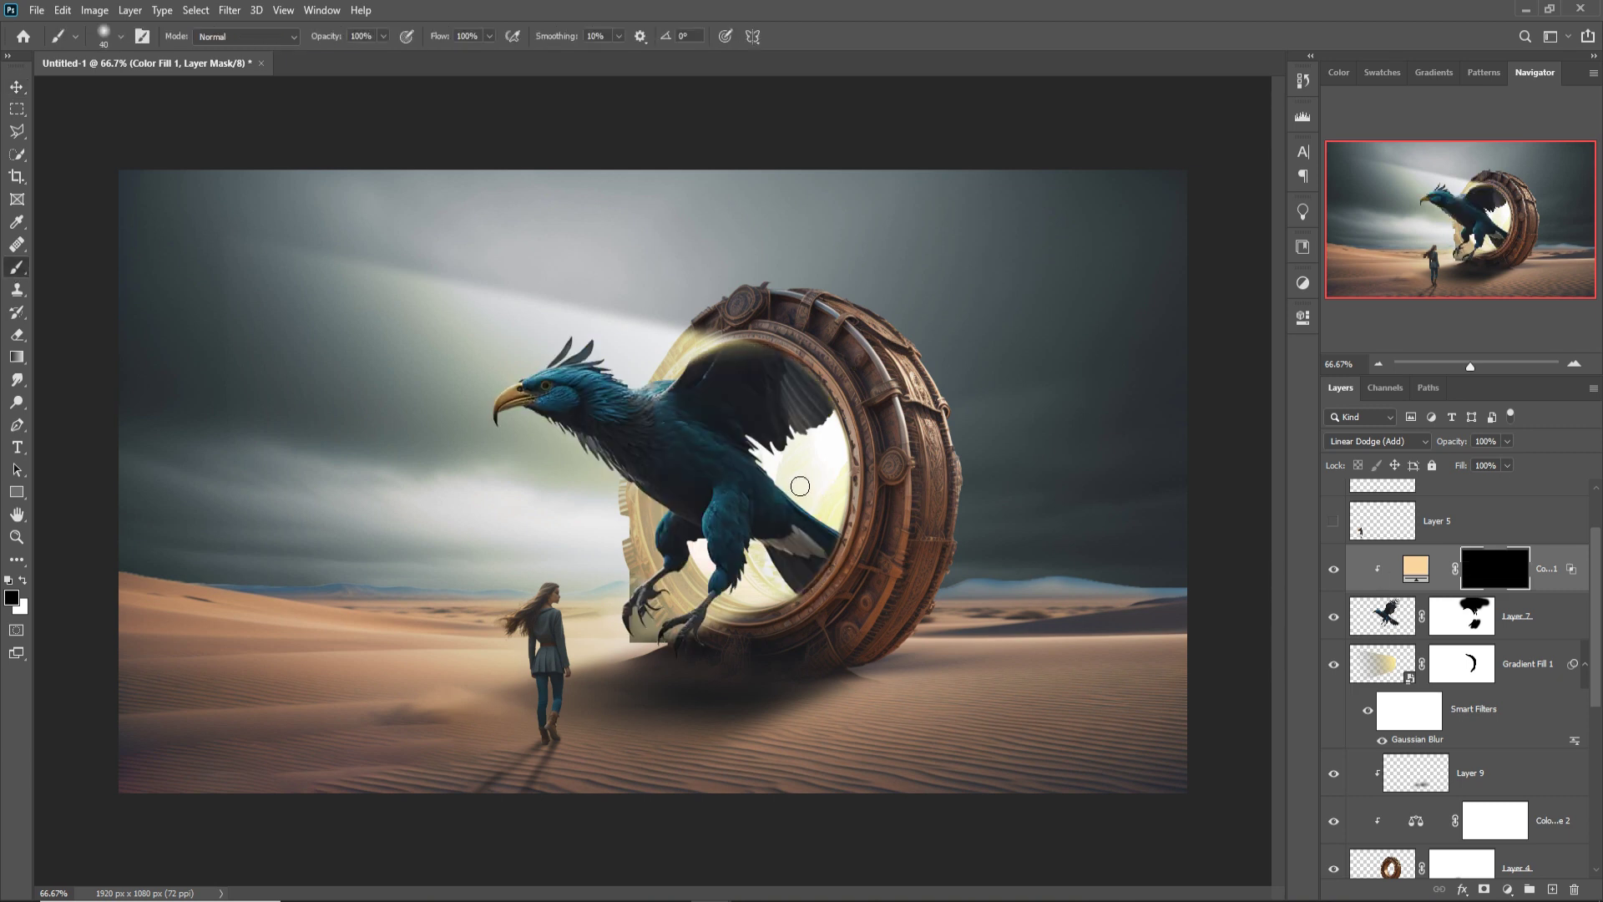
click(383, 36)
drag(386, 55, 351, 59)
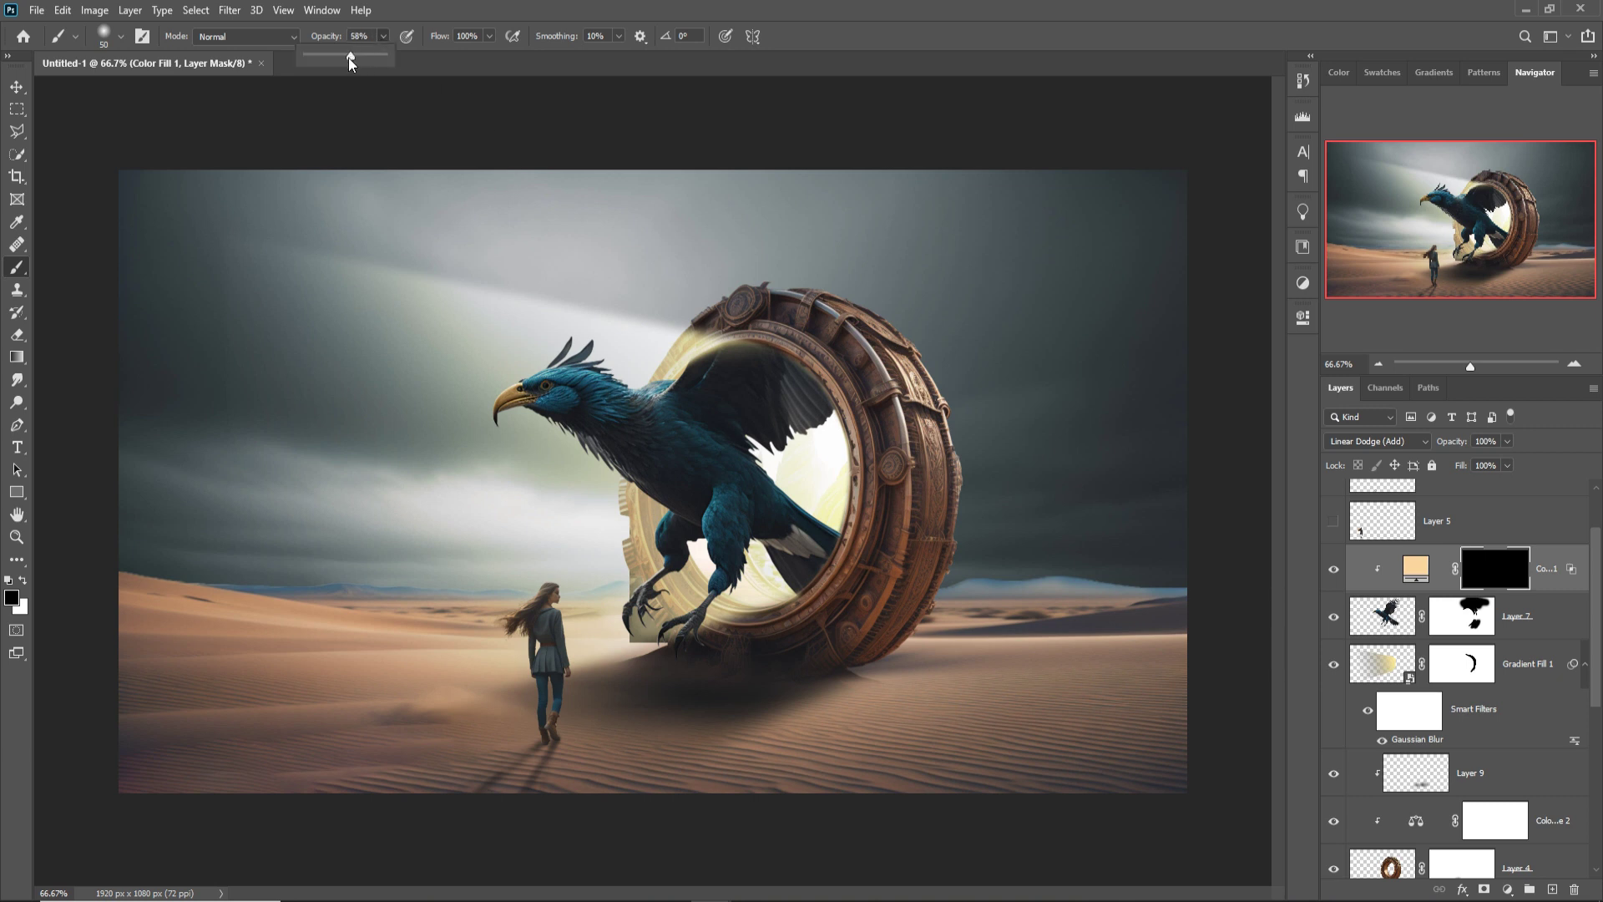
click(797, 477)
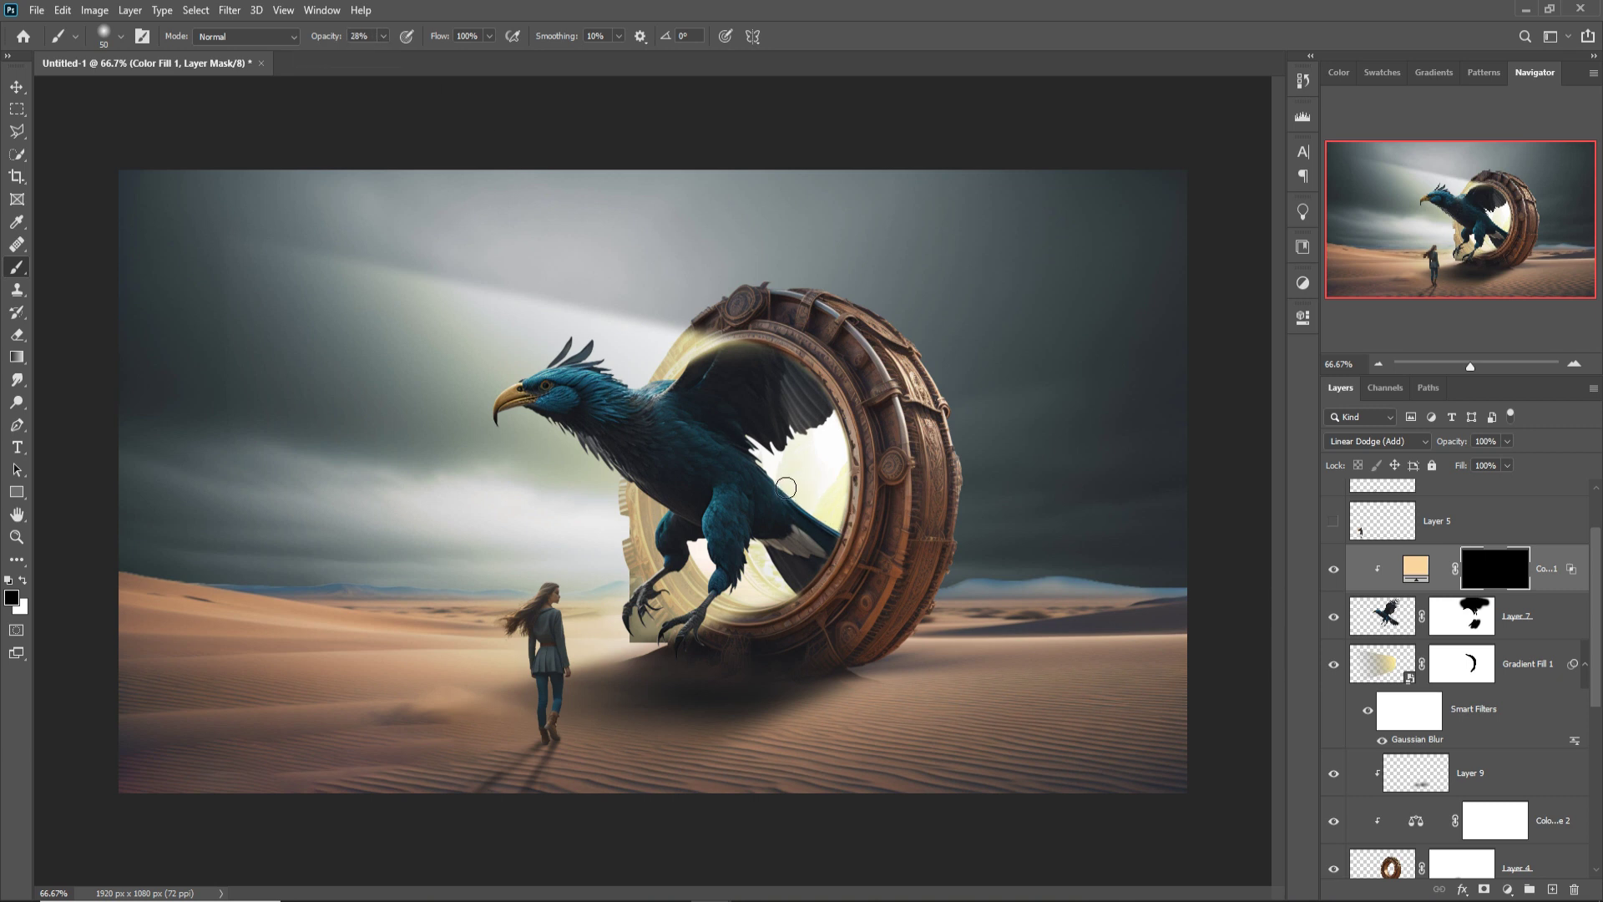
key(x)
- Paint white on the color fill's mask to light the bird's tail, wing edge and crest, reducing the brush to size 70
mouse_move(852, 528)
mouse_down()
mouse_move(794, 494)
mouse_move(867, 538)
mouse_move(806, 509)
mouse_move(840, 518)
mouse_move(799, 493)
mouse_move(855, 534)
mouse_move(762, 455)
mouse_move(776, 473)
mouse_move(844, 478)
mouse_move(801, 447)
mouse_move(841, 482)
mouse_move(820, 444)
mouse_move(848, 472)
mouse_move(863, 444)
mouse_up()
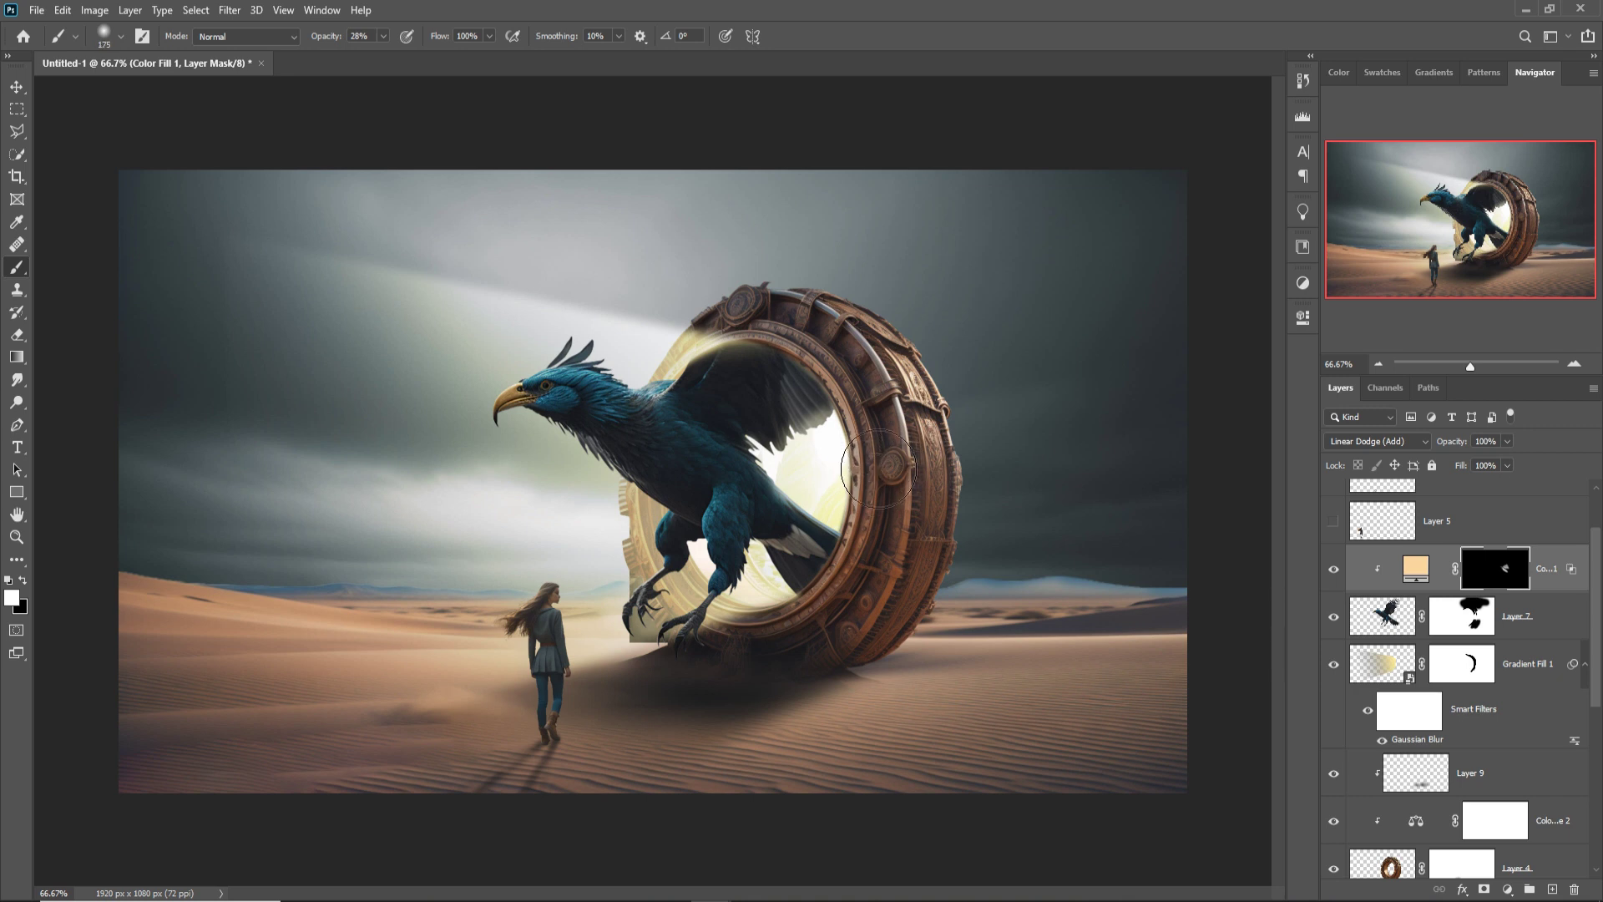
key(bracketleft)
key(bracketleft)
key(bracketleft)
key(bracketleft)
key(bracketleft)
key(bracketleft)
key(bracketleft)
mouse_move(821, 354)
mouse_down()
mouse_move(774, 346)
mouse_move(897, 409)
mouse_move(713, 346)
mouse_move(663, 389)
mouse_up()
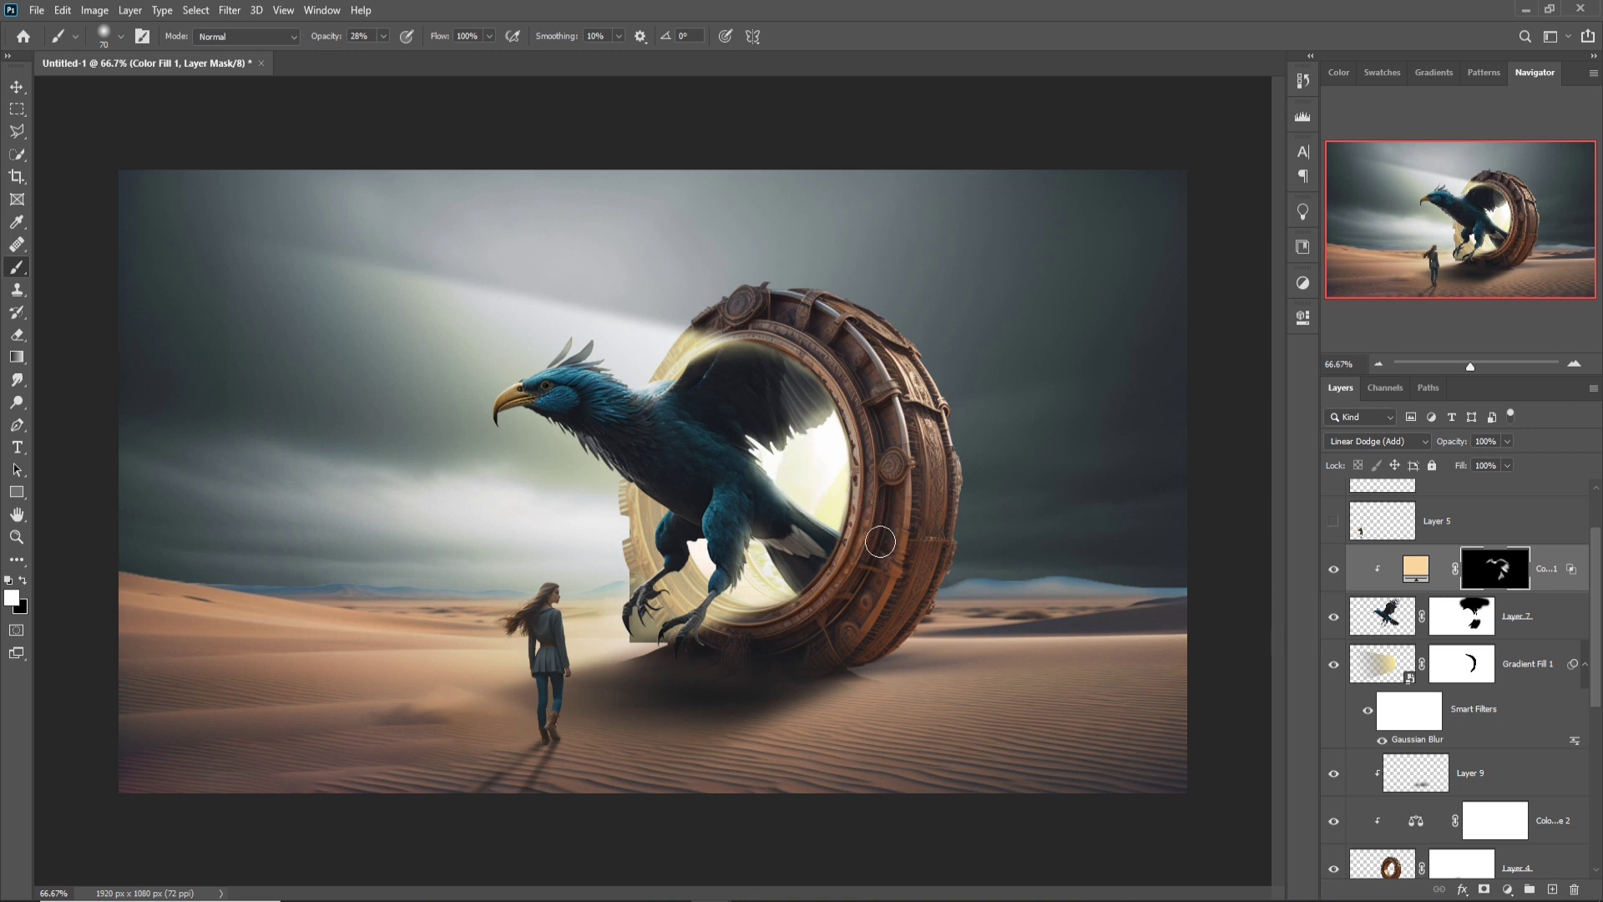
- Enlarge the brush to size 150 and paint white on the mask to light the bird's back, neck and legs
key(bracketright)
key(bracketright)
key(bracketright)
key(bracketright)
key(bracketright)
mouse_move(825, 527)
mouse_down()
mouse_move(897, 559)
mouse_move(777, 429)
mouse_move(609, 376)
mouse_up()
mouse_move(860, 561)
mouse_down()
mouse_move(668, 568)
mouse_move(618, 501)
mouse_move(634, 618)
mouse_move(668, 522)
mouse_move(664, 597)
mouse_move(734, 634)
mouse_move(671, 665)
mouse_move(762, 561)
mouse_move(759, 539)
mouse_move(776, 703)
mouse_move(805, 654)
mouse_move(886, 672)
mouse_move(724, 505)
mouse_move(762, 541)
mouse_move(735, 542)
mouse_up()
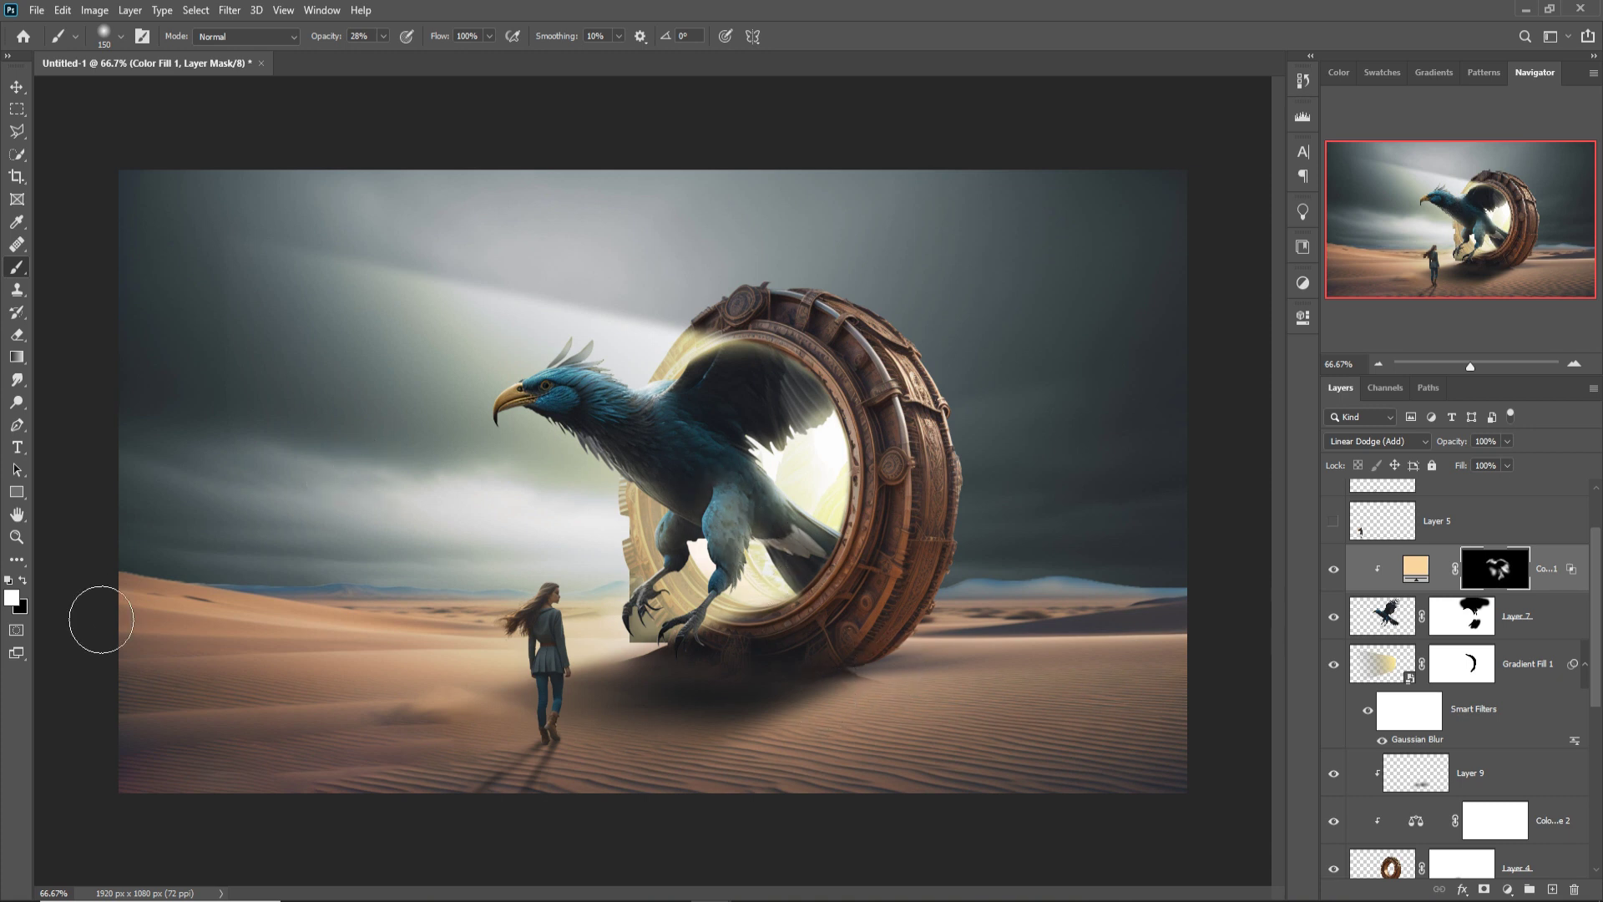
- Paint black on the mask with a size 70 brush to reduce excess glow on the bird's body and wing
click(23, 581)
key(bracketleft)
key(bracketleft)
key(bracketleft)
key(bracketleft)
key(bracketleft)
mouse_move(764, 498)
mouse_down()
mouse_move(761, 561)
mouse_move(761, 516)
mouse_move(747, 552)
mouse_move(747, 532)
mouse_move(754, 593)
mouse_move(751, 494)
mouse_move(738, 586)
mouse_move(755, 512)
mouse_move(802, 507)
mouse_up()
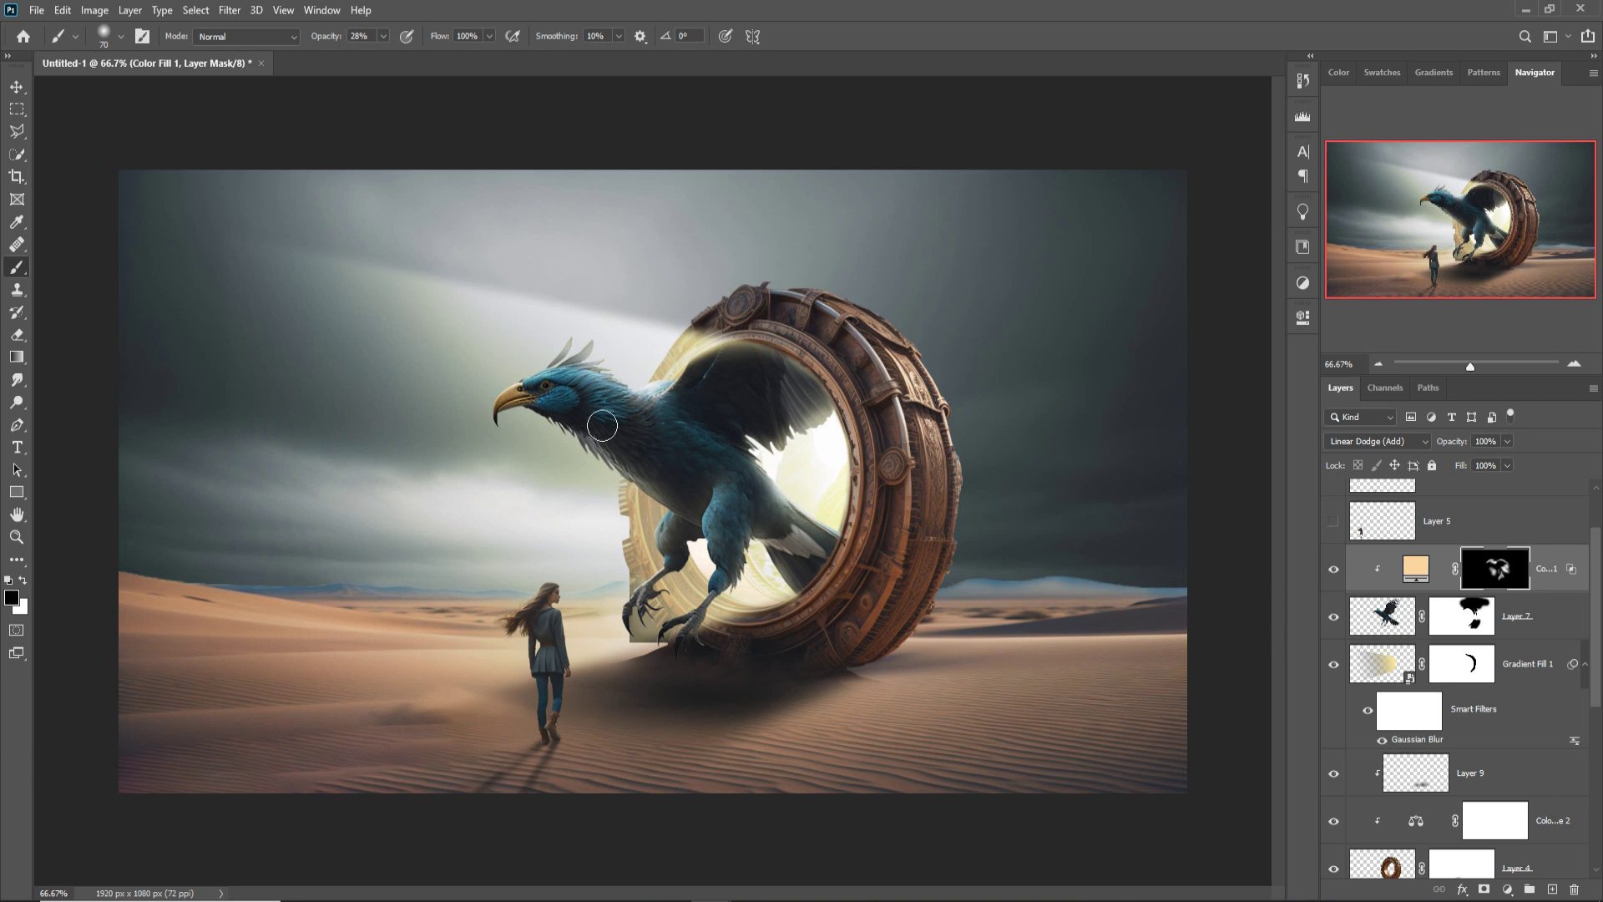
mouse_move(776, 393)
mouse_down()
mouse_move(823, 429)
mouse_move(801, 395)
mouse_move(826, 425)
mouse_move(812, 402)
mouse_move(763, 397)
mouse_move(808, 411)
mouse_move(772, 386)
mouse_move(803, 402)
mouse_move(780, 412)
mouse_move(800, 410)
mouse_move(736, 395)
mouse_move(792, 428)
mouse_move(761, 408)
mouse_move(796, 415)
mouse_move(772, 383)
mouse_move(791, 394)
mouse_move(725, 383)
mouse_move(765, 379)
mouse_up()
click(16, 86)
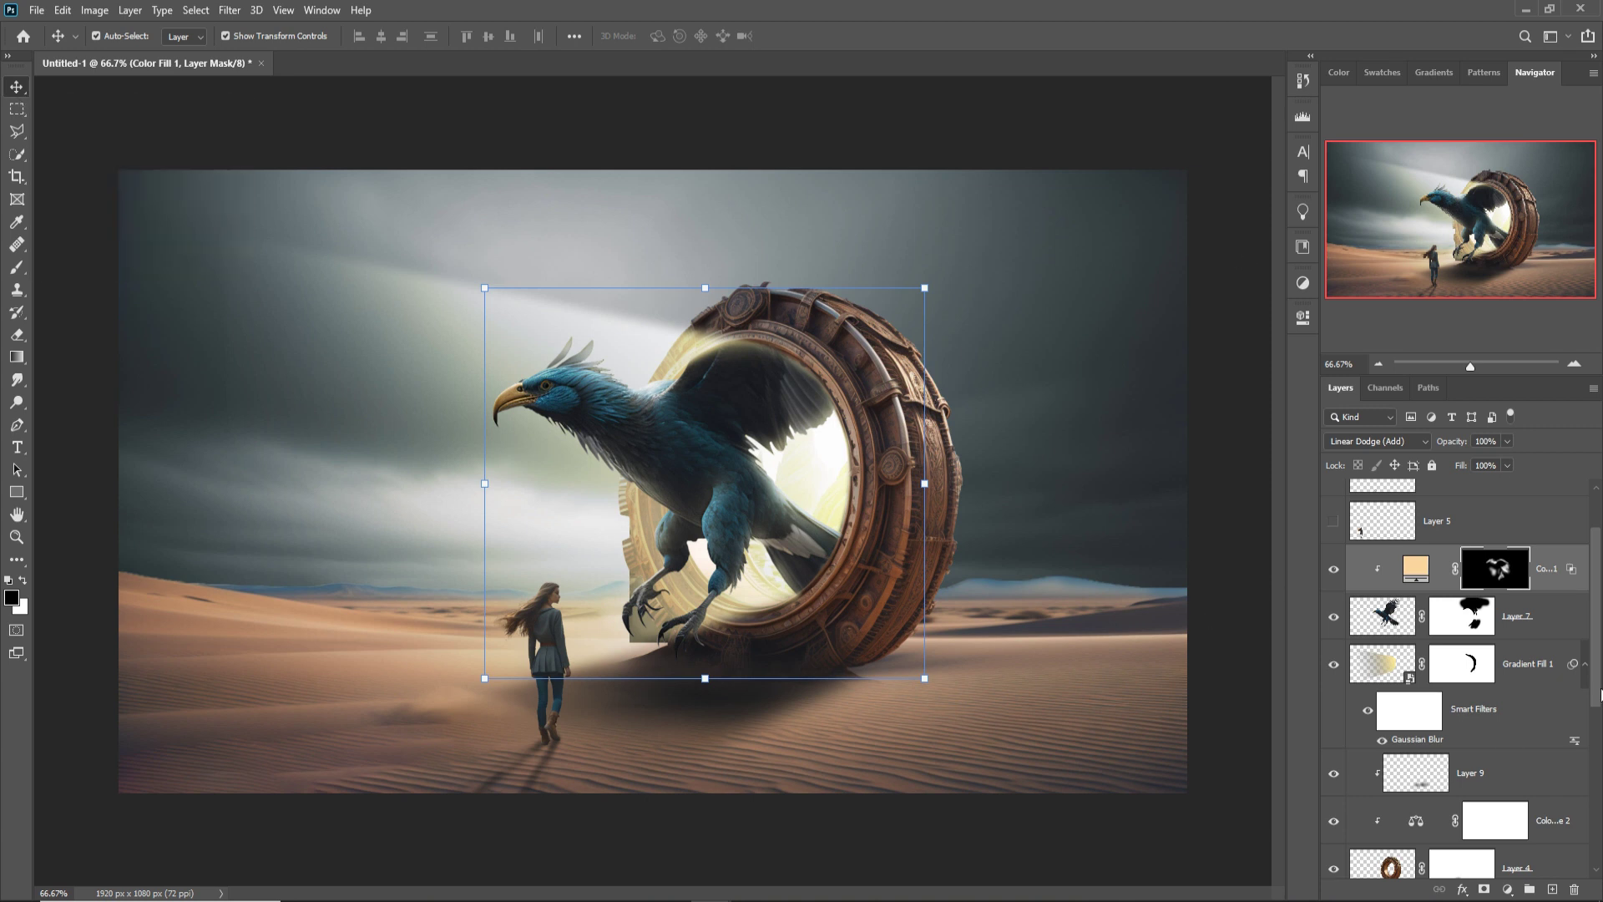
- Add a Curves adjustment clipped to the desert above Color Balance 1 and pull its midpoint down to darken the sand
scroll(1600, 693, down, 8)
click(1504, 742)
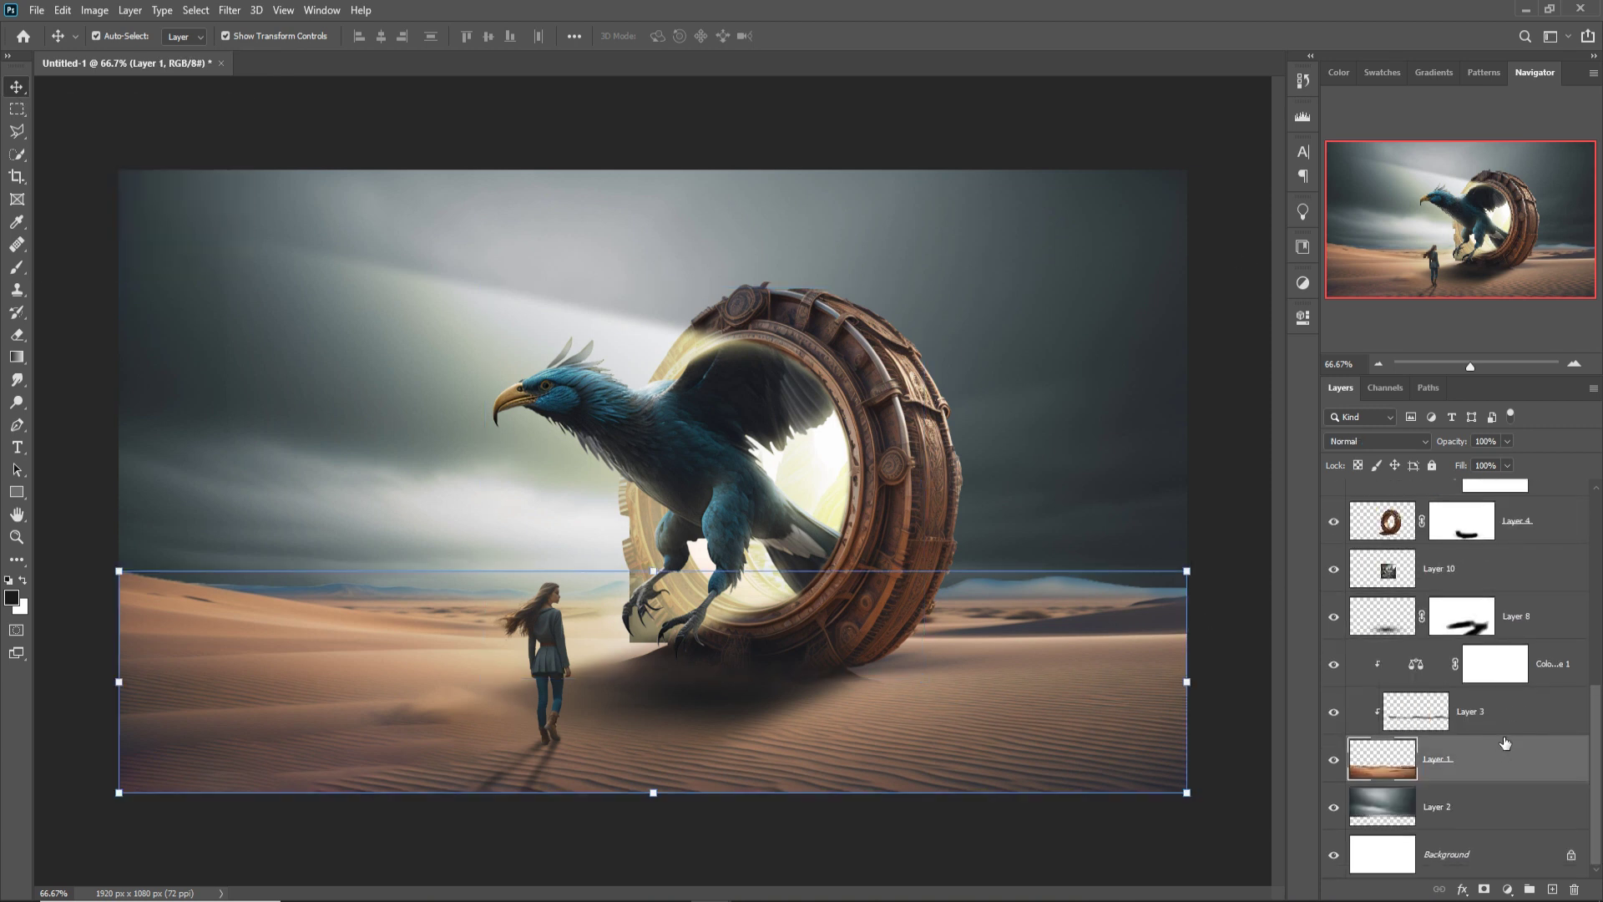
click(1555, 666)
click(1508, 890)
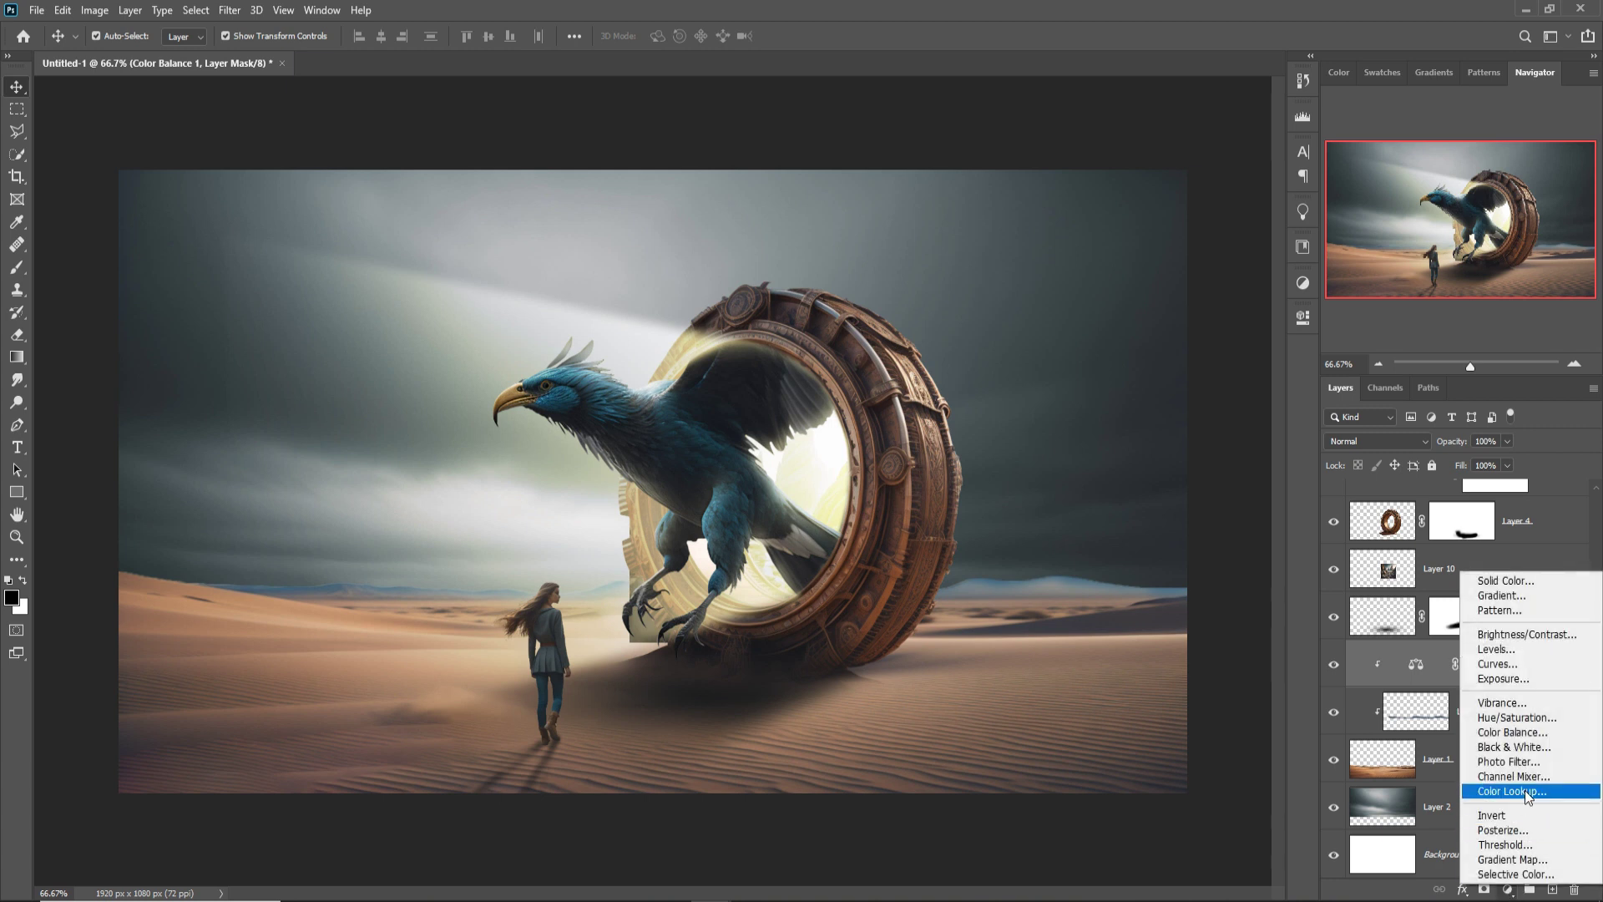
click(1498, 664)
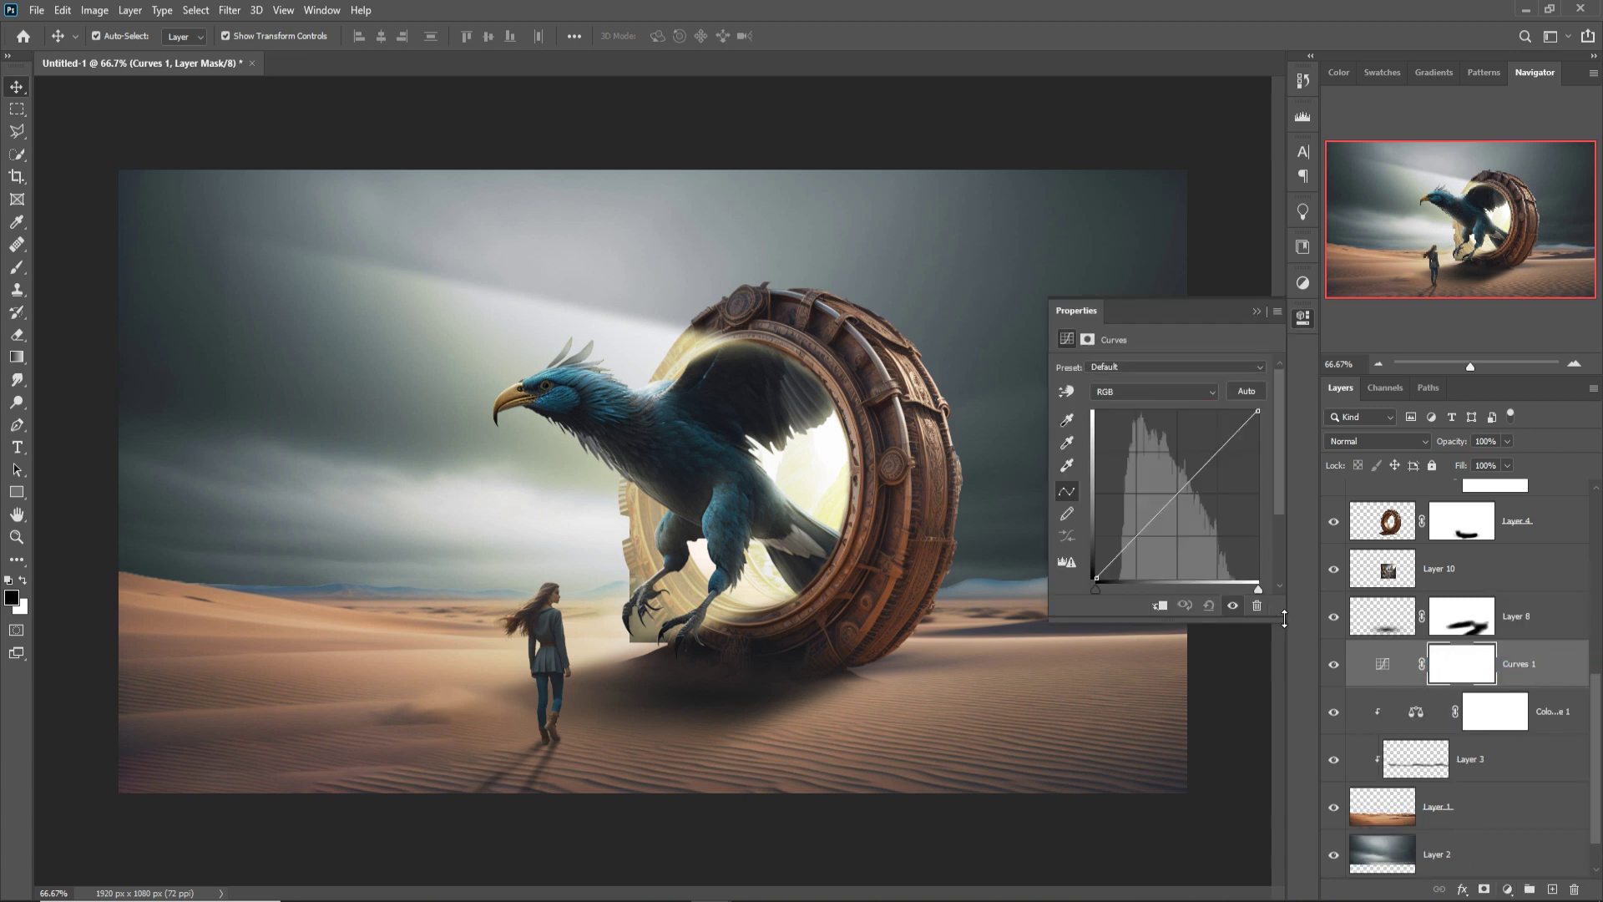
click(1160, 607)
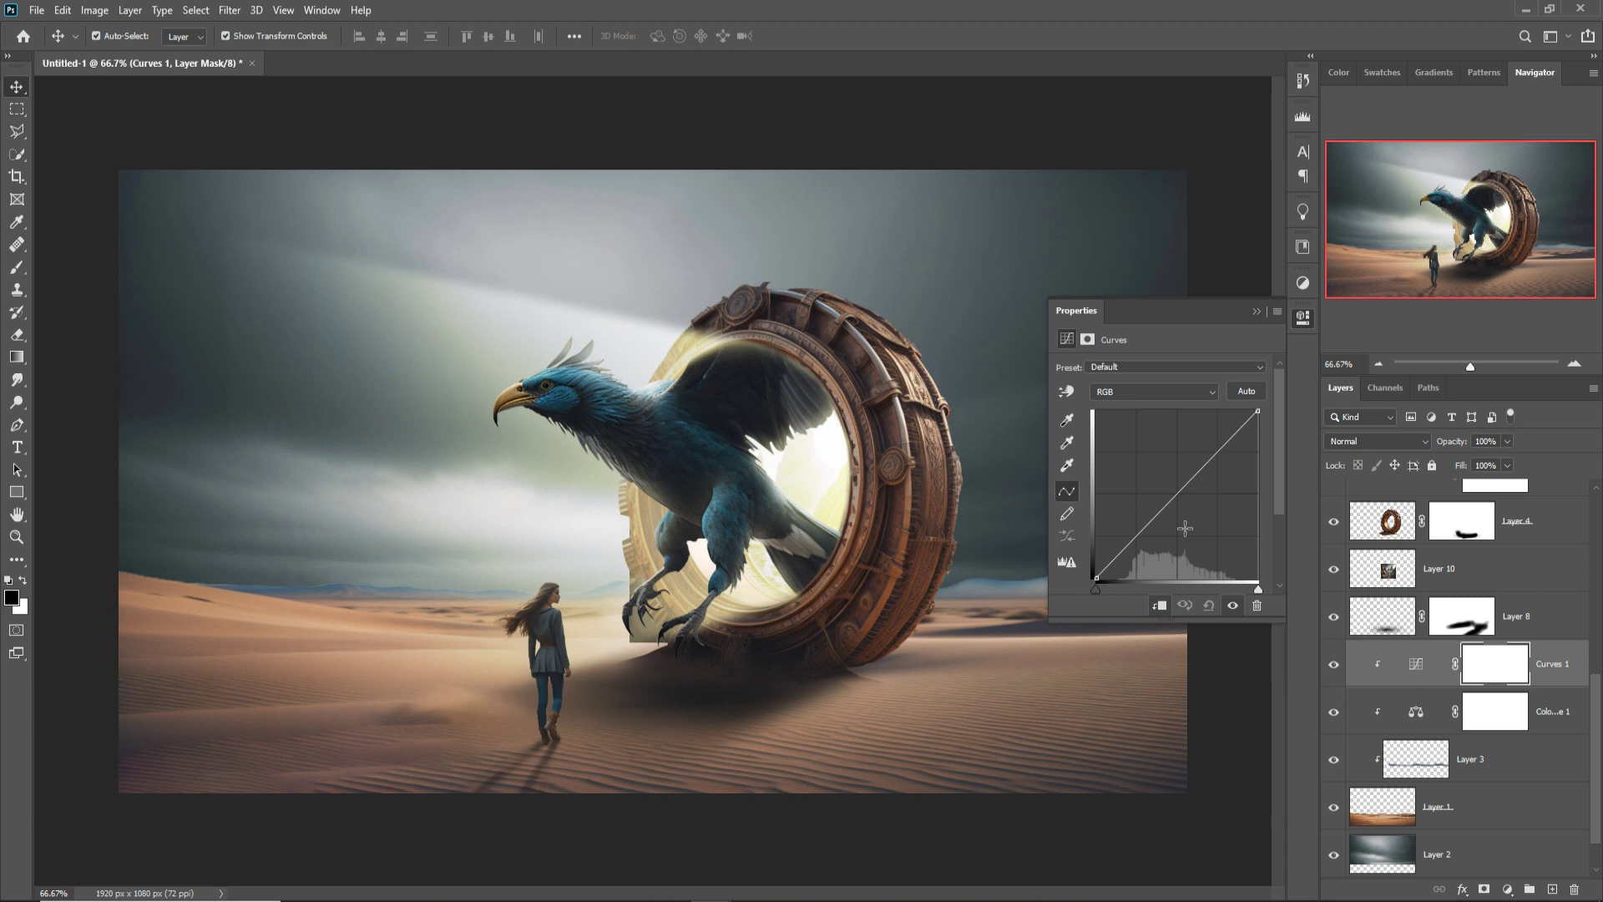
drag(1184, 506, 1199, 508)
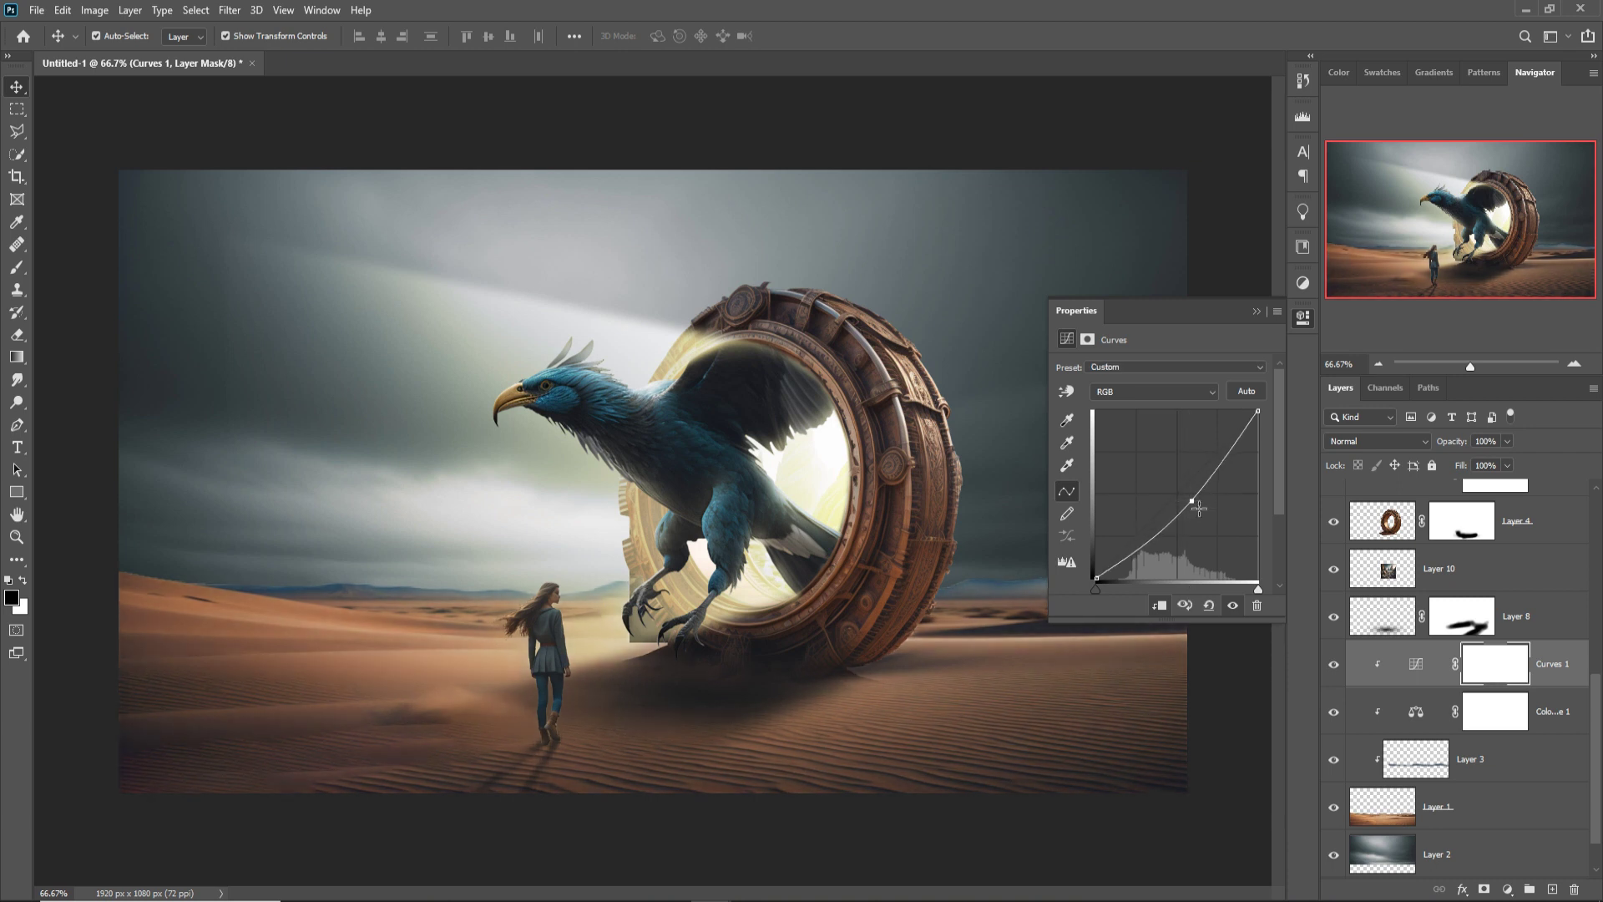
click(1256, 313)
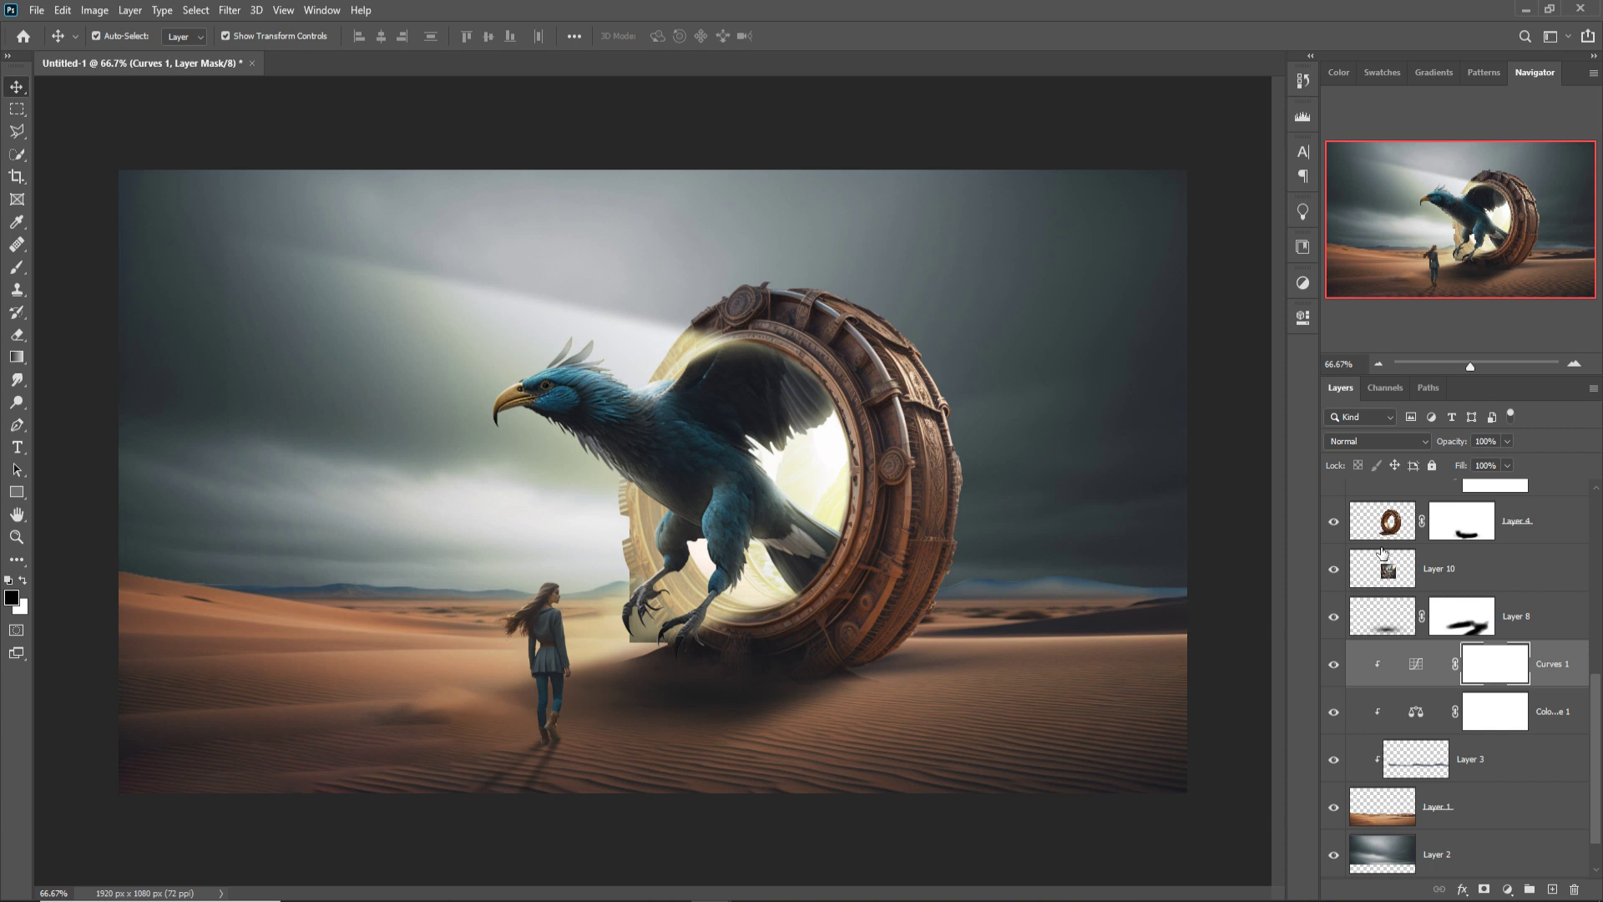
- Add an Exposure adjustment clipped to the desert above Curves 1 and set its exposure to -1.50
click(1523, 795)
click(1556, 676)
click(1508, 889)
click(1495, 686)
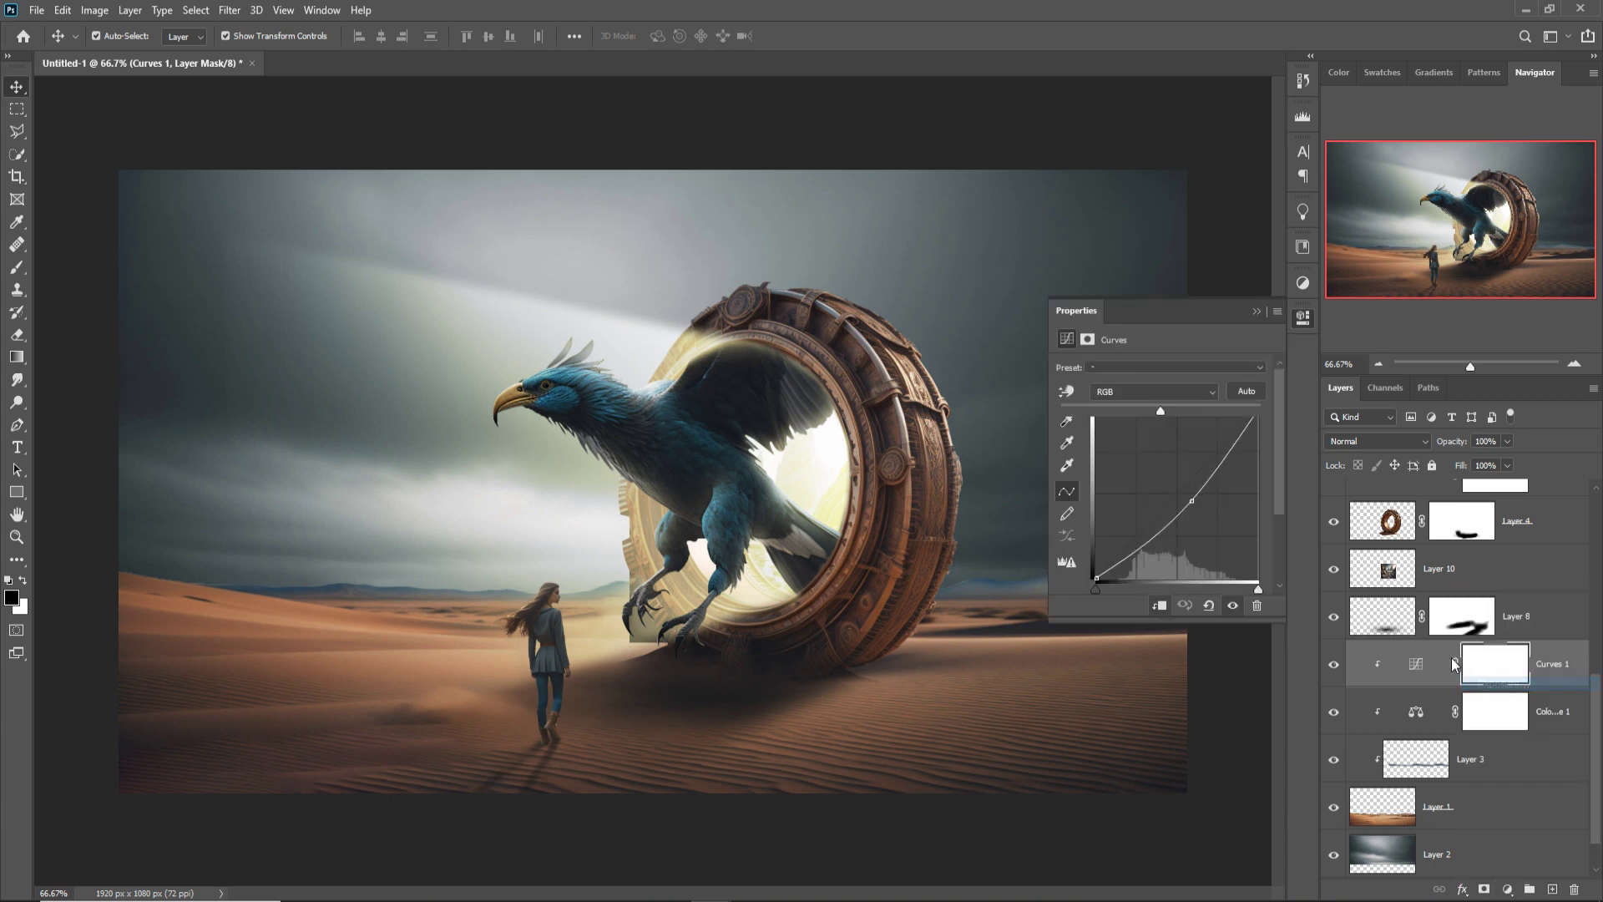
click(1161, 606)
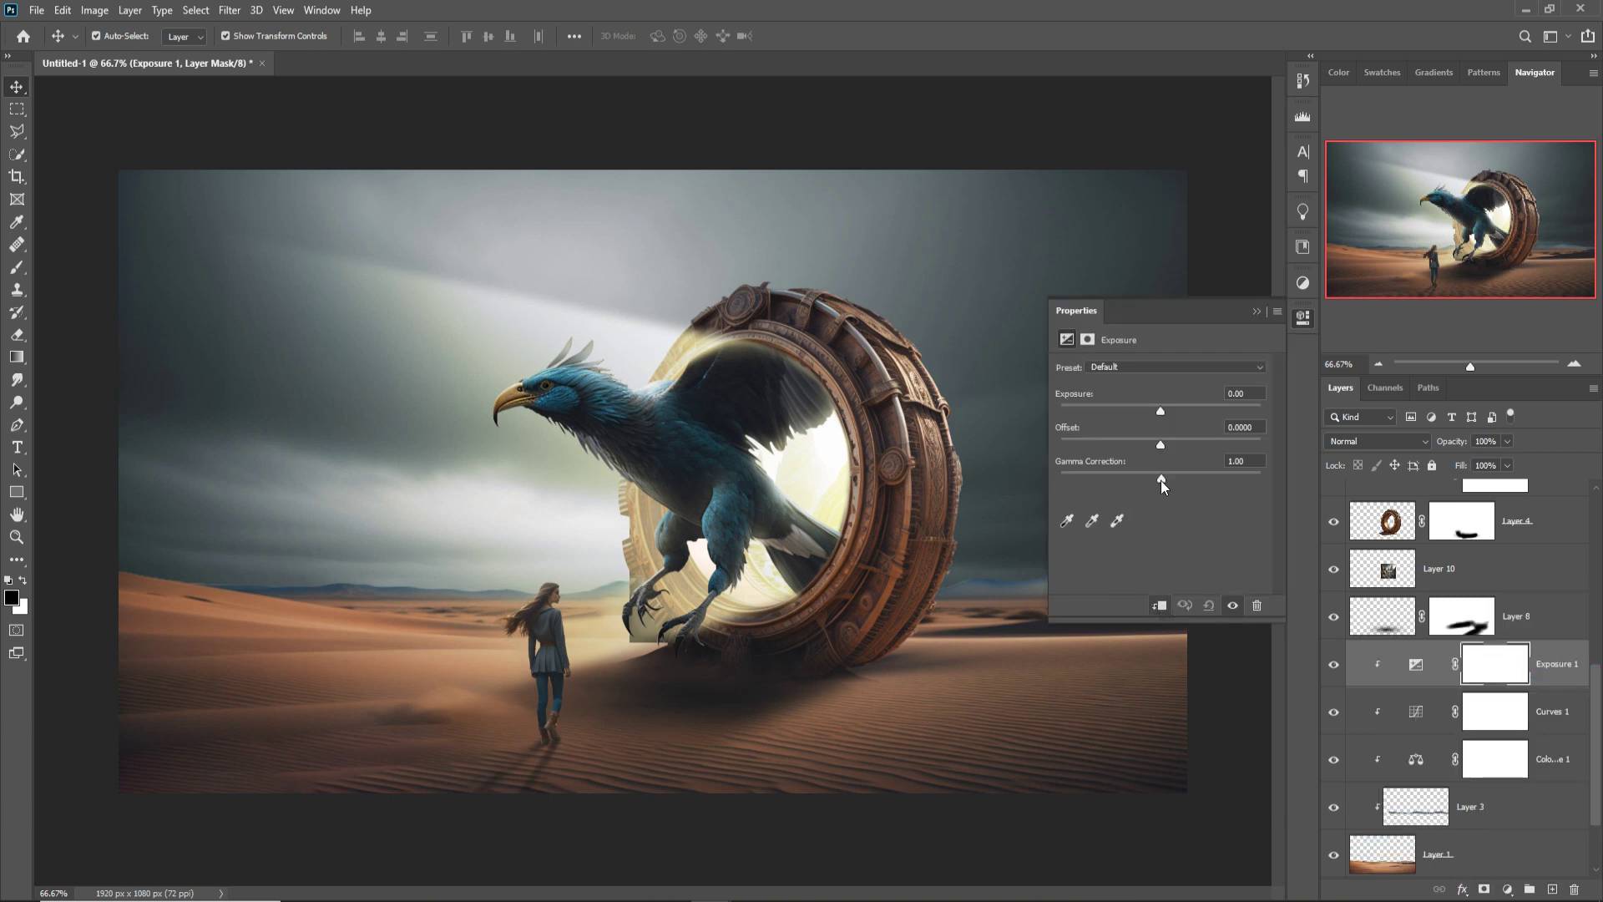
drag(1161, 417, 1142, 425)
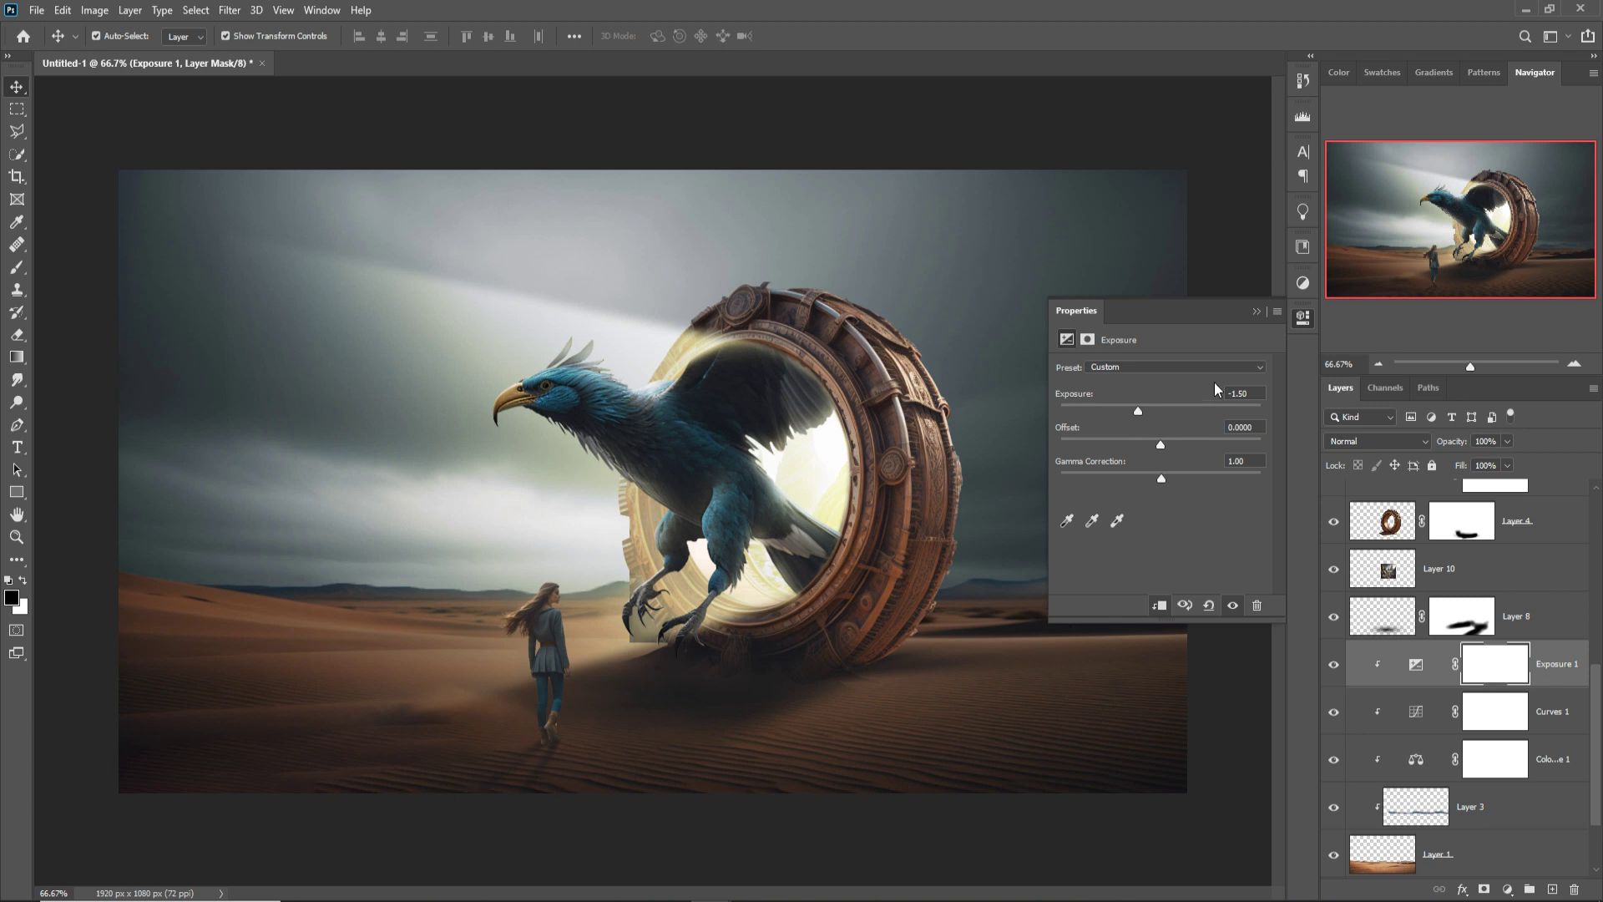
click(1255, 313)
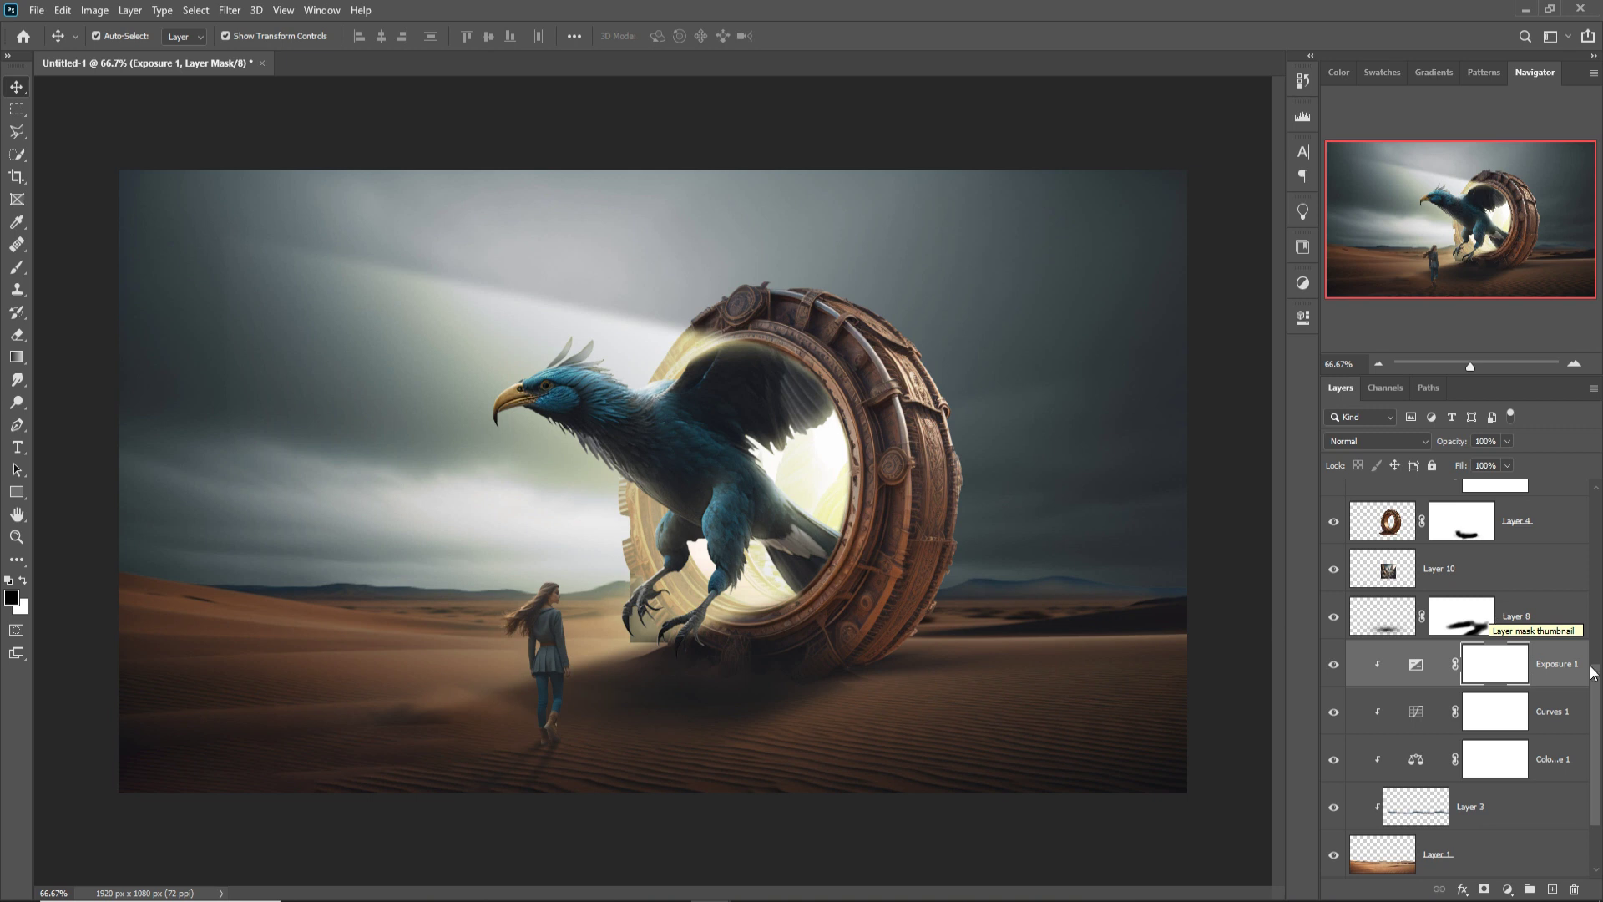
- Add a Color Balance adjustment clipped to the sky on Layer 2 and shift its midtones slightly toward blue
scroll(1508, 690, down, 2)
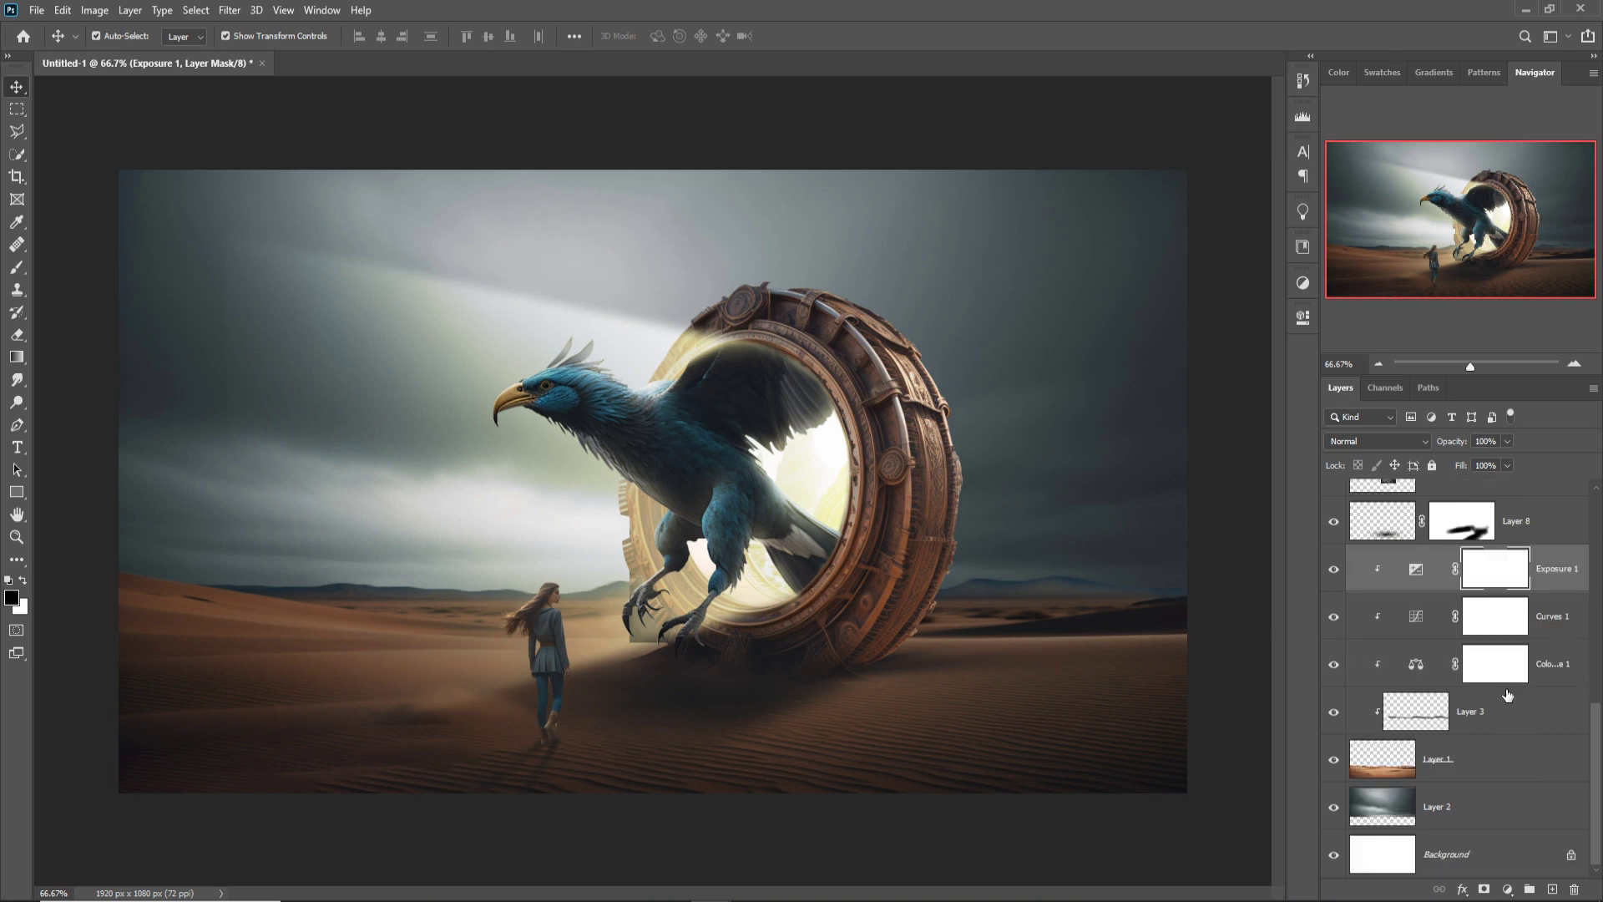
click(1497, 811)
click(1508, 890)
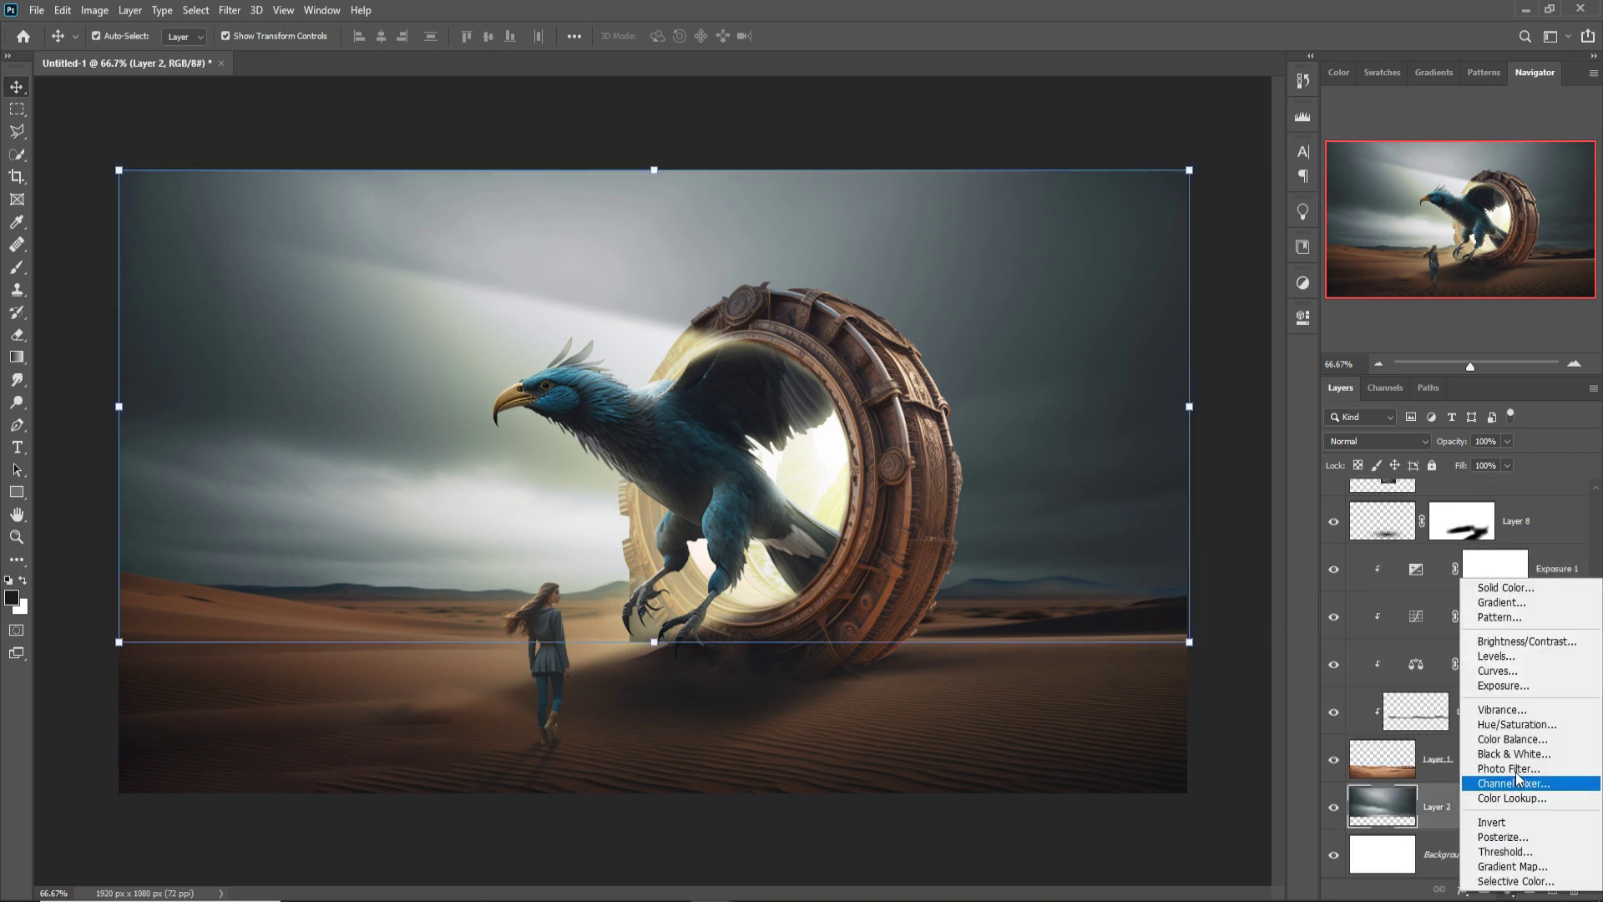
click(1512, 738)
click(1159, 606)
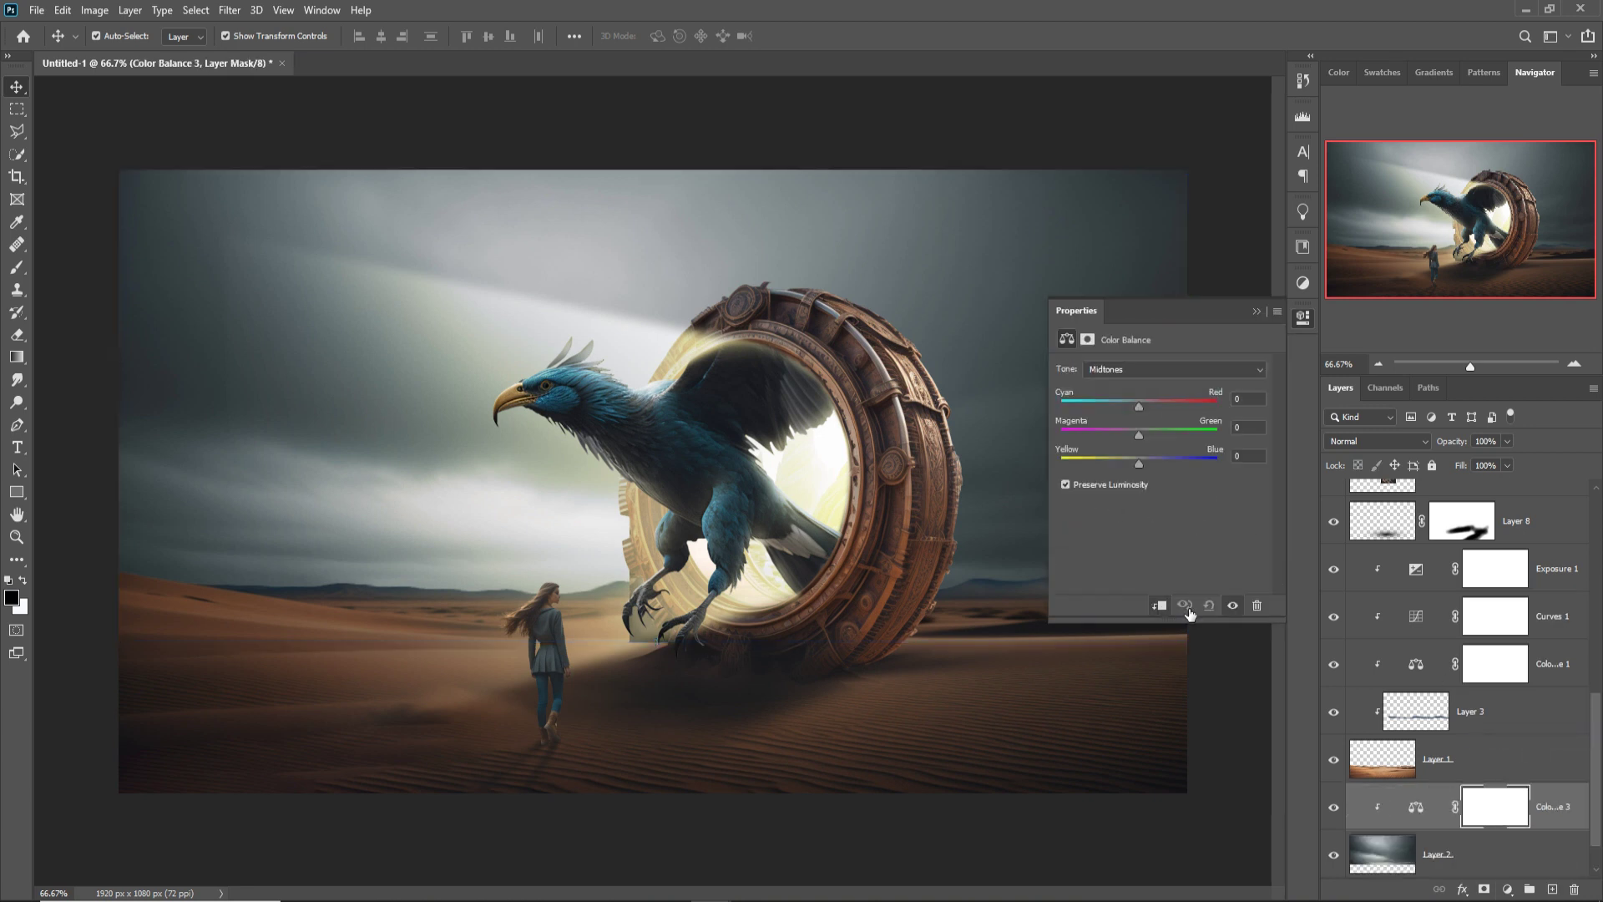
drag(1139, 466, 1144, 464)
click(1256, 311)
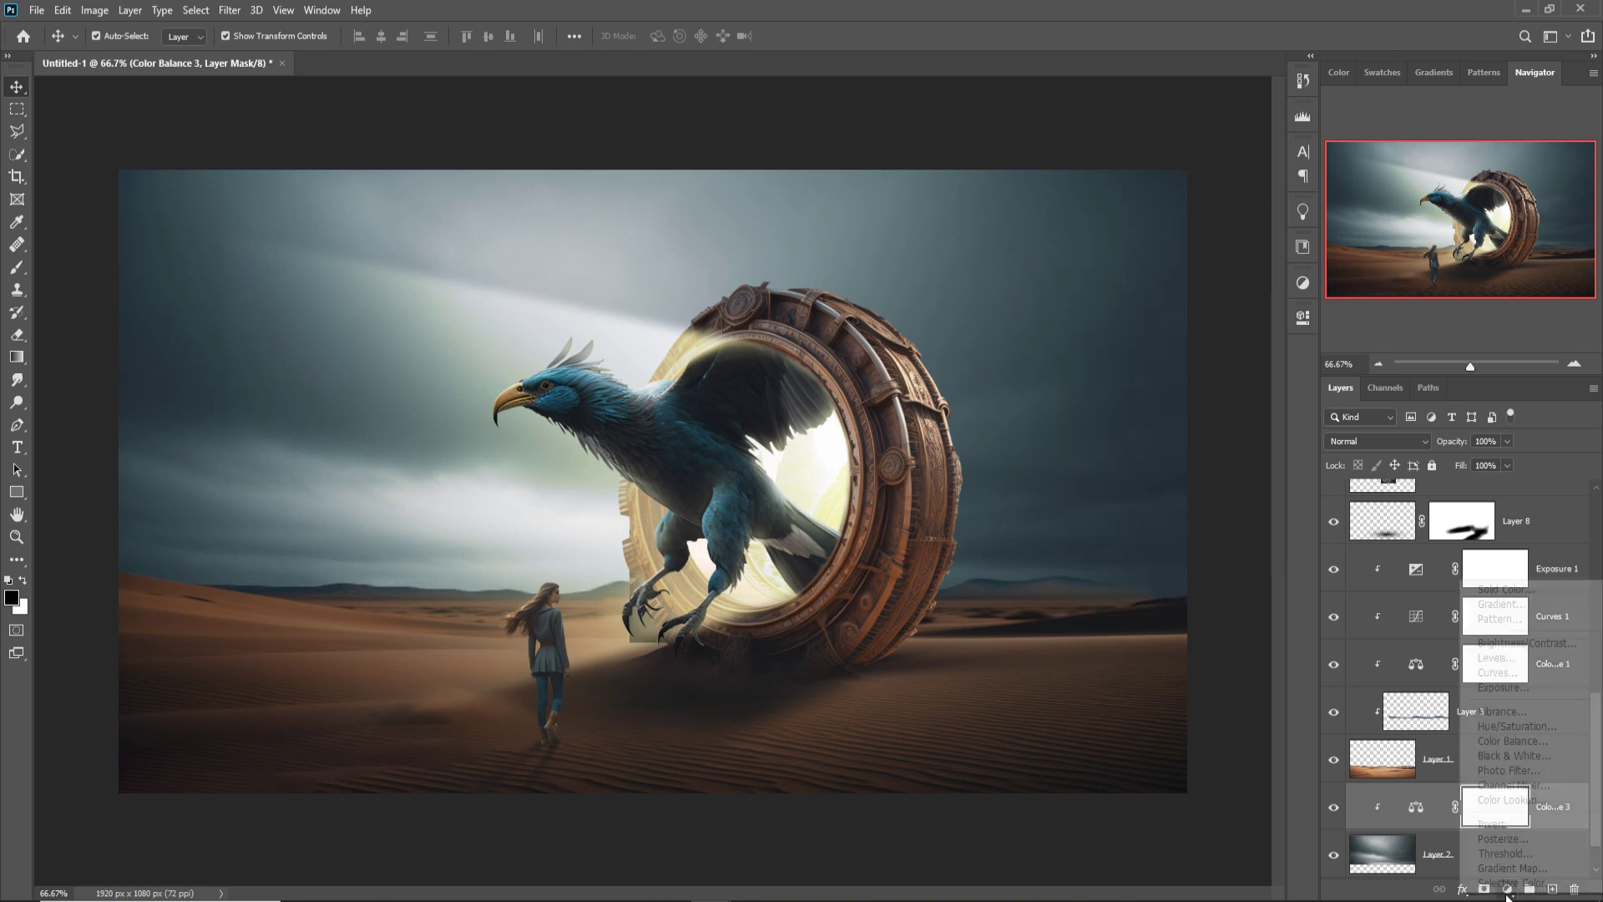
- Add a Curves adjustment clipped to the sky and pull its midpoint down to darken the clouds
click(1508, 889)
click(1505, 673)
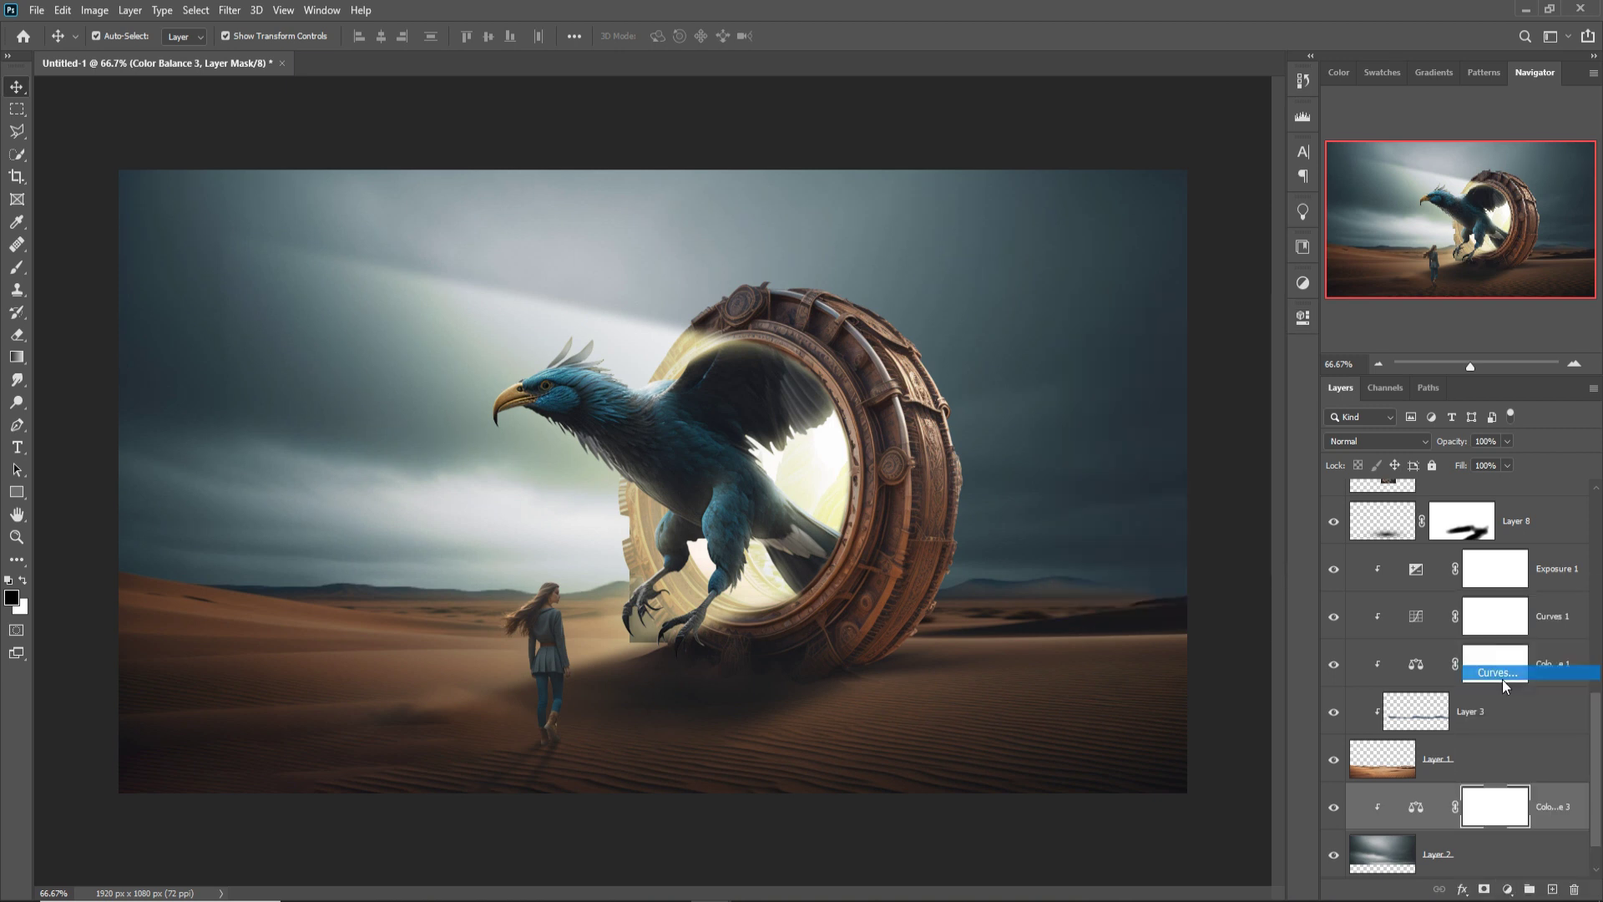
click(1177, 493)
mouse_move(1184, 500)
mouse_down()
mouse_move(1205, 501)
mouse_move(1192, 508)
mouse_up()
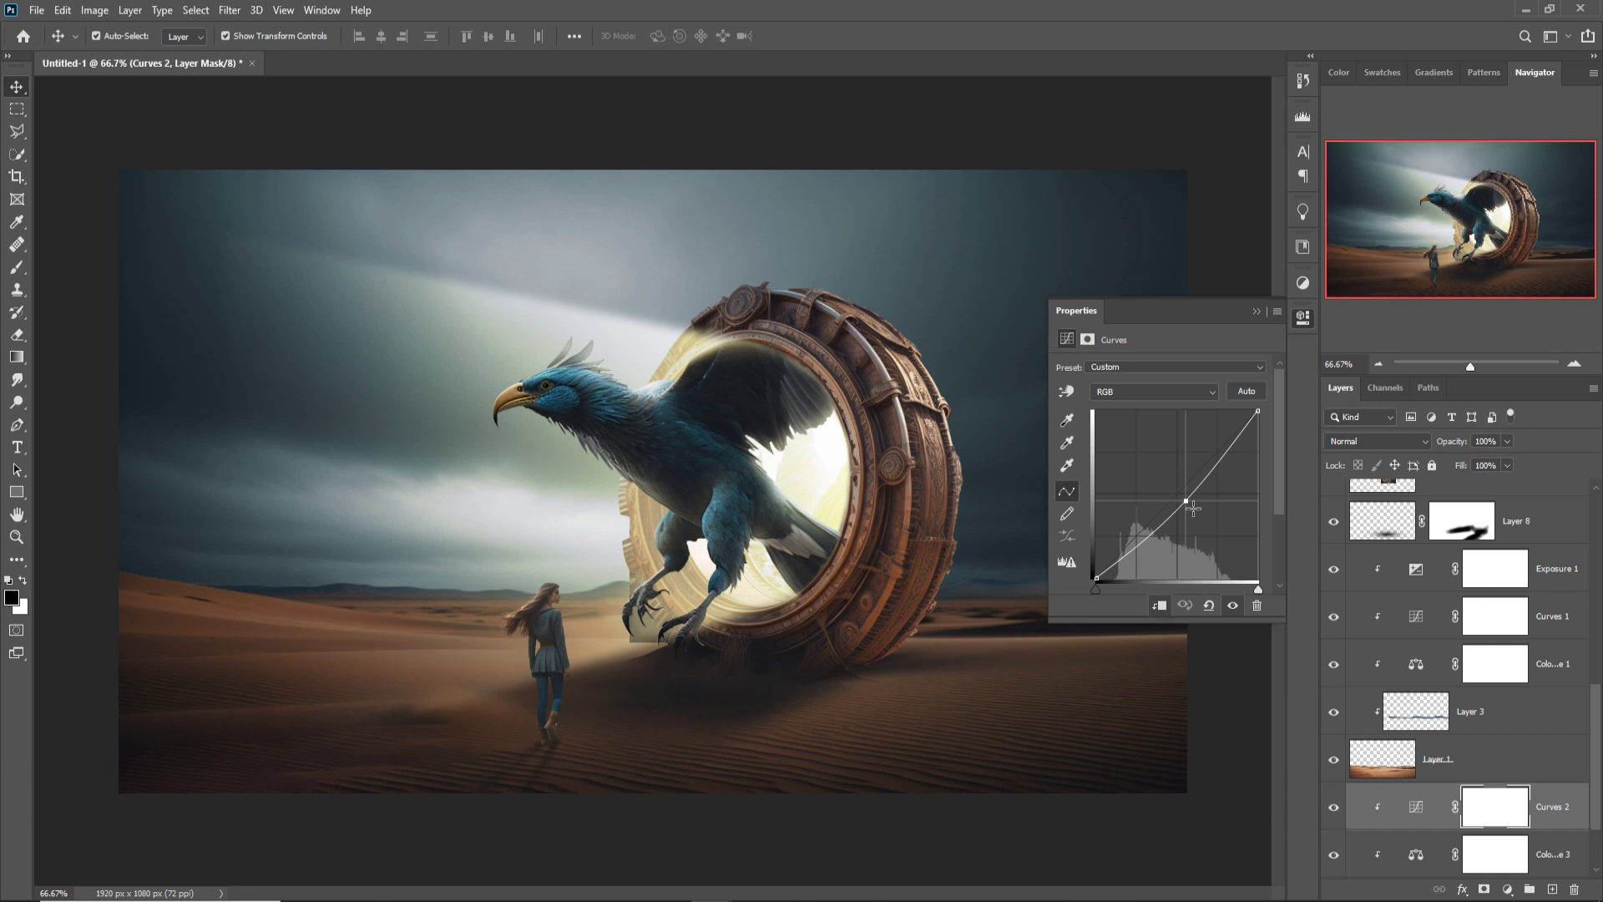
click(1256, 312)
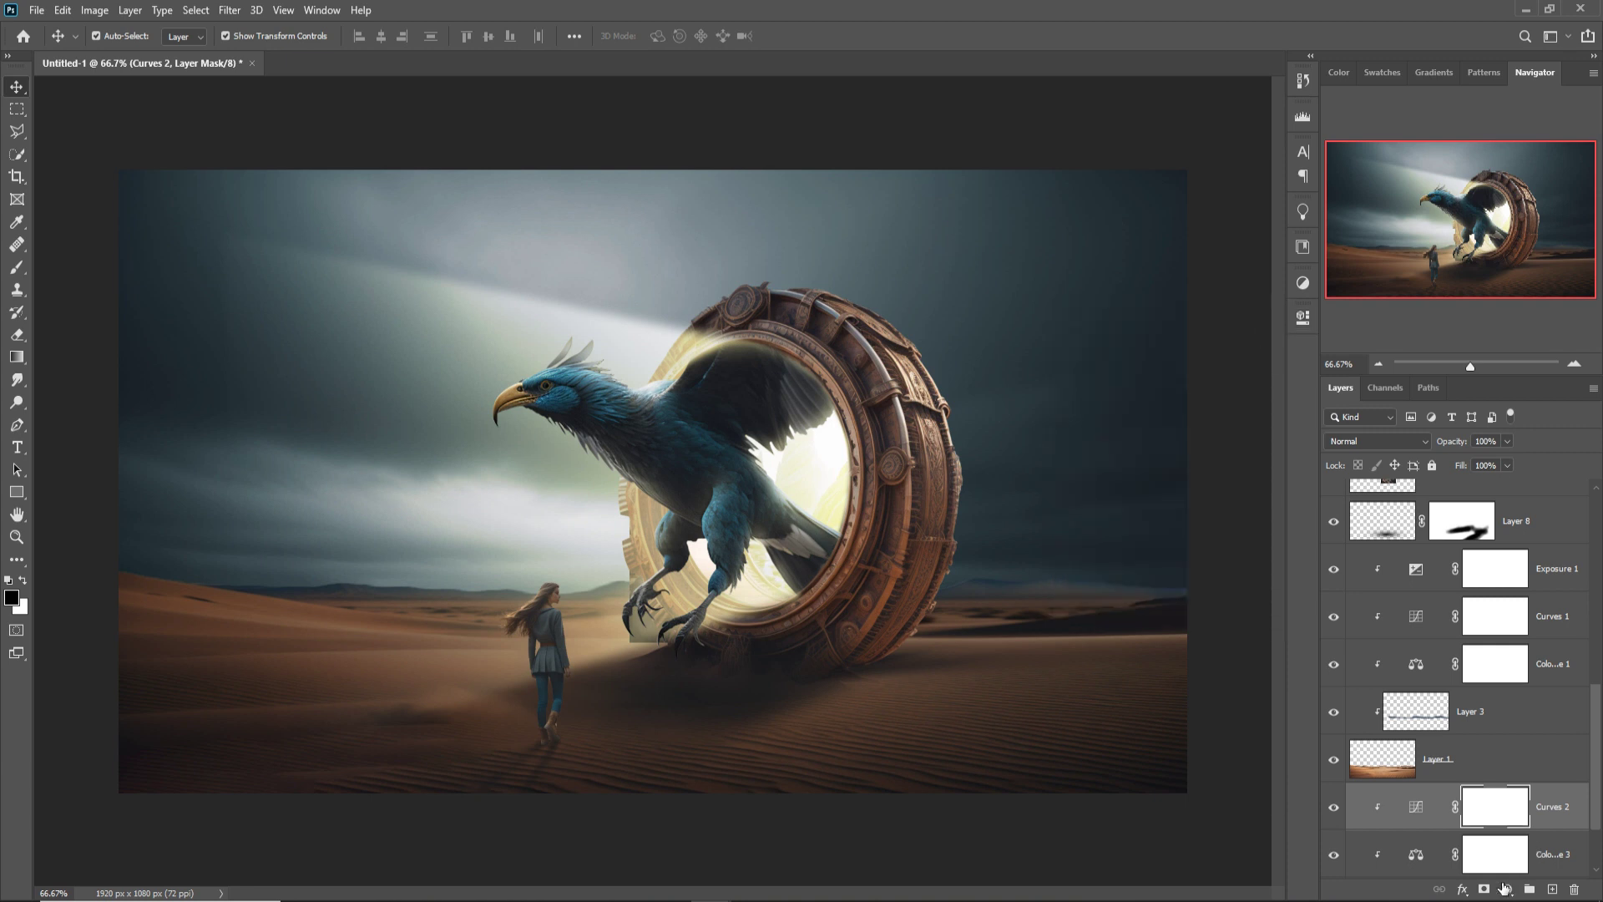
- Add an Exposure adjustment clipped to the sky above Curves 2 and set its exposure to -1.61
click(1512, 890)
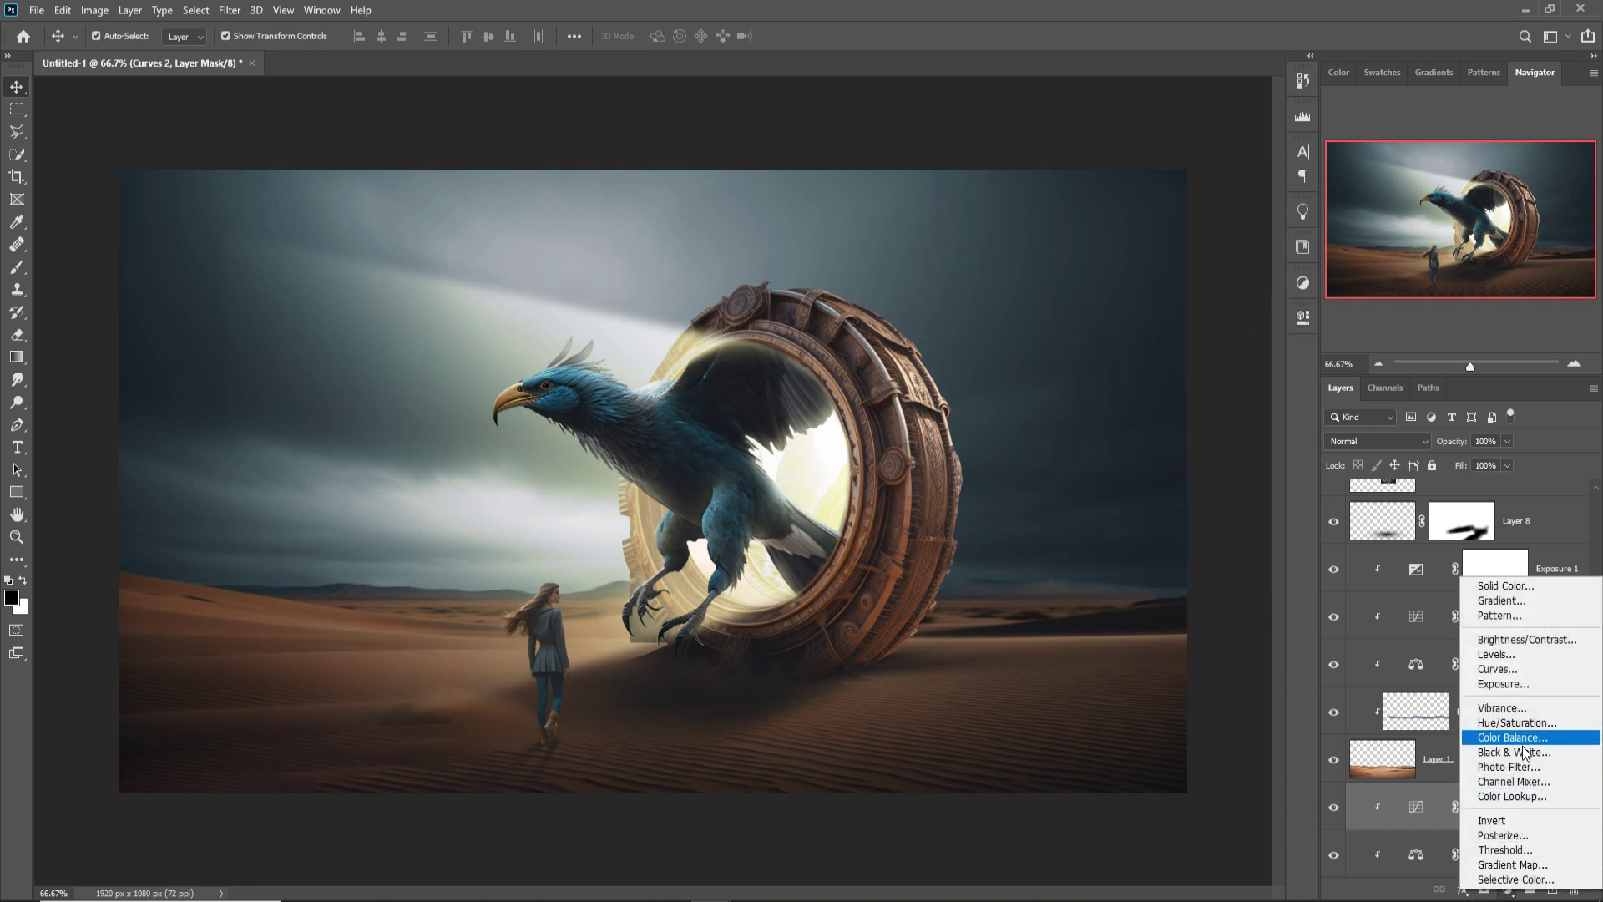
click(1516, 684)
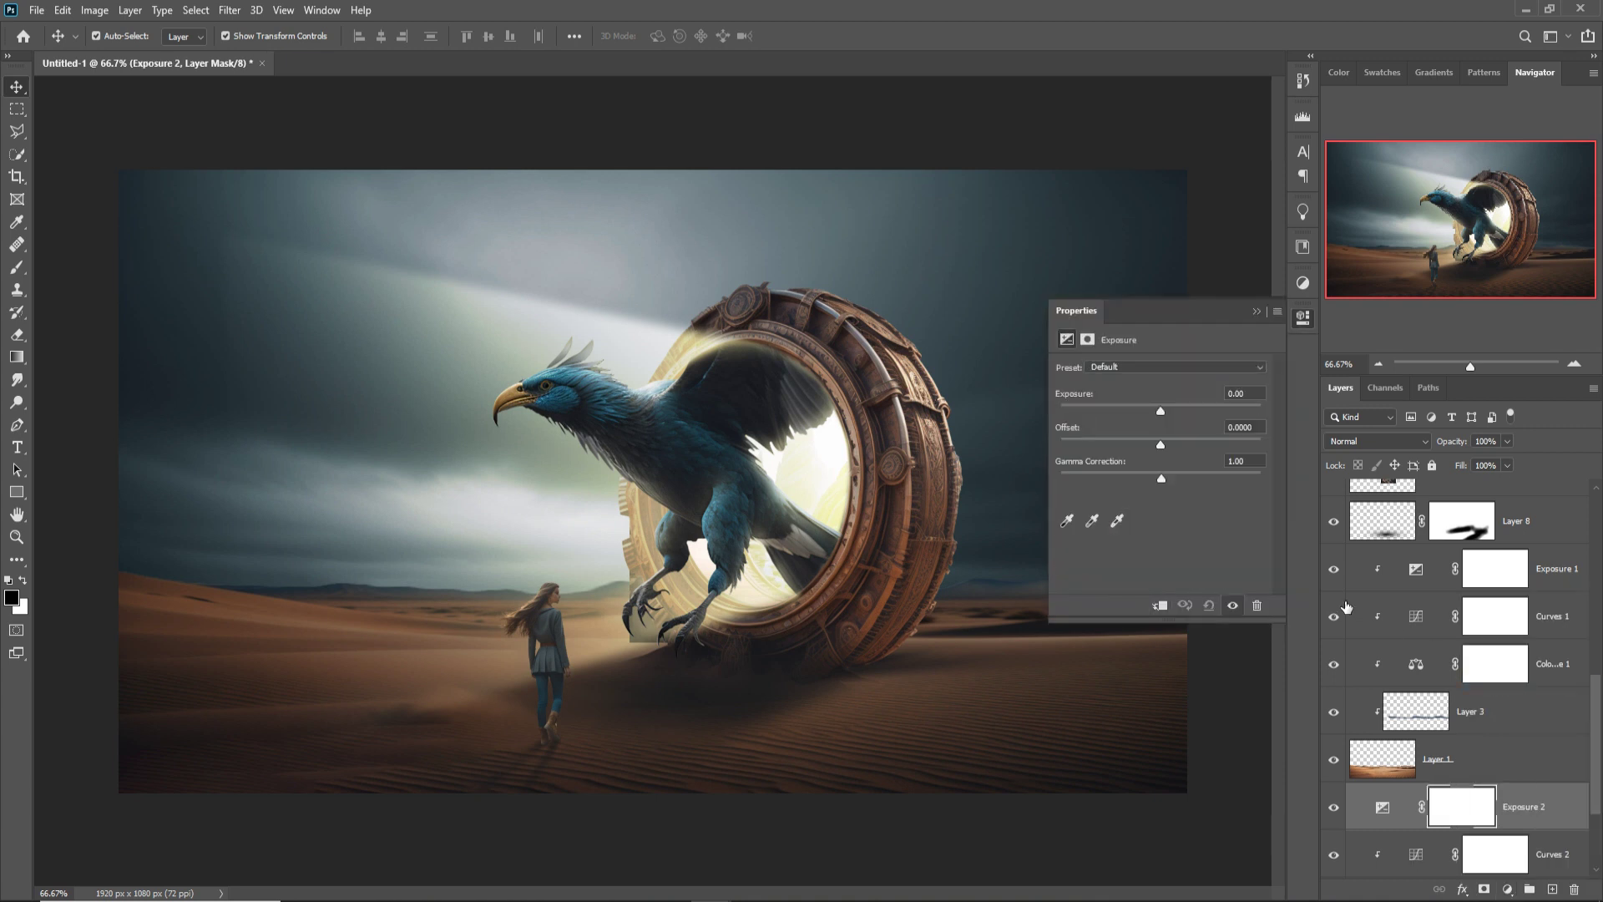
click(1160, 606)
drag(1160, 412, 1140, 413)
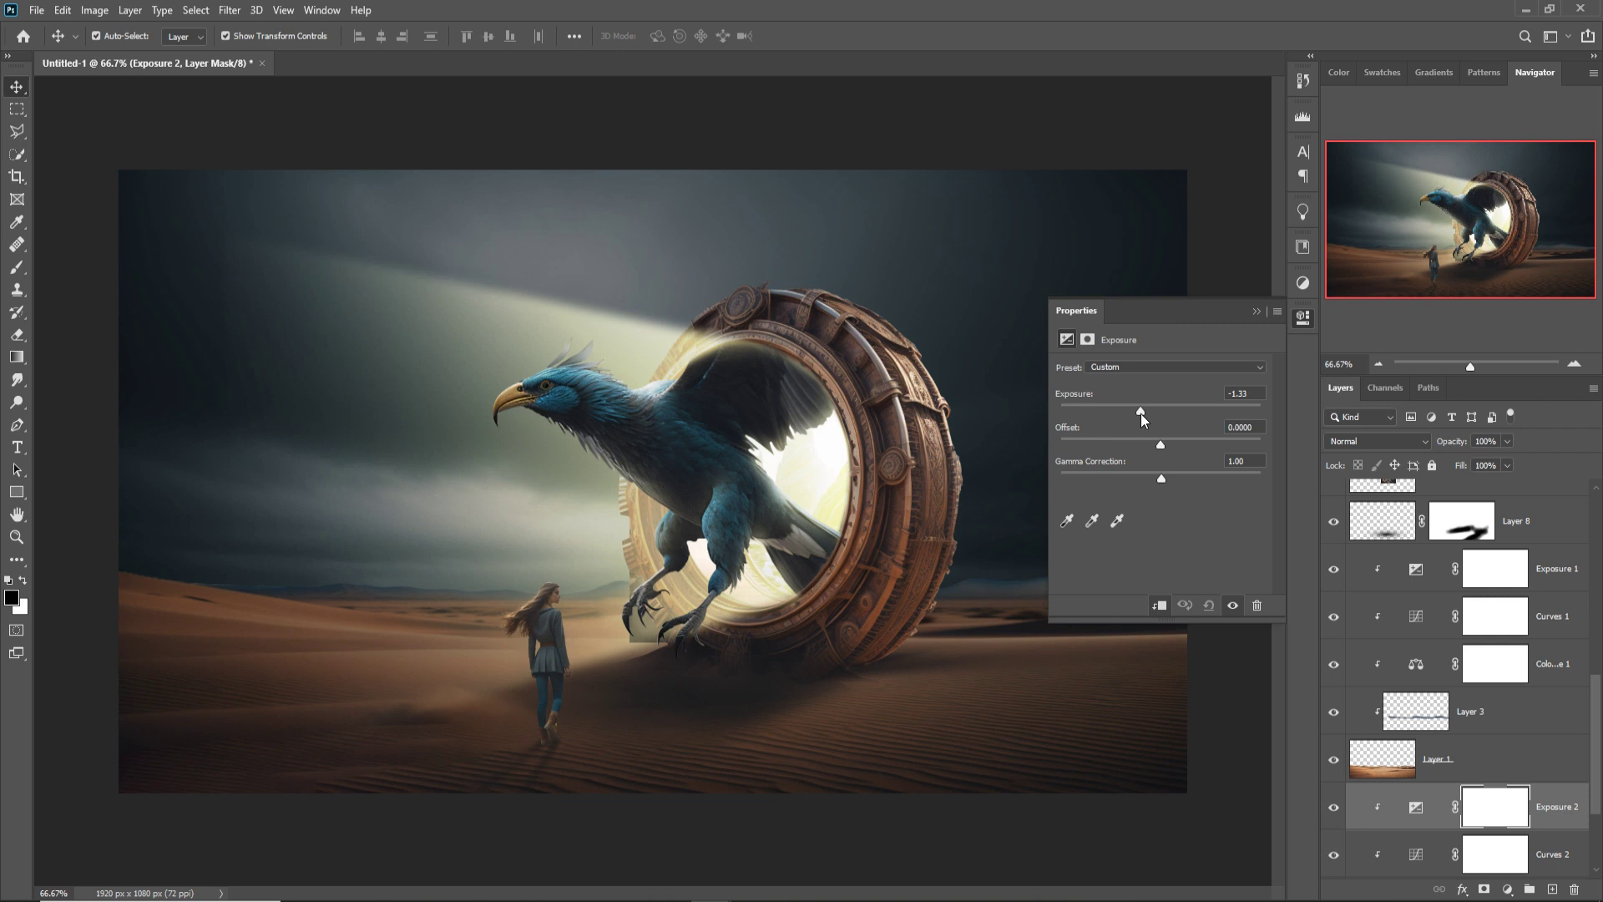
drag(1141, 413, 1139, 413)
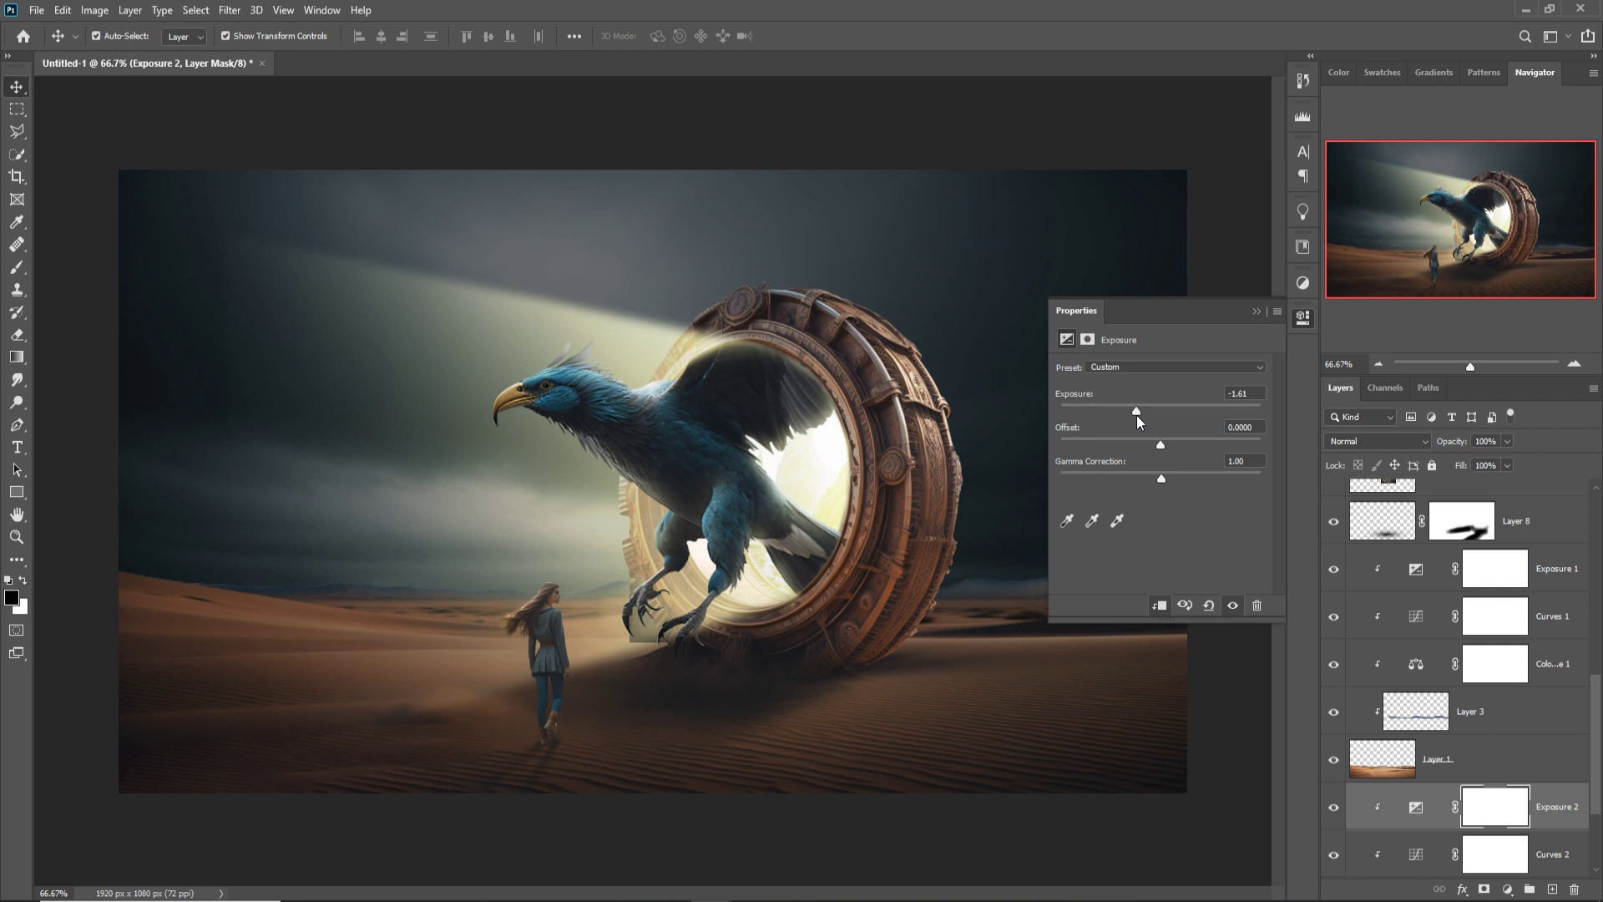
click(1256, 312)
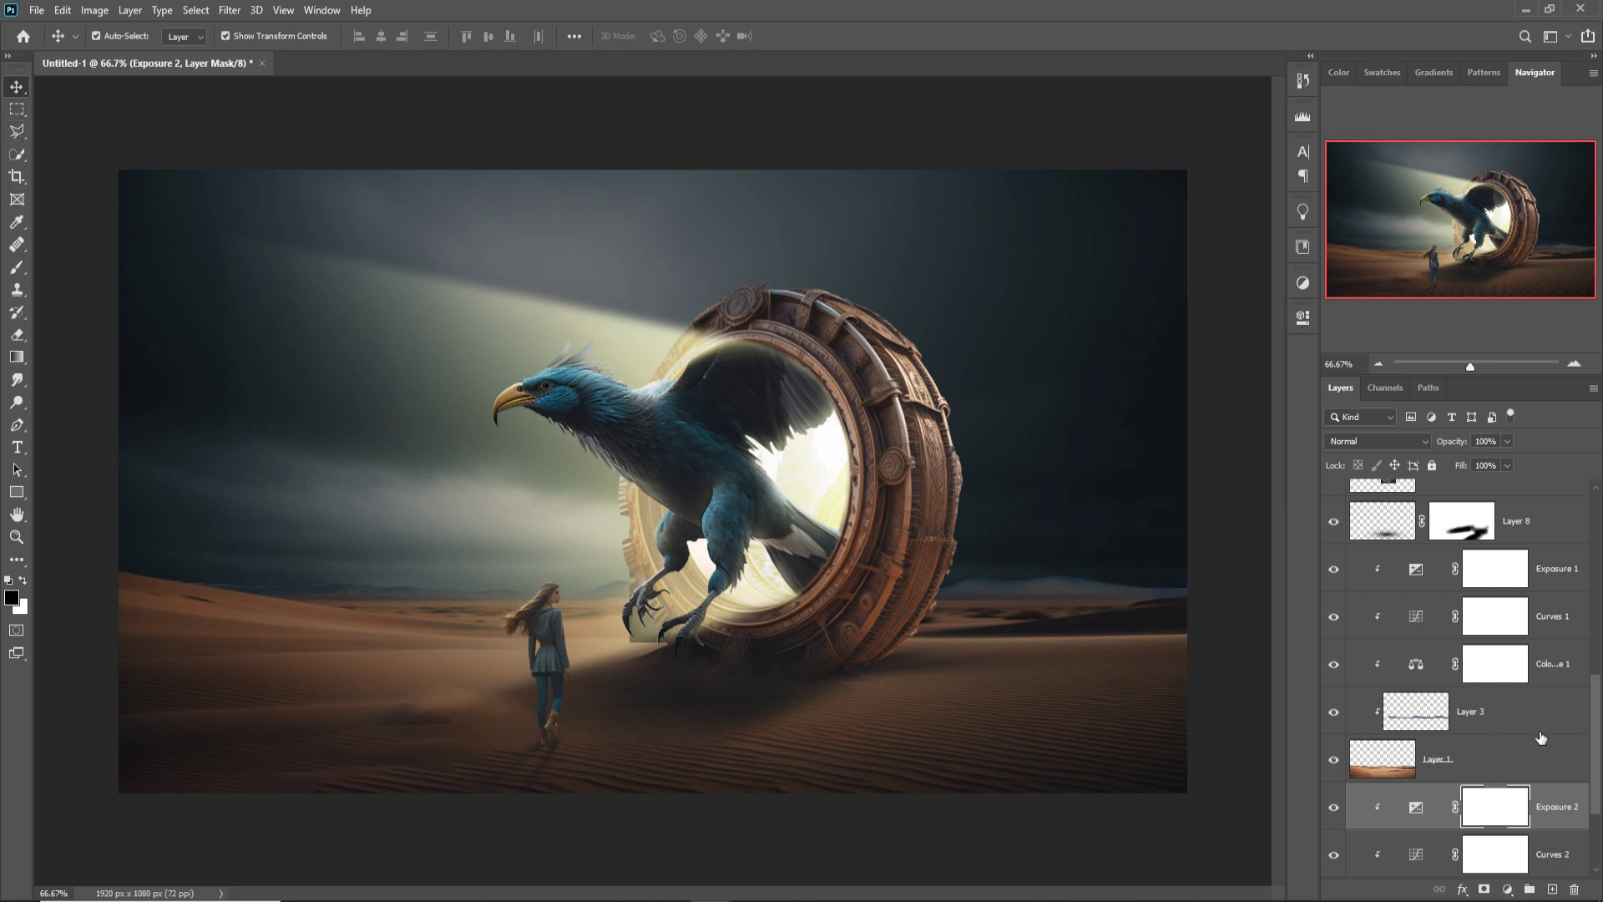
- Create an empty layer above Exposure 1 in Overlay blend mode with white as the foreground color
click(1563, 571)
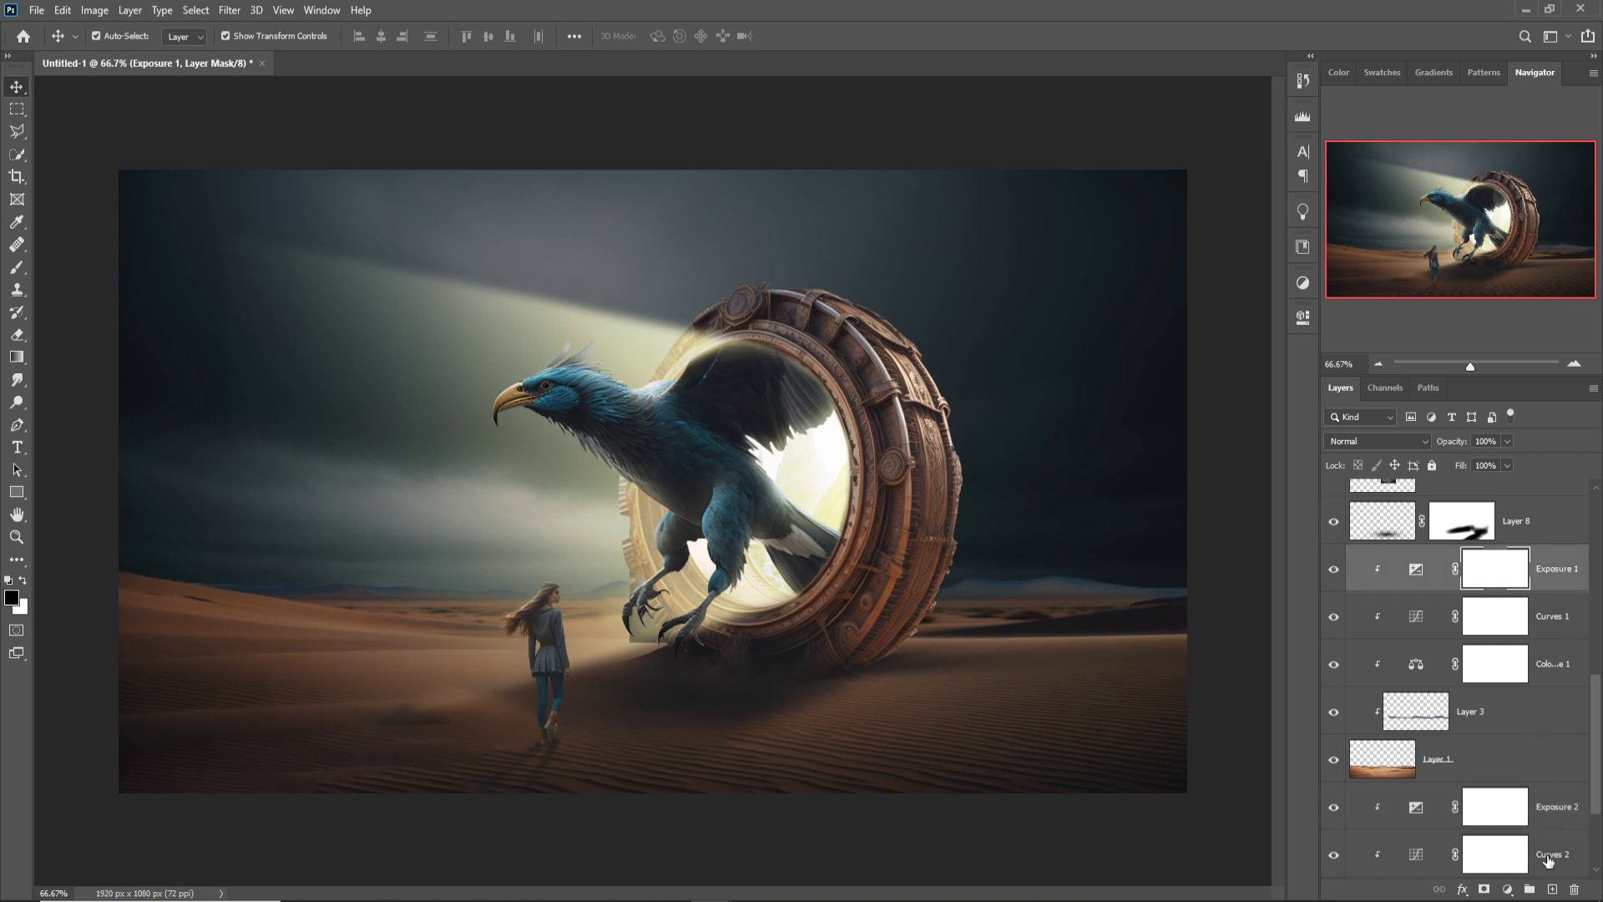
click(1552, 889)
click(22, 269)
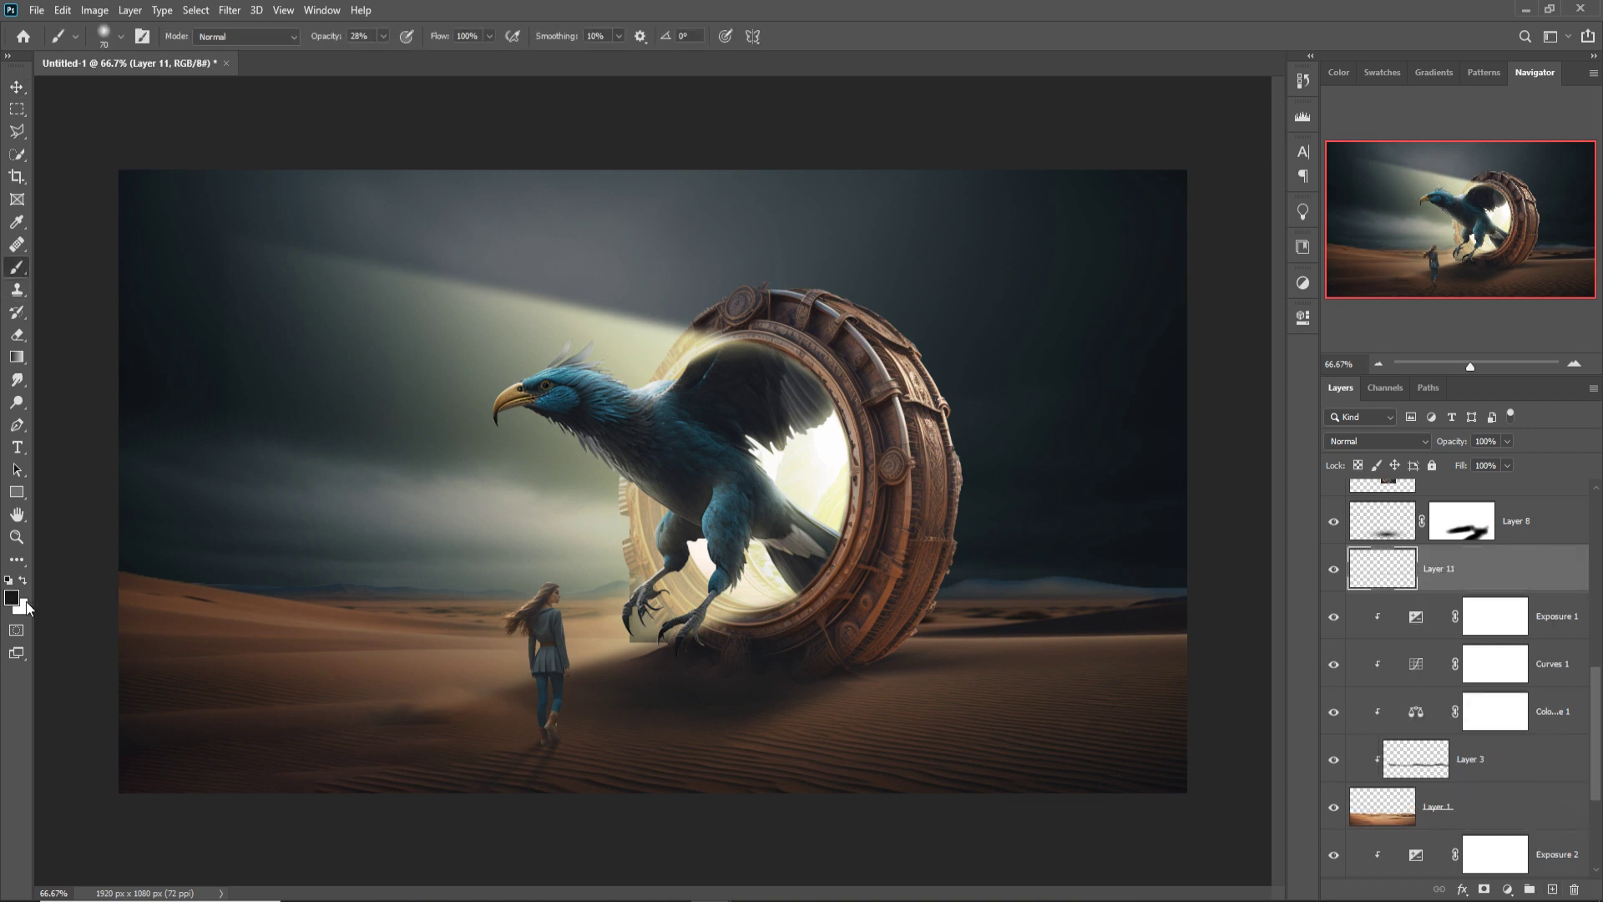
click(1401, 444)
click(1369, 668)
- Enlarge the soft brush to 250 px for painting broad light on the sand
key(bracketright)
key(bracketright)
key(bracketright)
key(bracketright)
key(bracketright)
key(bracketright)
key(bracketright)
key(bracketright)
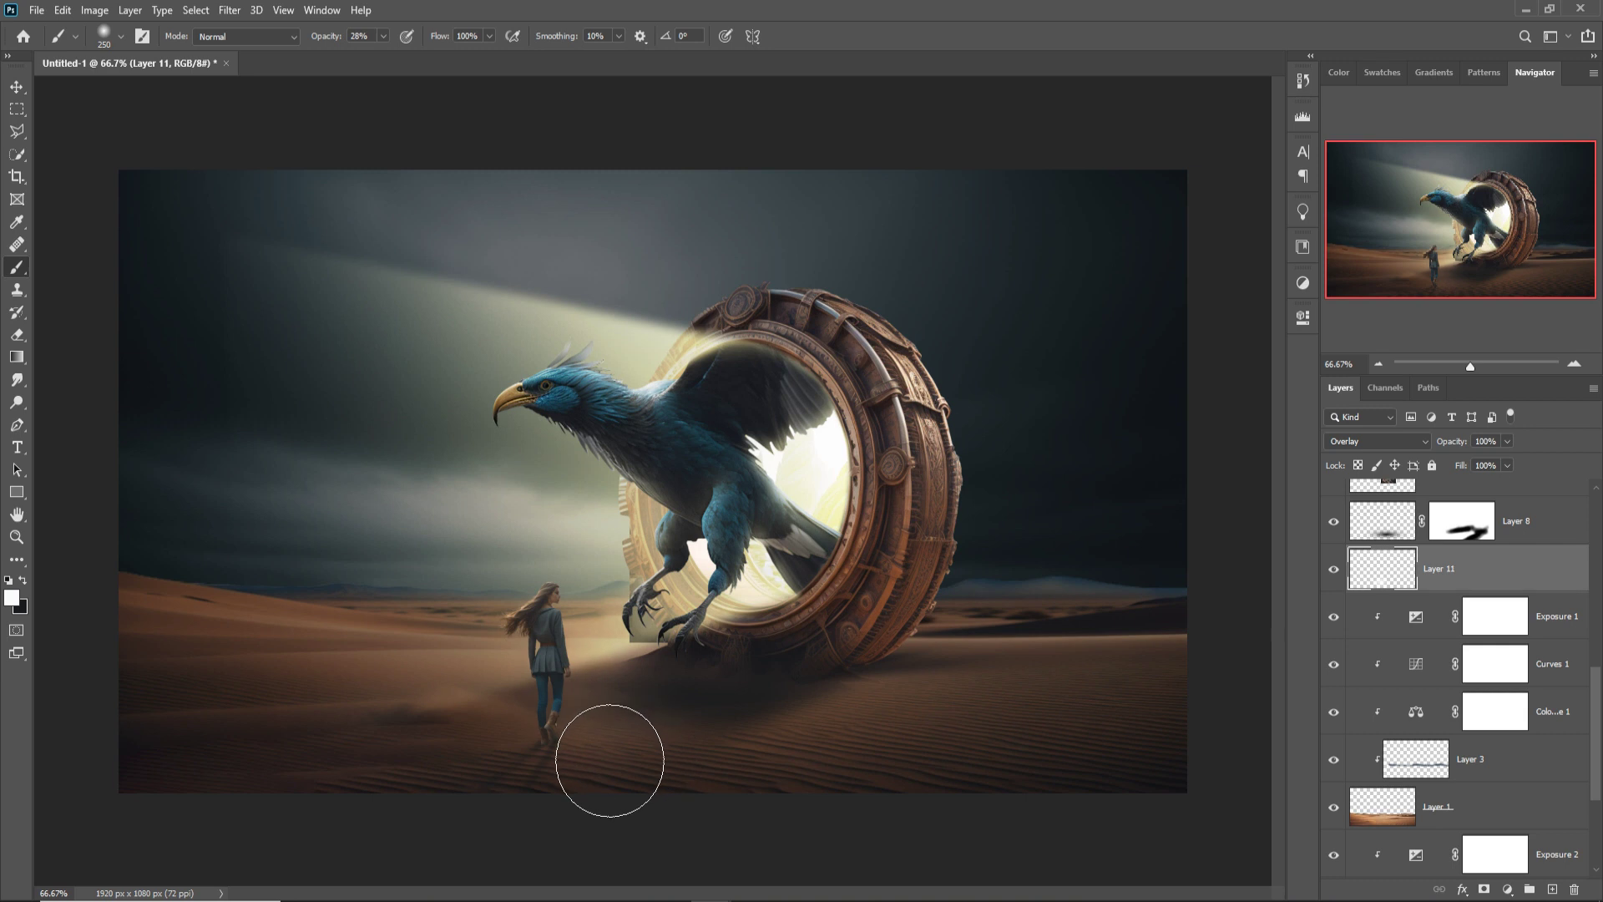
- Try brushing white light over the sand around the woman's feet, and delete that Overlay layer
drag(608, 755, 487, 780)
mouse_move(623, 762)
mouse_down()
mouse_move(725, 725)
mouse_move(392, 815)
mouse_move(507, 788)
mouse_move(411, 791)
mouse_up()
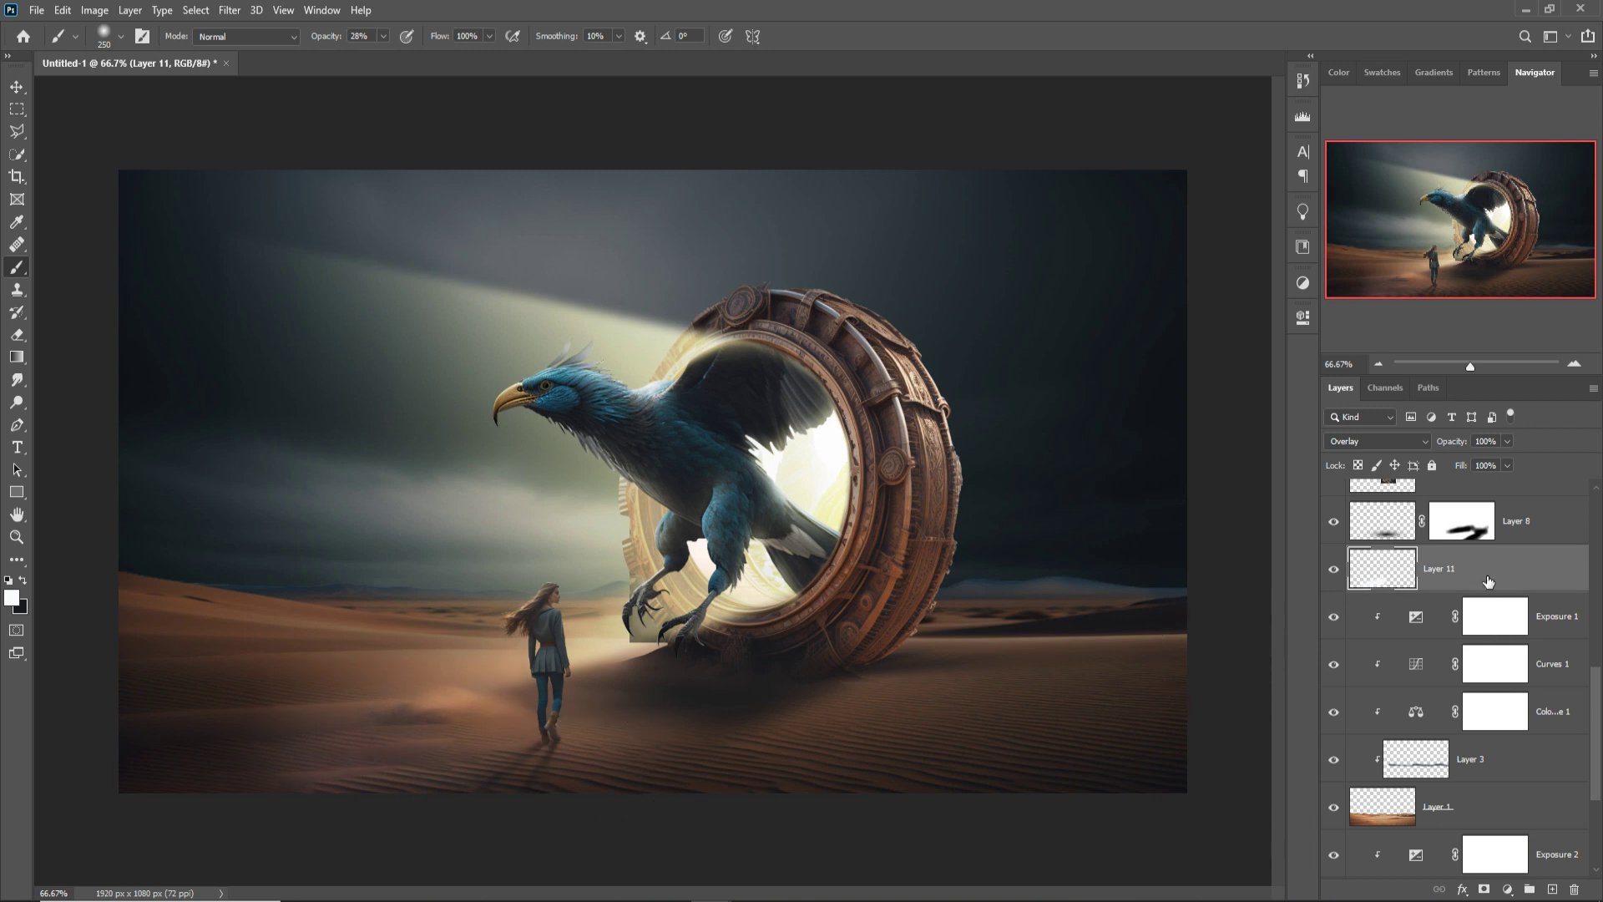
key(Delete)
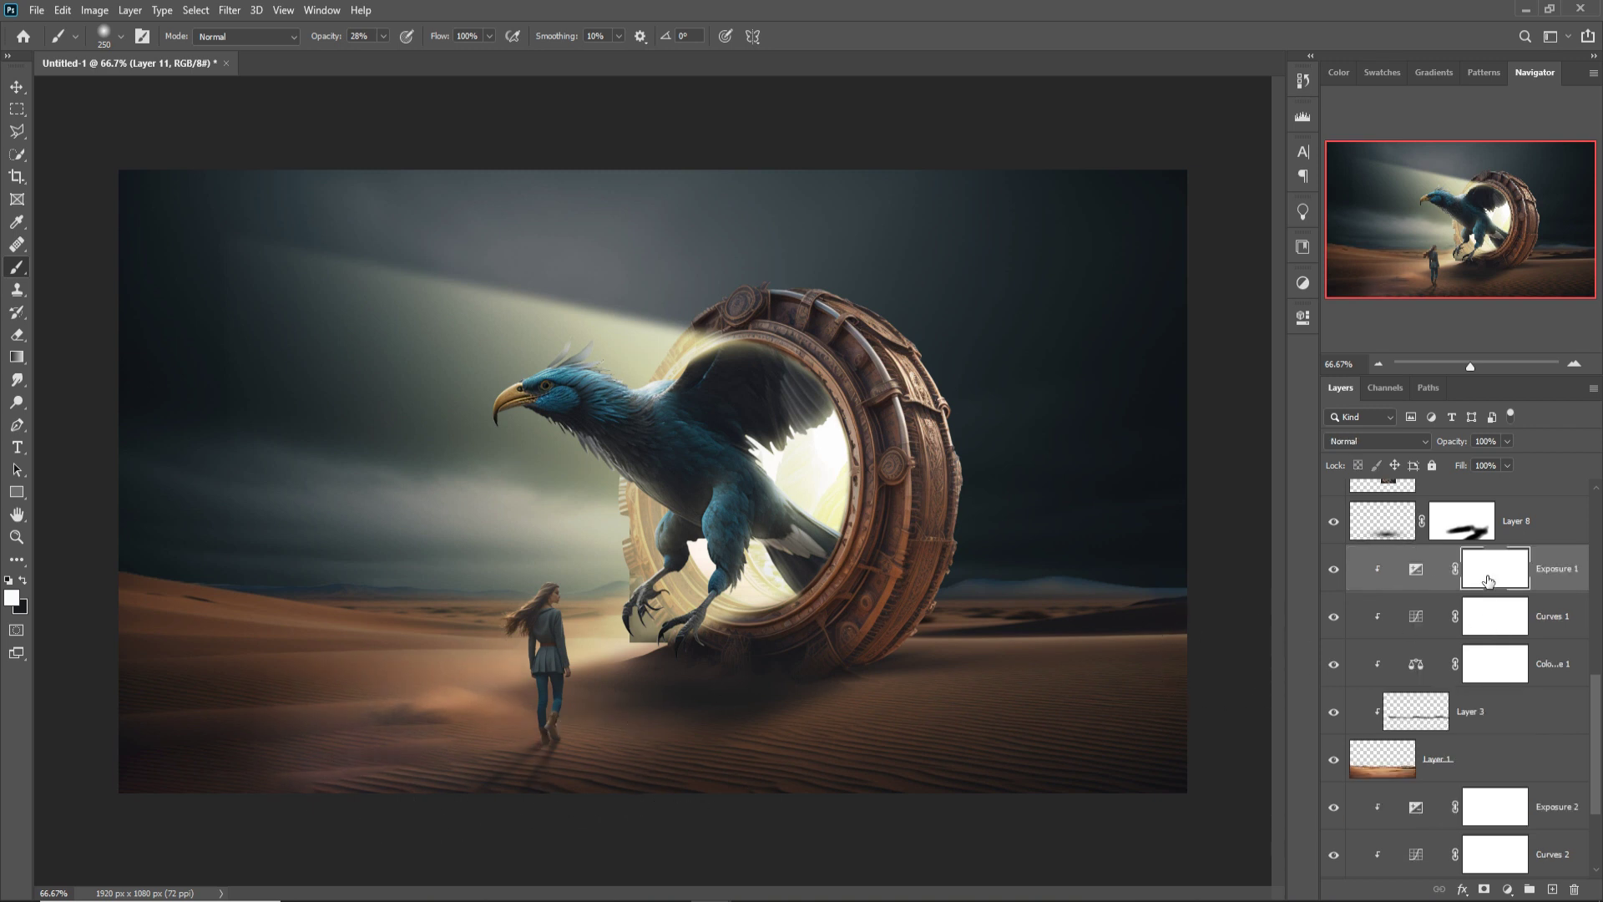
- Choose pale yellow (#fbf7b8) as the foreground color and return to the Brush tool
key(x)
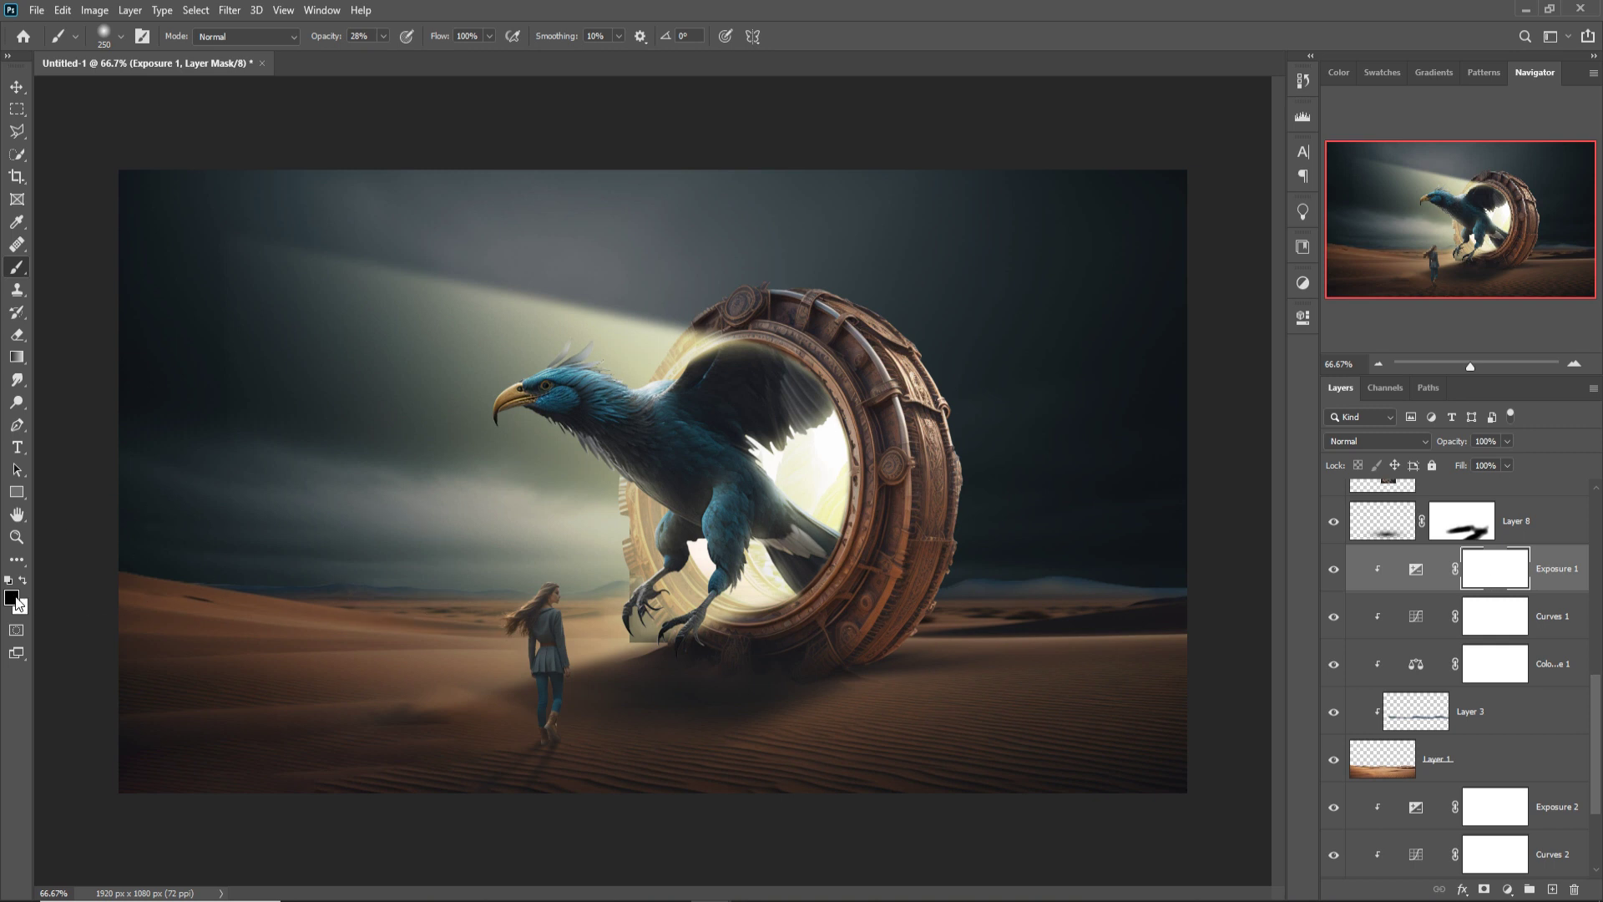
click(15, 599)
click(819, 463)
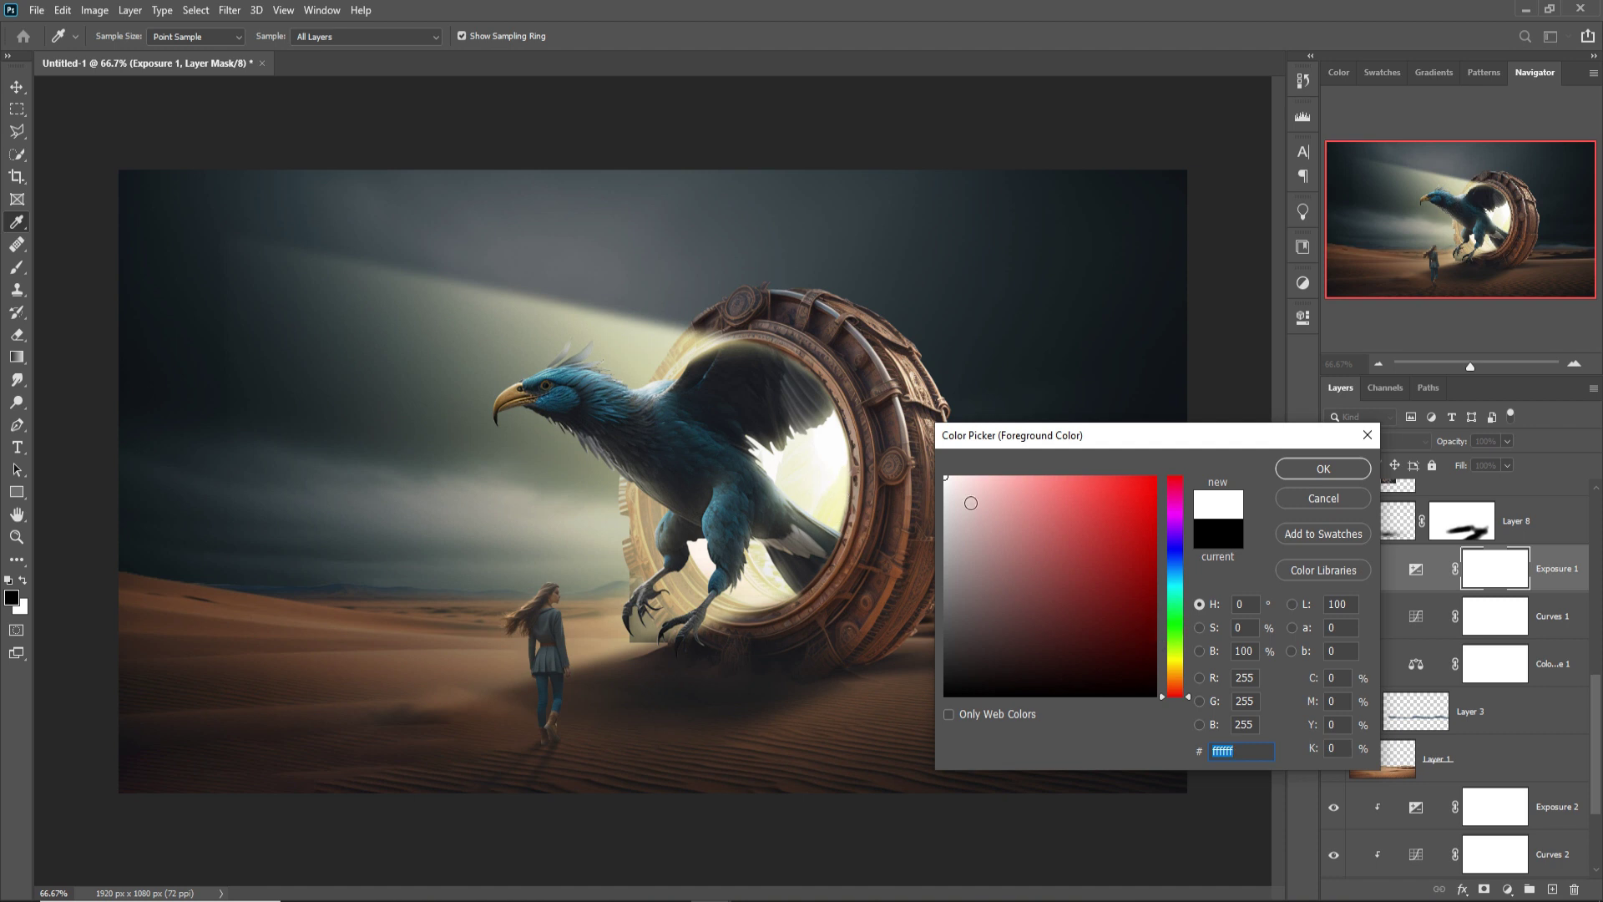
click(1179, 670)
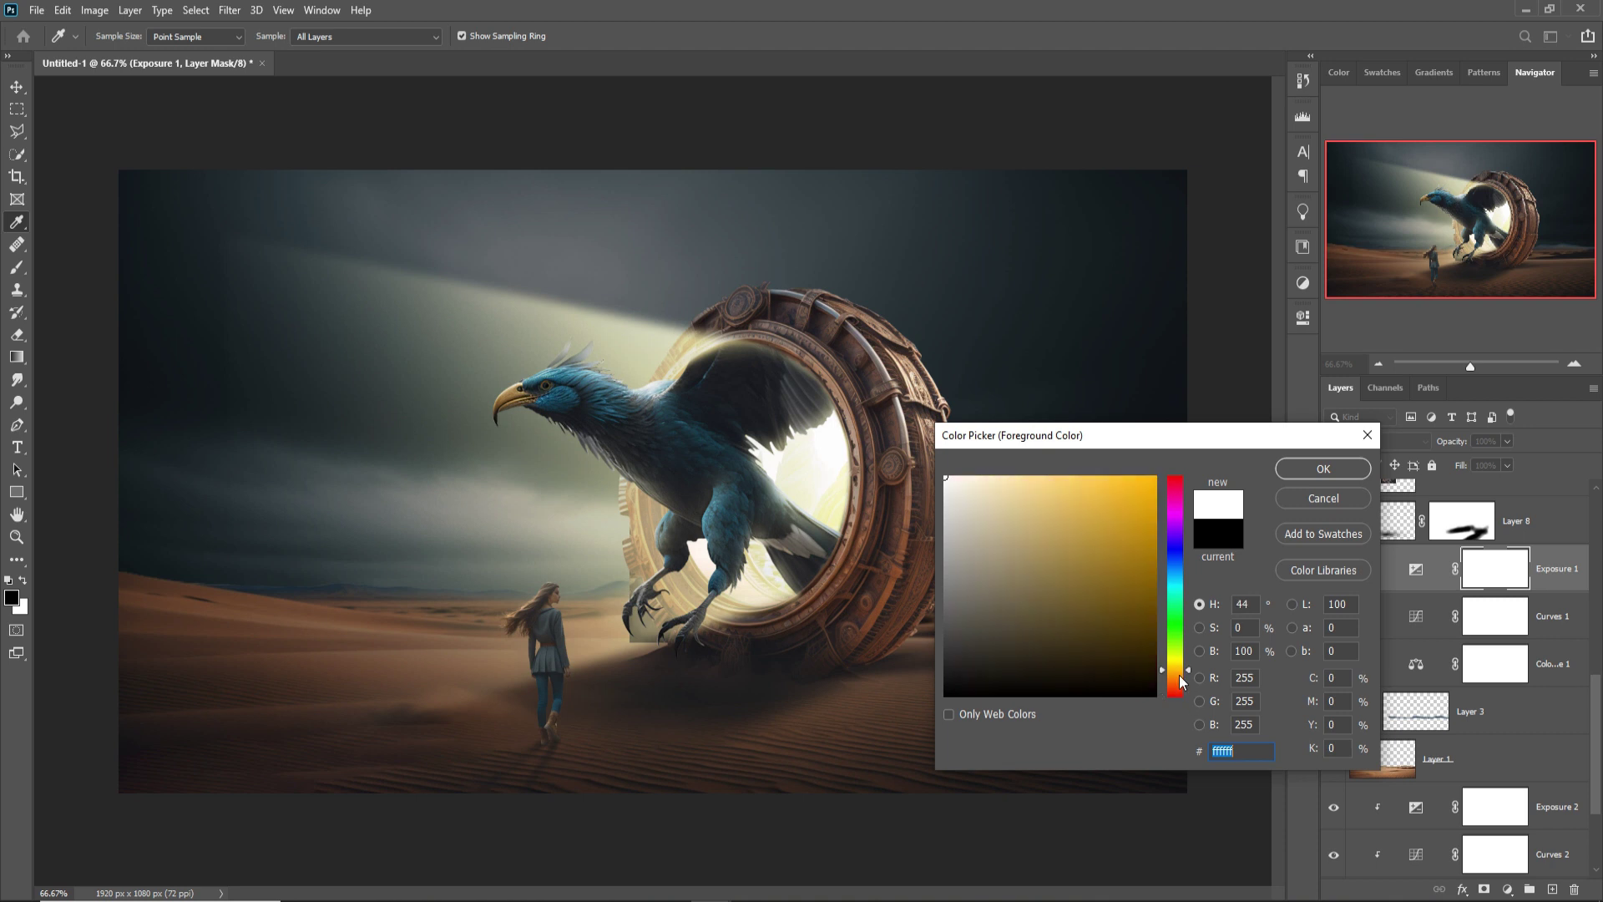
drag(1177, 669, 1179, 662)
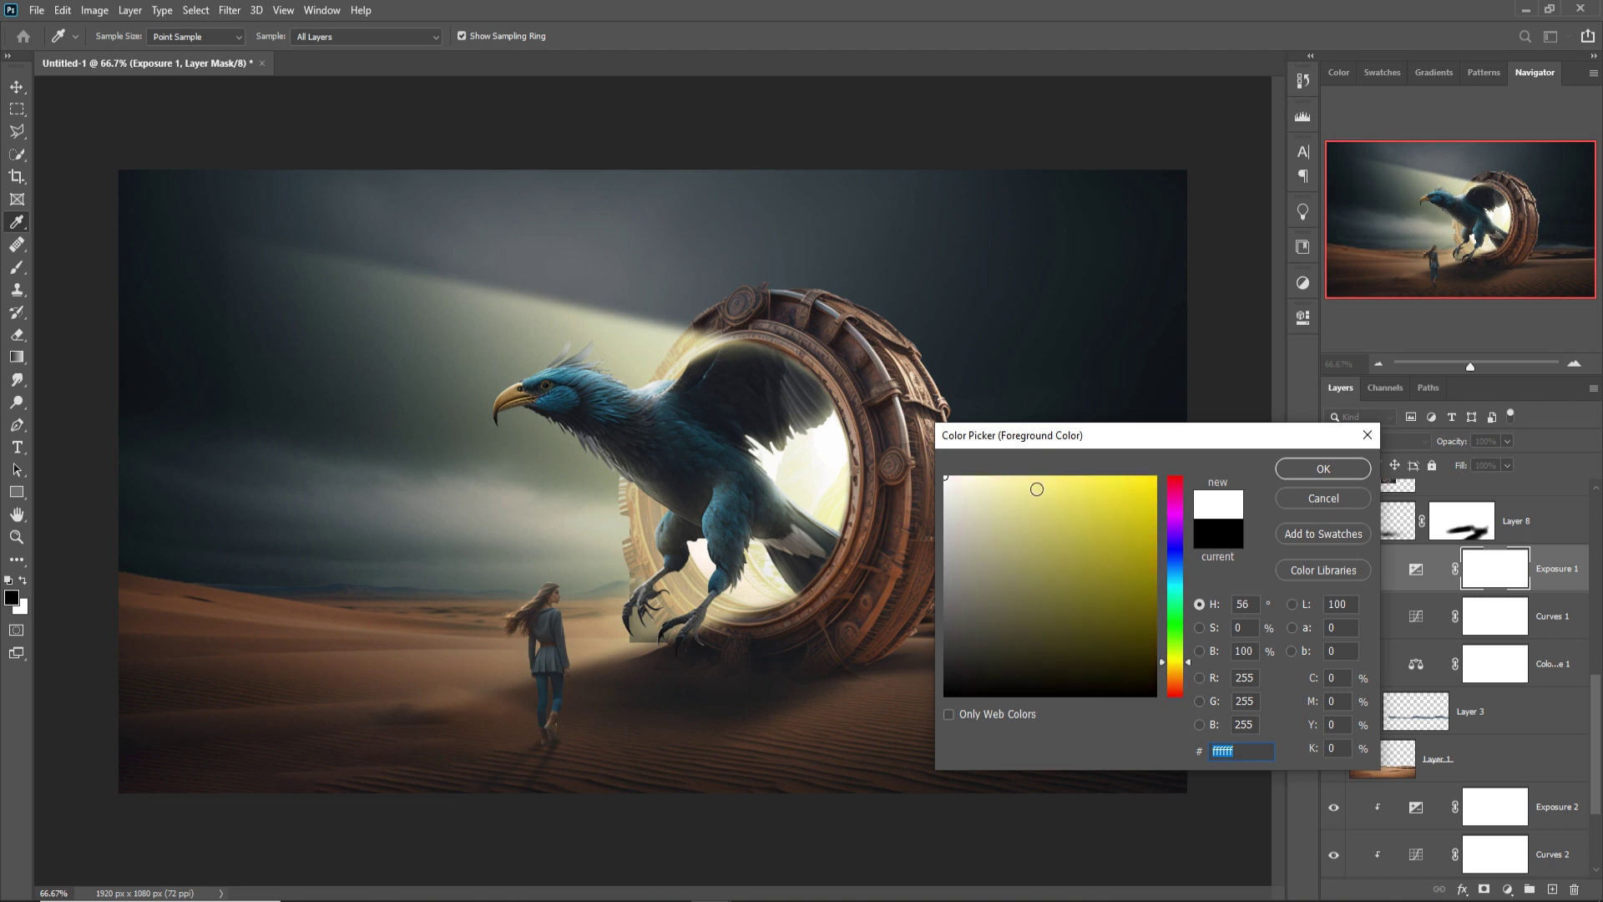
click(1001, 481)
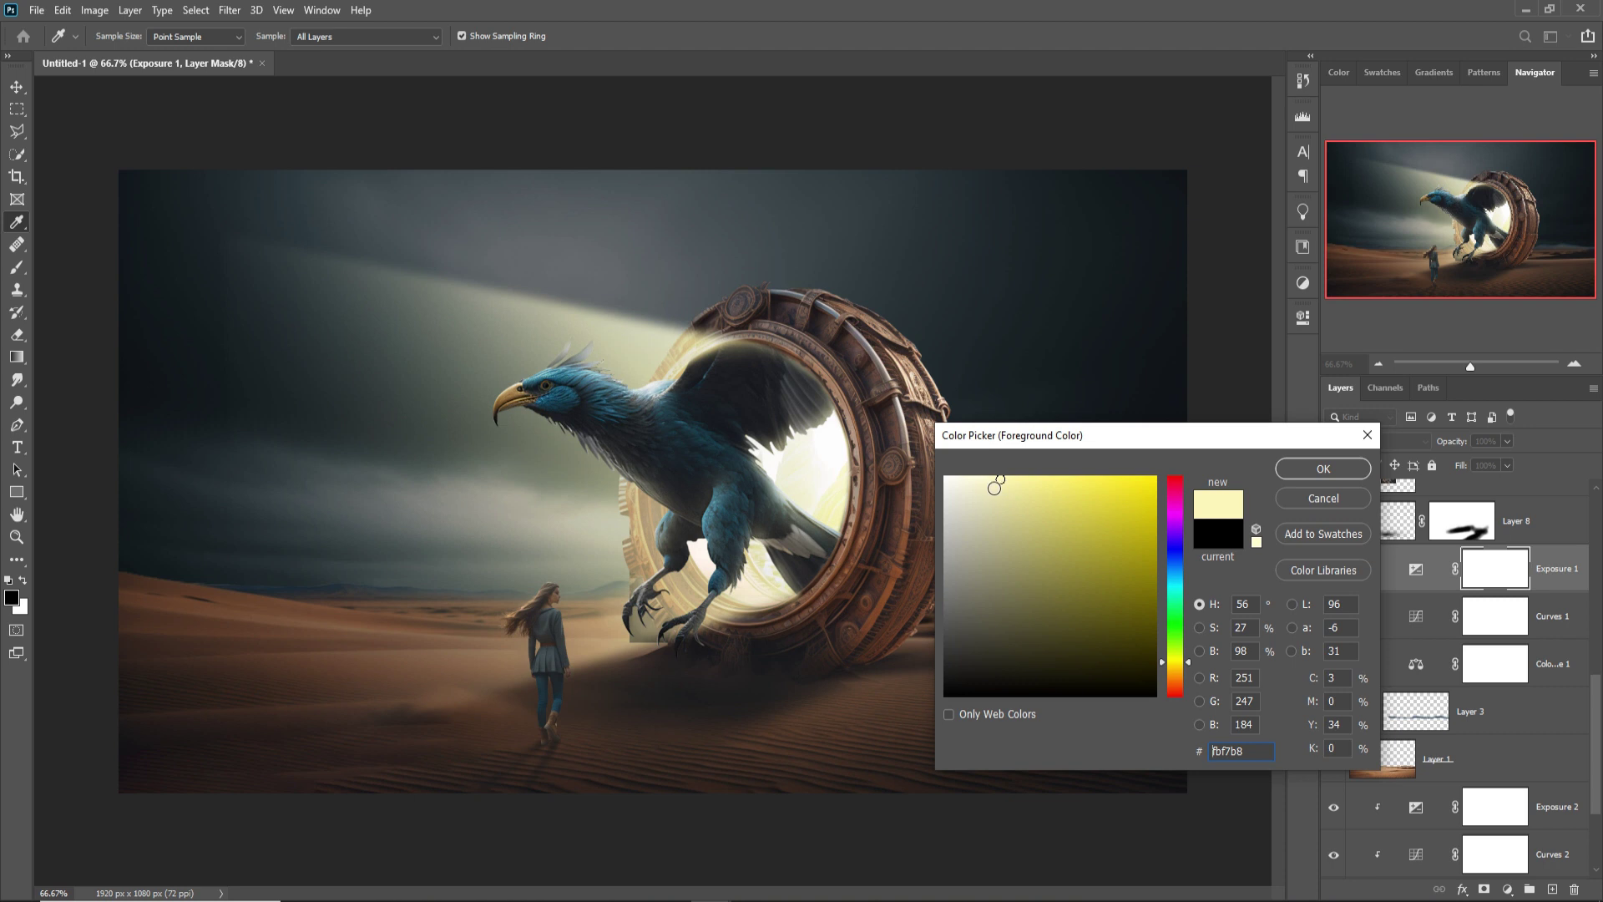
click(1324, 469)
key(b)
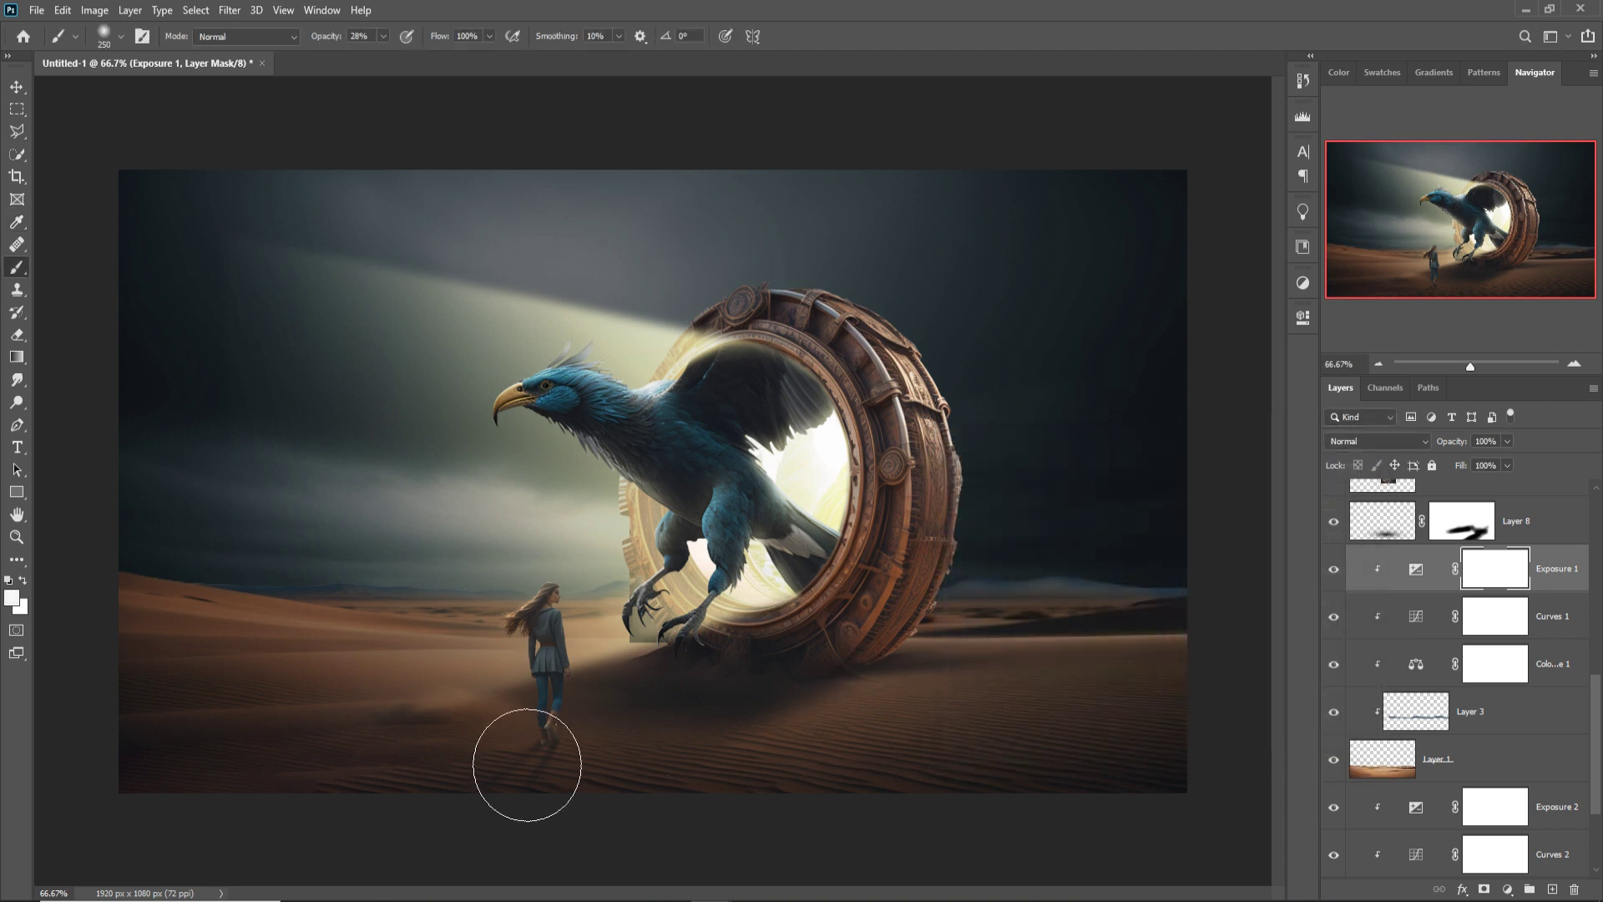
- Add a Linear Dodge (Add) layer above Exposure 1, try a light brush stroke beside the woman's legs and undo it
click(1421, 440)
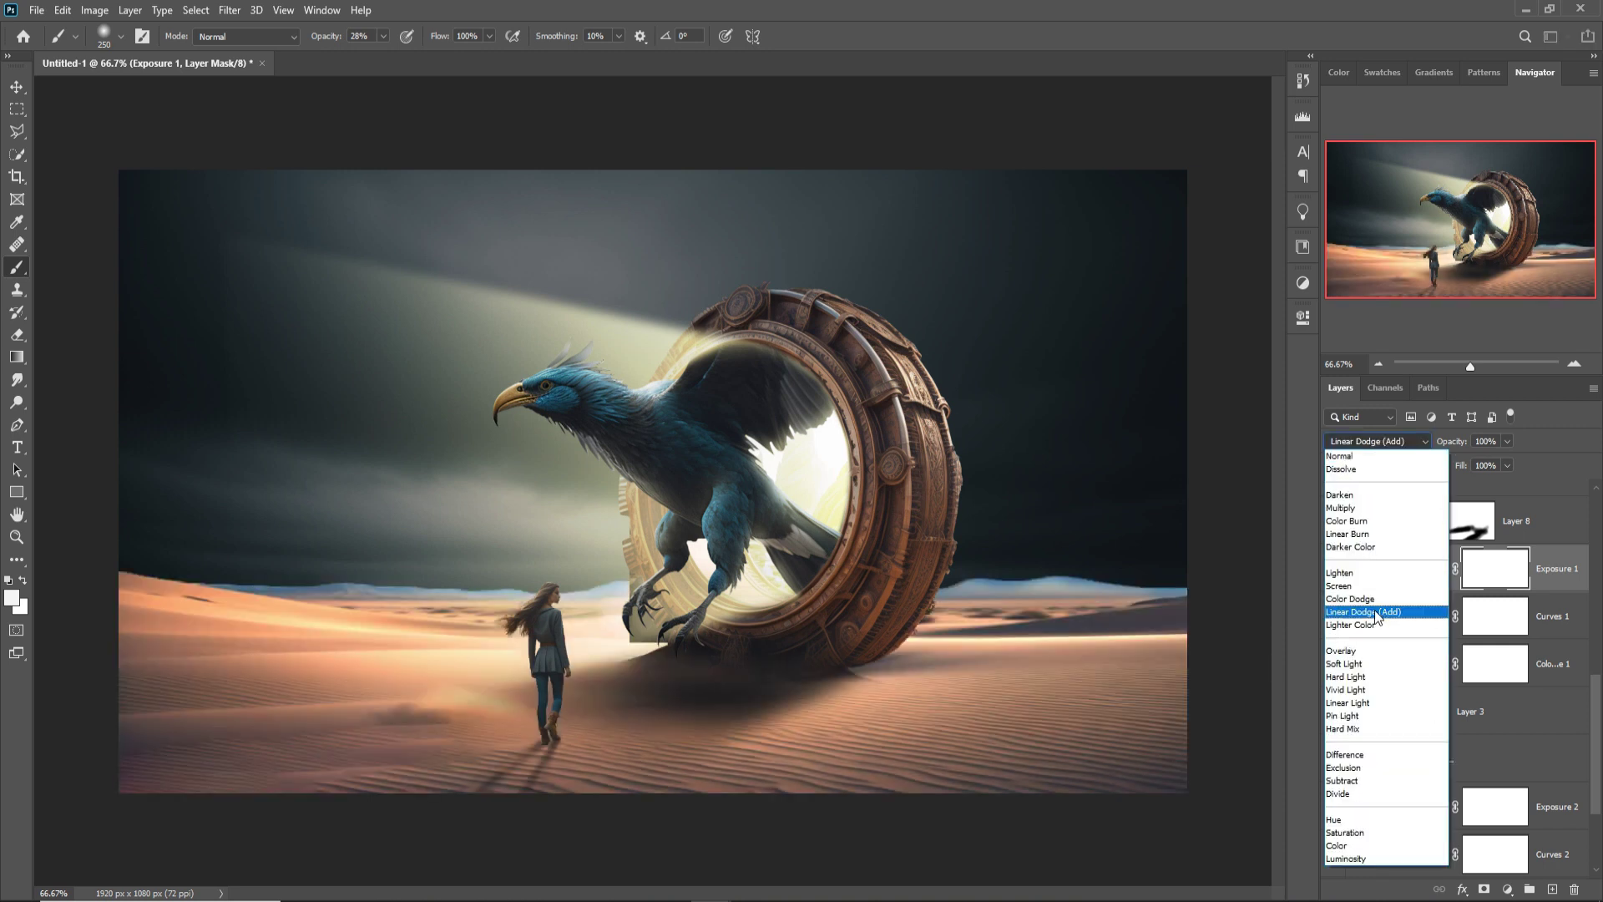
key(Escape)
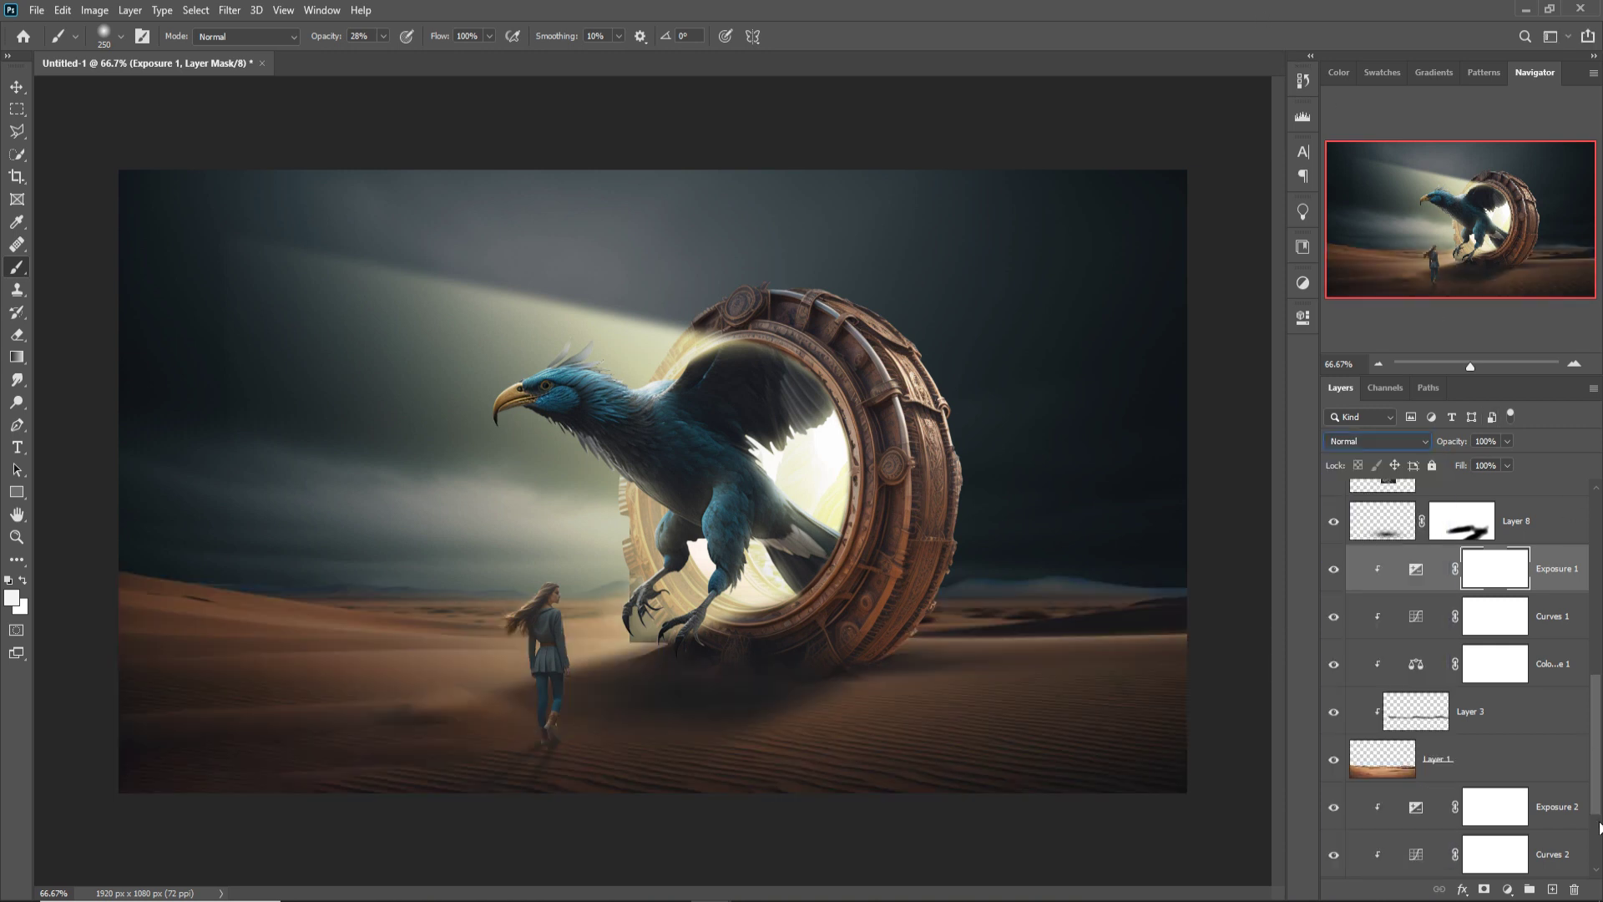
click(1554, 889)
click(1374, 445)
click(1374, 615)
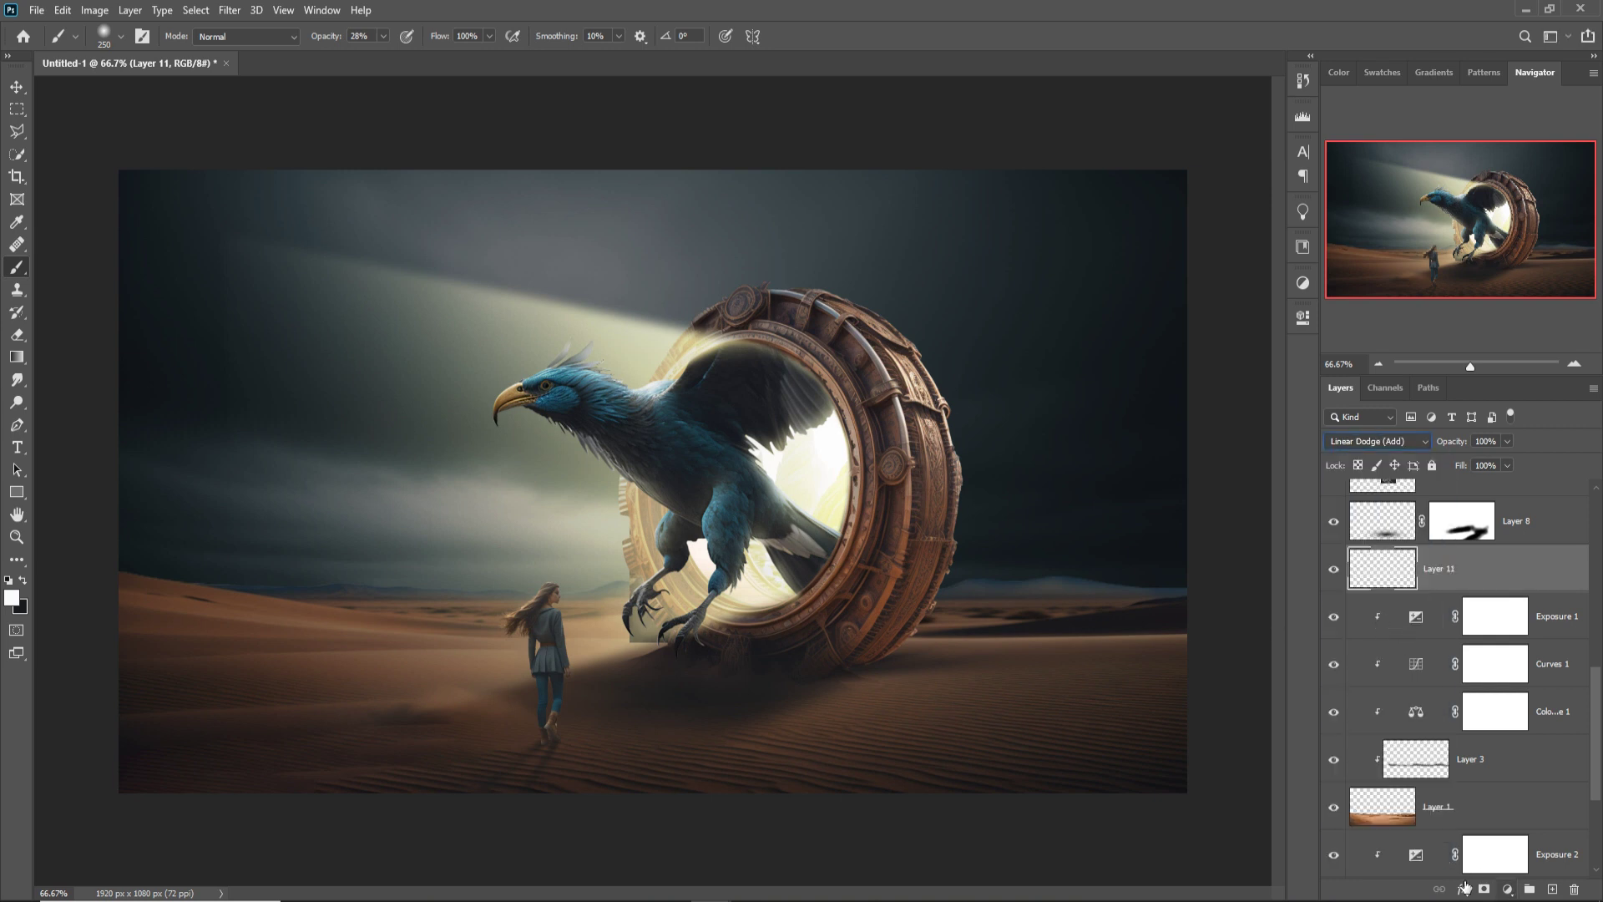
drag(501, 731, 493, 697)
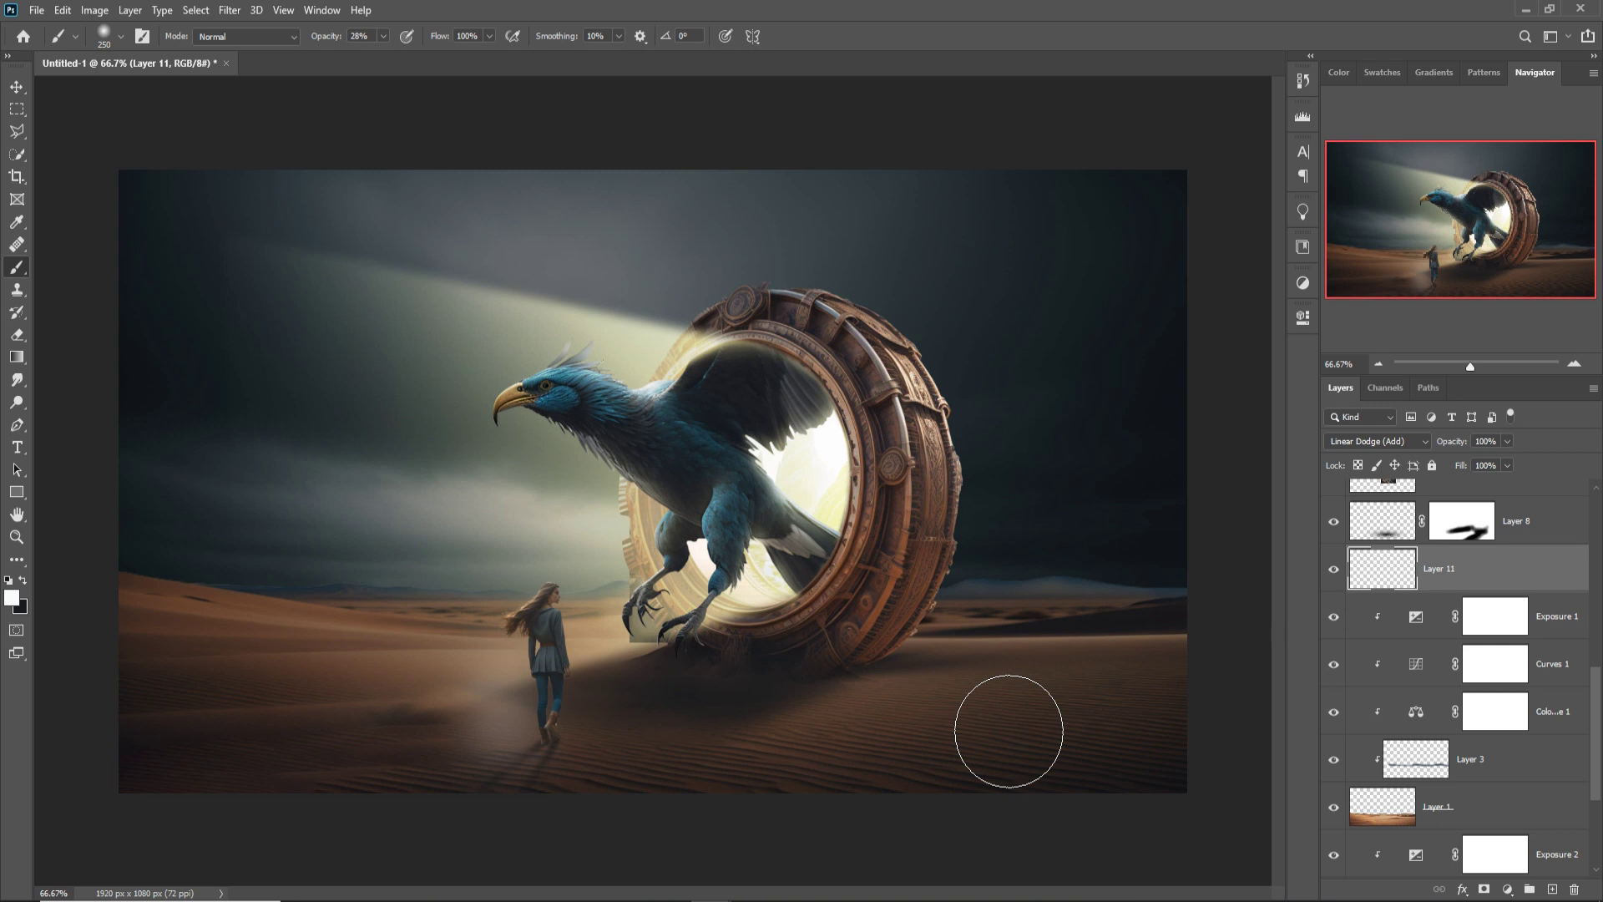
key(ctrl+z)
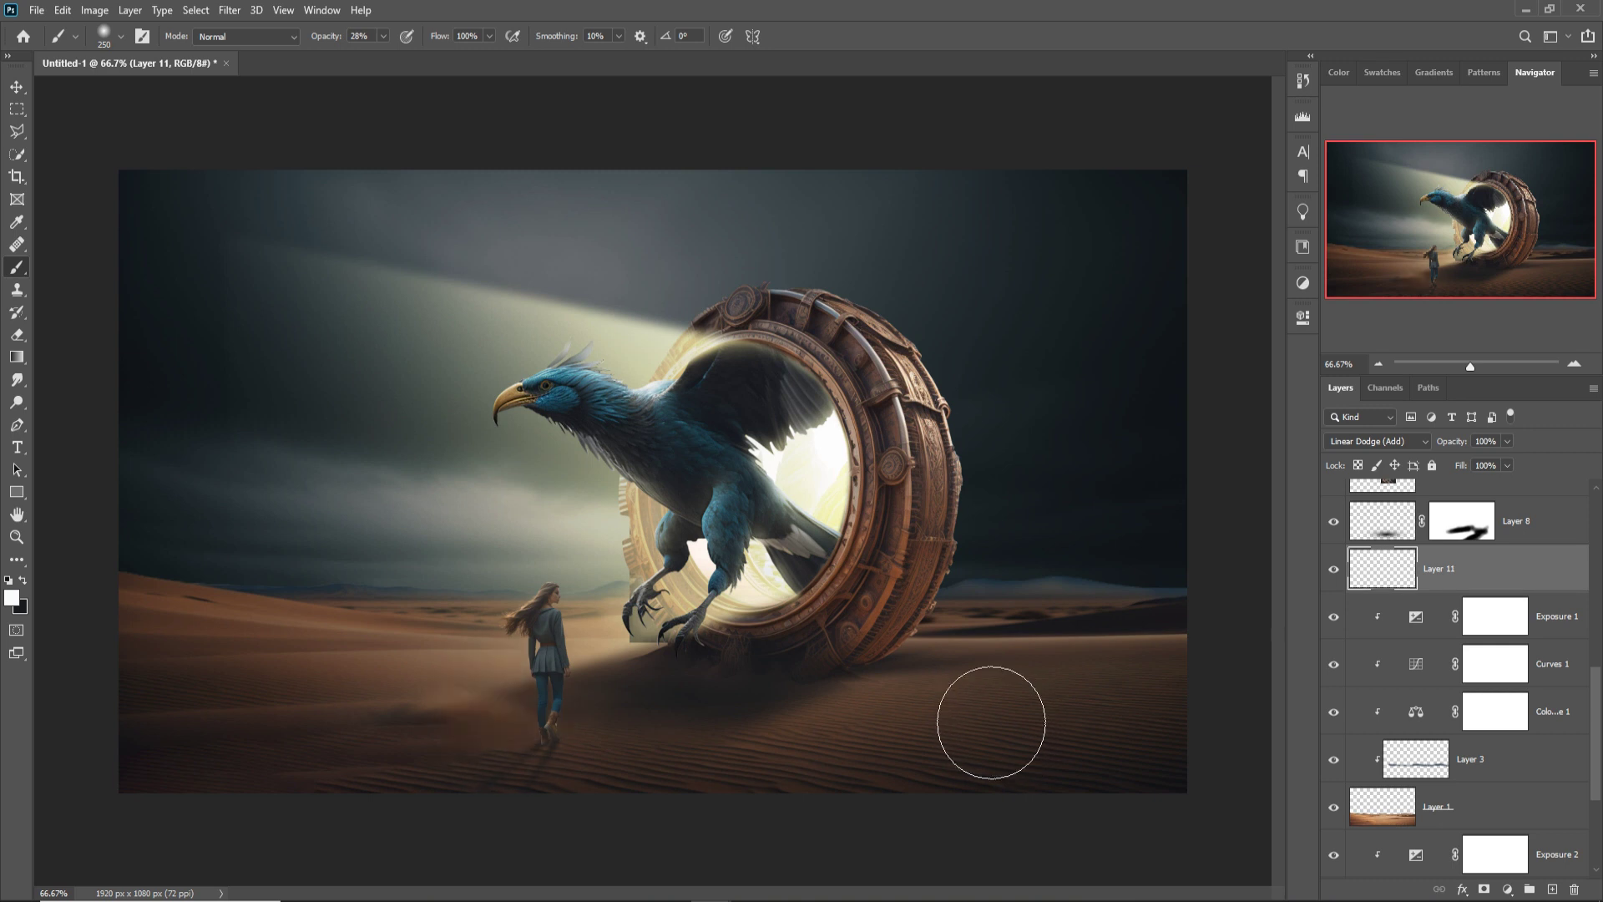
- Set Layer 11 to Overlay and brush light over the sand around the woman and below the tire
click(1378, 440)
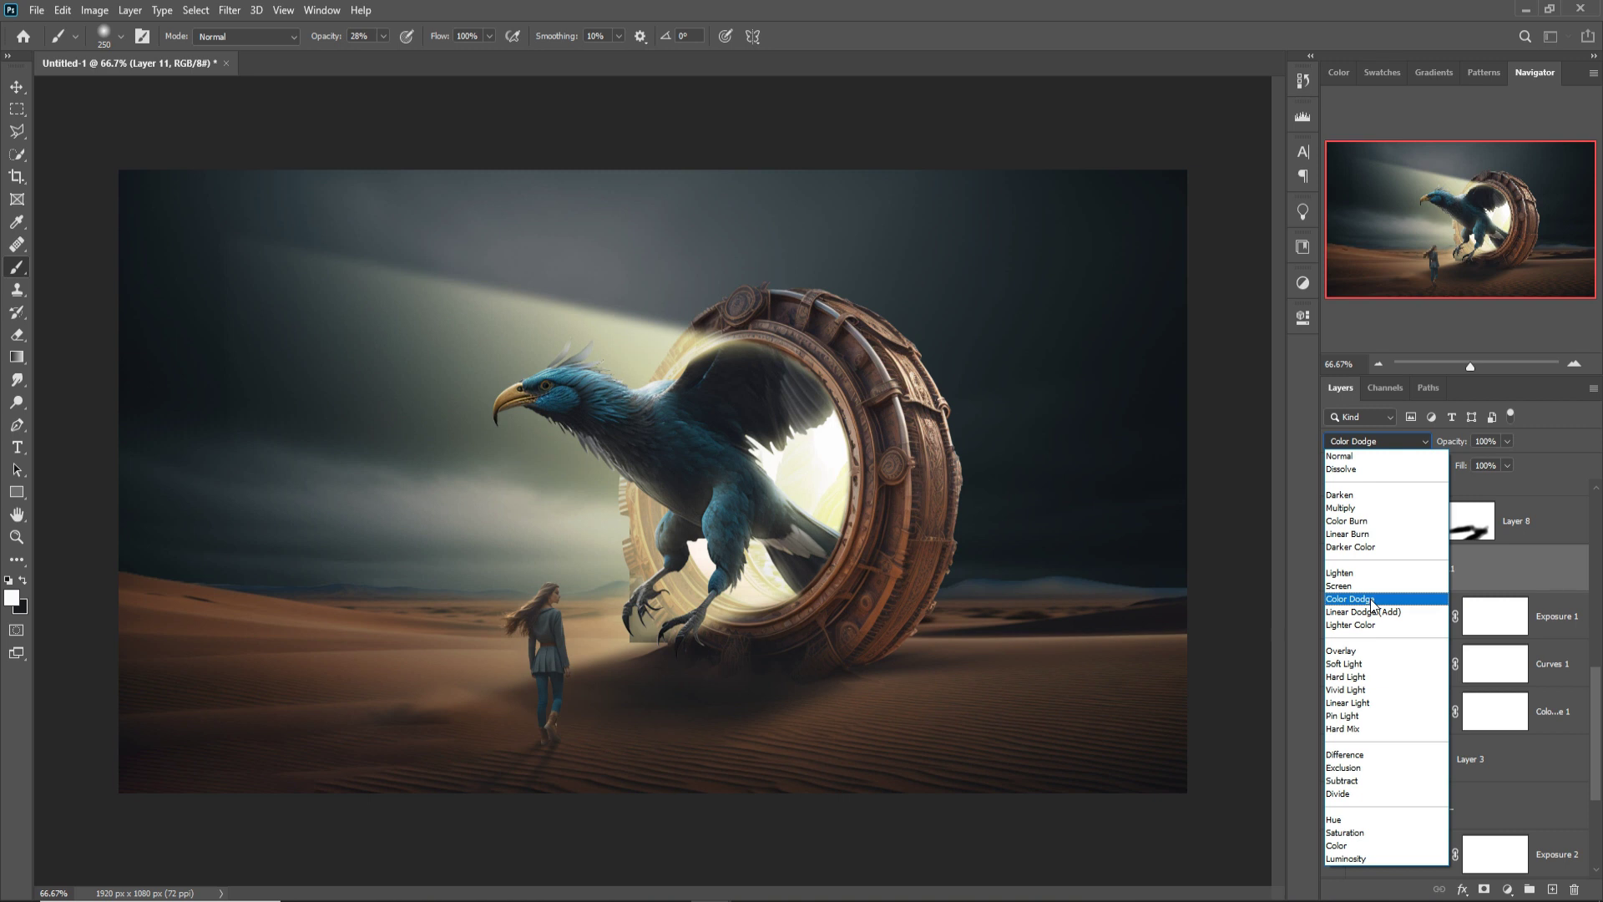
click(1369, 650)
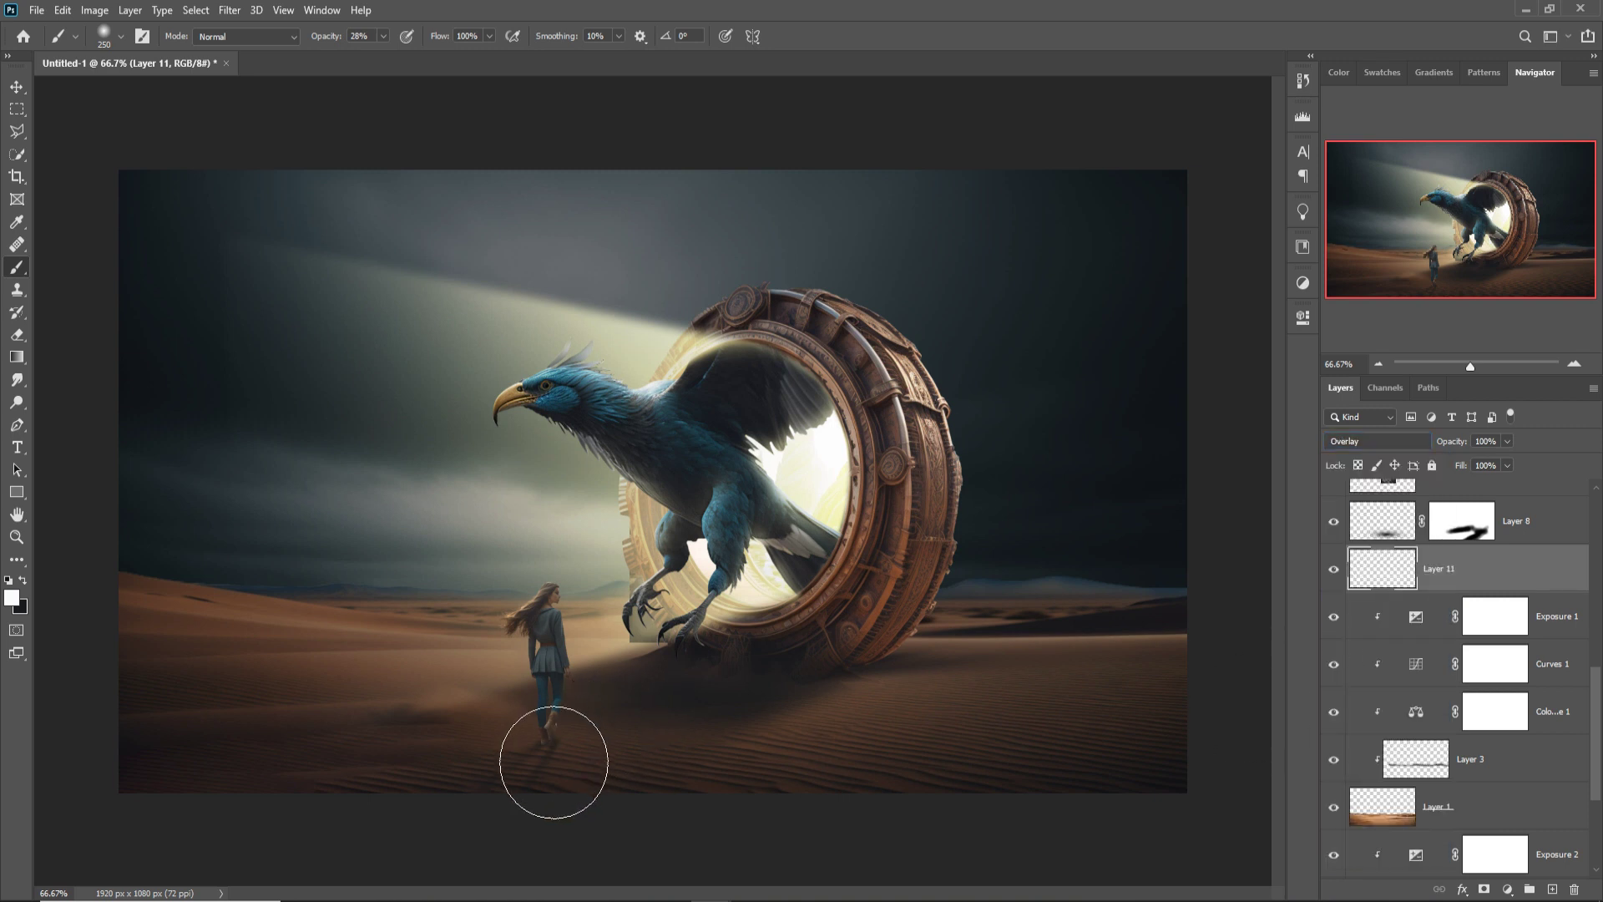
mouse_move(553, 763)
mouse_down()
mouse_move(338, 783)
mouse_move(691, 748)
mouse_move(662, 733)
mouse_move(283, 788)
mouse_move(698, 726)
mouse_move(629, 780)
mouse_move(584, 779)
mouse_move(652, 759)
mouse_move(768, 762)
mouse_move(514, 743)
mouse_move(551, 774)
mouse_move(178, 794)
mouse_up()
drag(924, 669, 927, 678)
- Try darkening the lower-left sand with black strokes on Layer 11, undo them, and add and undo an extra layer
click(24, 581)
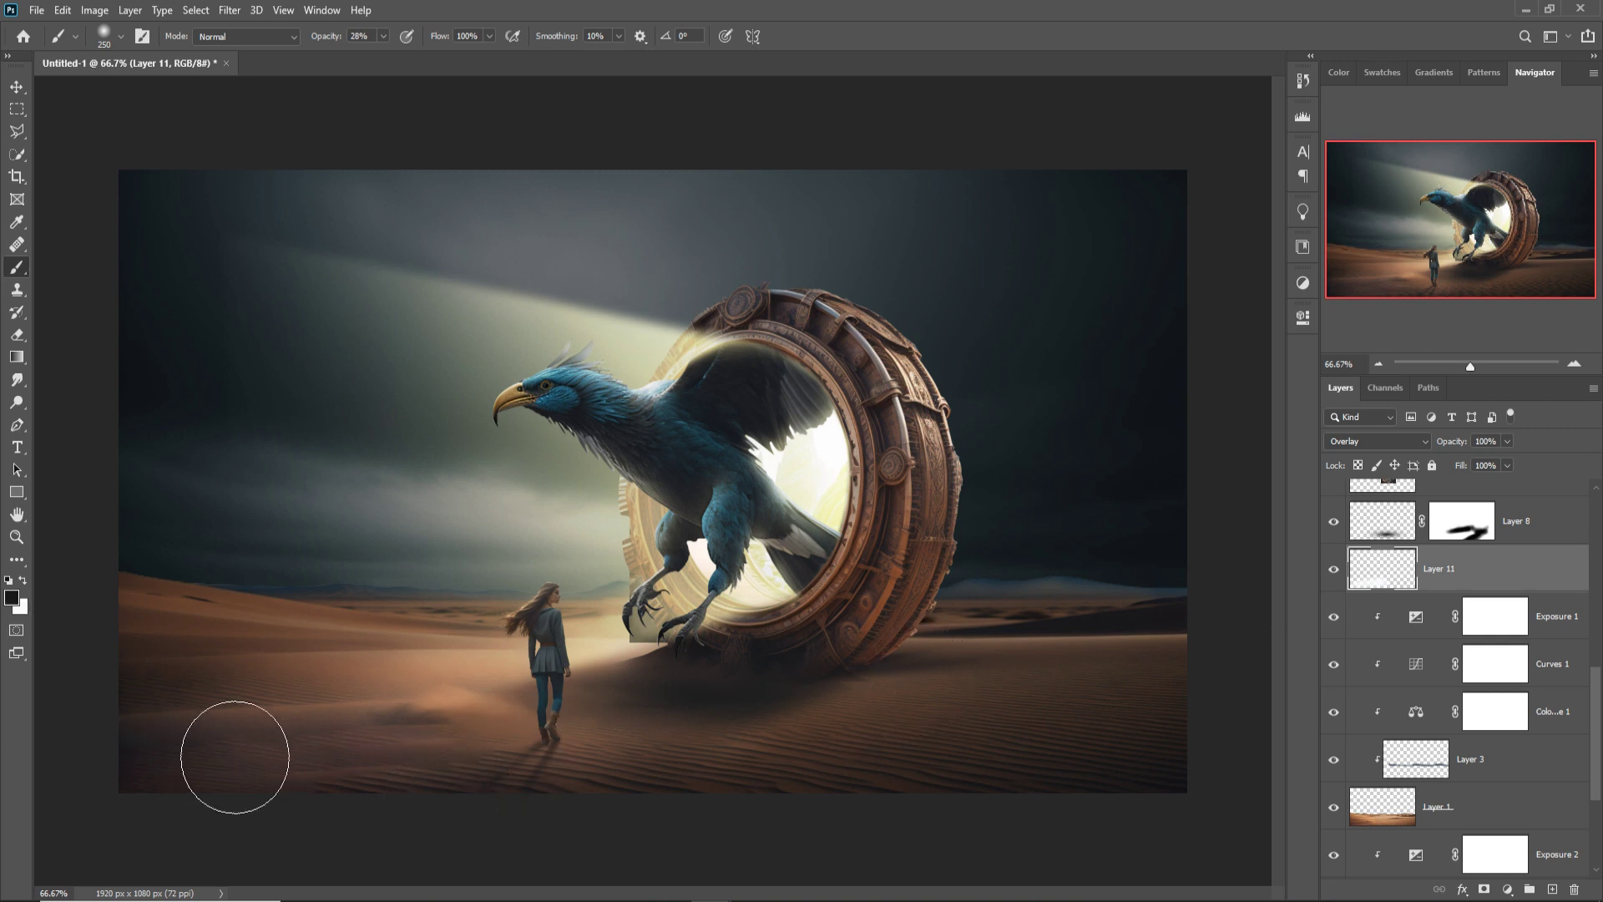
mouse_move(279, 766)
mouse_down()
mouse_move(244, 720)
mouse_move(232, 622)
mouse_move(167, 793)
mouse_up()
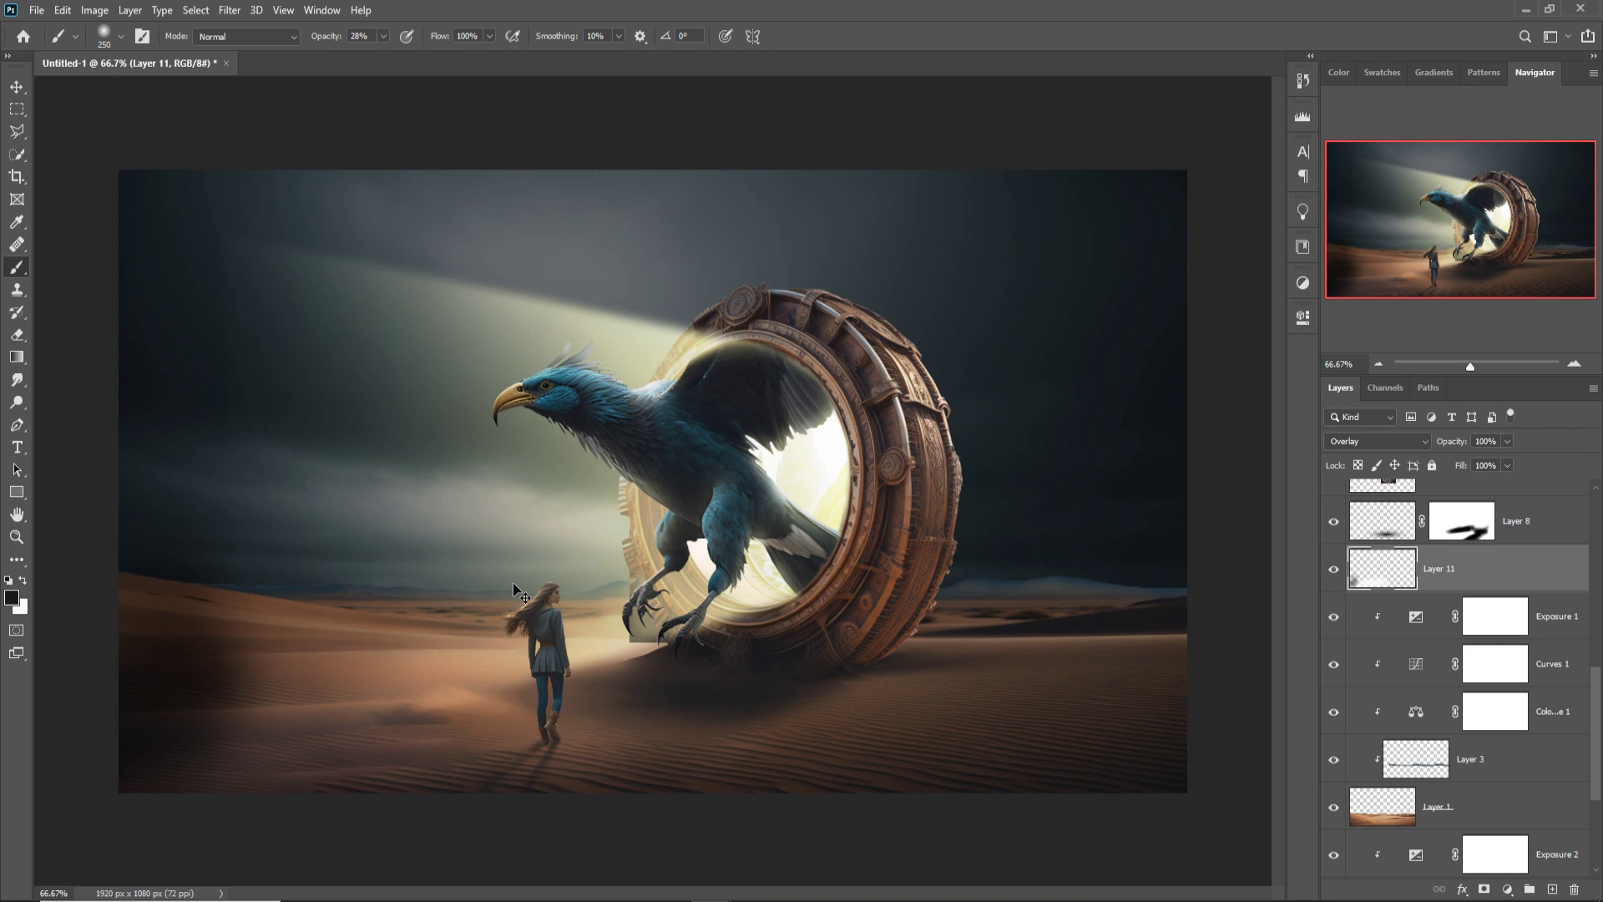
key(ctrl+z)
key(ctrl+z)
key(ctrl+z)
key(ctrl+z)
key(ctrl+z)
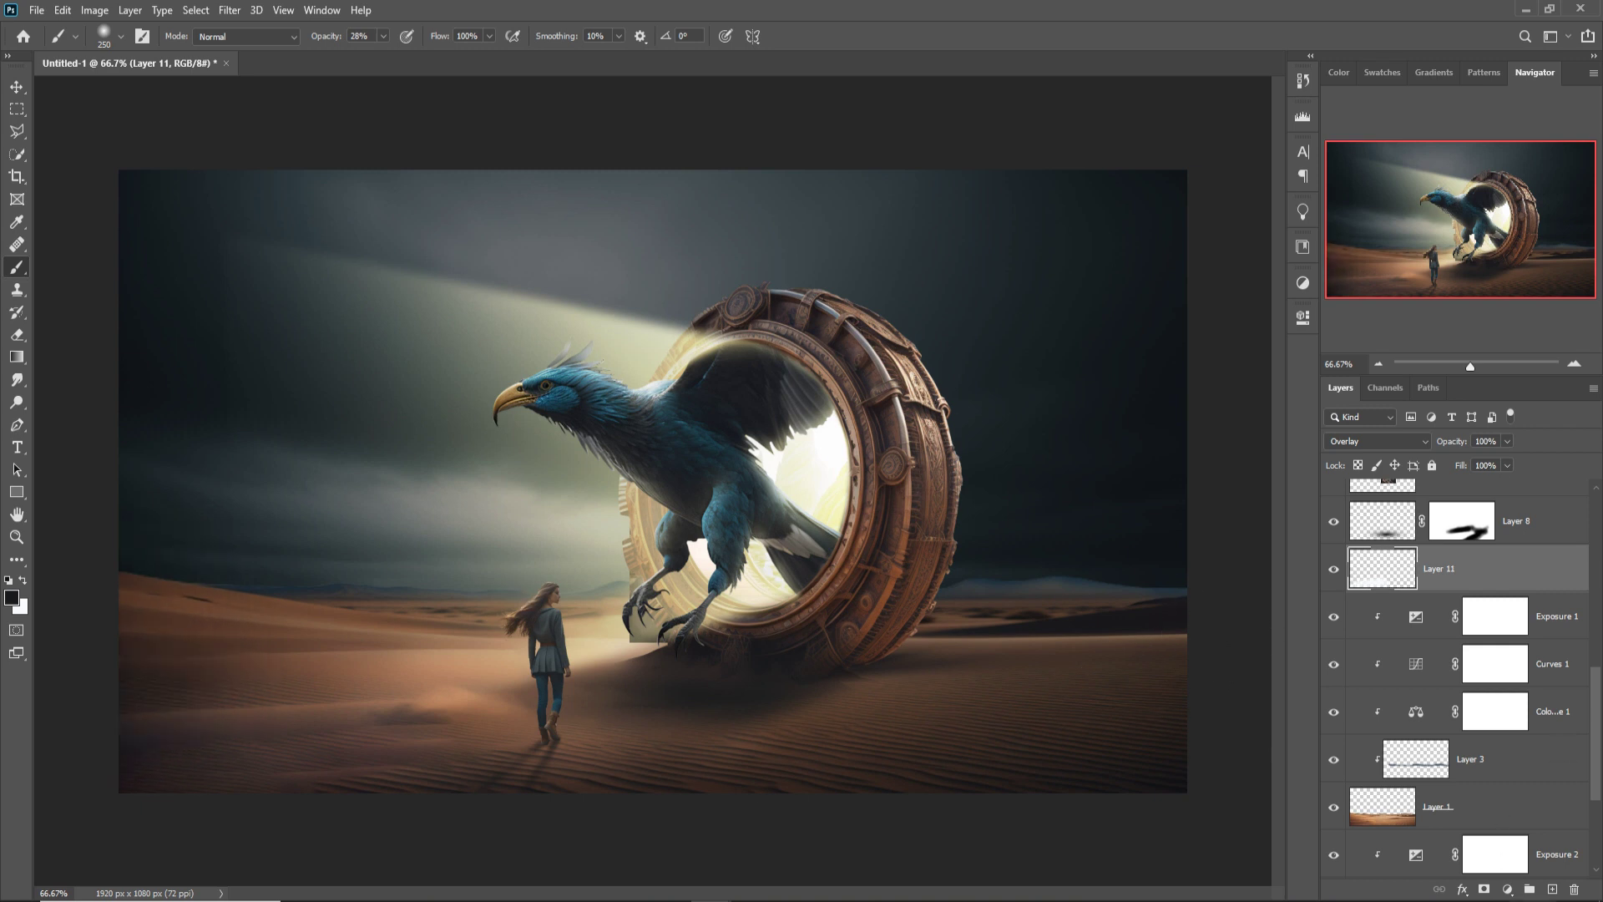
click(1552, 889)
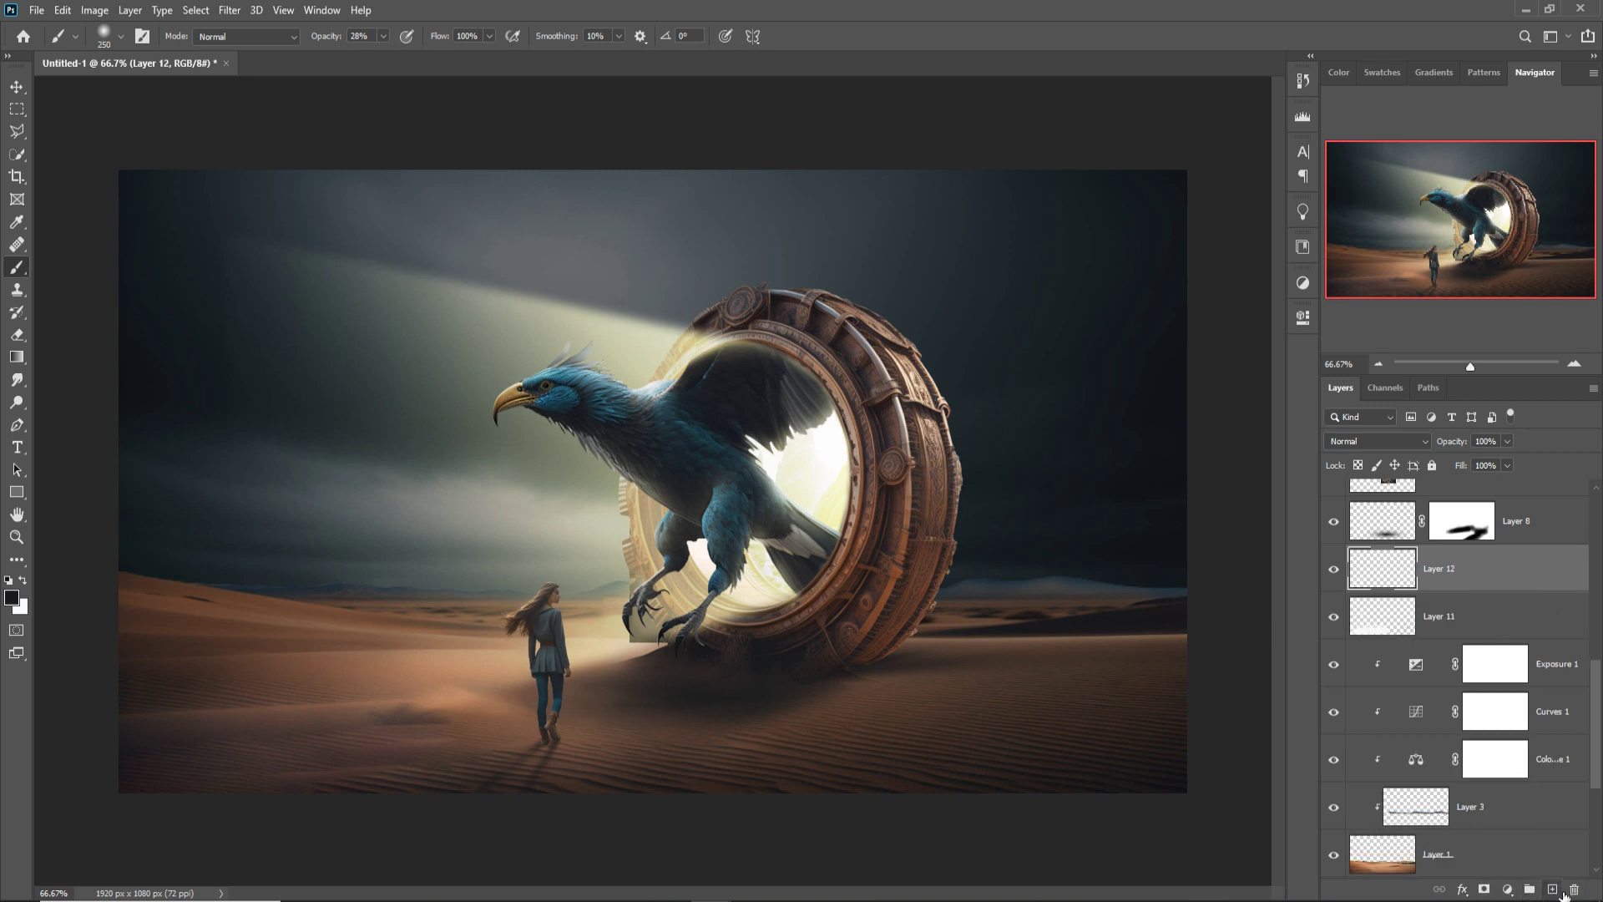
key(ctrl+z)
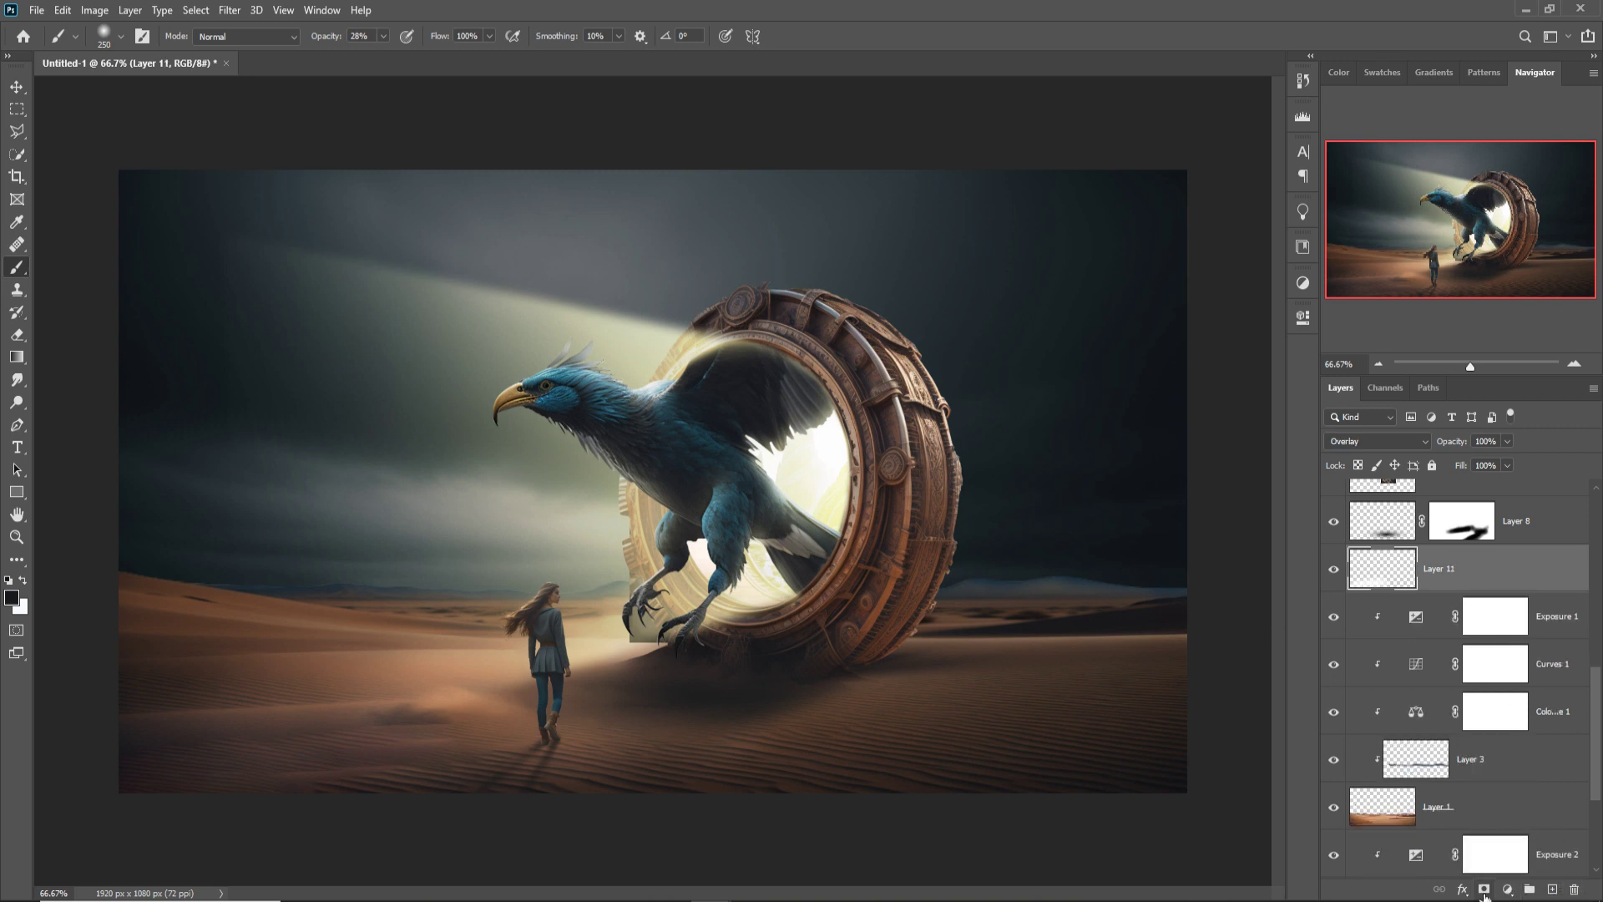
- Add a layer mask to Layer 11 and paint black (#000000) on it to hide the glow in the image's lower-left corner
click(1483, 889)
key(i)
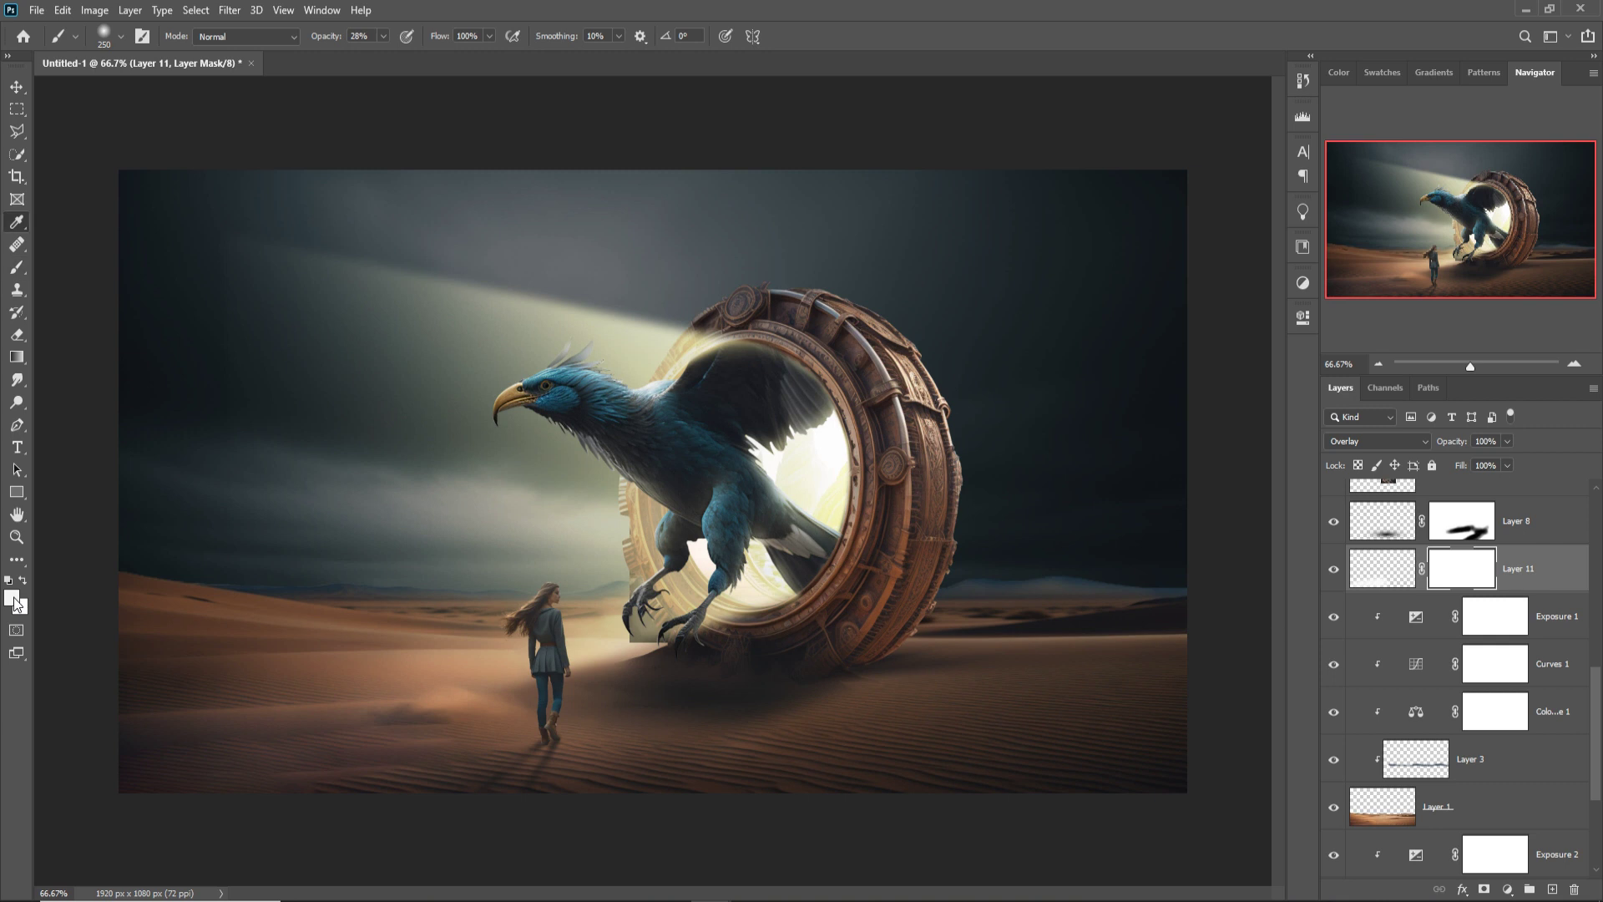
click(14, 600)
text(000000)
click(1323, 468)
key(b)
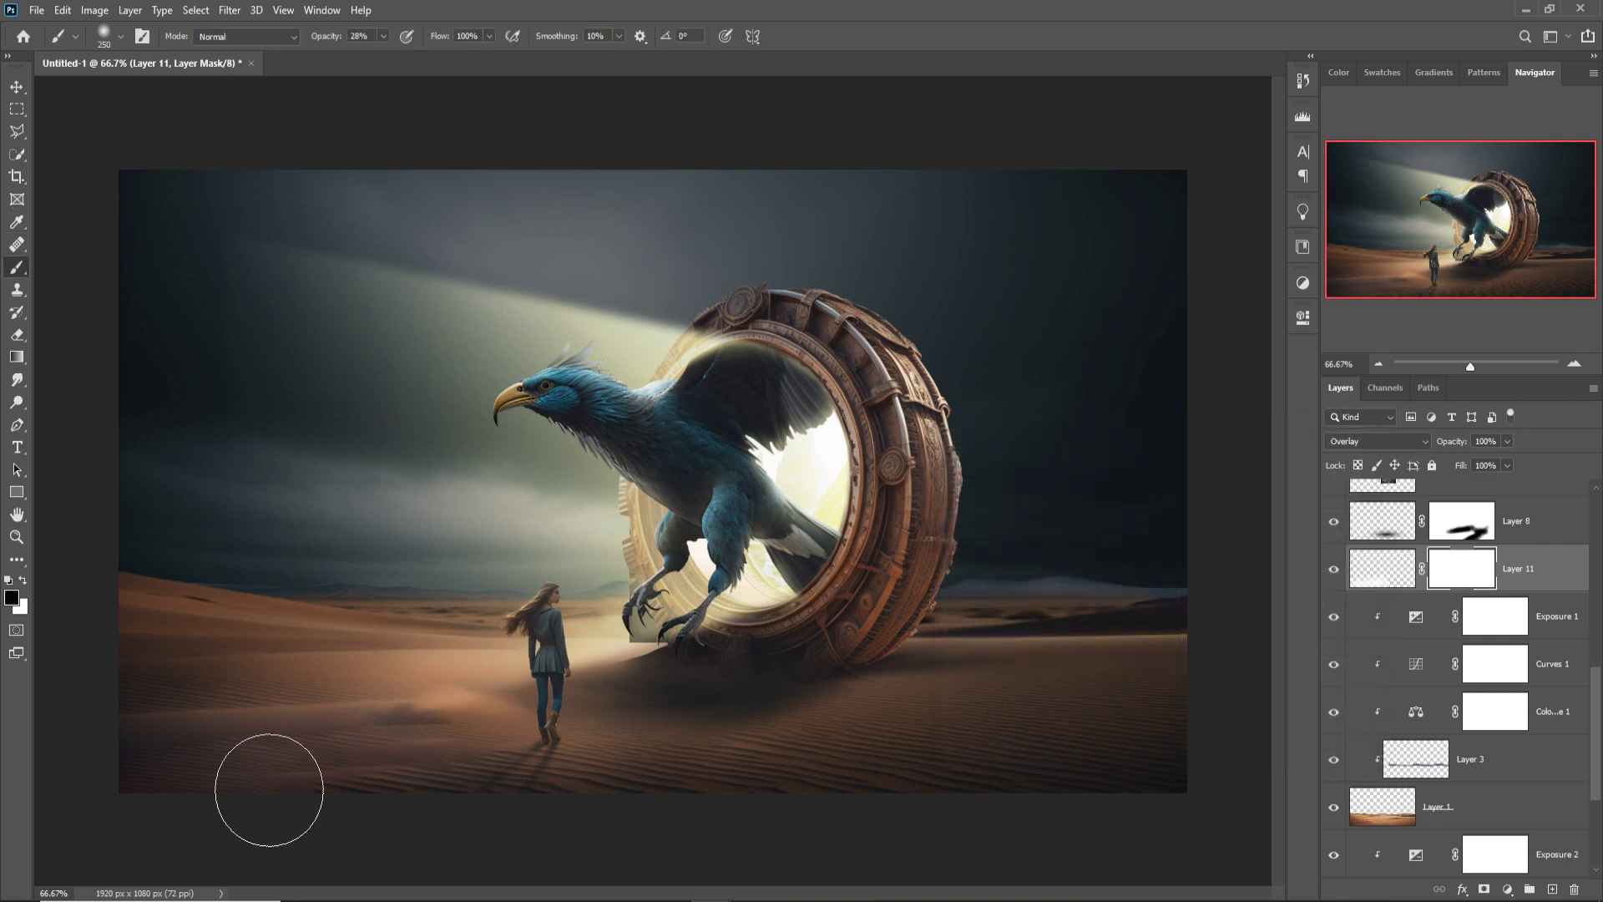
mouse_move(127, 848)
mouse_down()
mouse_move(273, 769)
mouse_move(167, 794)
mouse_move(333, 726)
mouse_move(154, 720)
mouse_up()
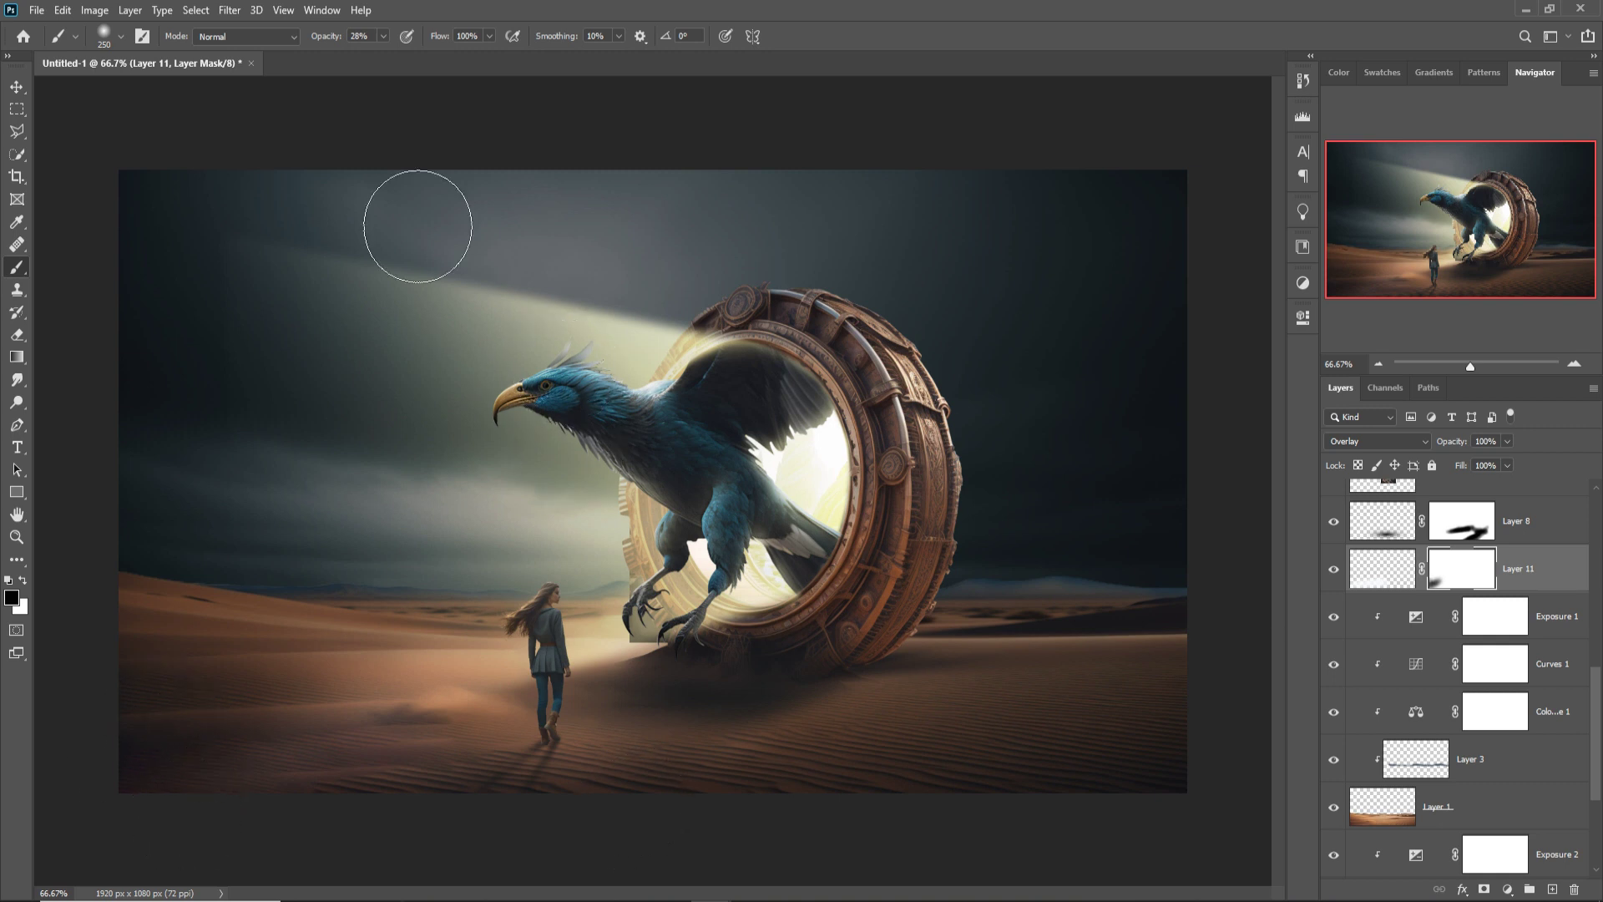
- Add a new layer above Layer 9, clip it to the tire, and set its blend mode to Linear Dodge (Add)
click(17, 87)
click(892, 381)
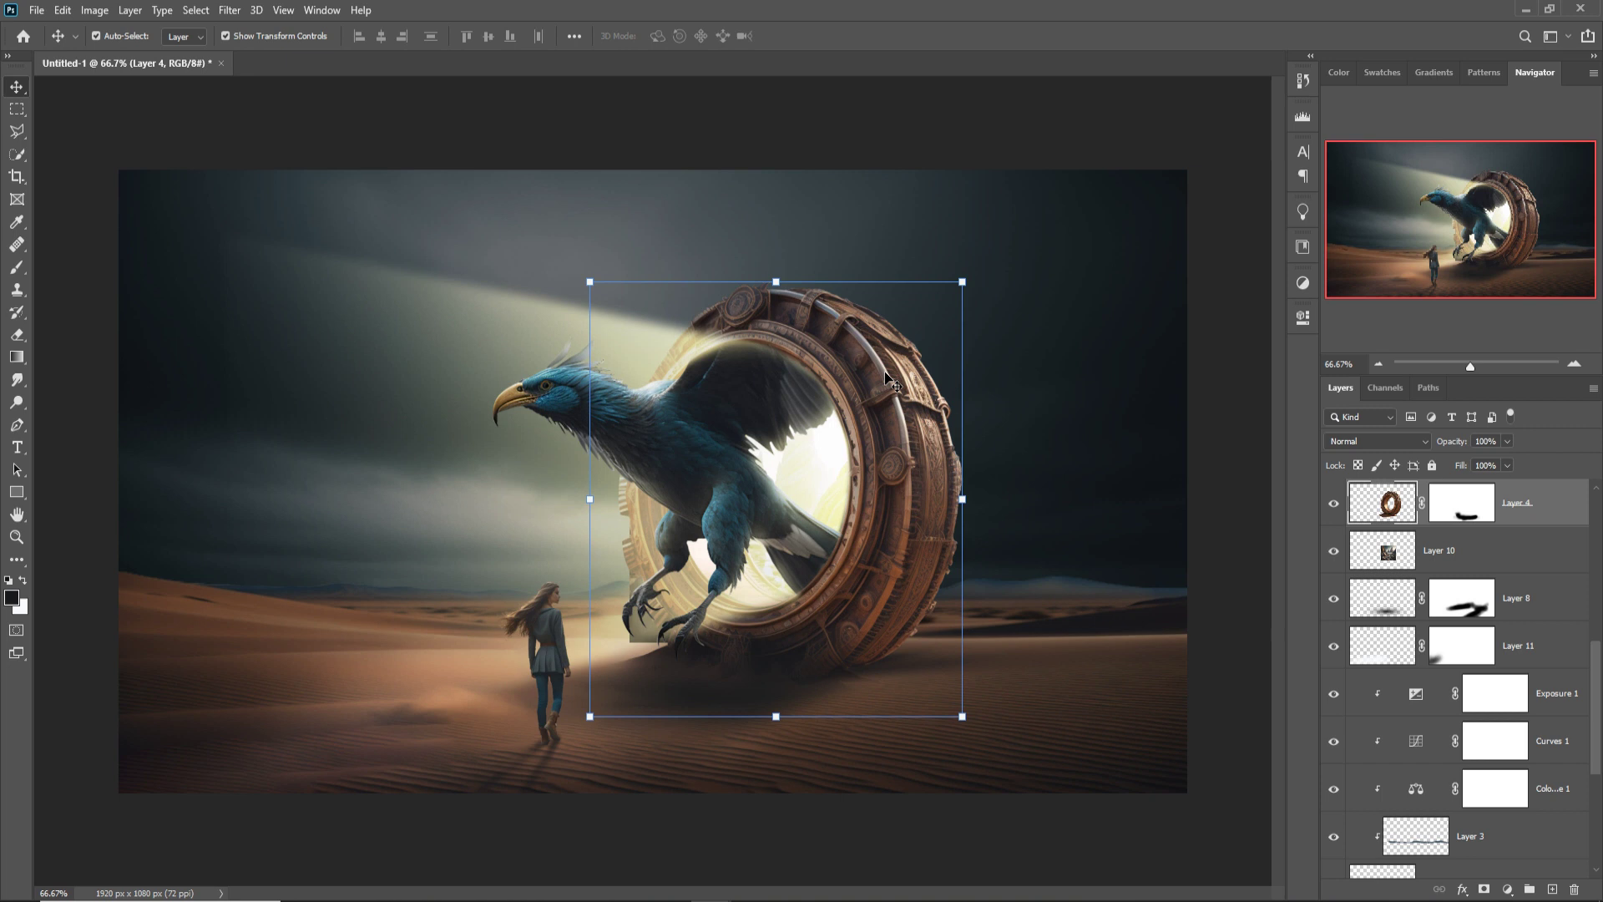
scroll(1569, 621, up, 2)
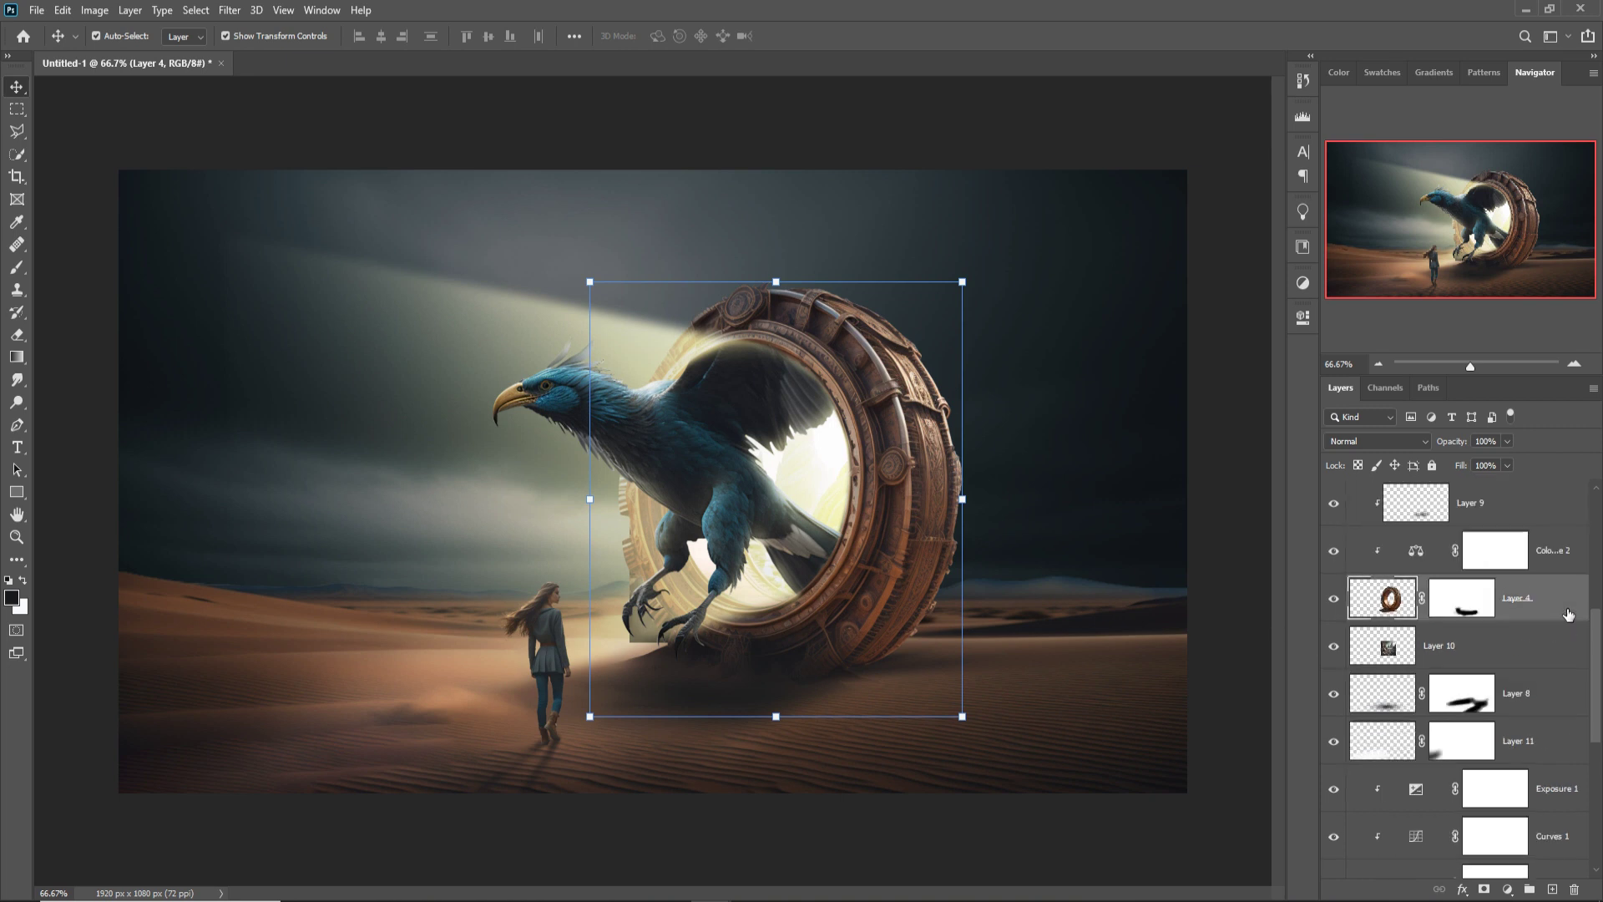
scroll(1545, 569, up, 2)
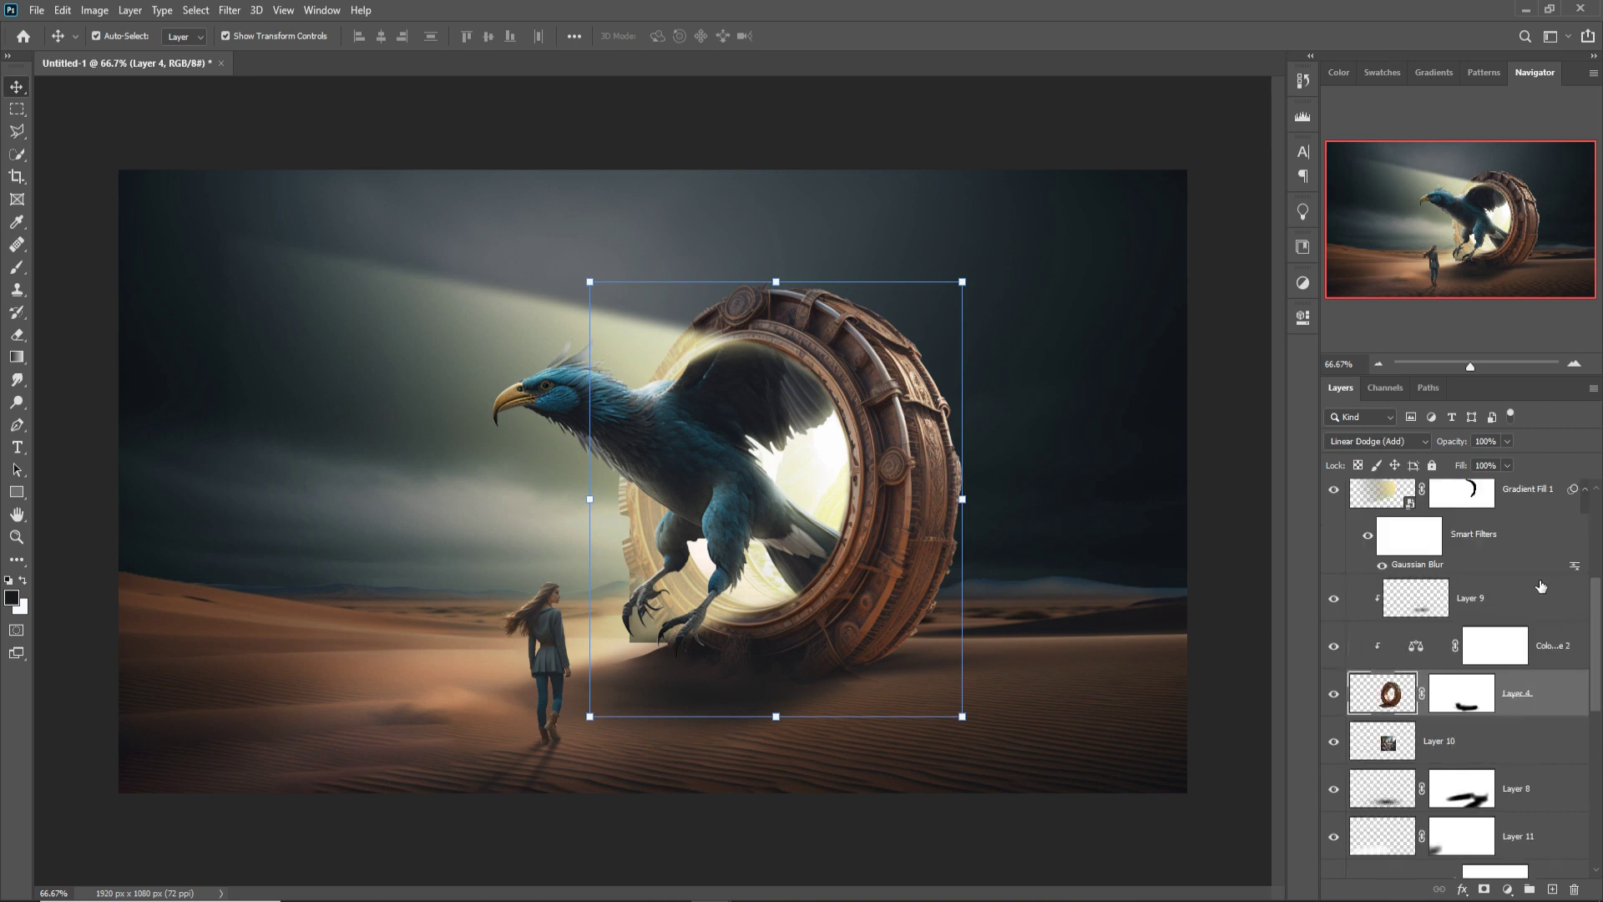
key(alt+period)
click(1528, 616)
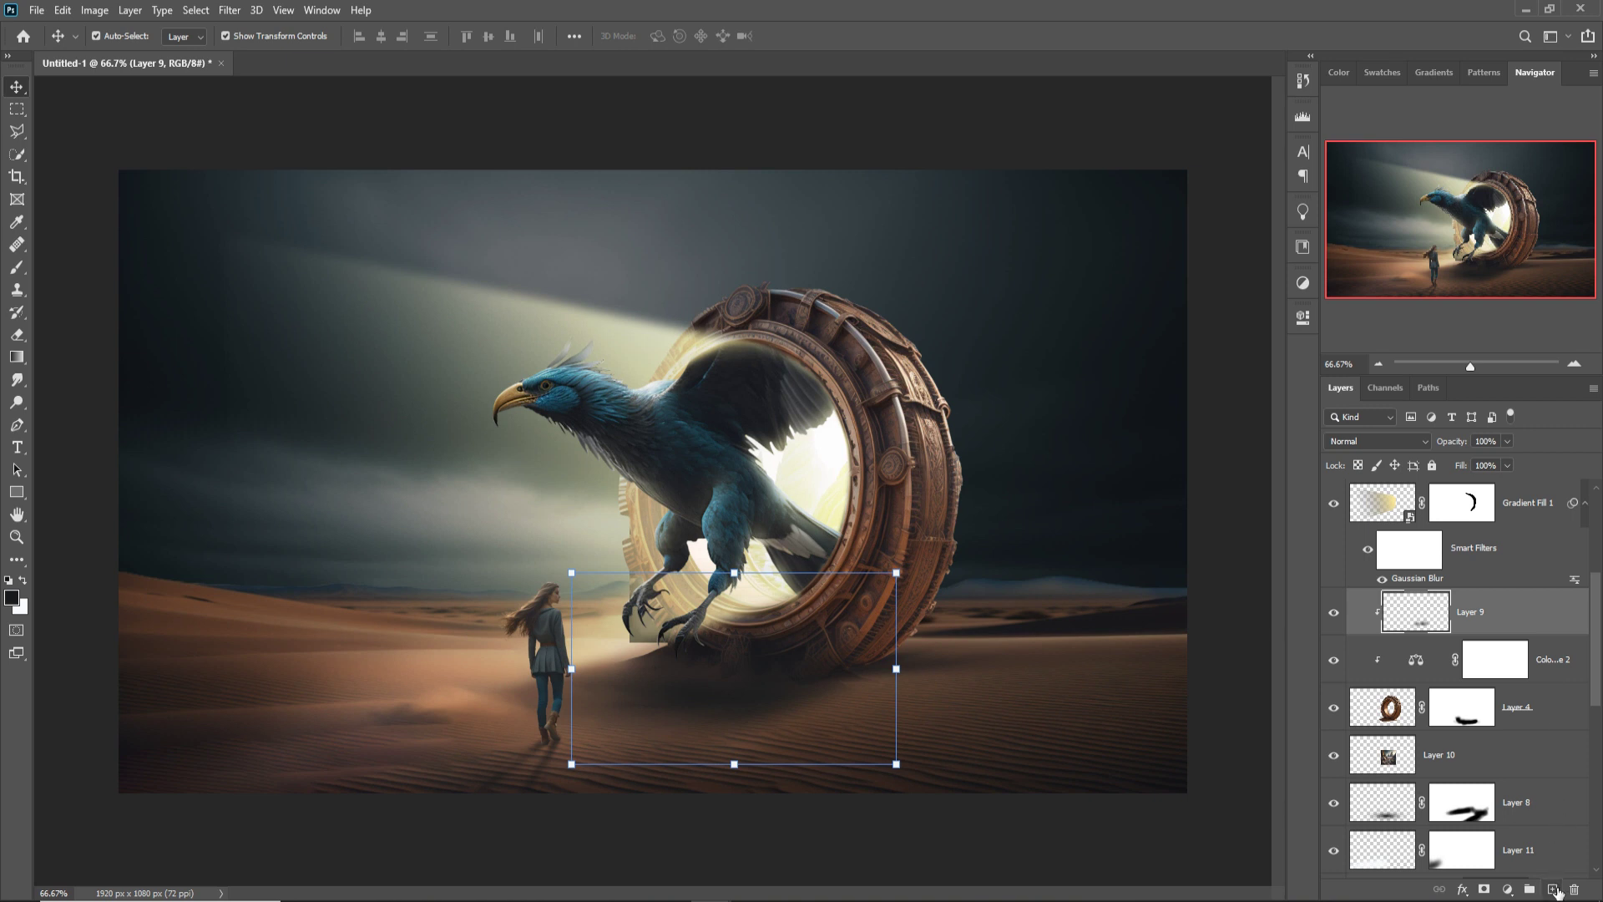
click(1554, 890)
right_click(1510, 618)
click(1357, 501)
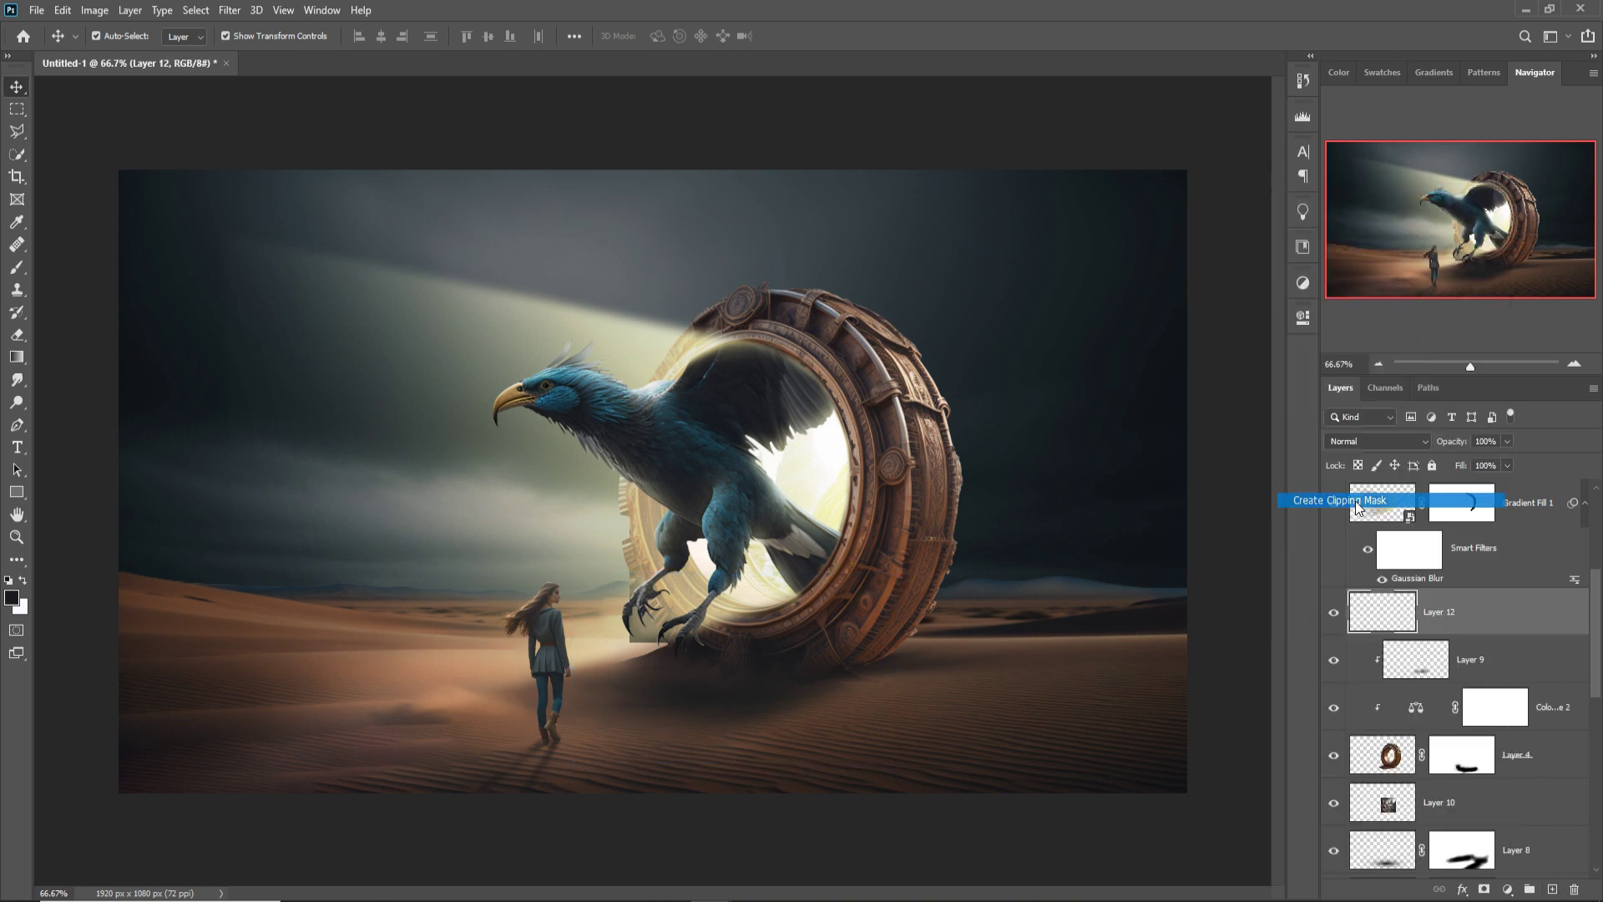
click(1378, 440)
click(1365, 609)
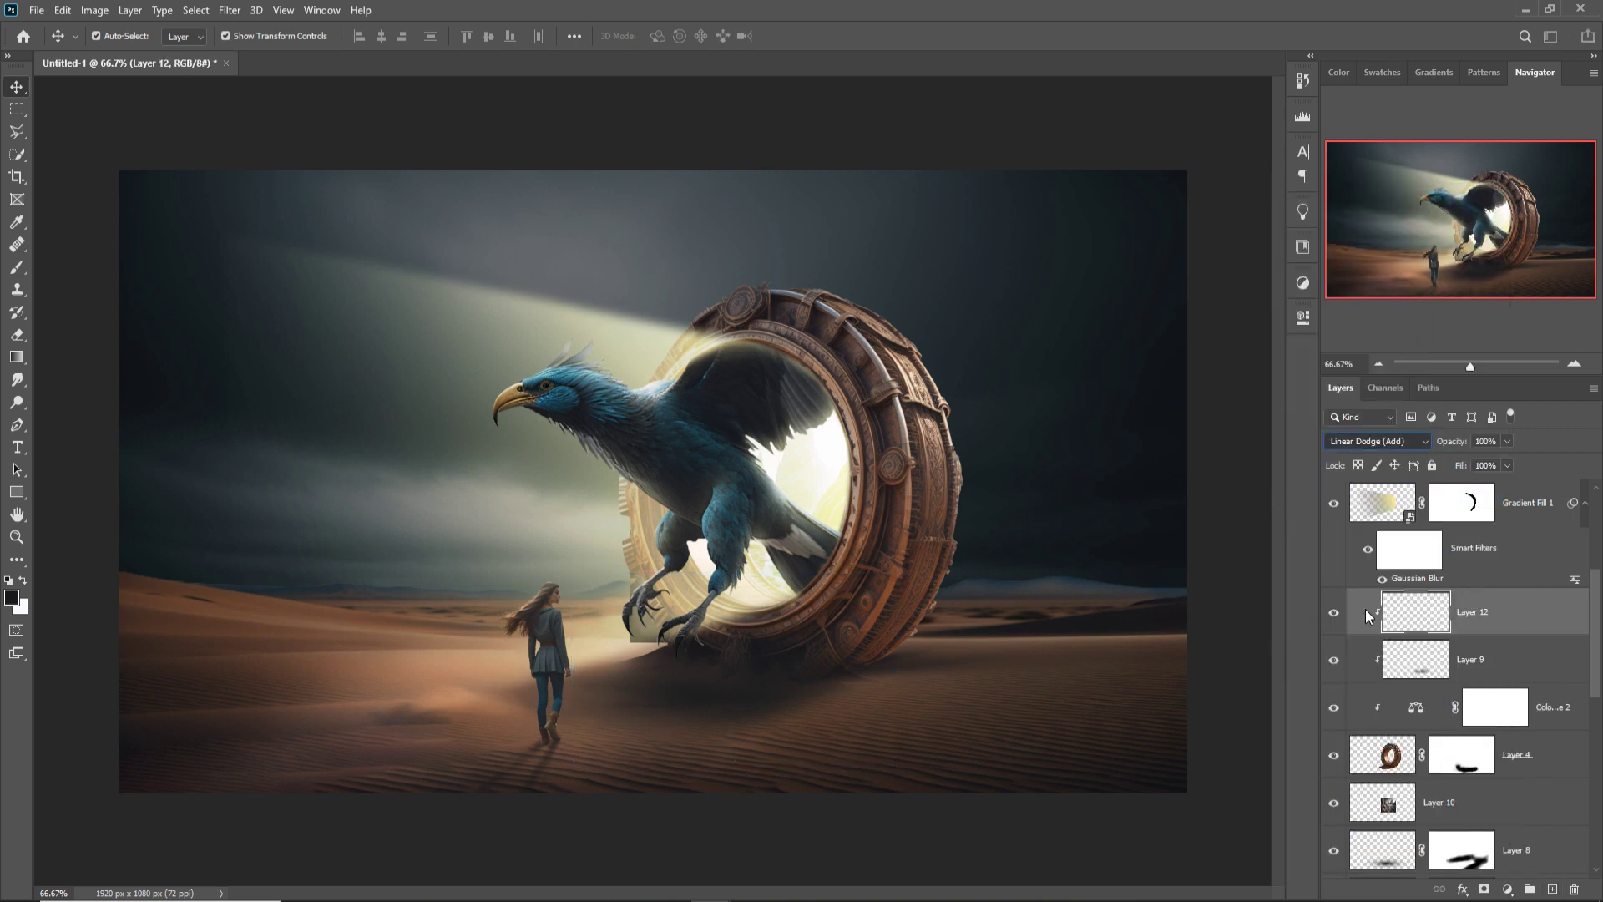
- Turn the empty clipped layer into a Solid Color fill of pale yellow #fde49a over the tire
click(1507, 890)
click(1496, 584)
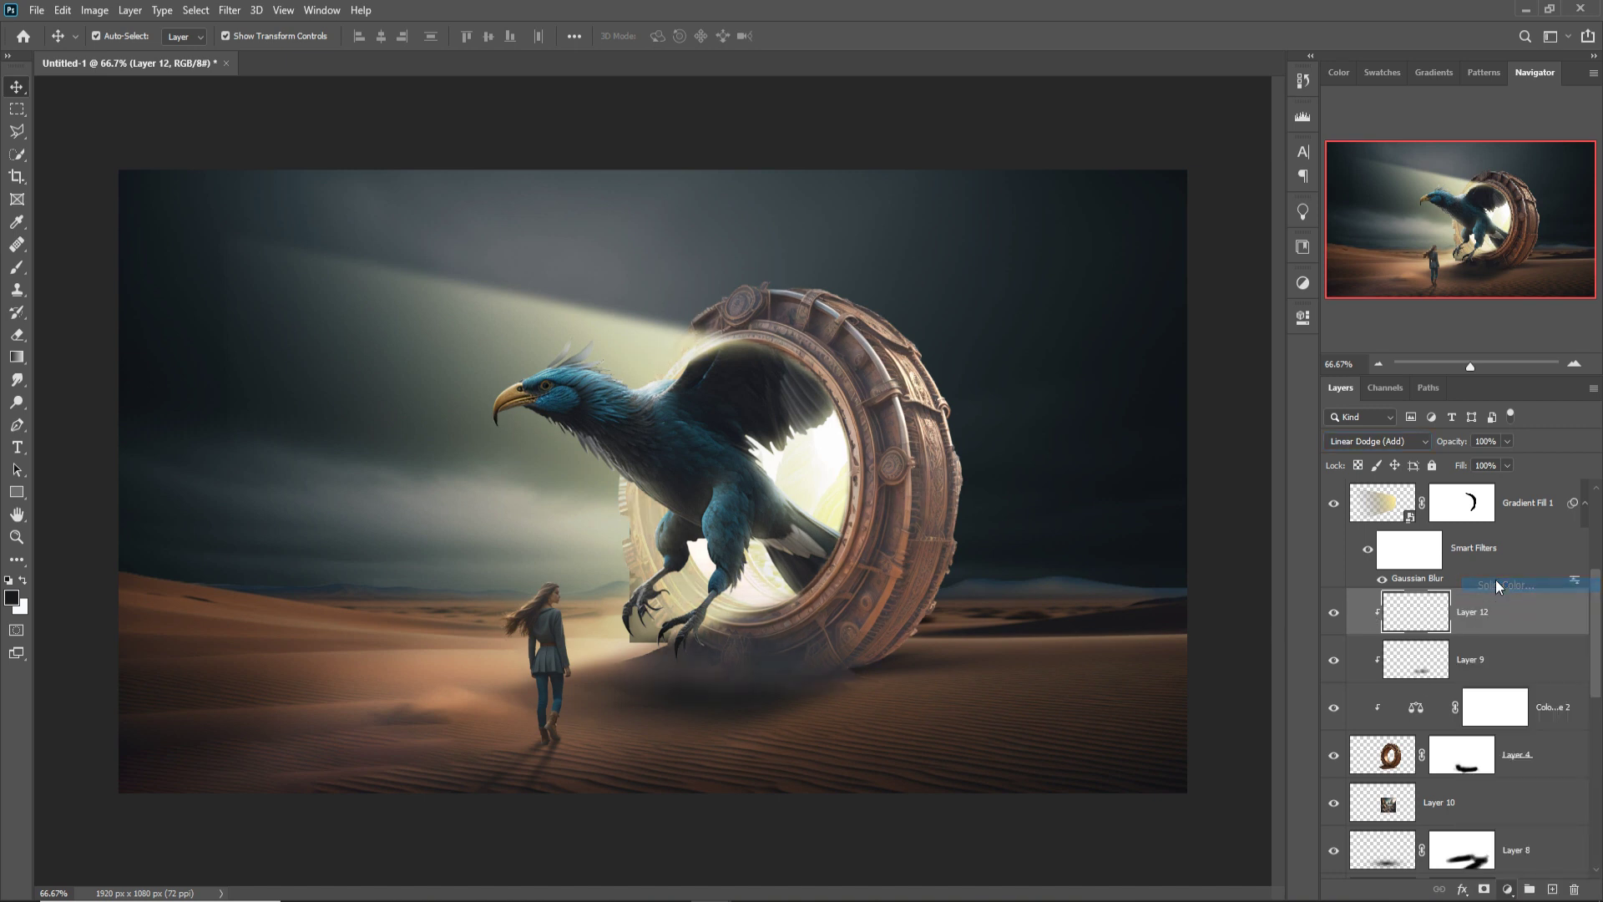
click(1048, 477)
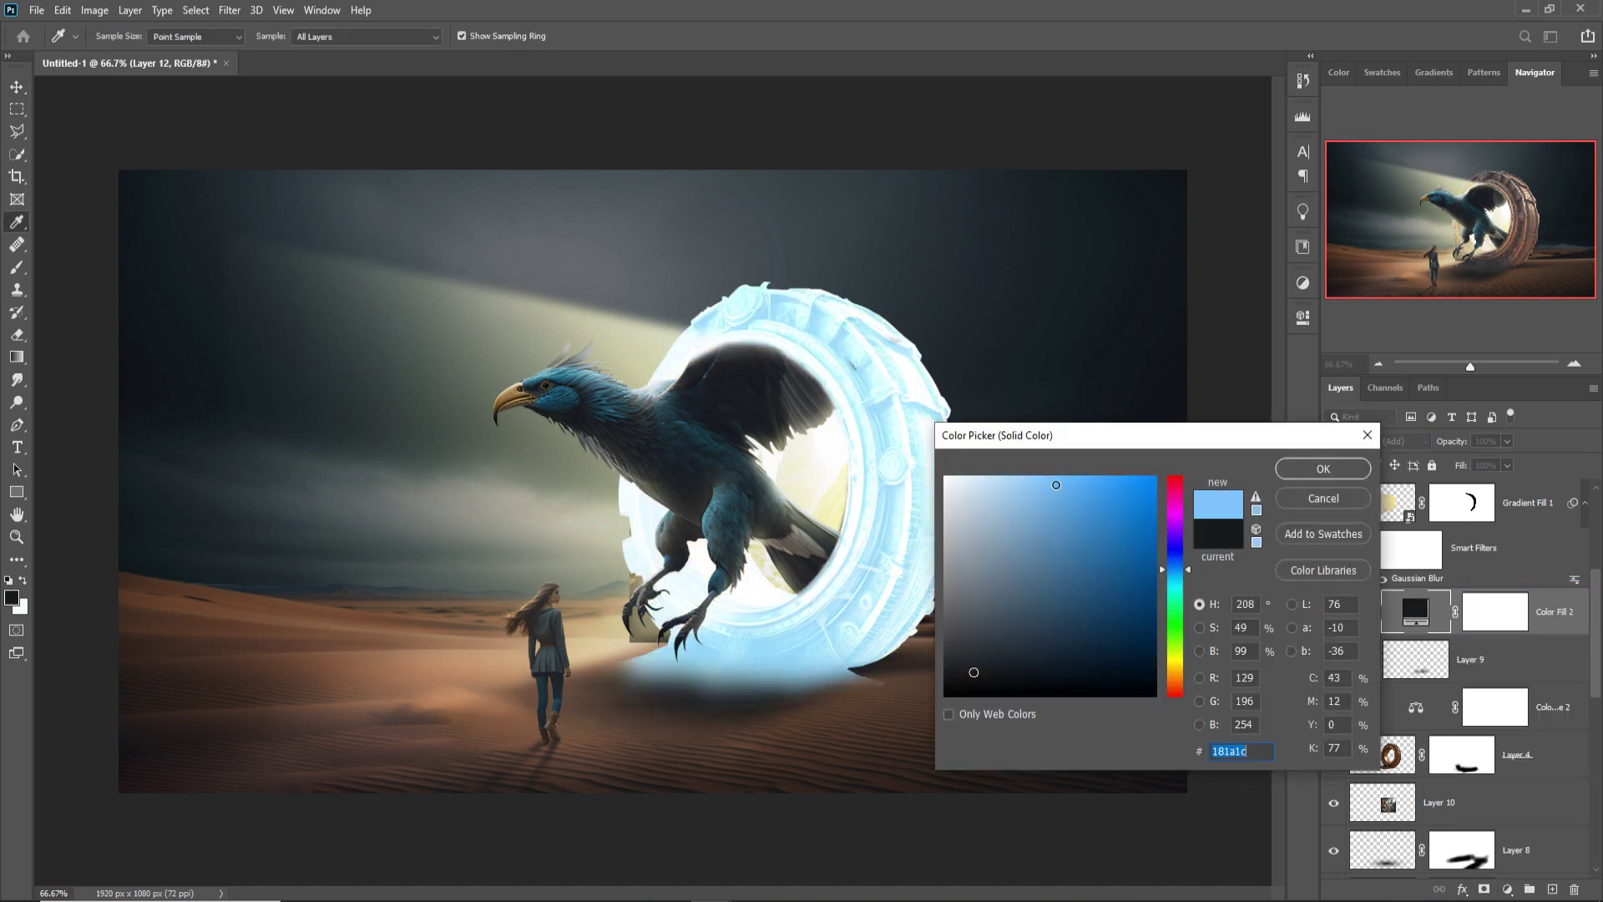
click(1179, 669)
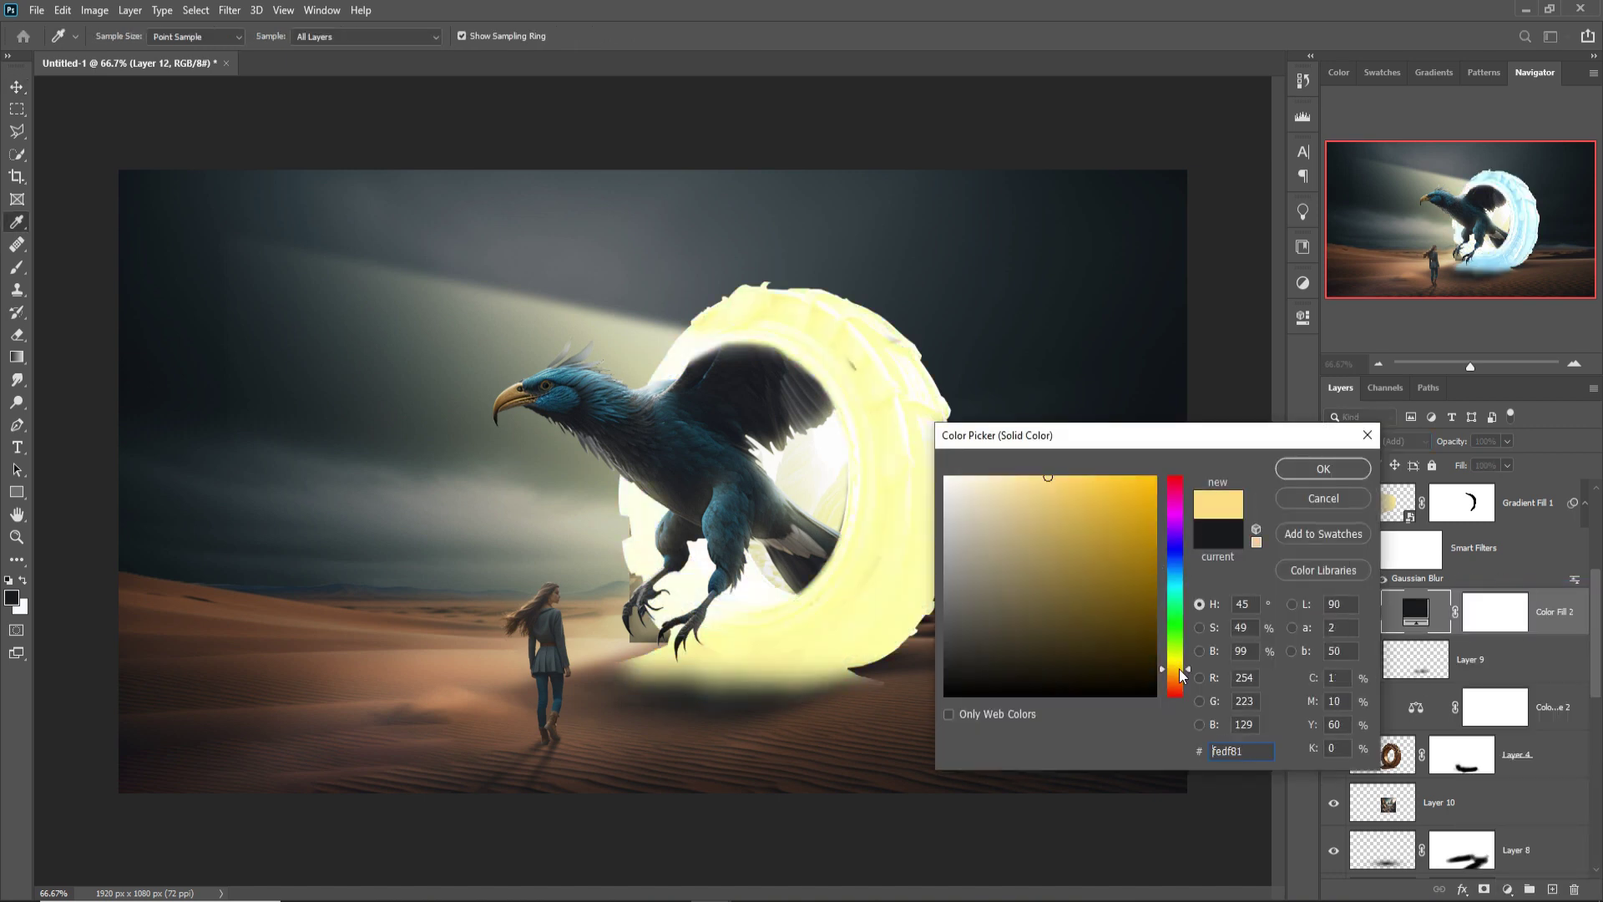
click(1035, 484)
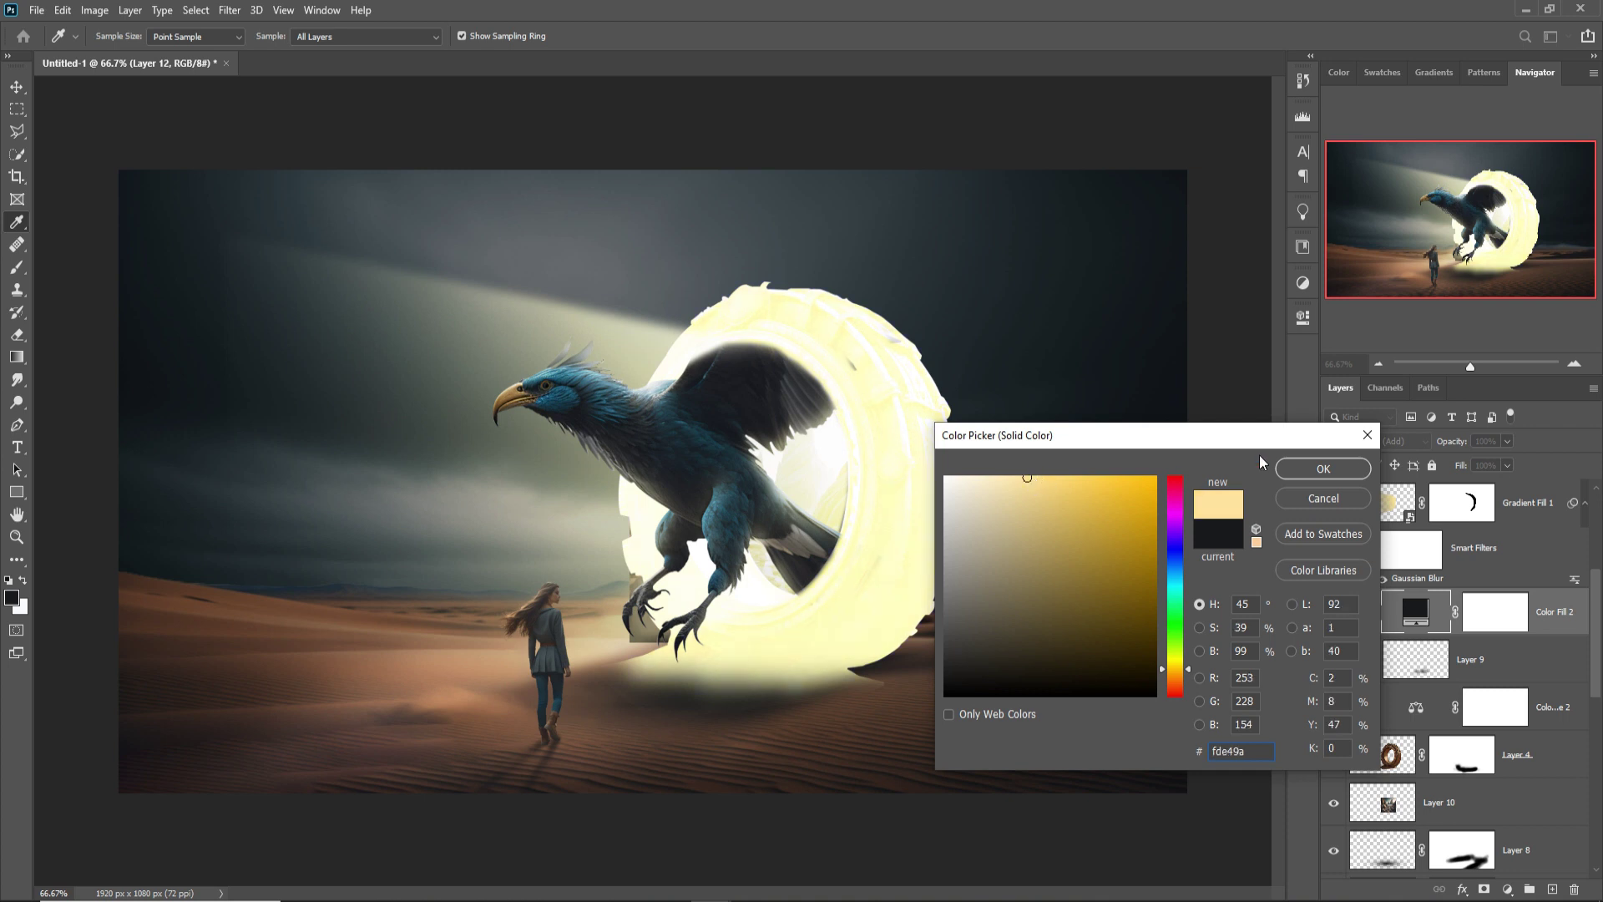
click(1323, 469)
- In the yellow fill's Blend If options, split the Underlying Layer black slider to 0 / 163
right_click(1420, 618)
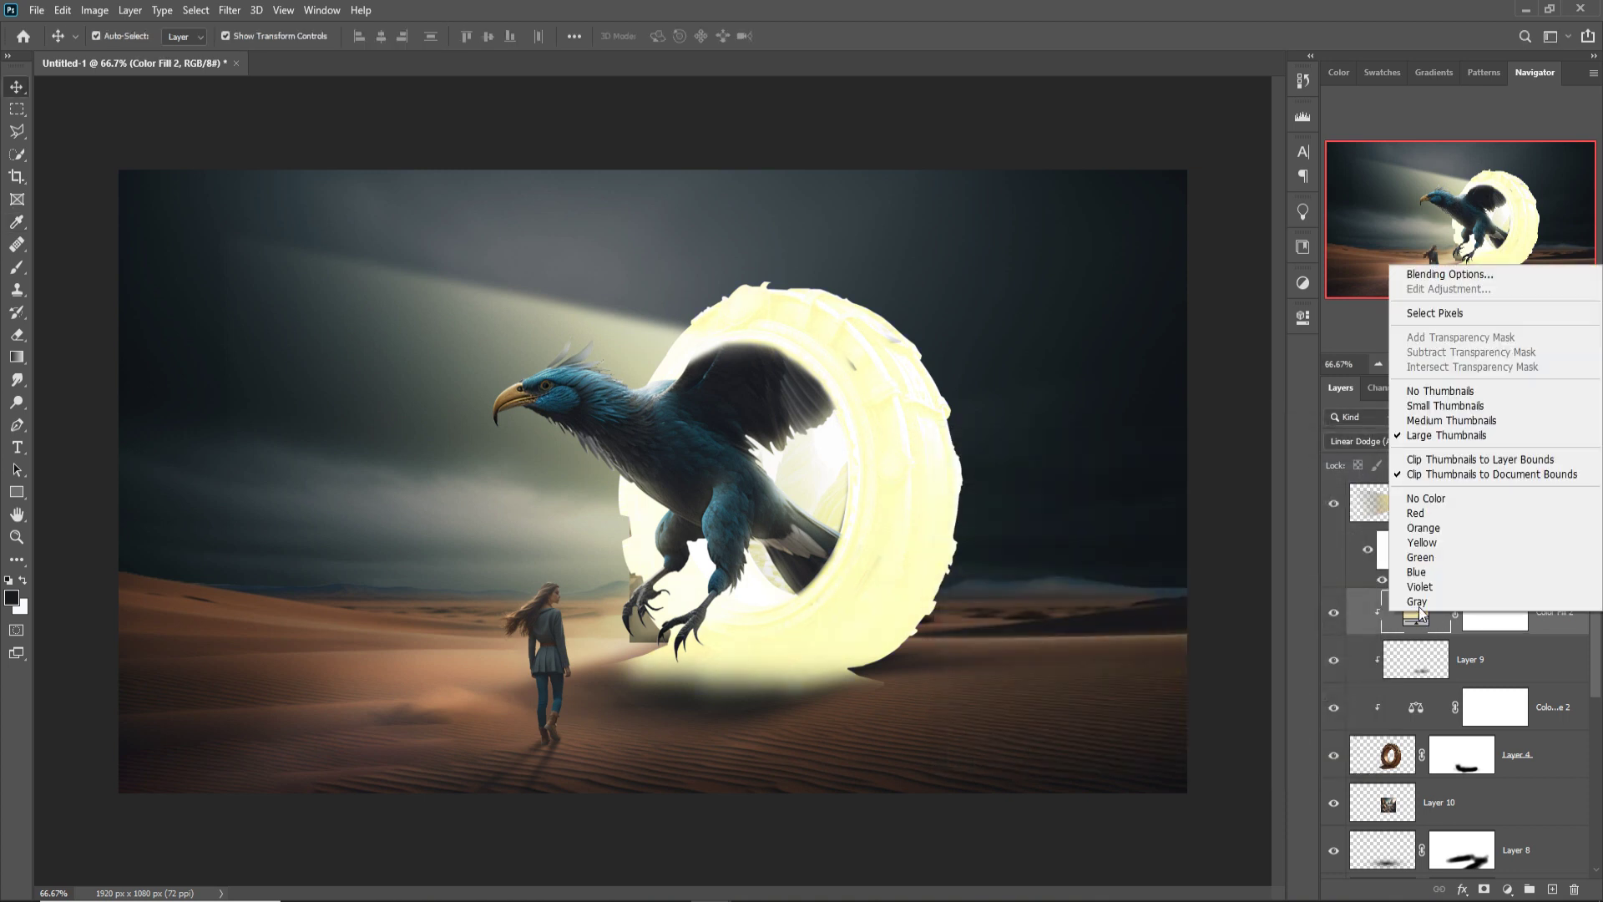
click(1440, 276)
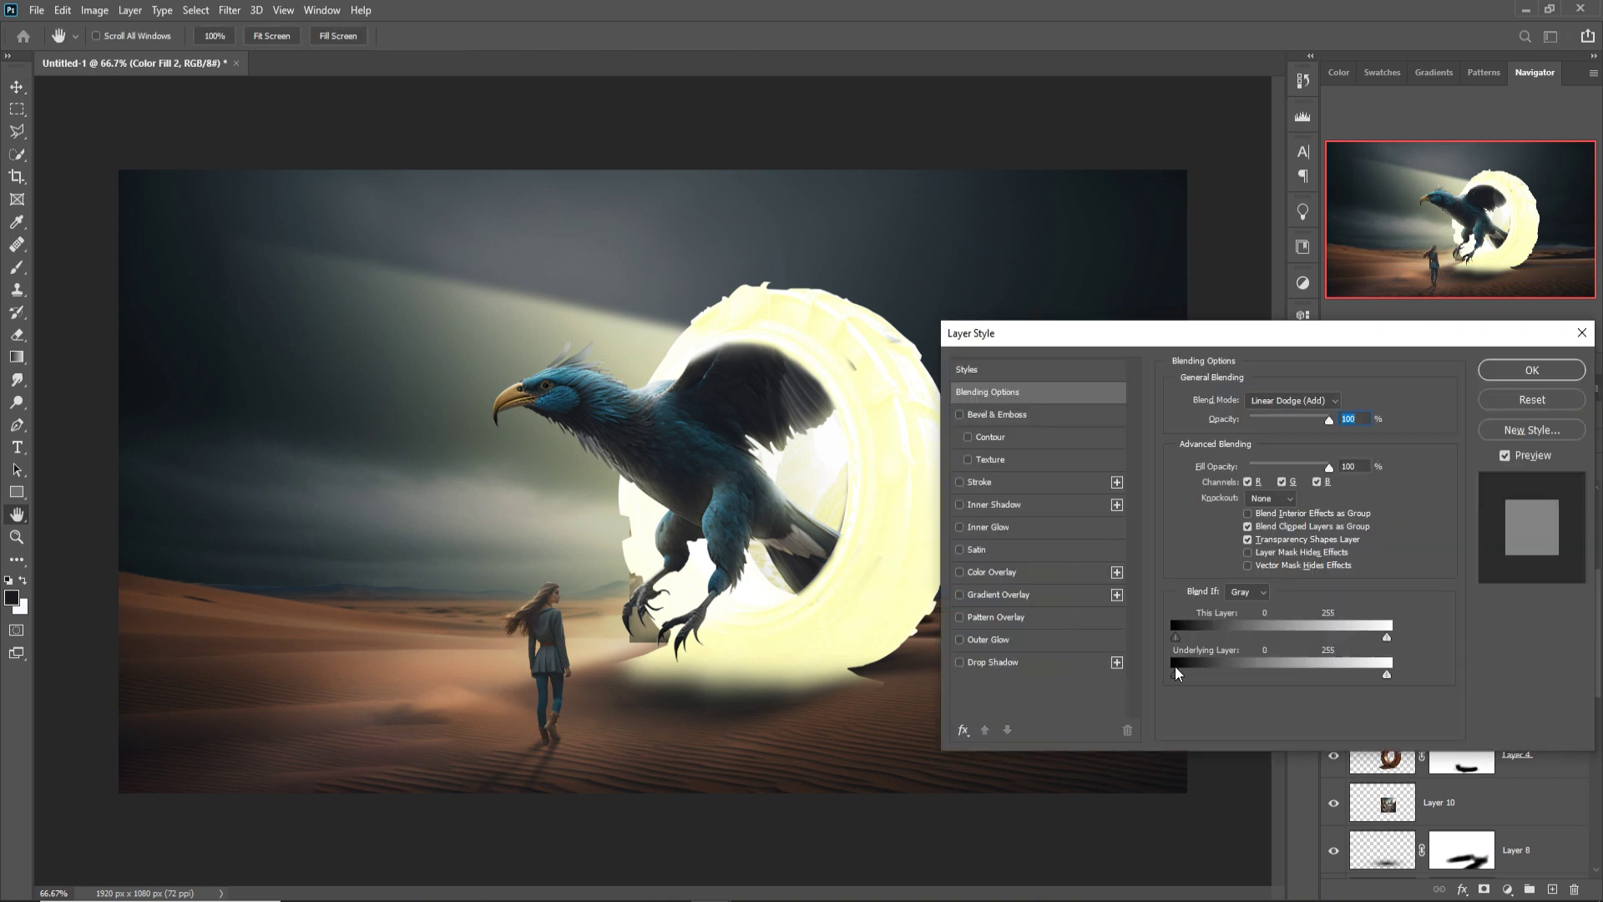
drag(1181, 673, 1311, 659)
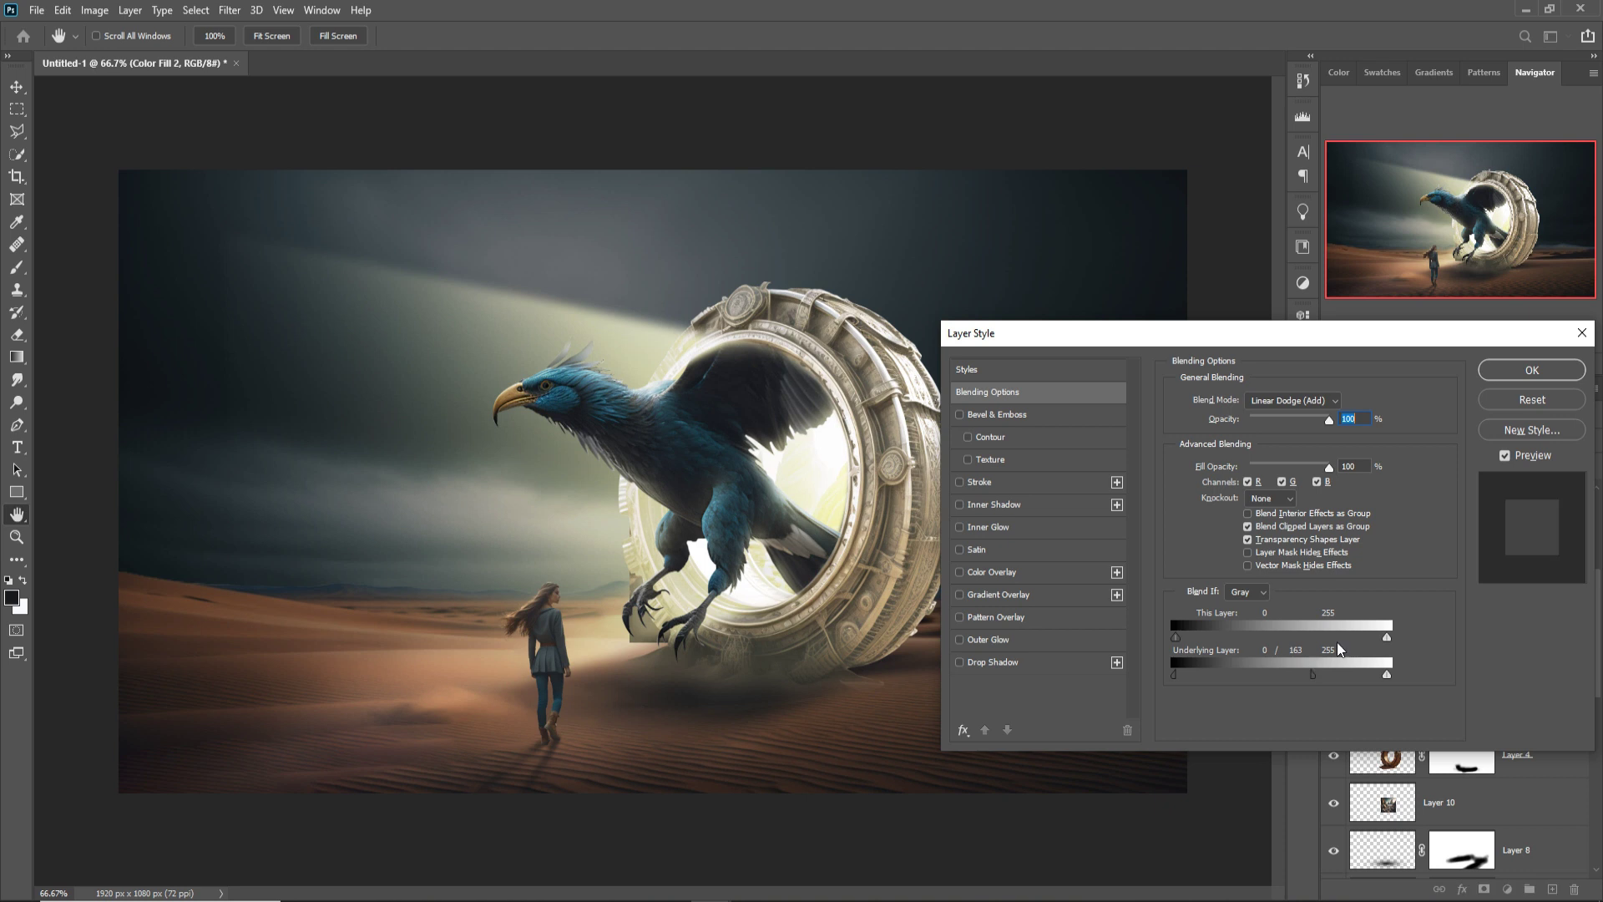
click(1519, 369)
- Invert the yellow fill's mask to black and paint white at 59% opacity with a 100 px brush along the tire's inner rim
click(1495, 617)
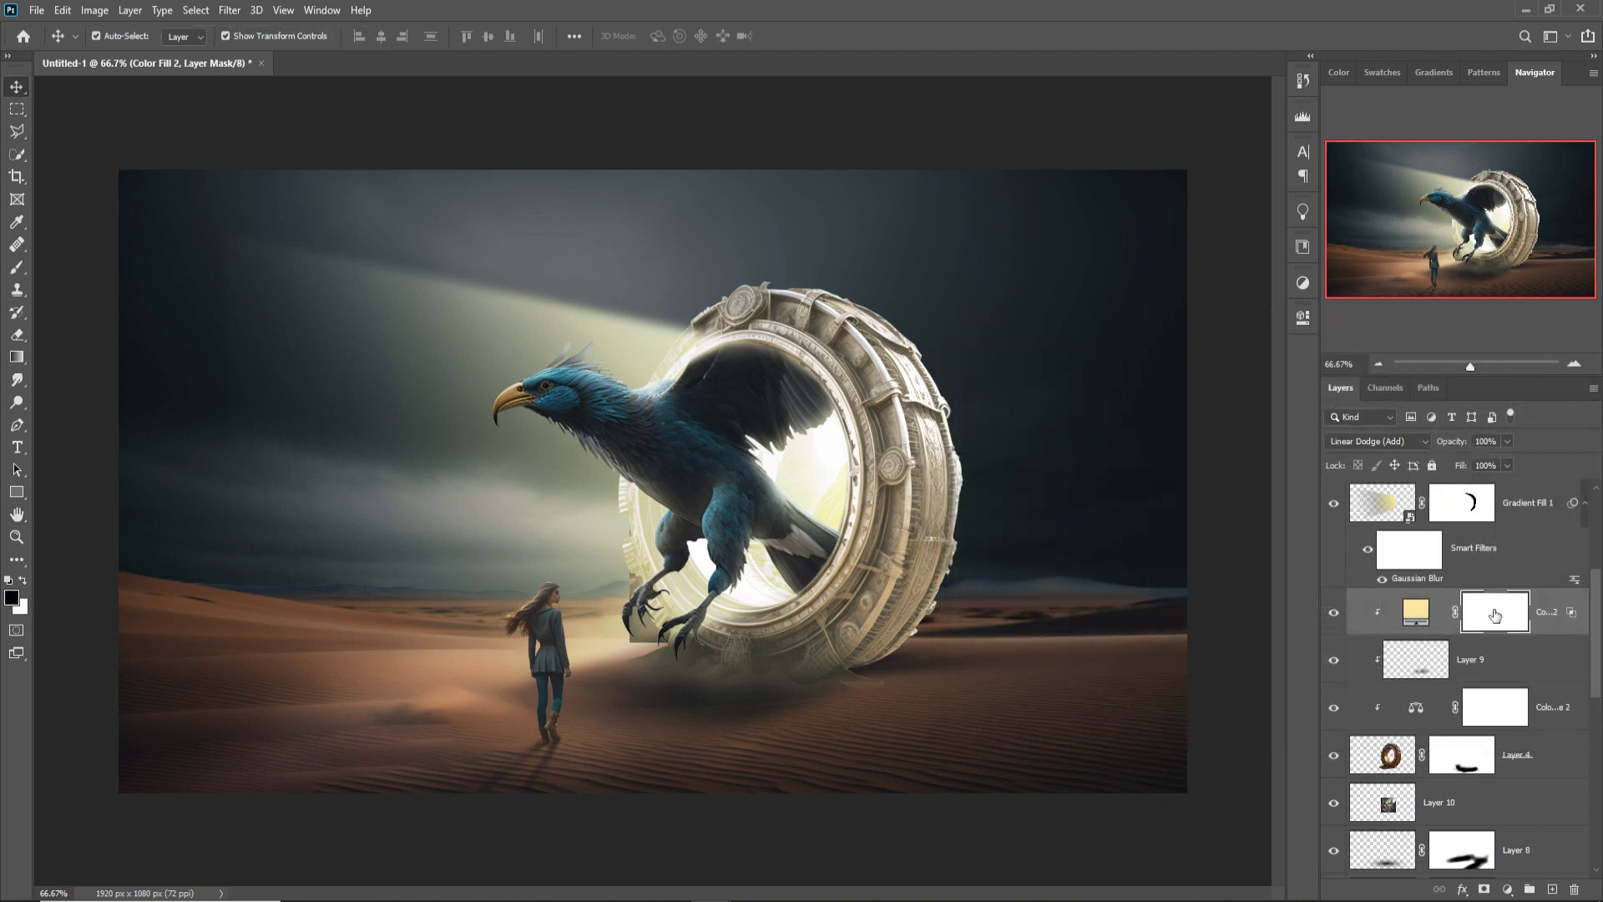
key(ctrl+i)
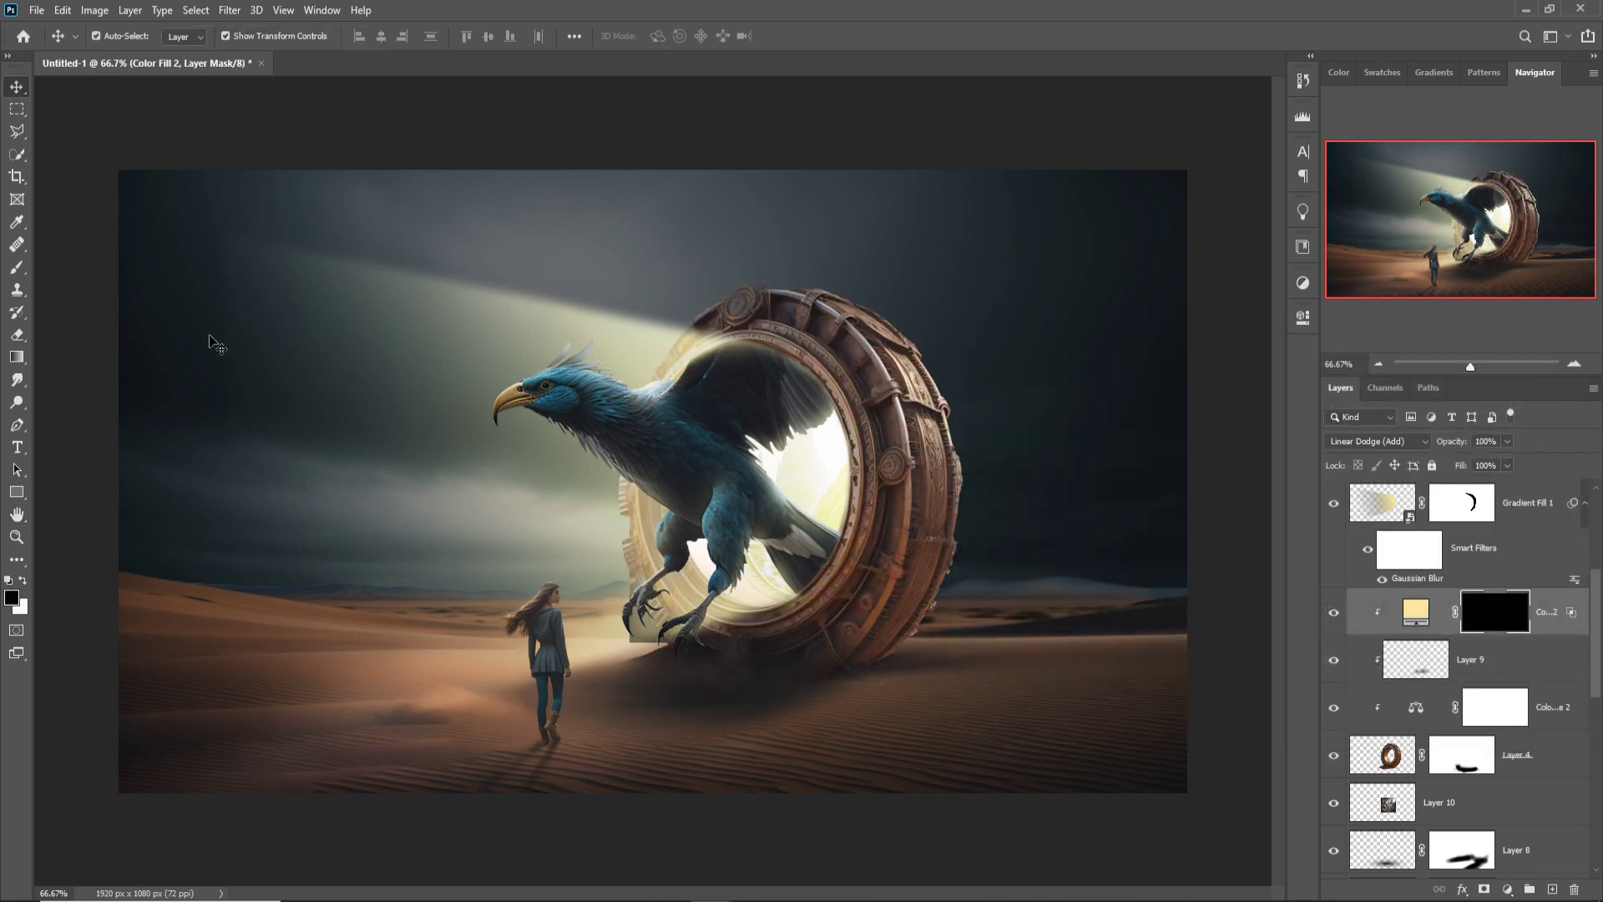
click(20, 269)
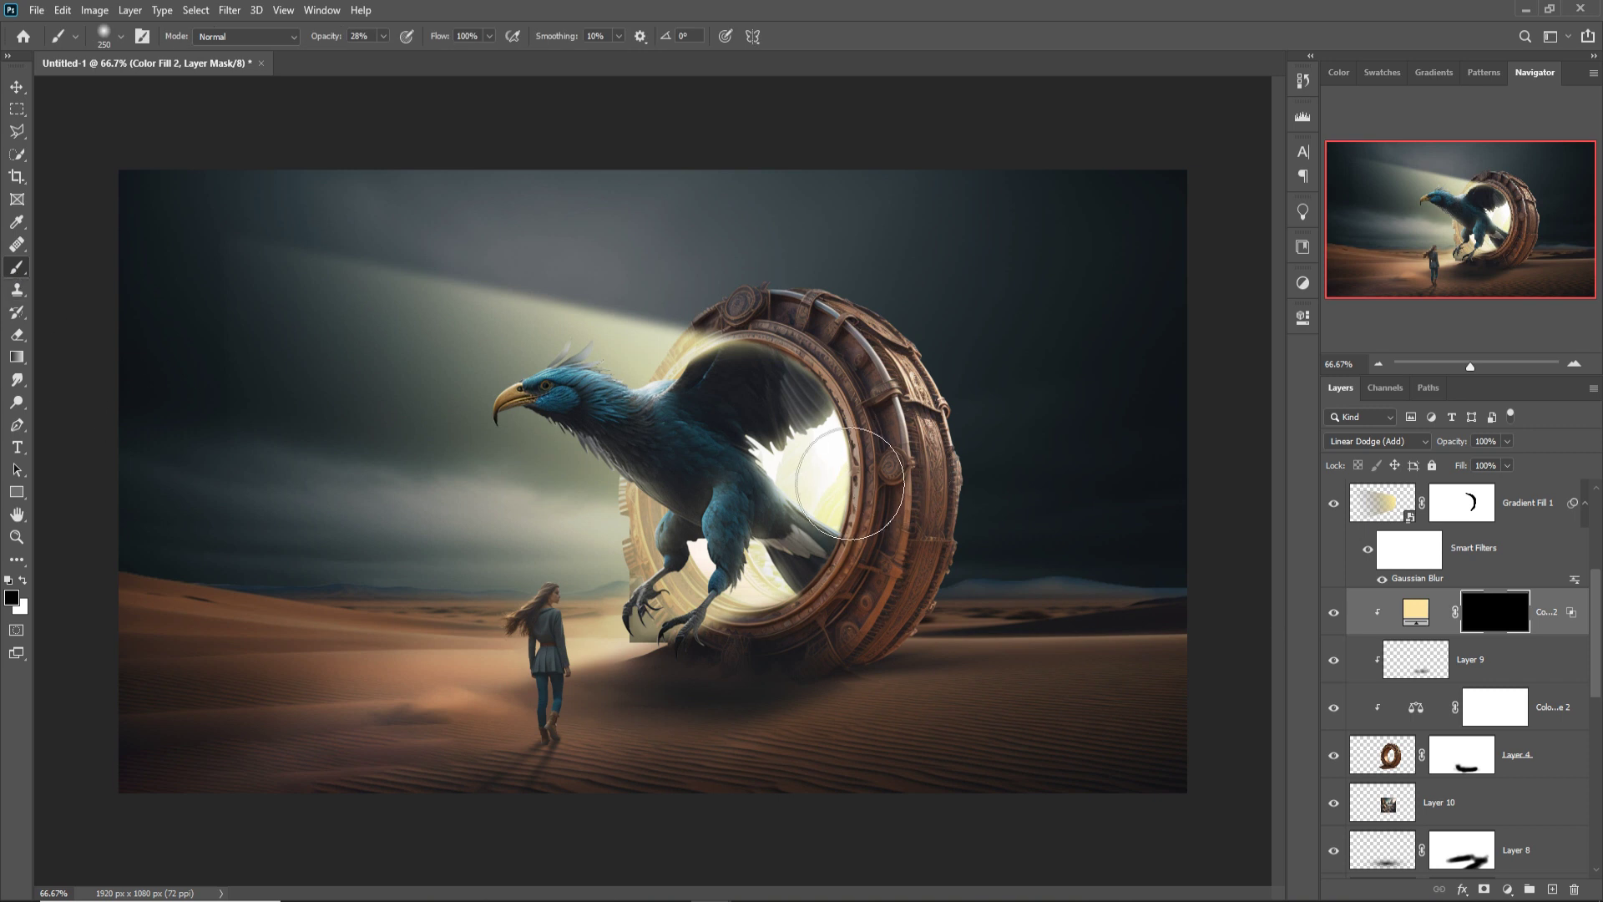
key(bracketleft)
key(bracketleft)
key(bracketleft)
key(bracketleft)
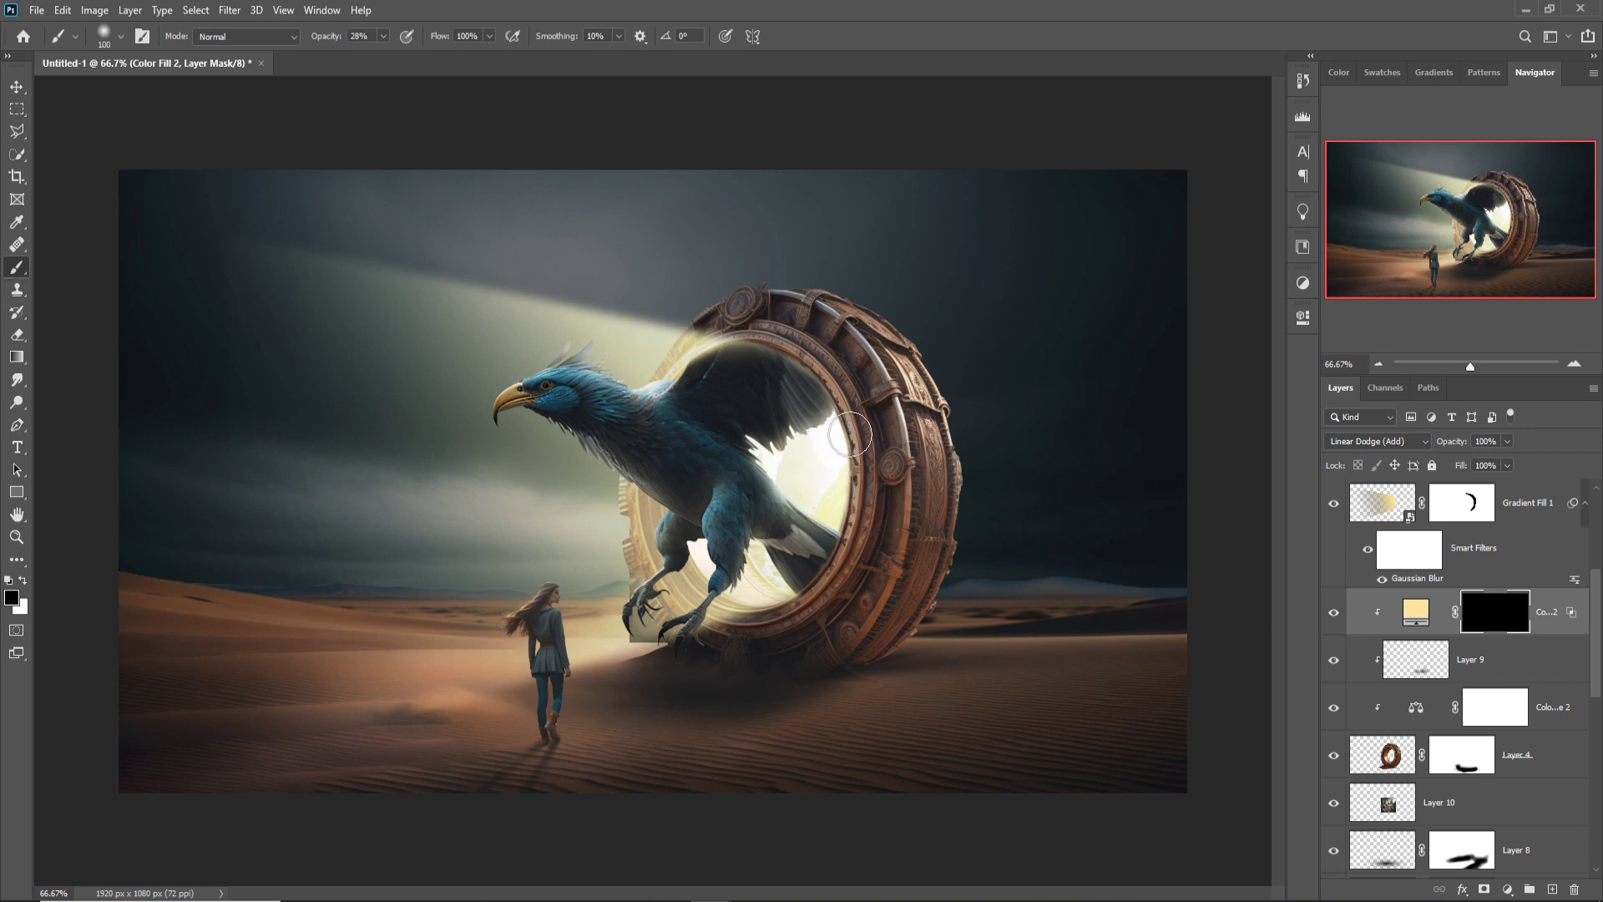
key(x)
click(383, 36)
click(839, 434)
mouse_move(850, 449)
mouse_down()
mouse_move(851, 550)
mouse_move(852, 528)
mouse_move(819, 605)
mouse_move(822, 392)
mouse_move(756, 374)
mouse_move(826, 407)
mouse_move(859, 525)
mouse_move(786, 623)
mouse_move(798, 617)
mouse_move(738, 630)
mouse_up()
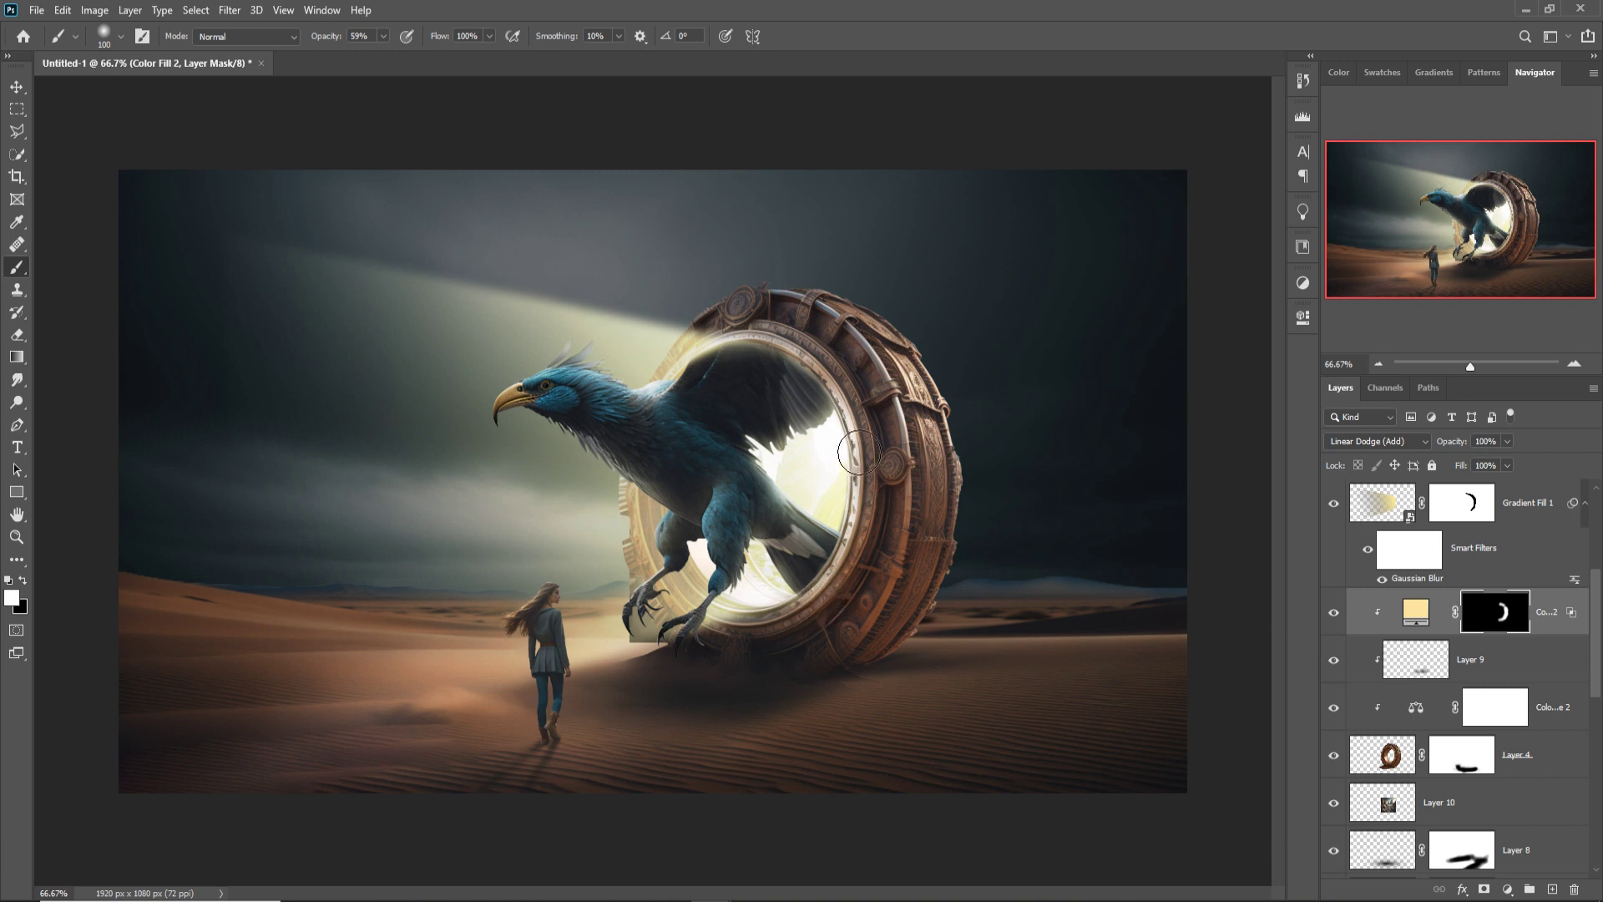
- Add a new empty layer above Layer 5 copy at the top of the layer stack
click(16, 87)
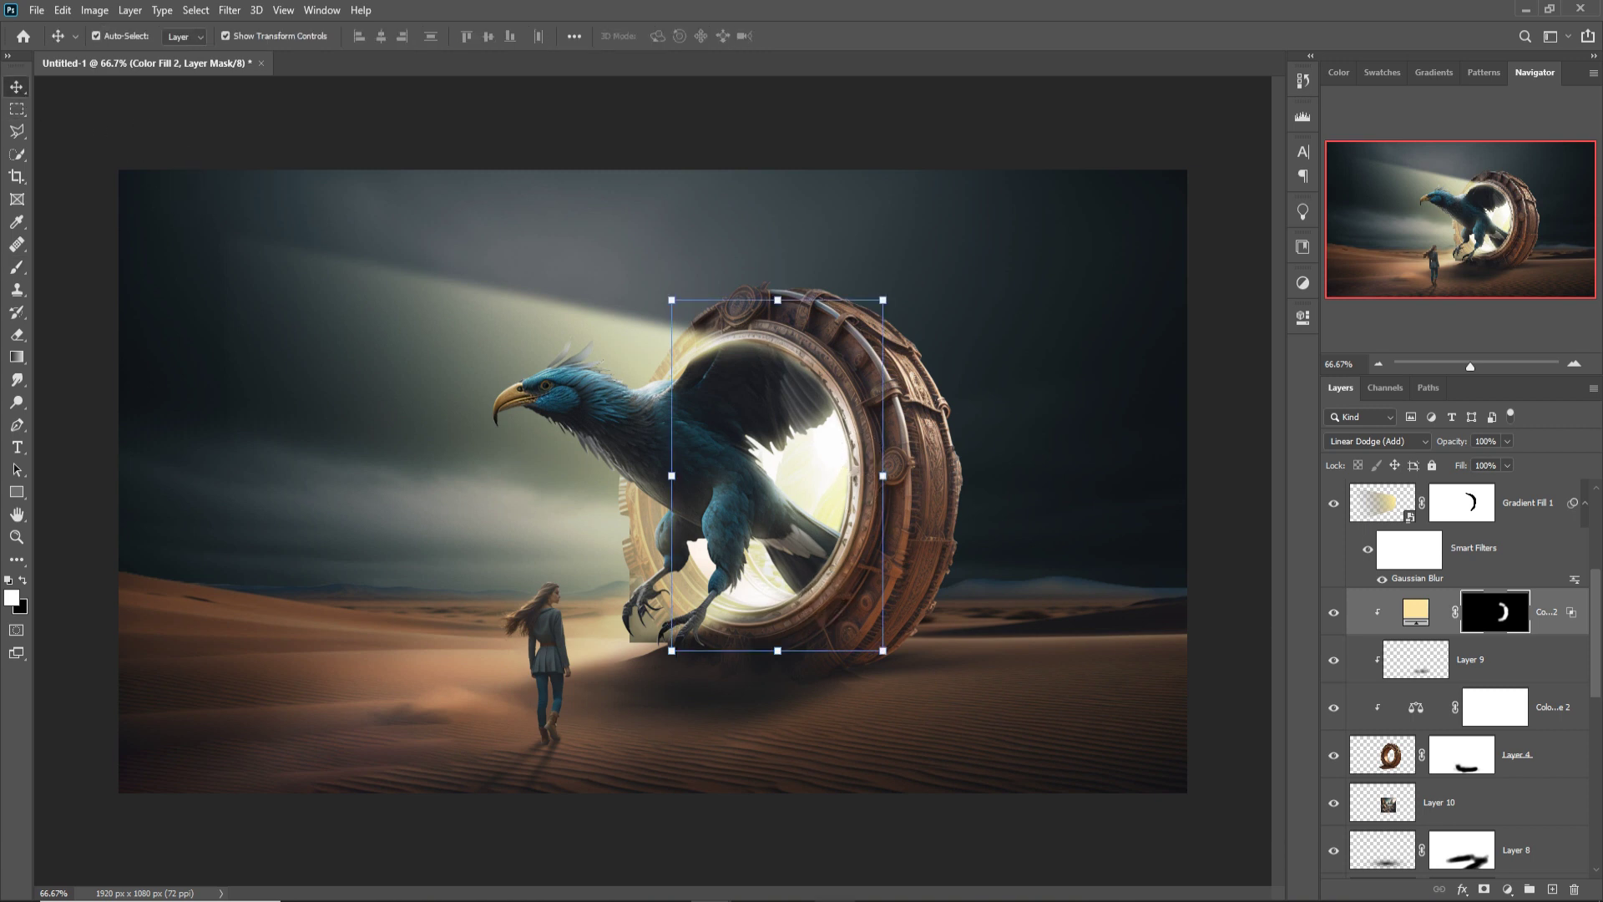
click(1523, 838)
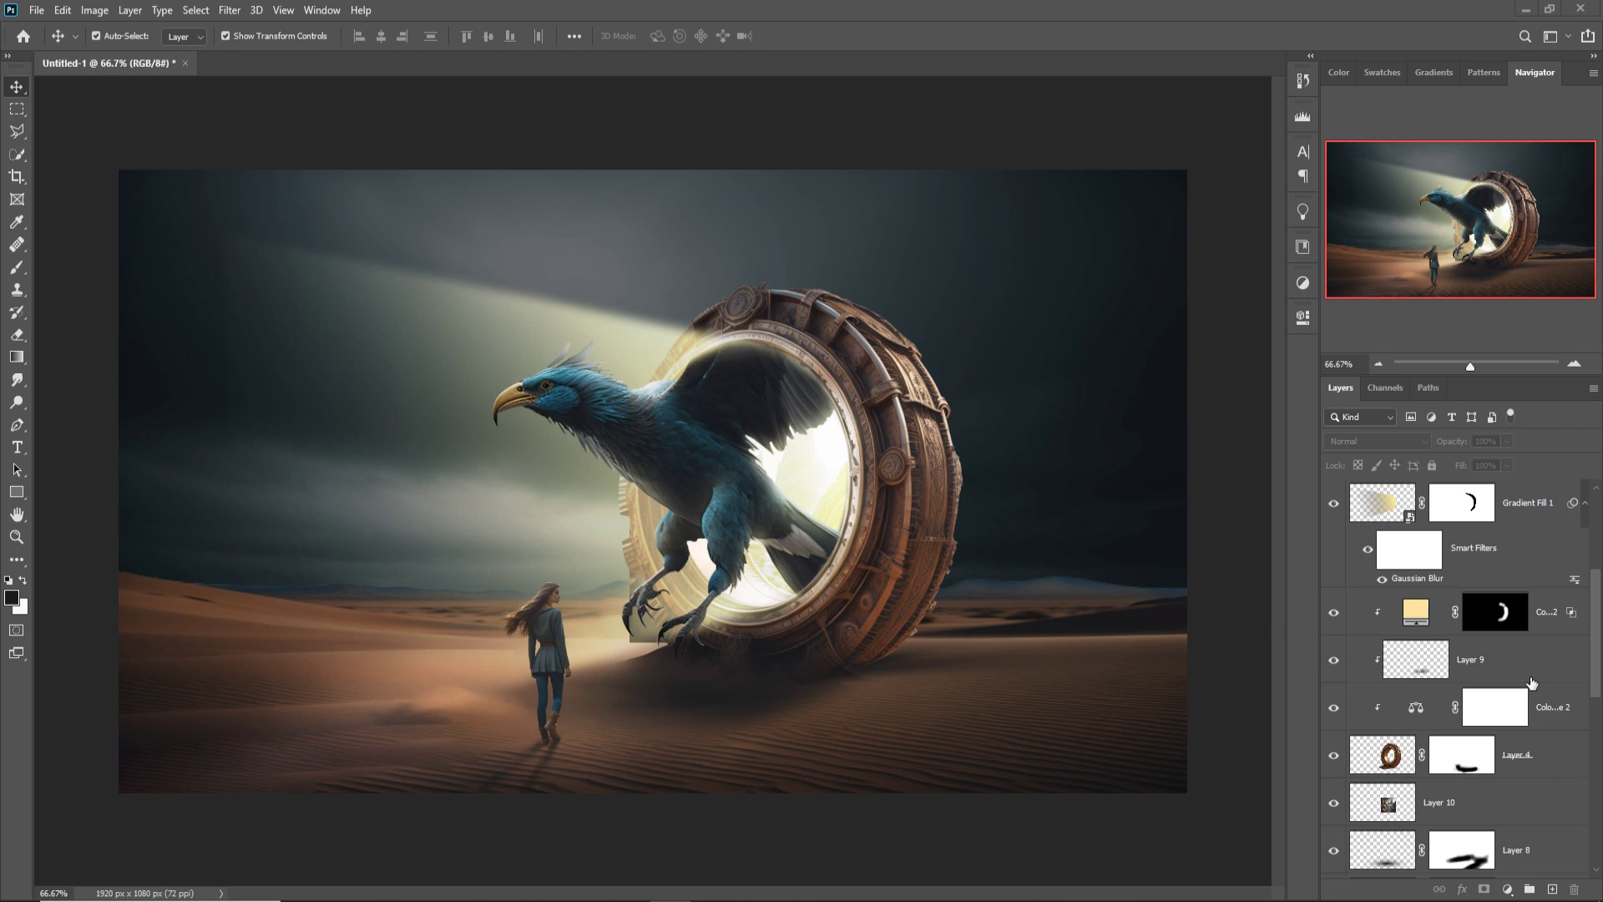
click(1521, 501)
scroll(1519, 505, up, 5)
click(1519, 506)
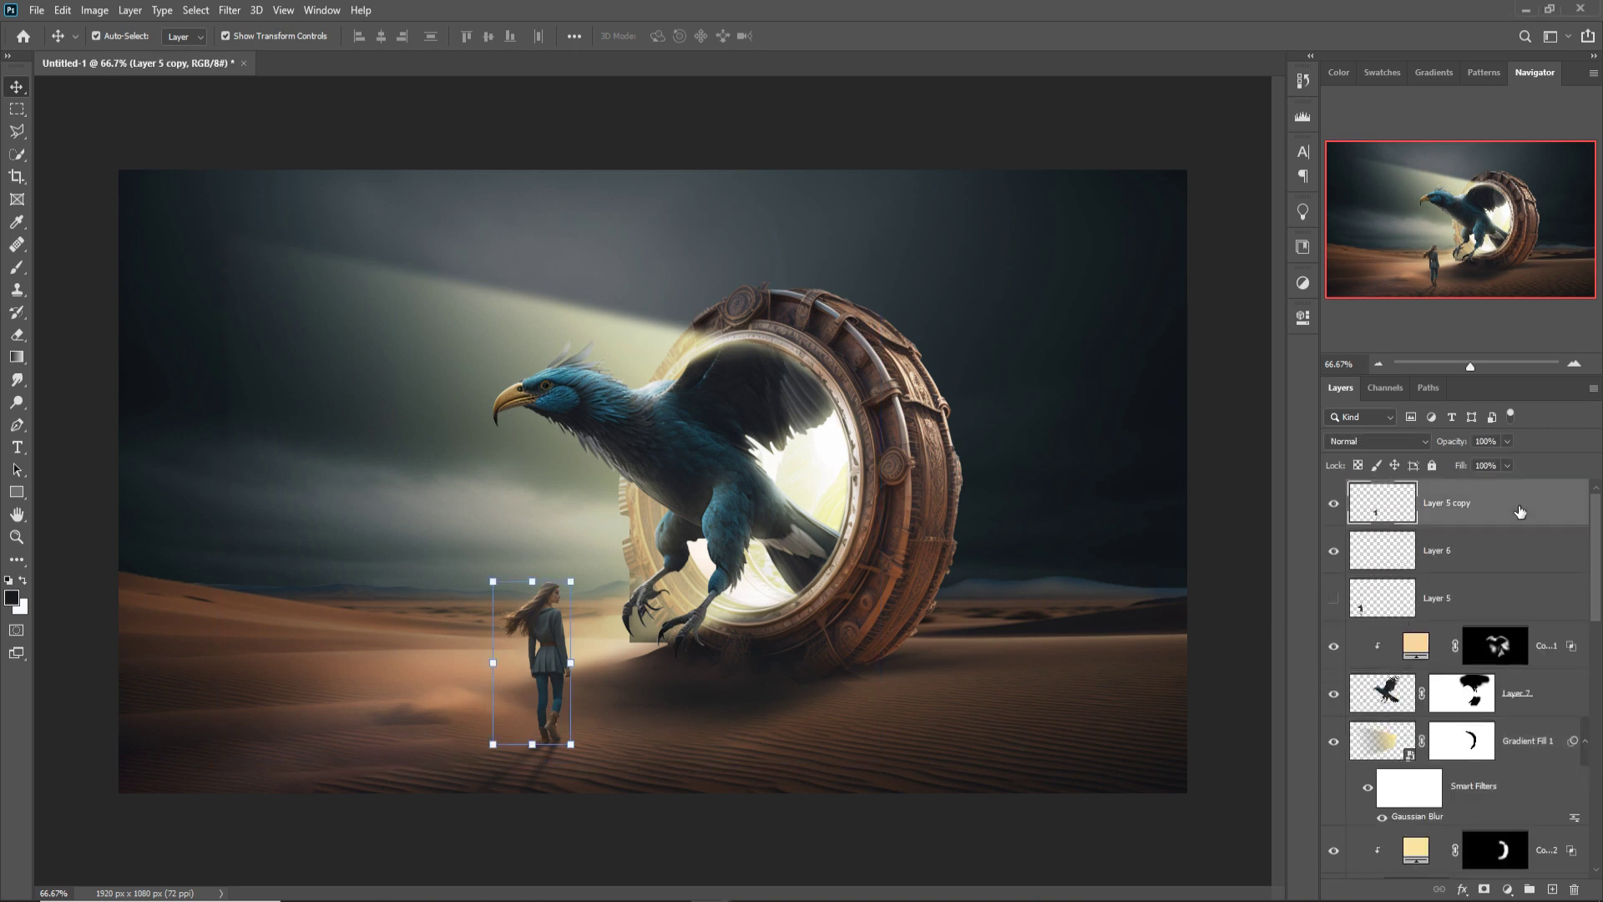
click(1552, 888)
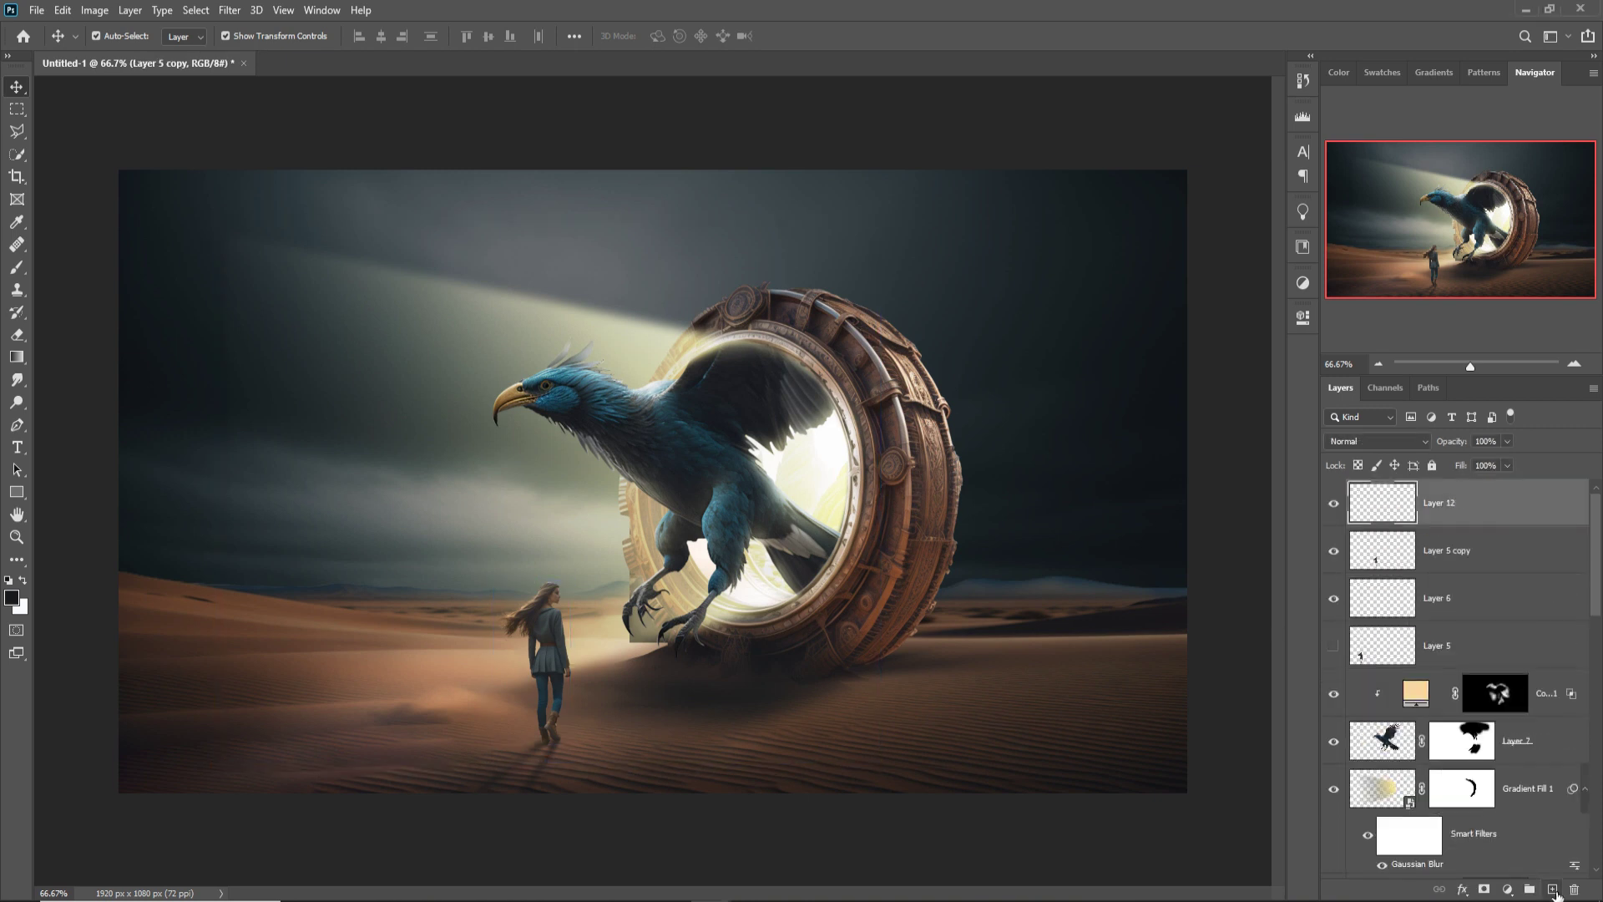
- Add a mask to Layer 10 and paint black at 100% opacity to hide its excess edge around the bird's claws and the tire's base
click(17, 267)
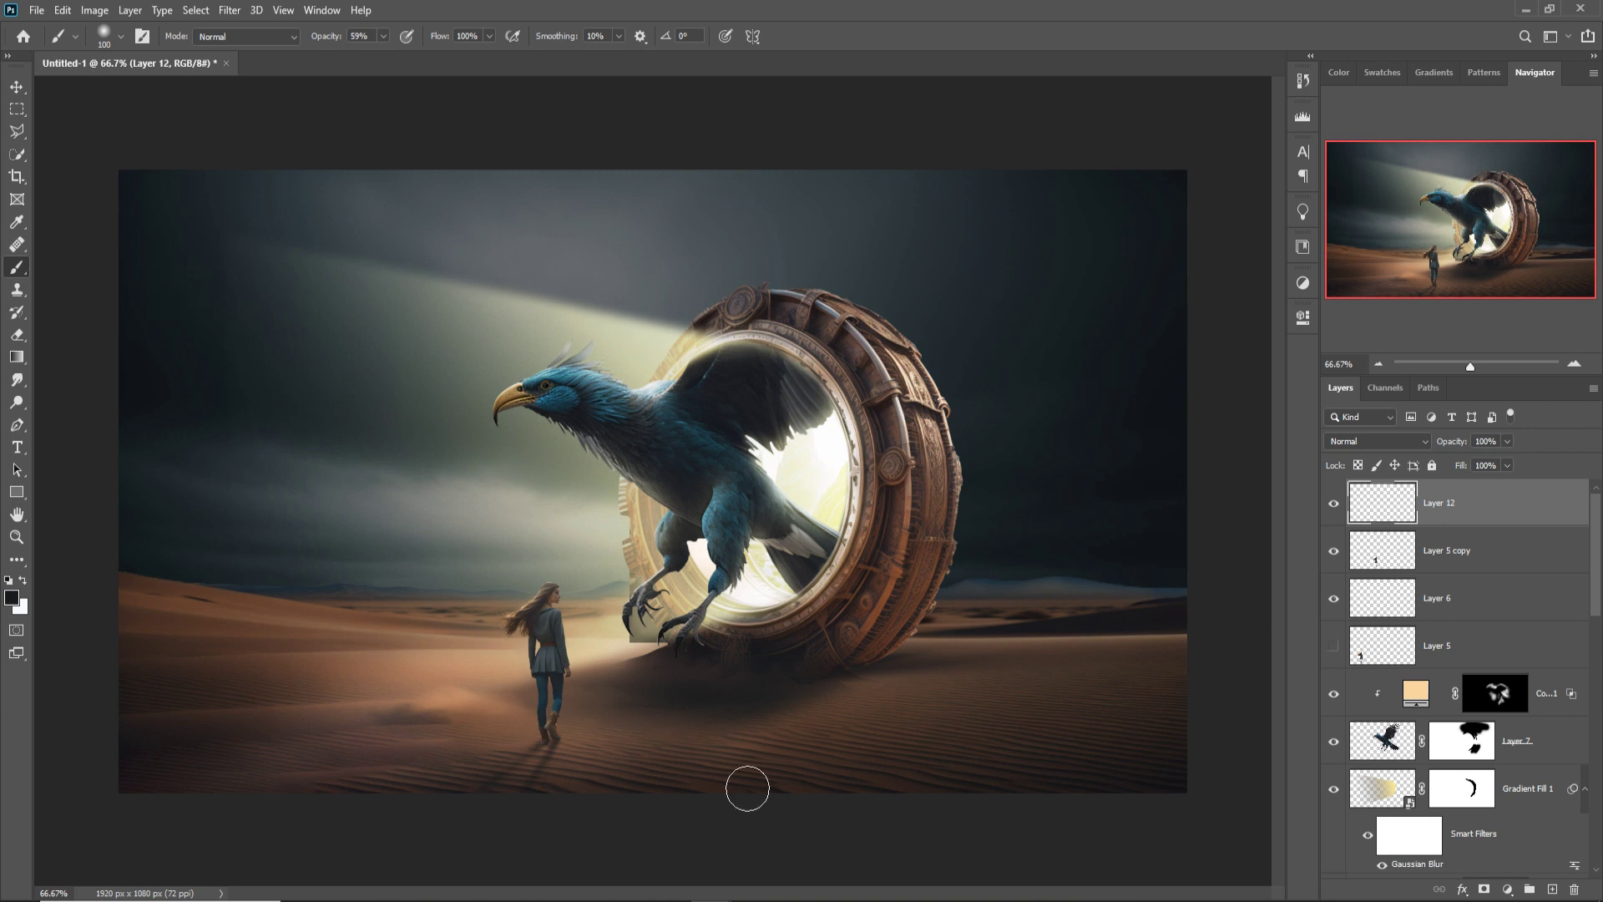
scroll(1533, 710, down, 5)
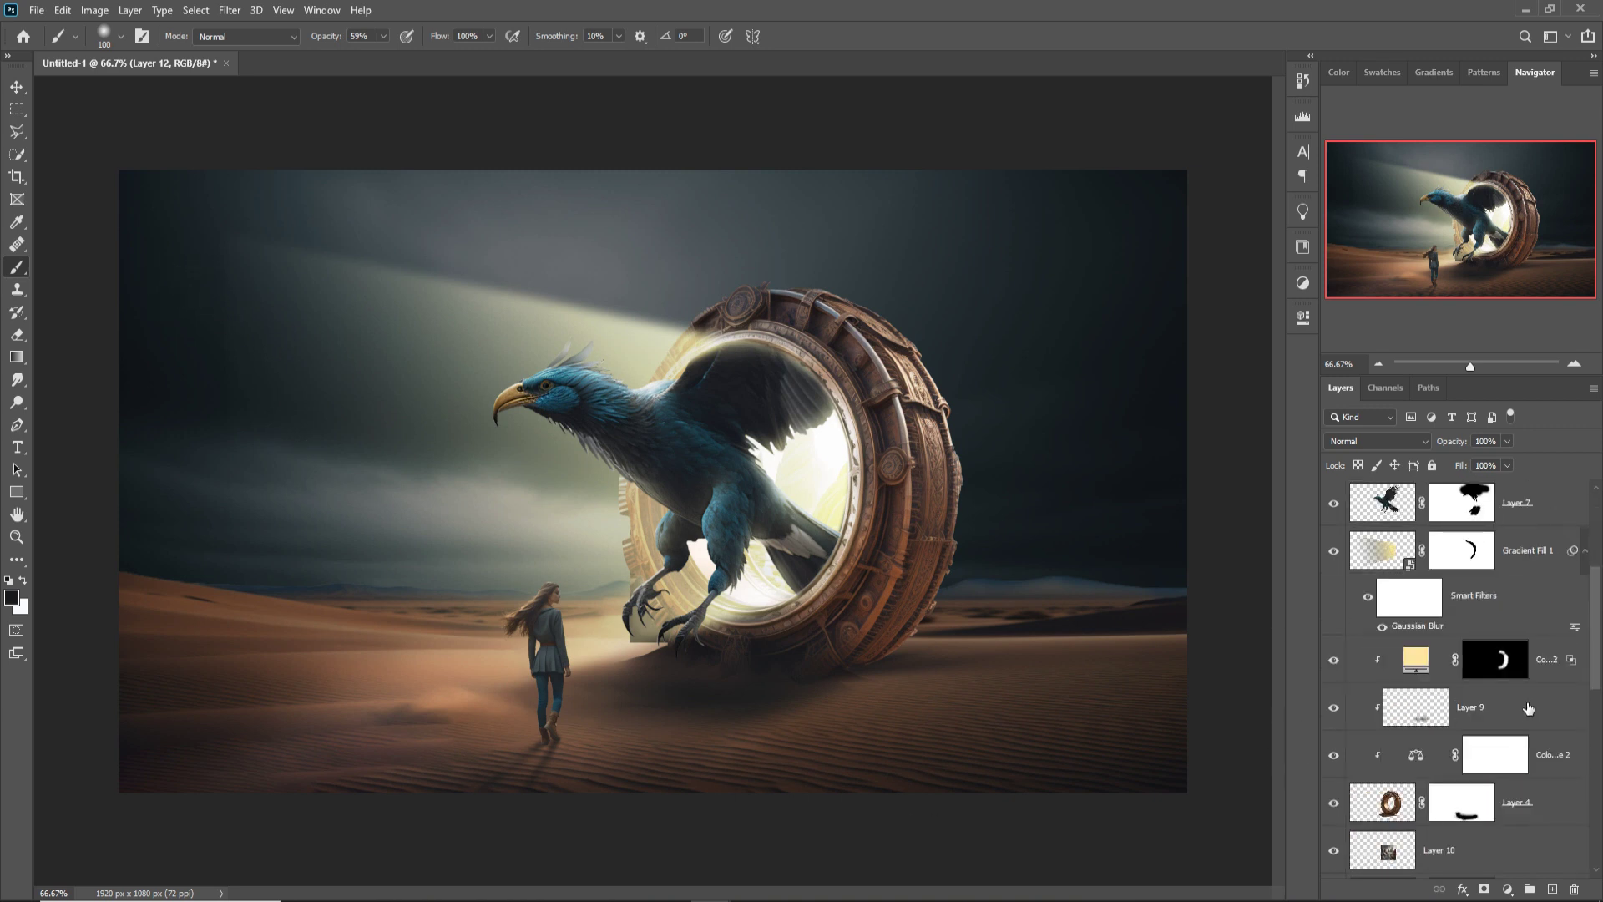
click(1465, 860)
click(1483, 888)
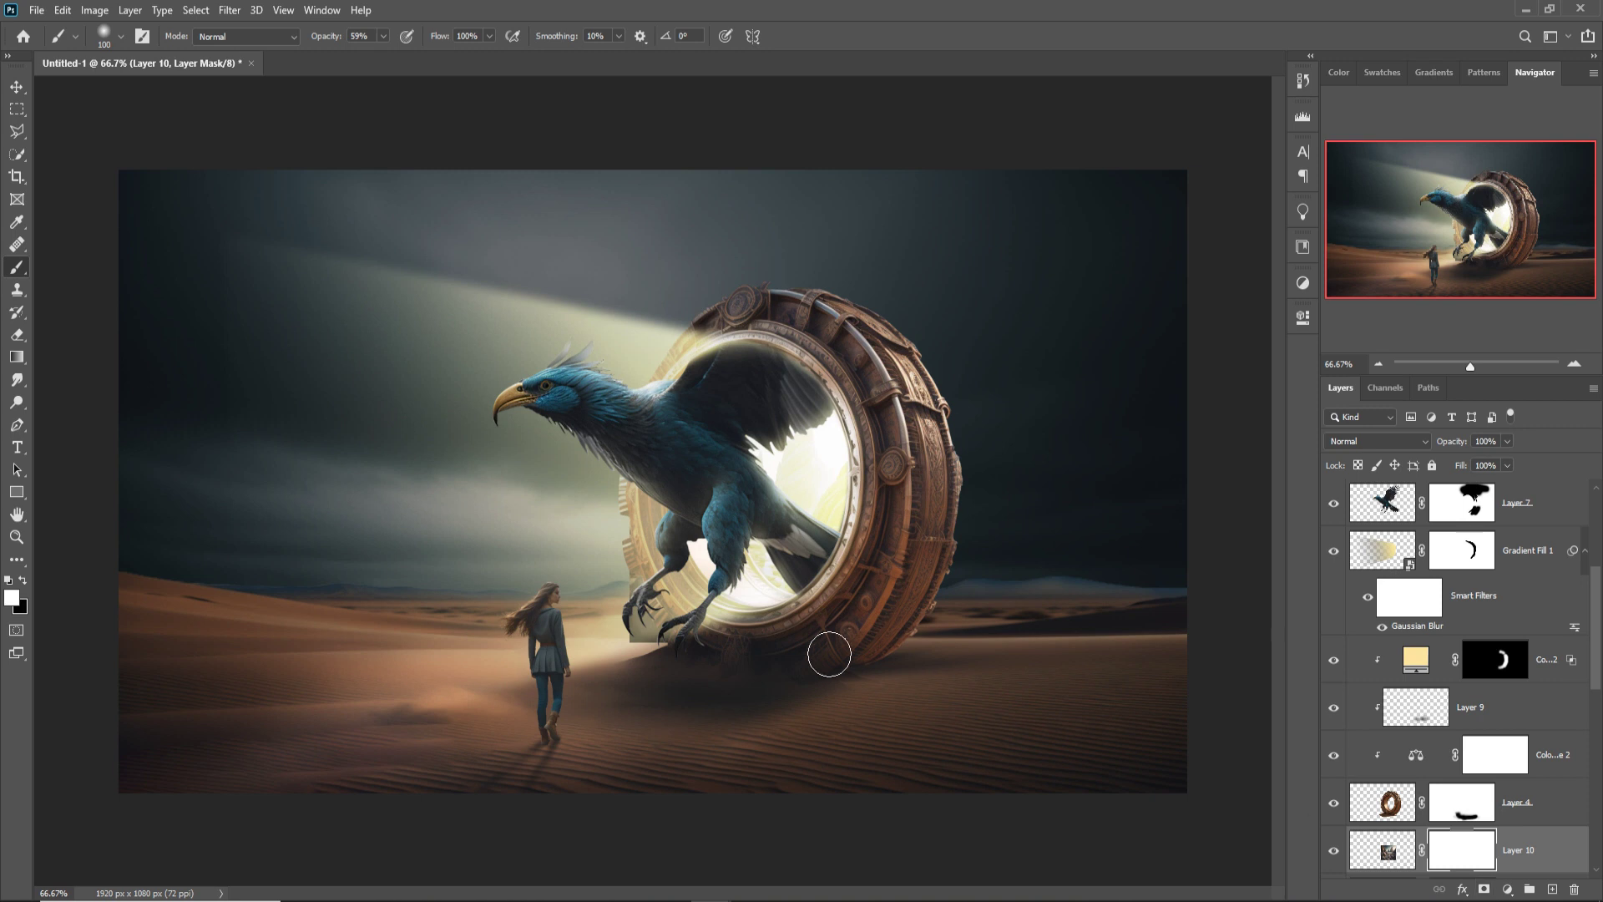
click(388, 38)
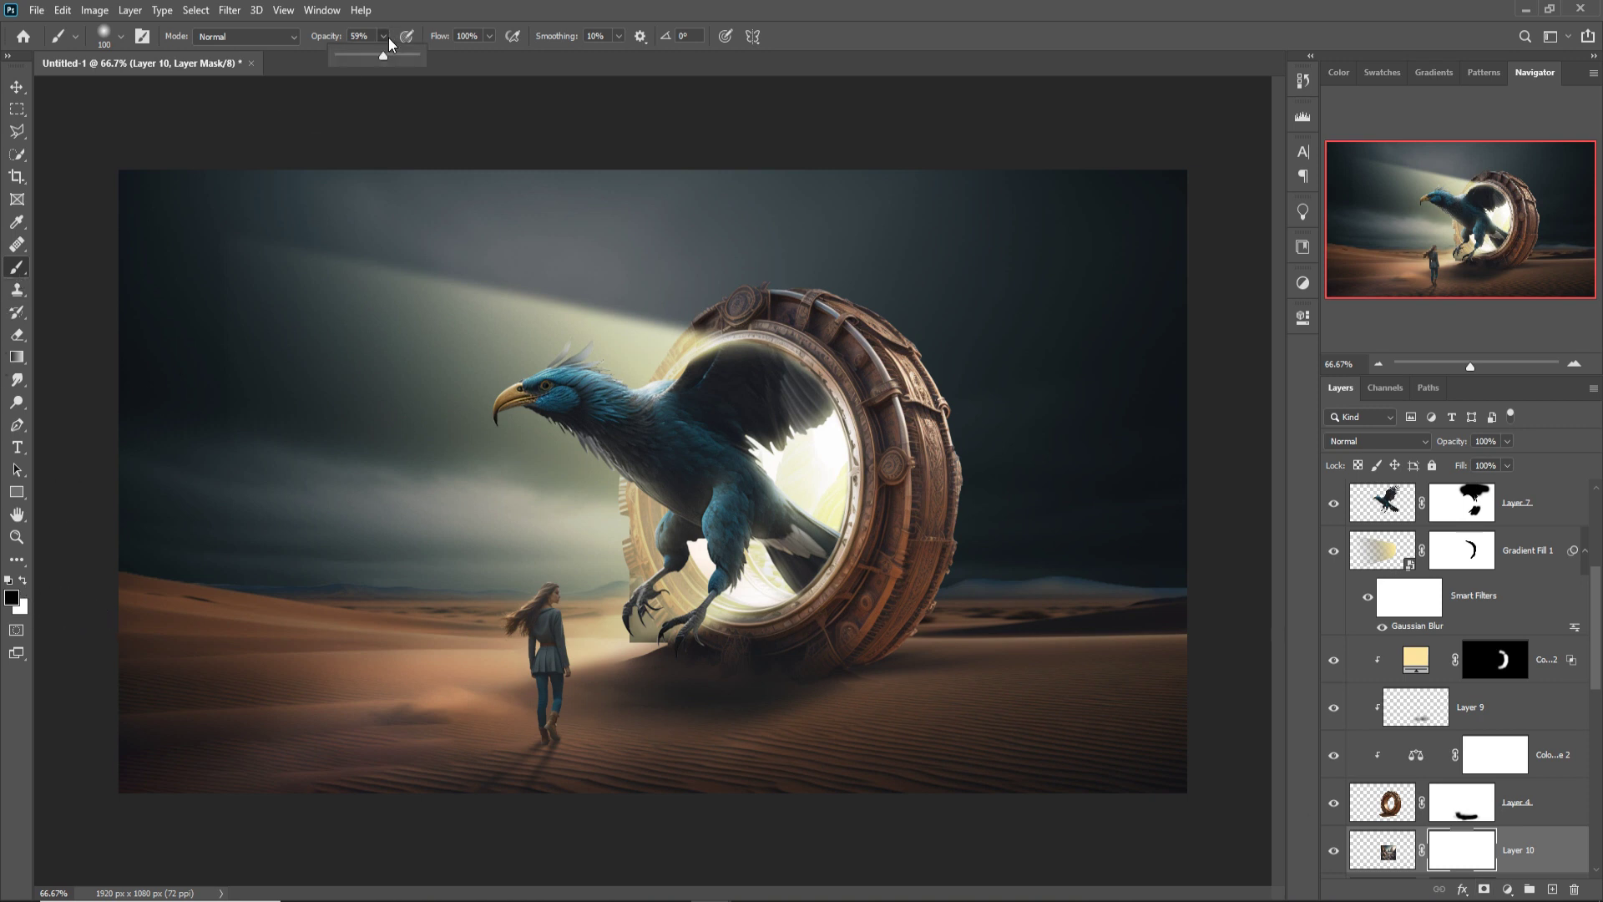
click(648, 576)
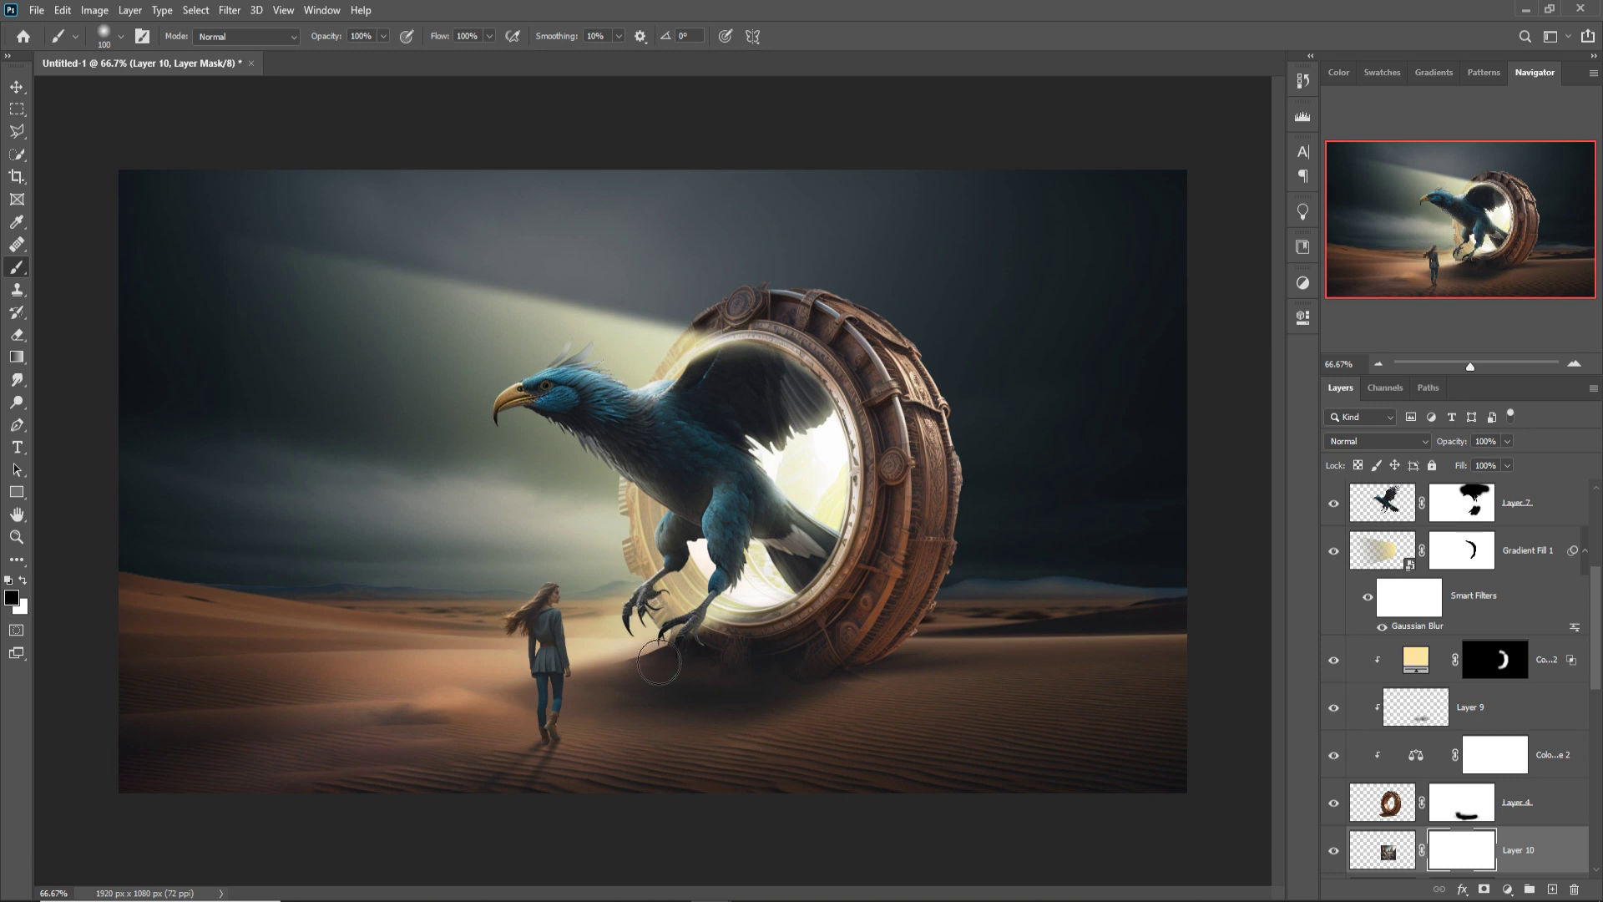
mouse_move(683, 665)
mouse_down()
mouse_move(755, 705)
mouse_move(726, 693)
mouse_up()
click(16, 85)
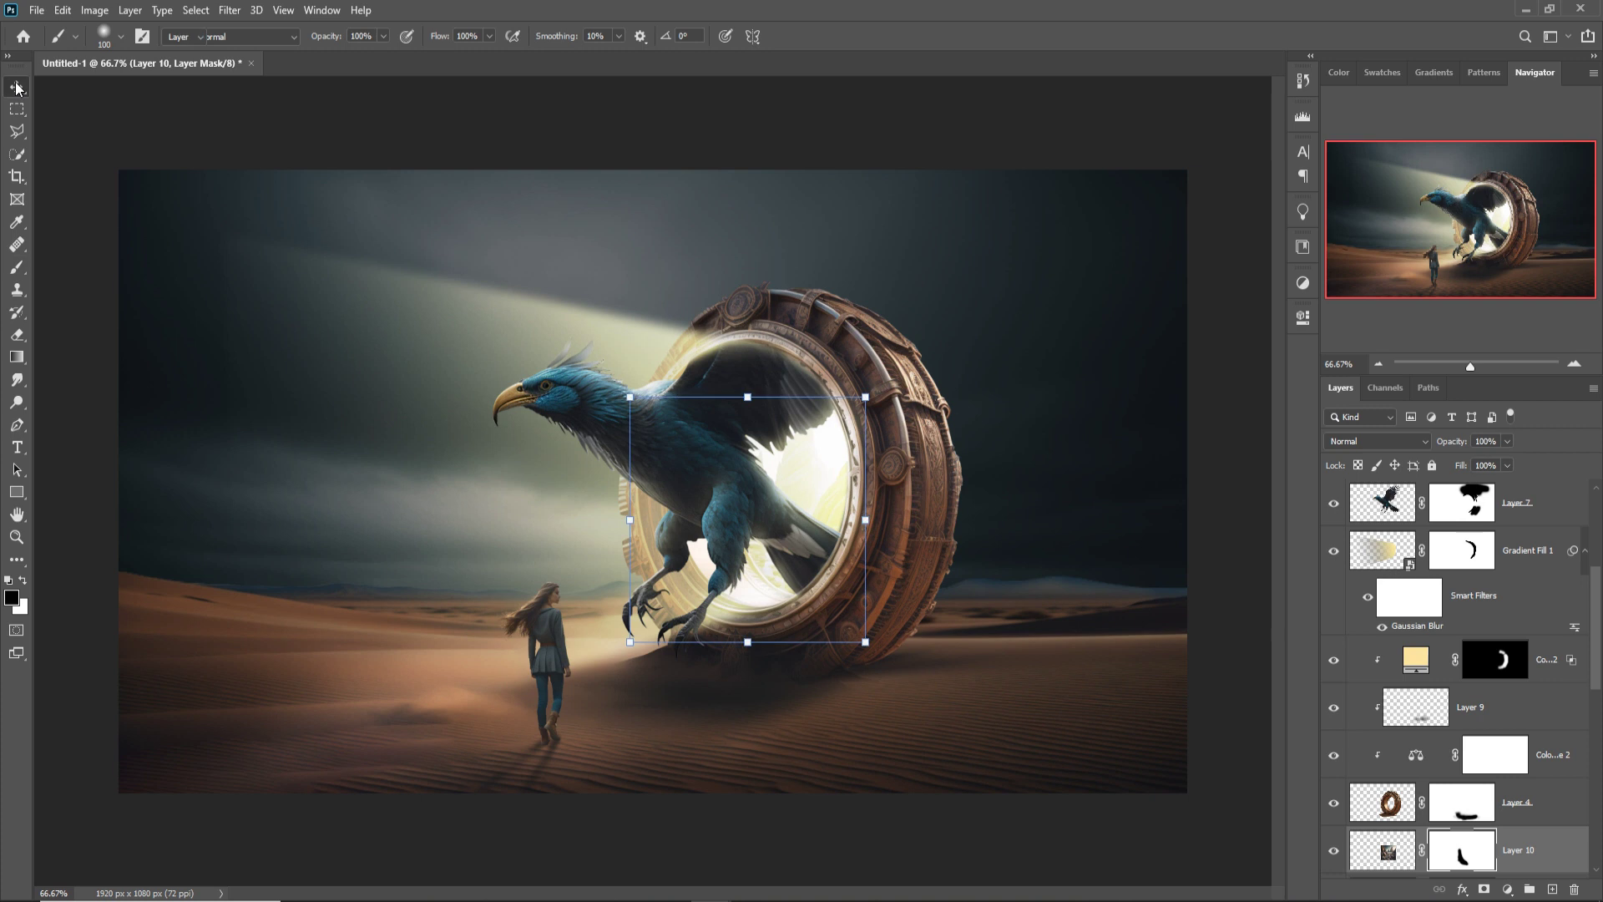
- Add another empty layer above Layer 12, set the brush opacity to 13%, and sample the dark color of the sky's upper-left corner
scroll(1510, 538, up, 3)
click(1506, 514)
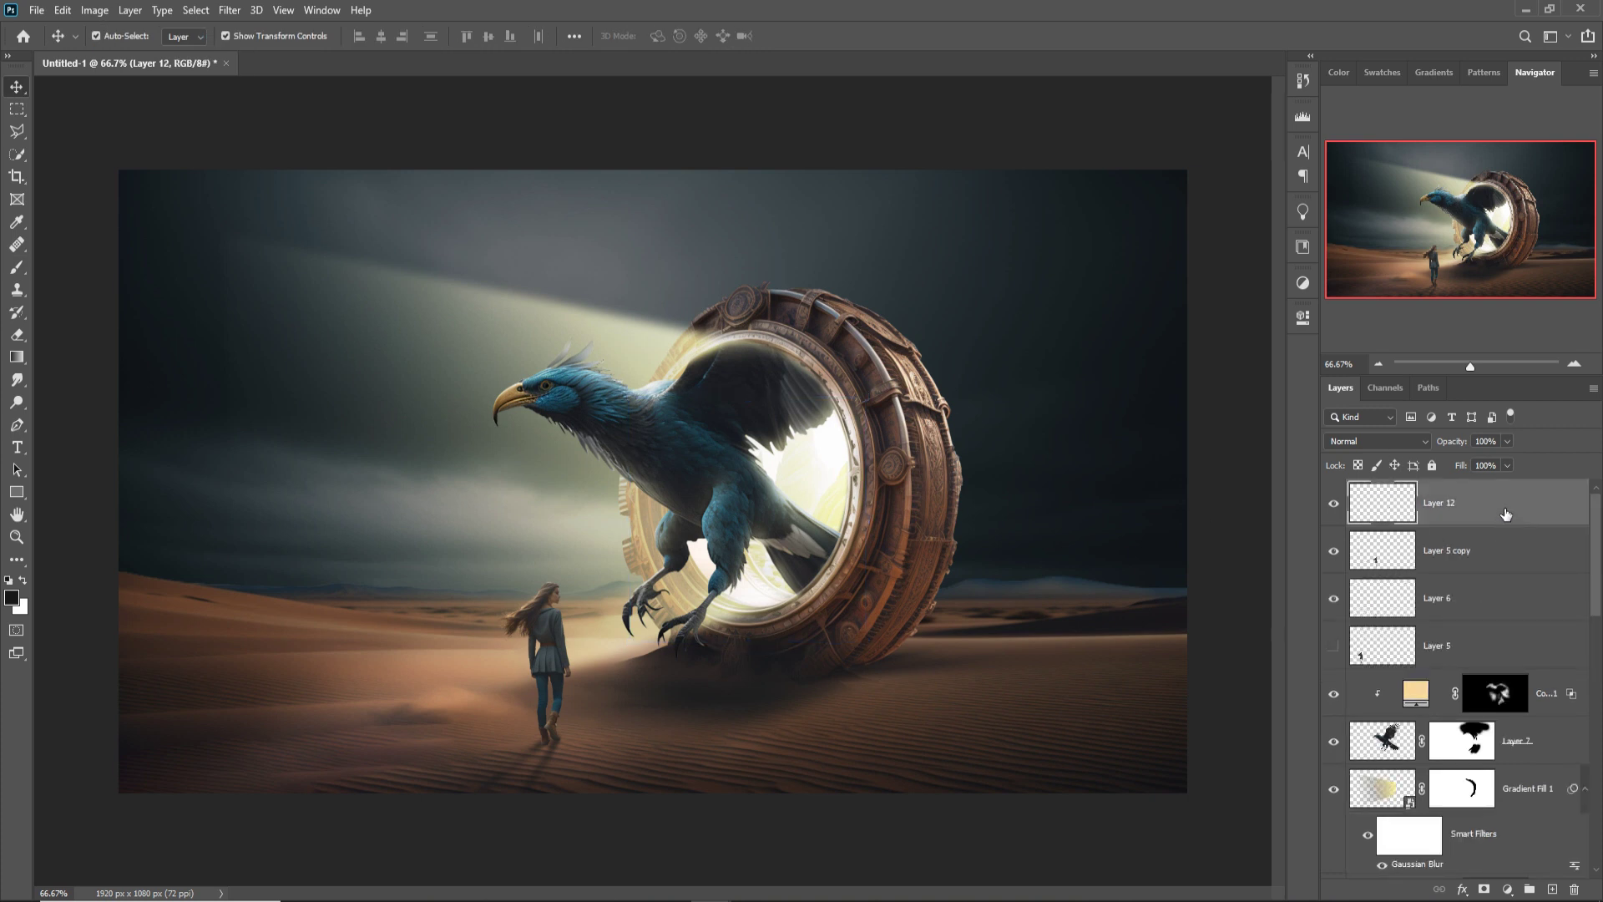
click(1552, 888)
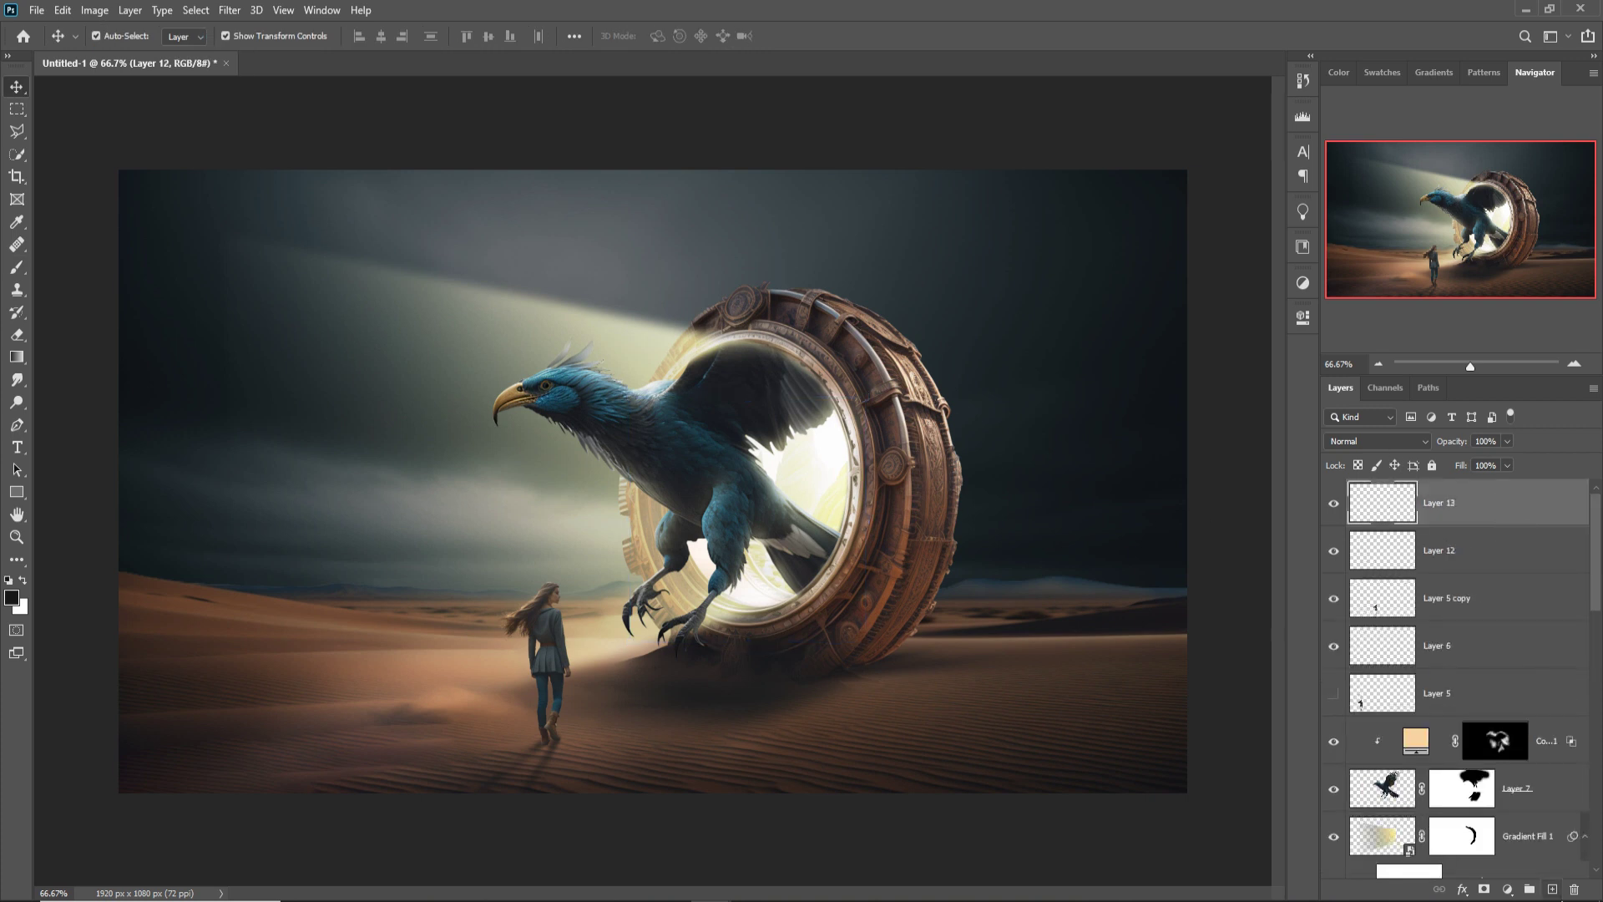
click(16, 267)
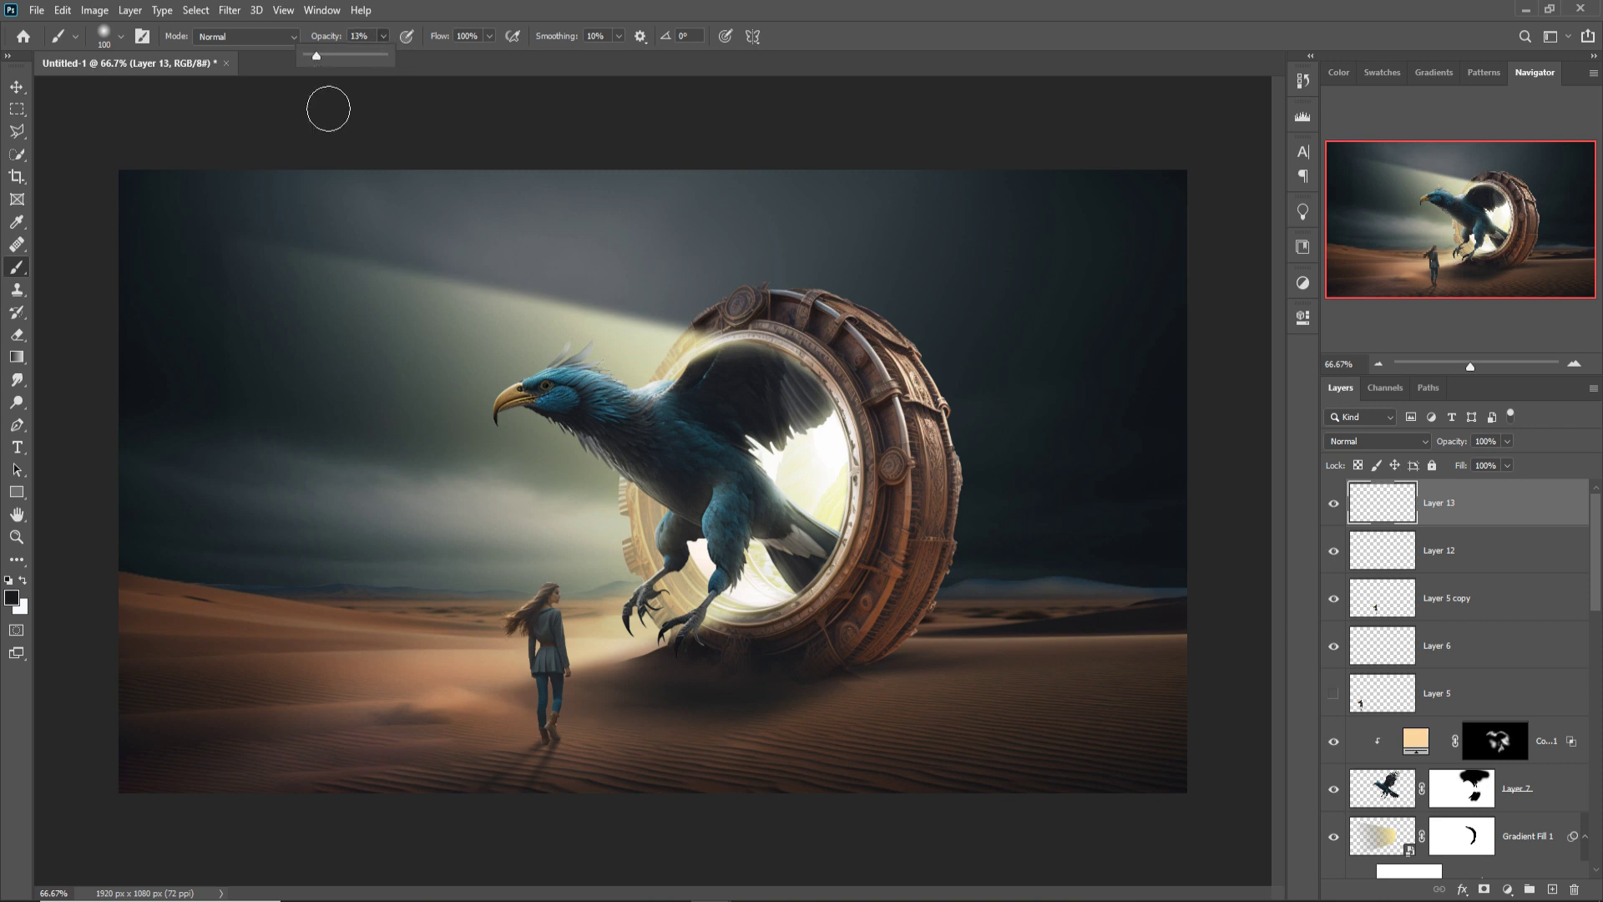
click(15, 600)
click(199, 204)
click(1286, 469)
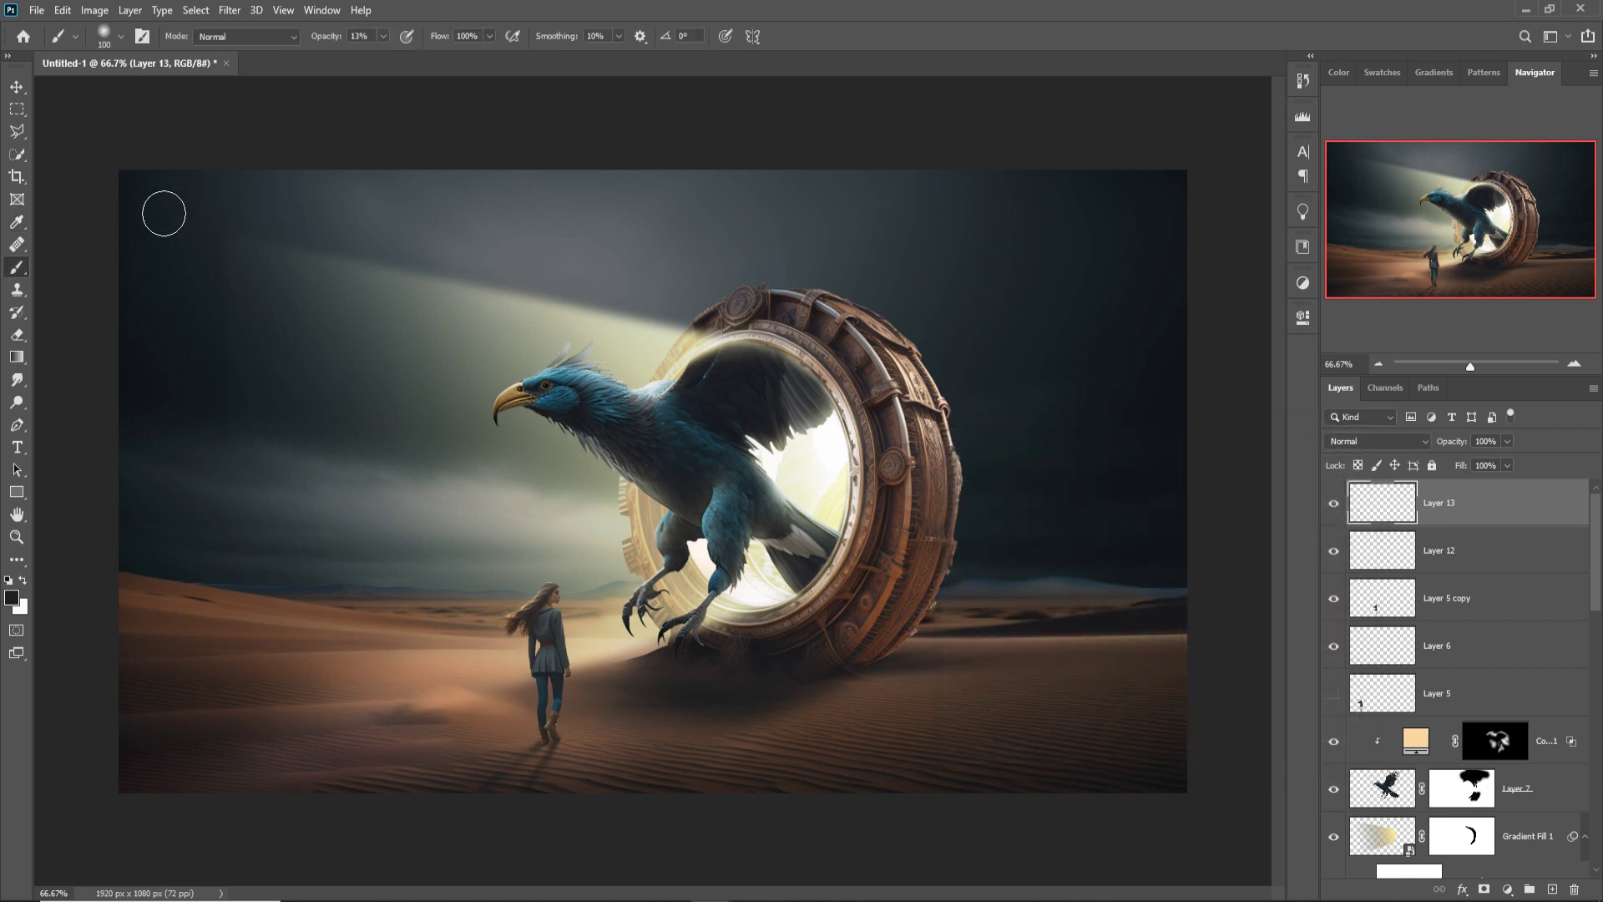
- Paint a dark vignette around the image's top, left, bottom and right edges on Layer 13 with a 600 px brush at 13% opacity
key(ctrl+minus)
key(ctrl+minus)
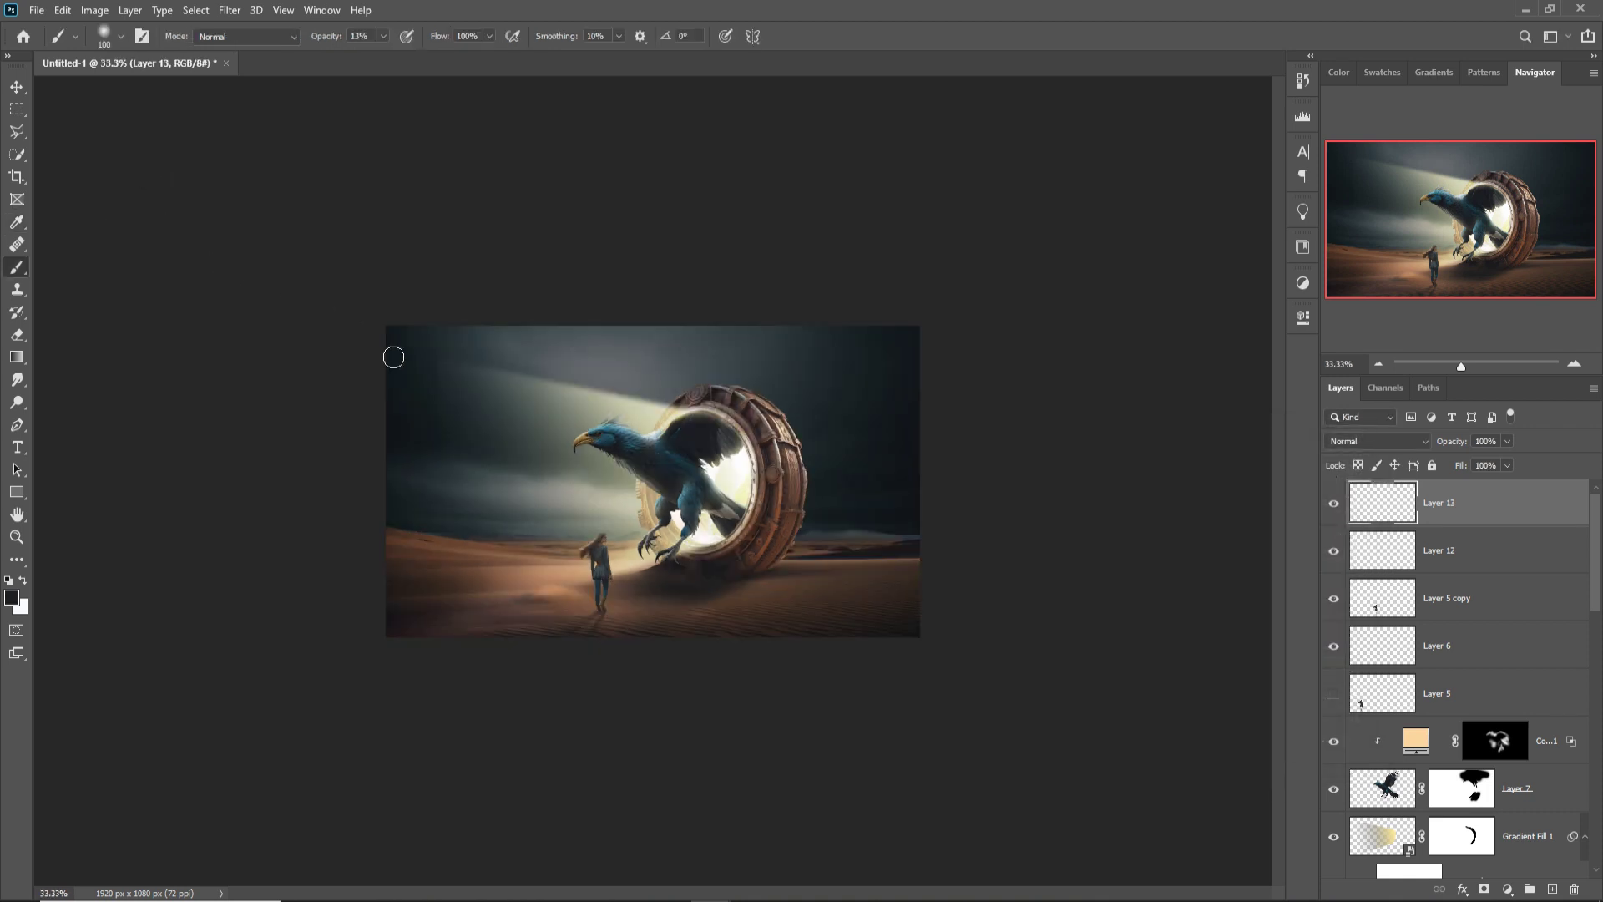
key(bracketright)
key(bracketright)
key(bracketright)
key(bracketright)
key(bracketright)
key(bracketright)
key(bracketright)
key(bracketright)
key(bracketright)
key(bracketright)
key(bracketright)
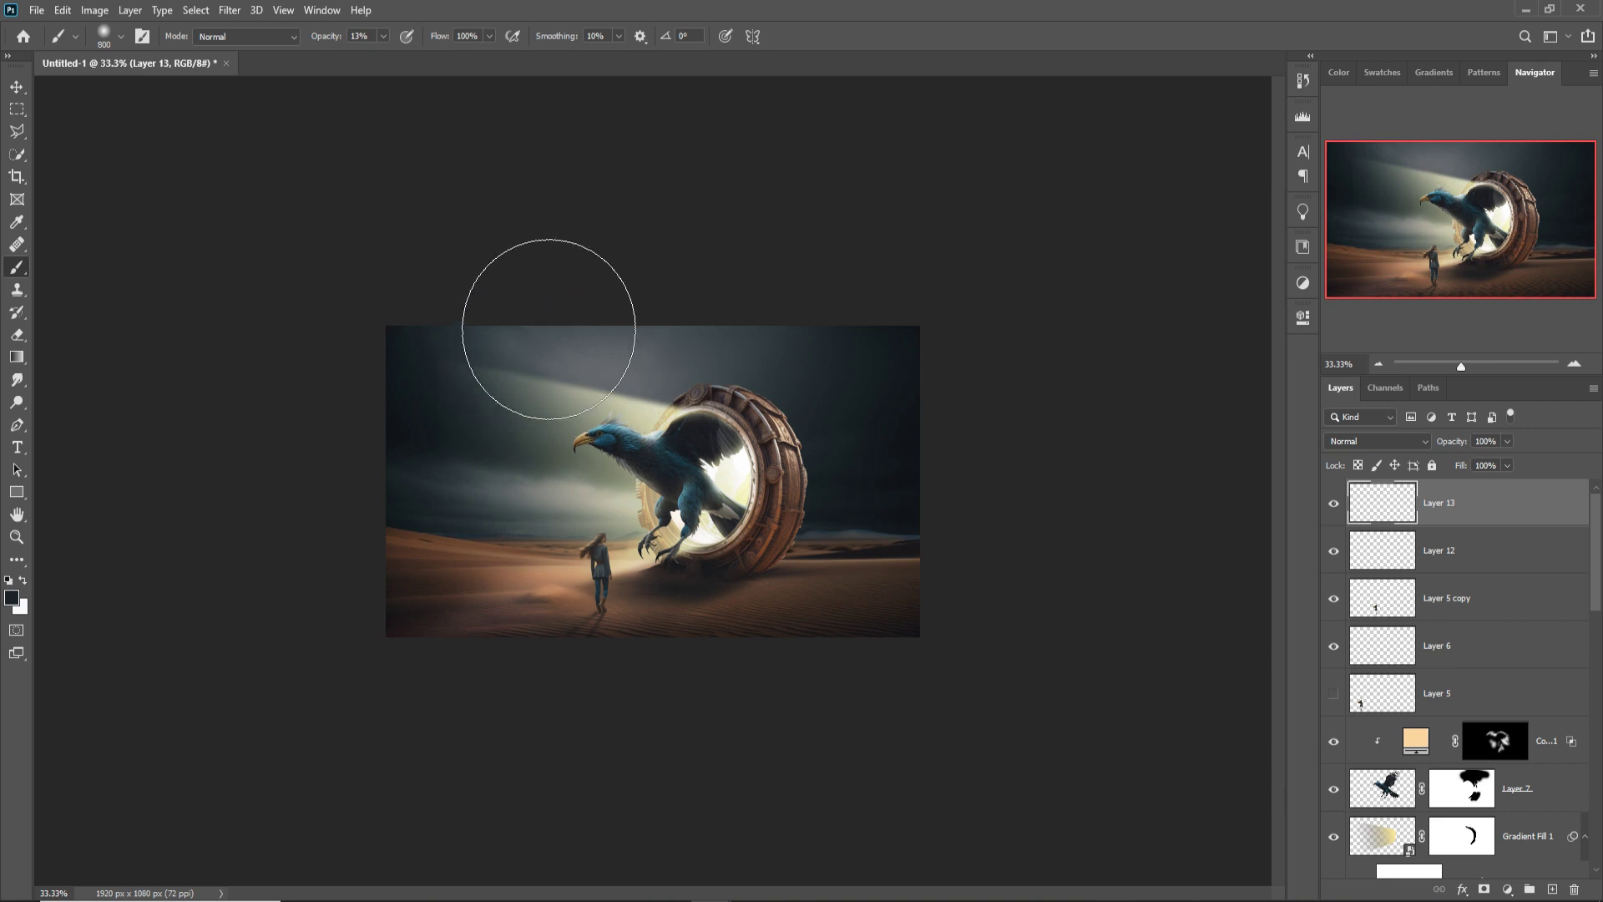
key(bracketleft)
key(bracketleft)
key(bracketleft)
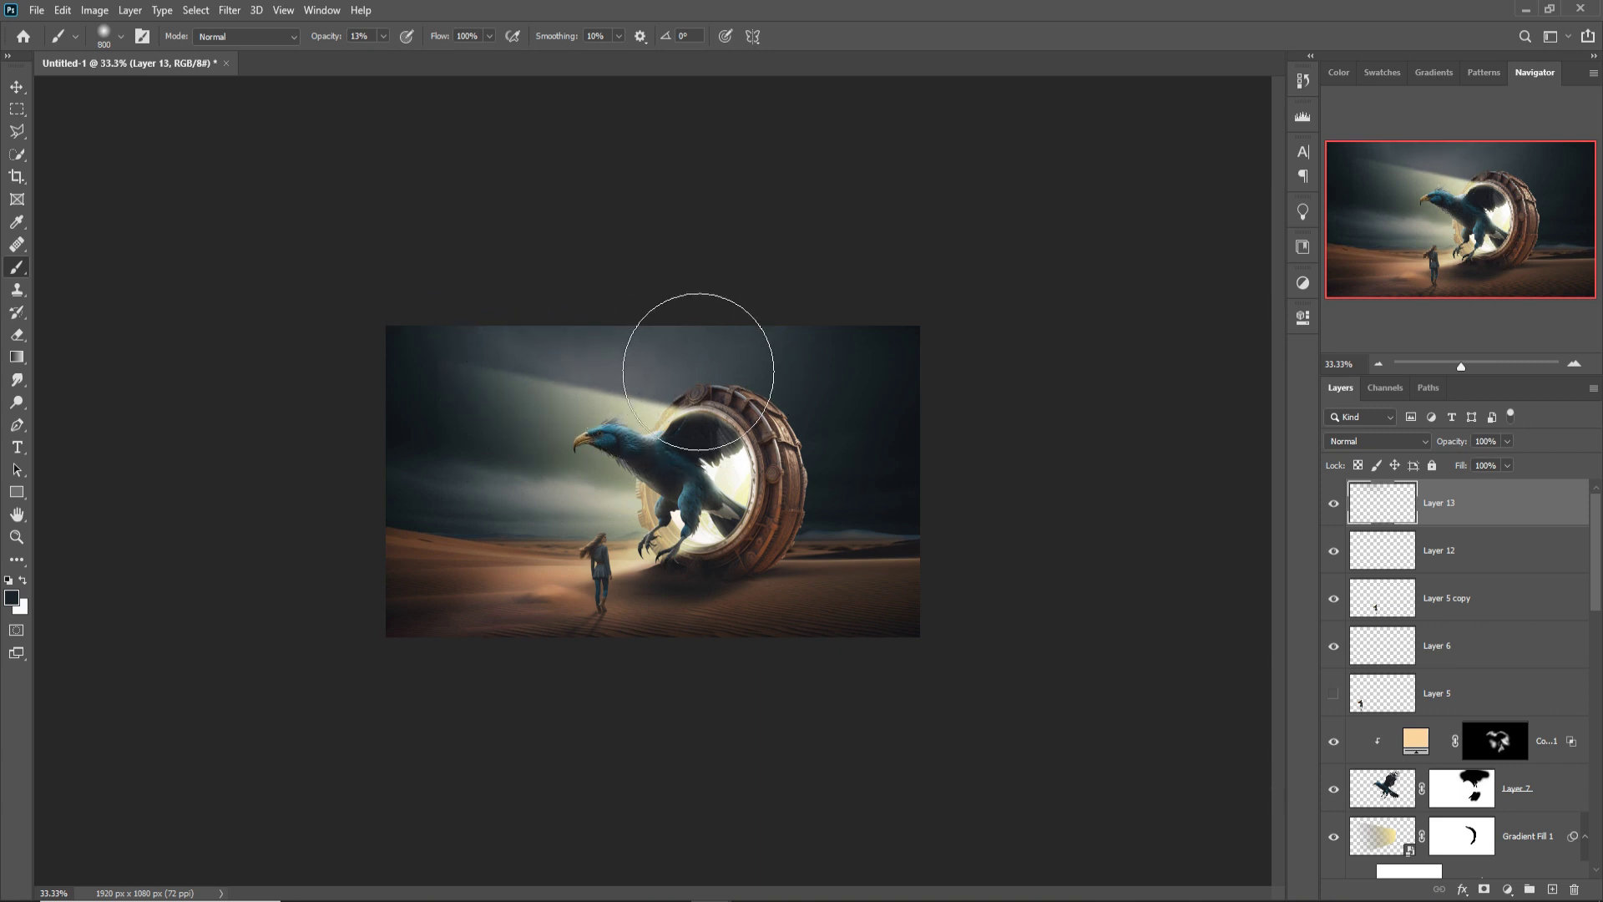
mouse_move(676, 364)
mouse_down()
mouse_move(664, 351)
mouse_move(861, 383)
mouse_up()
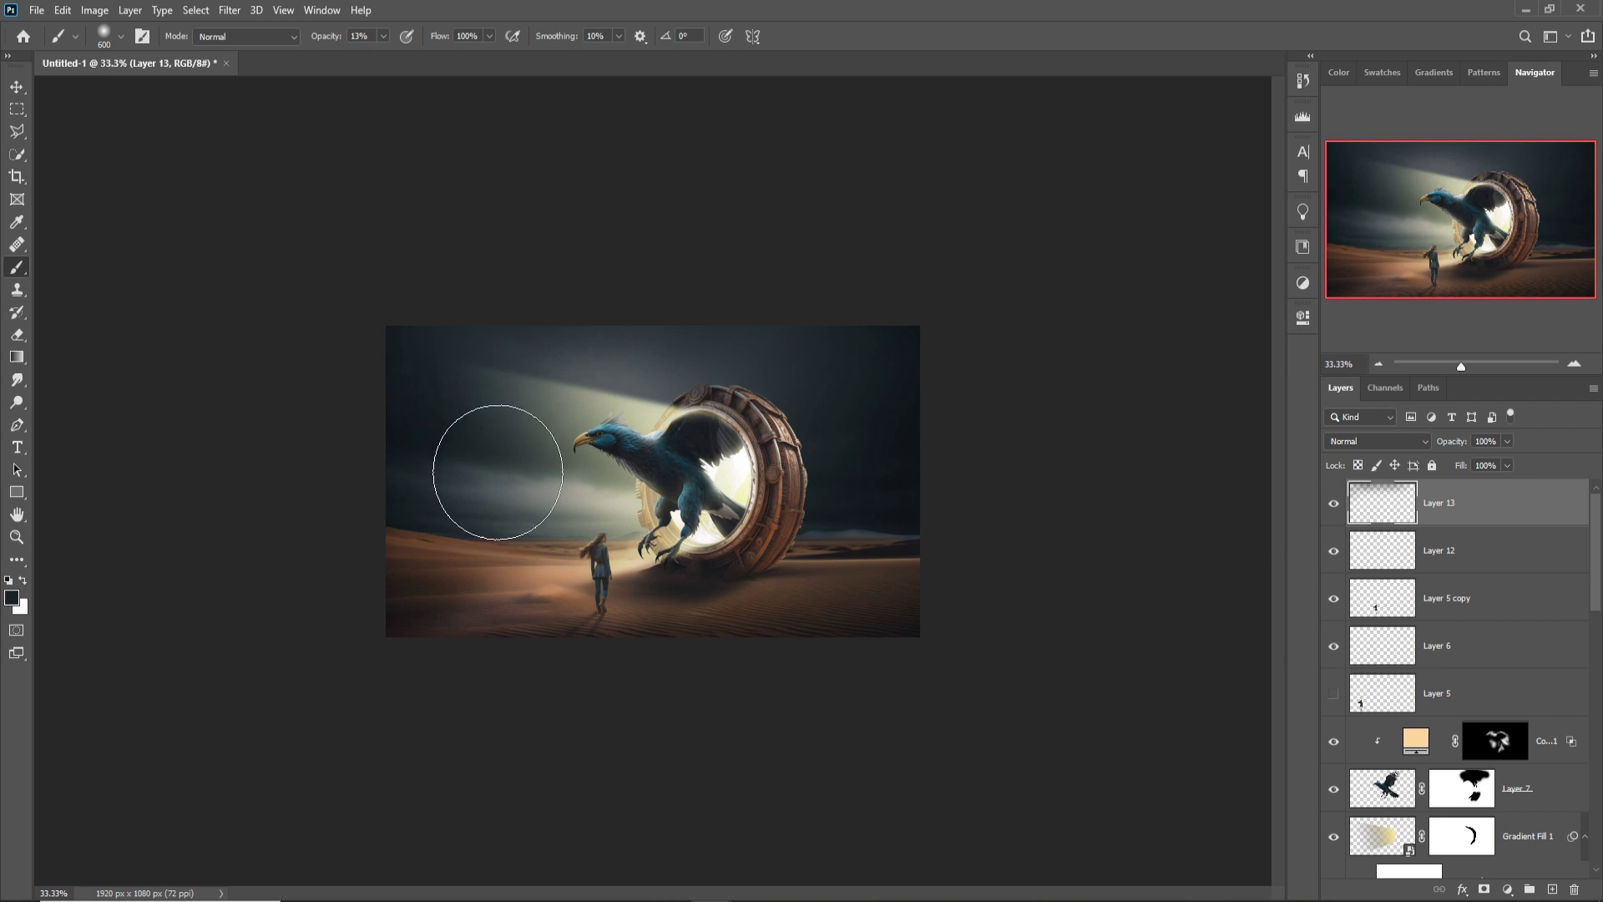
mouse_move(479, 470)
mouse_down()
mouse_move(494, 532)
mouse_move(478, 565)
mouse_move(501, 536)
mouse_move(461, 462)
mouse_move(476, 513)
mouse_move(475, 606)
mouse_move(458, 469)
mouse_move(461, 667)
mouse_move(497, 630)
mouse_move(479, 604)
mouse_move(497, 679)
mouse_up()
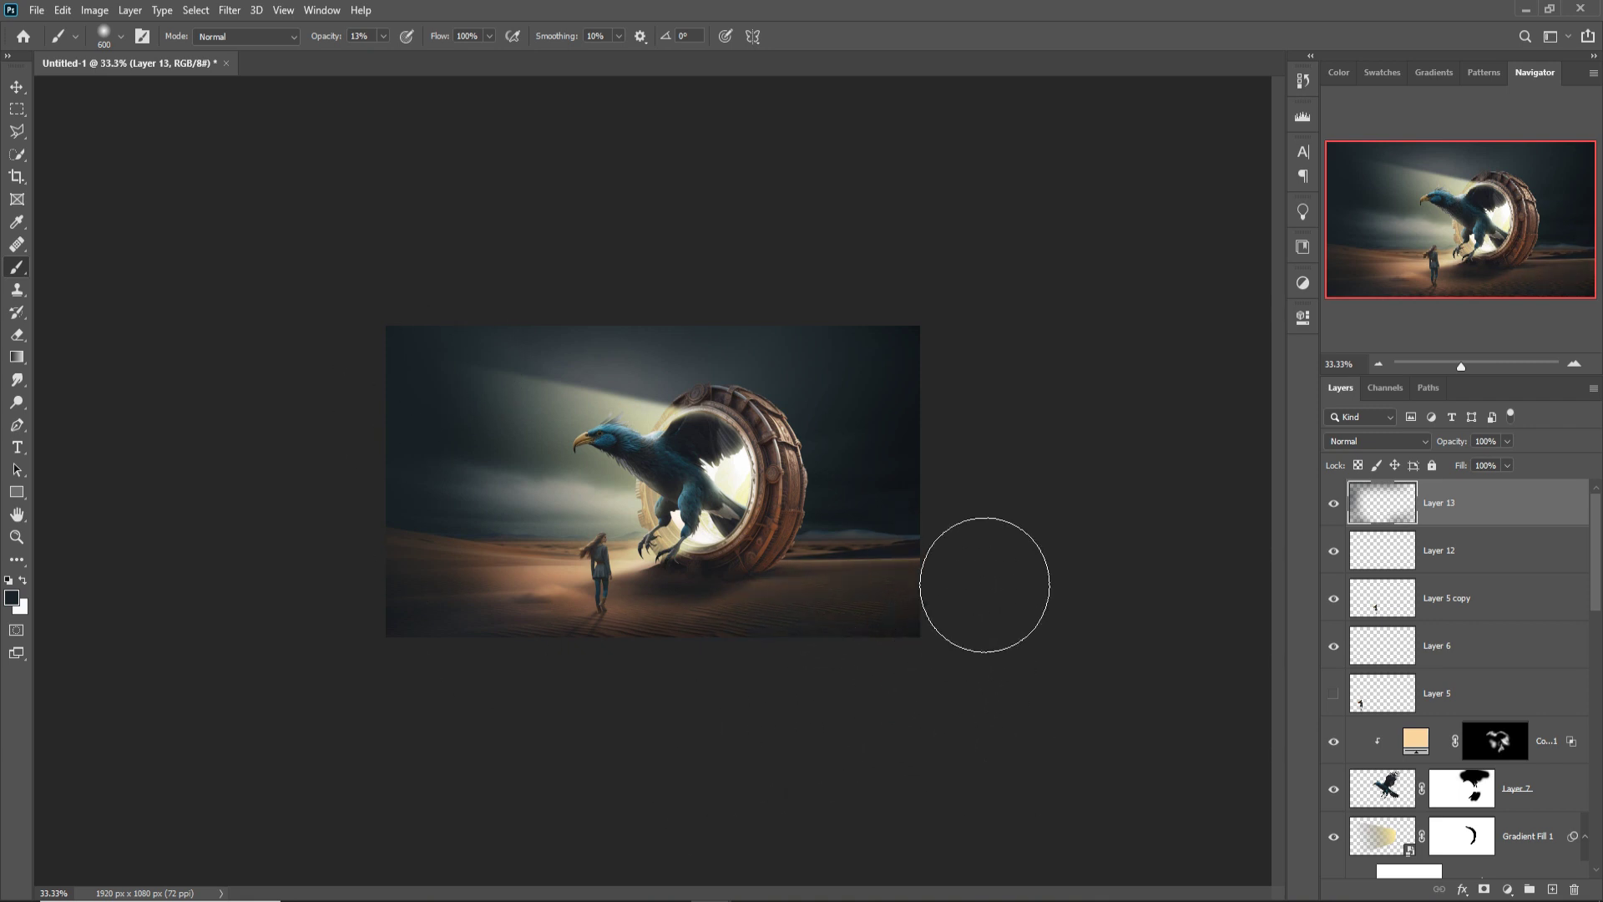
mouse_move(970, 545)
mouse_down()
mouse_move(926, 530)
mouse_move(909, 412)
mouse_move(813, 384)
mouse_move(1009, 466)
mouse_up()
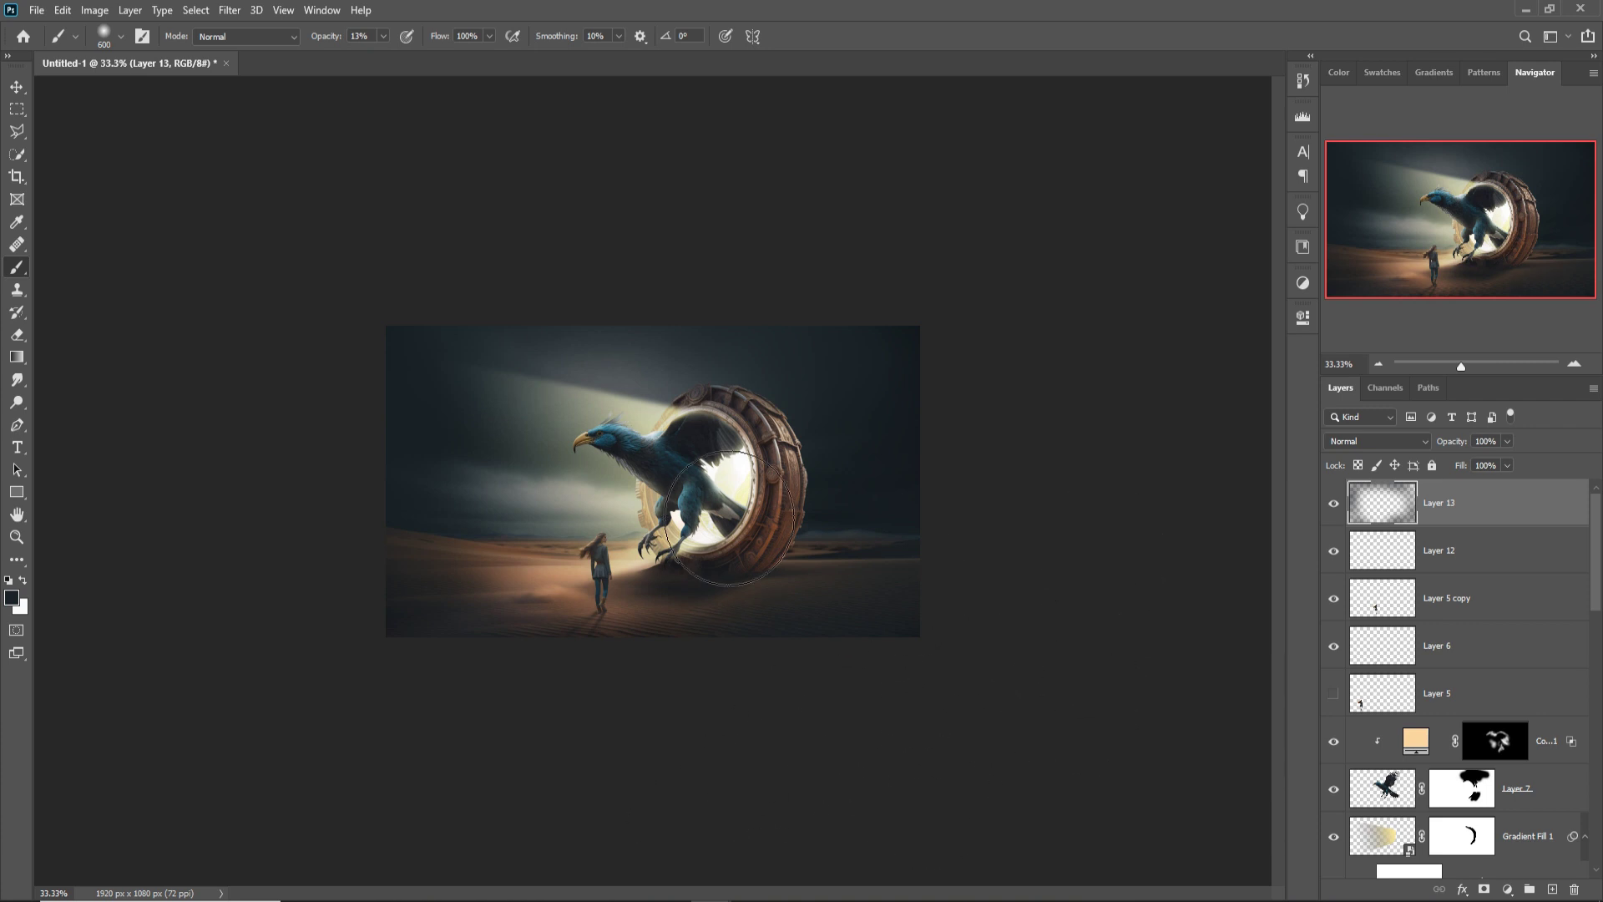
- Stamp all visible layers into a new layer at the top of the stack and convert it to a smart object
click(16, 86)
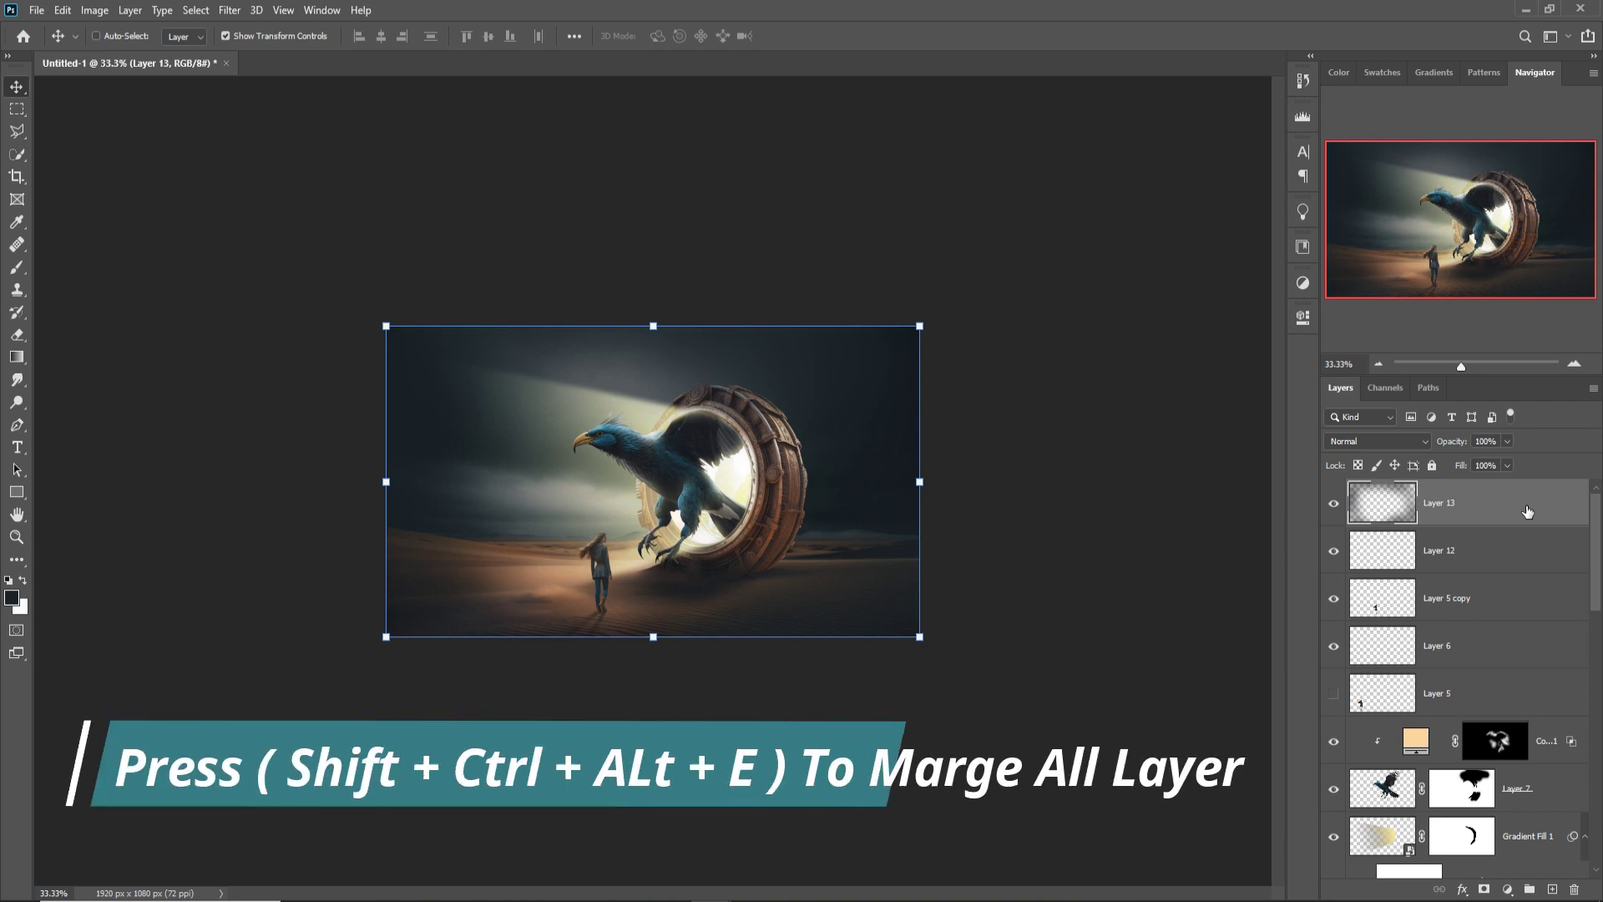
key(ctrl+shift+alt+e)
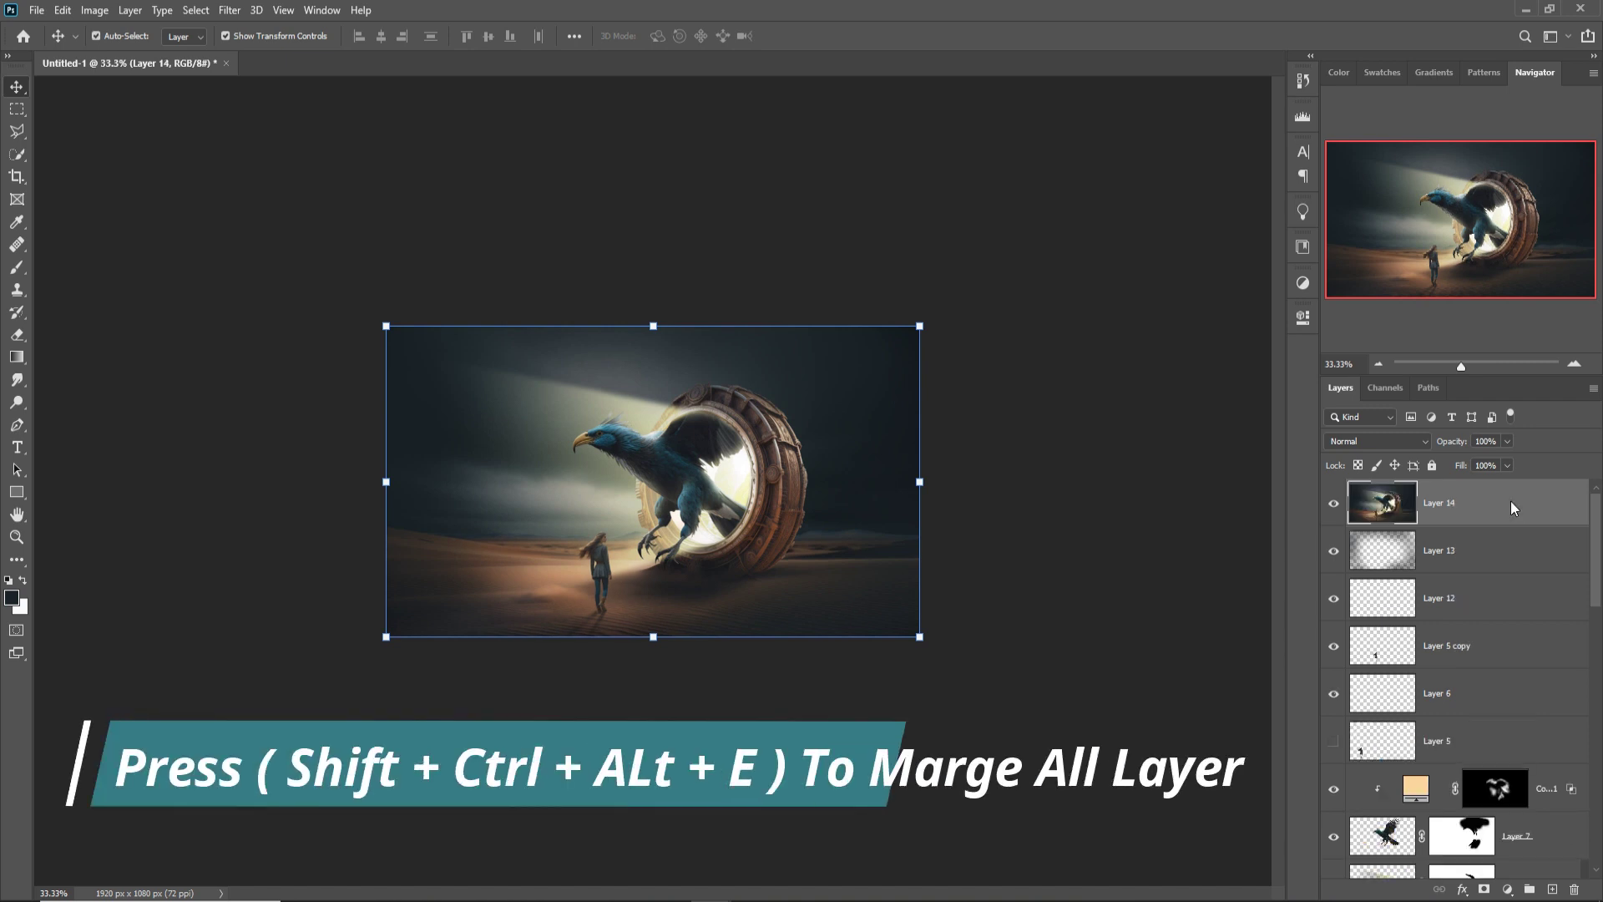
right_click(1511, 501)
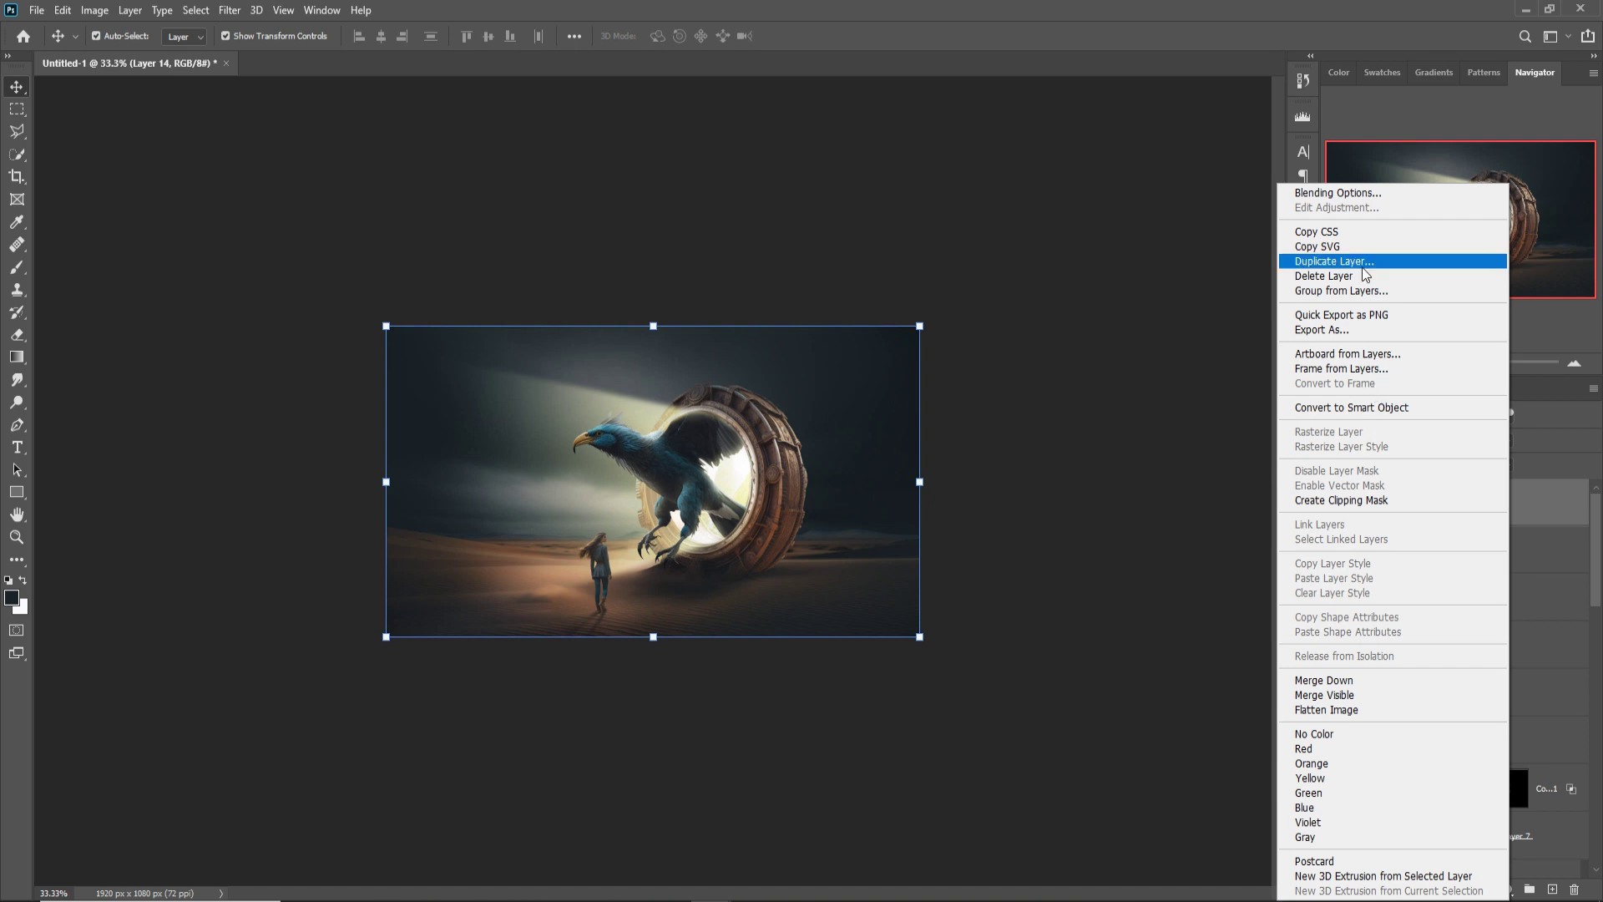
click(1351, 407)
- Start the Camera Raw filter on Layer 14, set Clarity to +45, slightly raise Saturation, and raise the sharpening Amount to just past mid-range
click(230, 10)
click(267, 114)
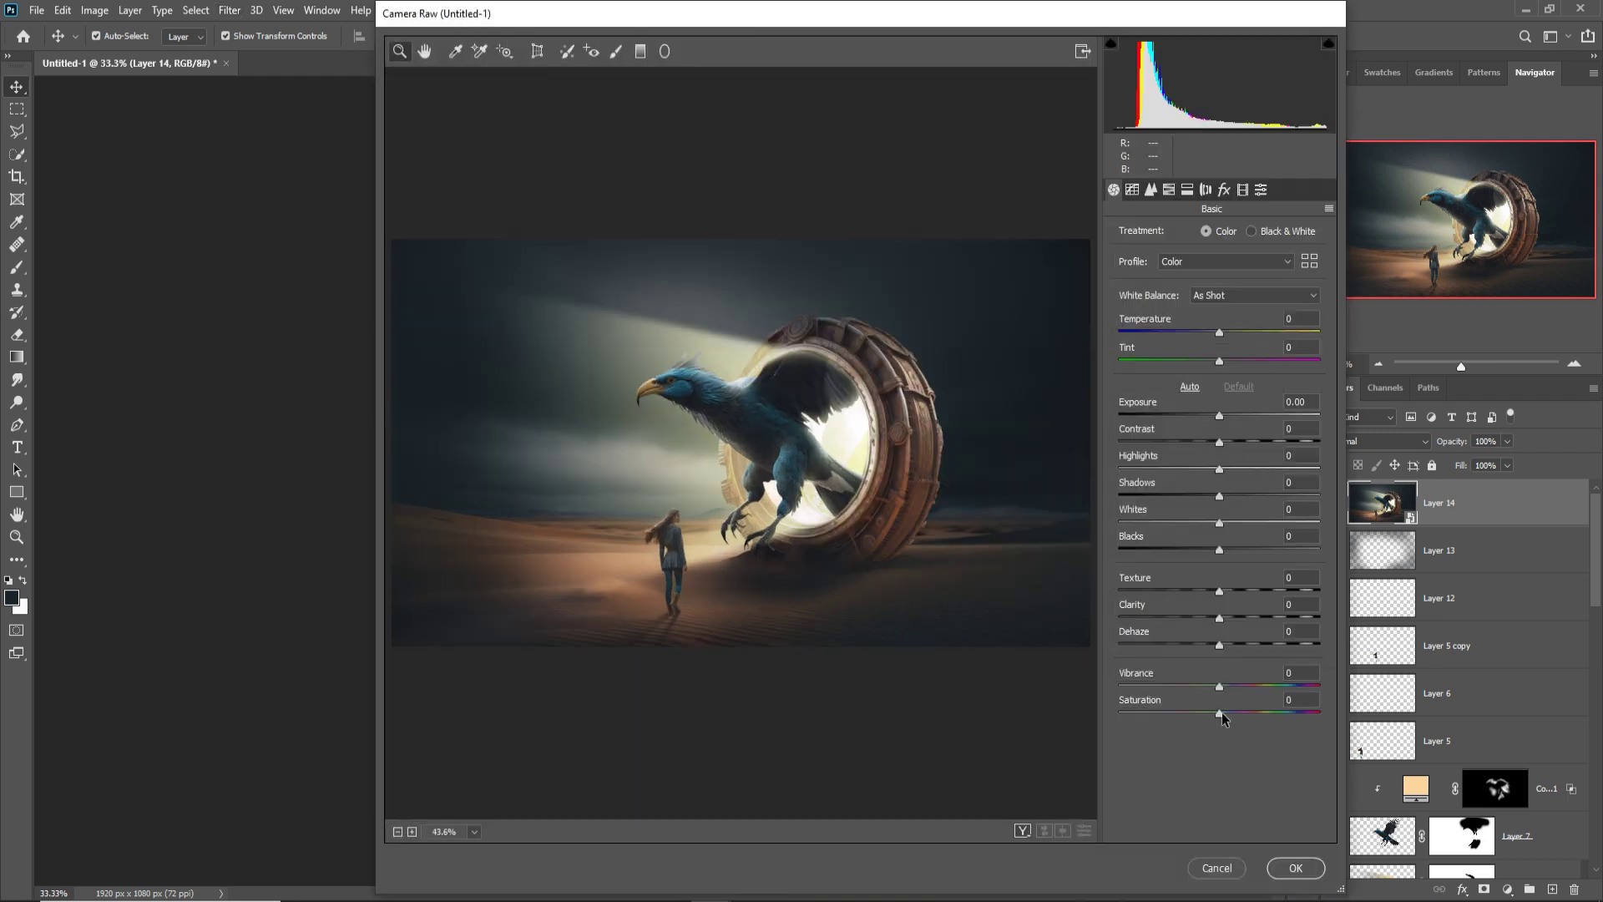
drag(1220, 712, 1230, 715)
click(1234, 618)
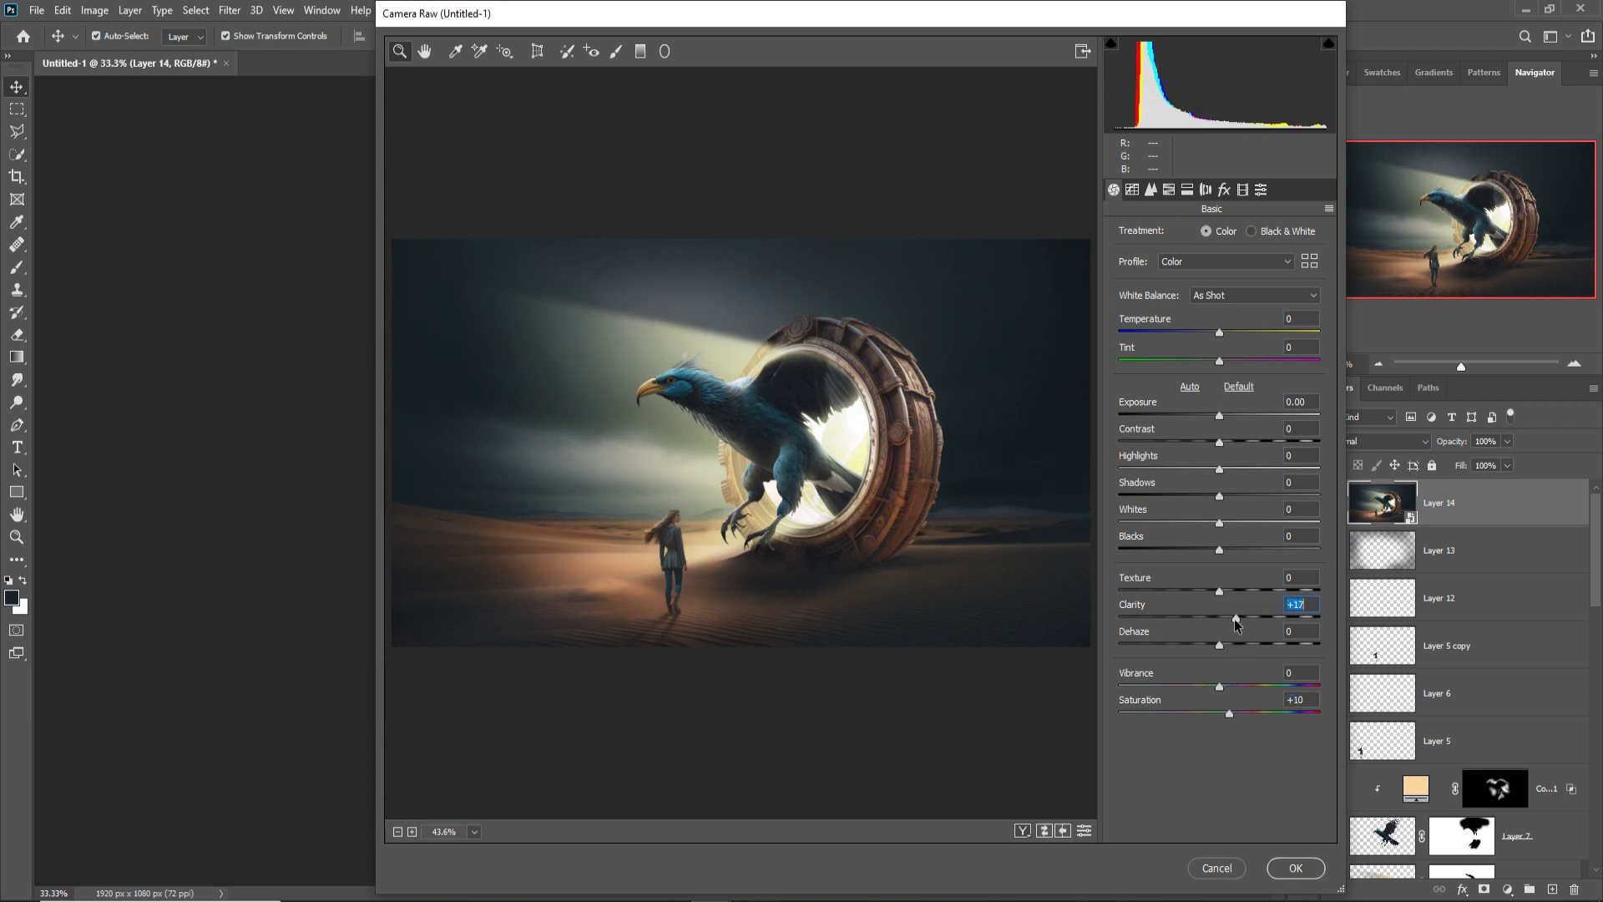
drag(1245, 618, 1259, 622)
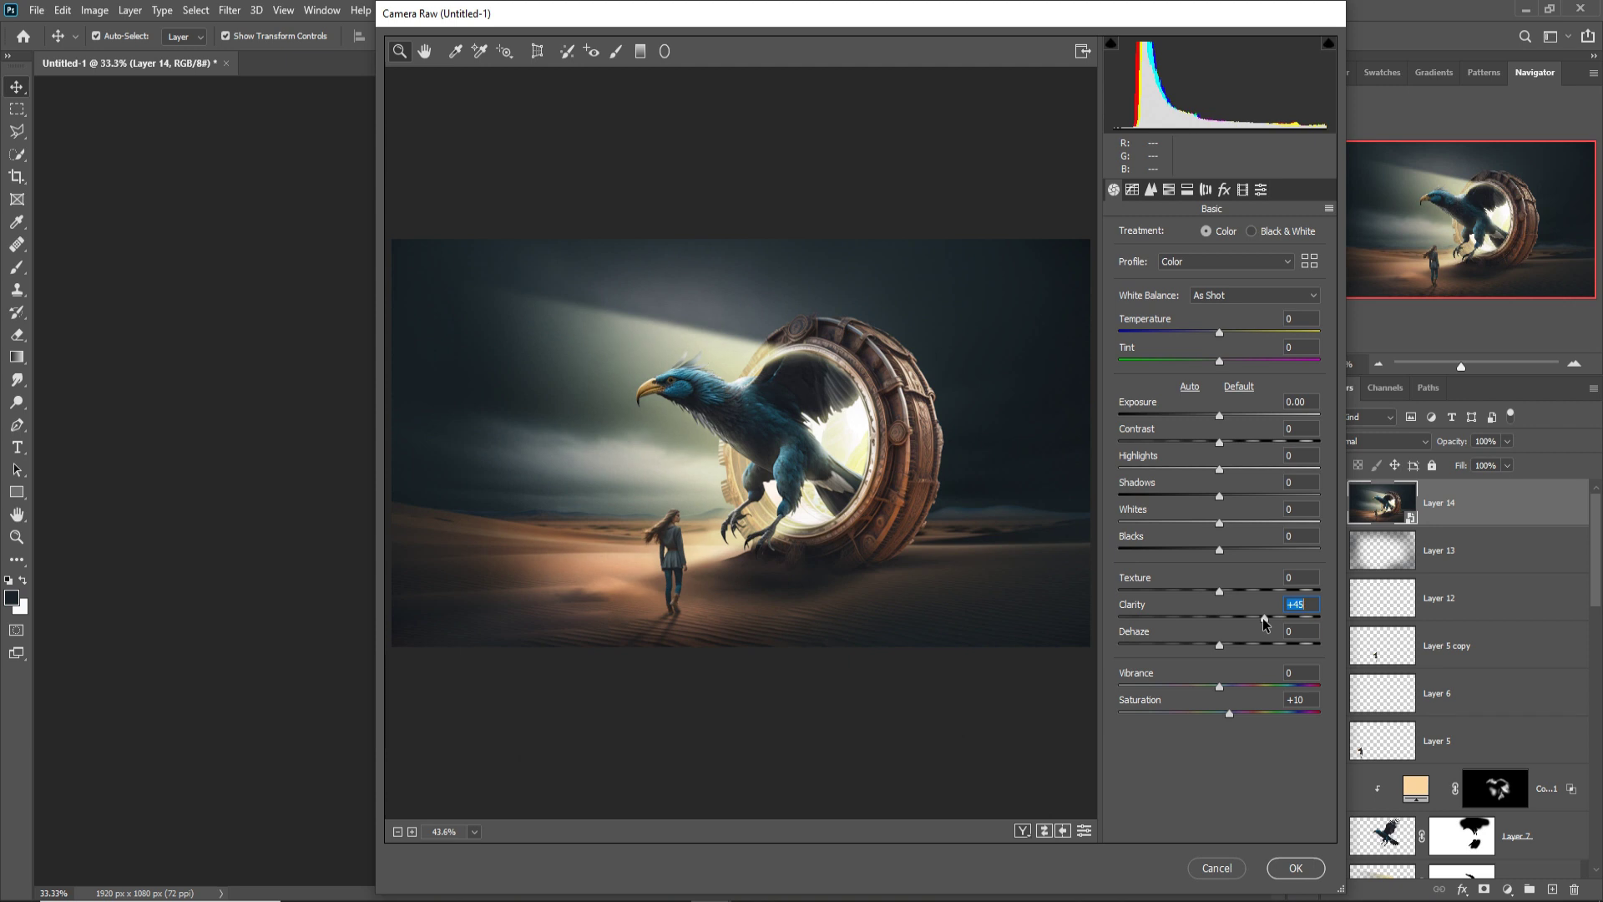
drag(1230, 711, 1239, 713)
click(1152, 191)
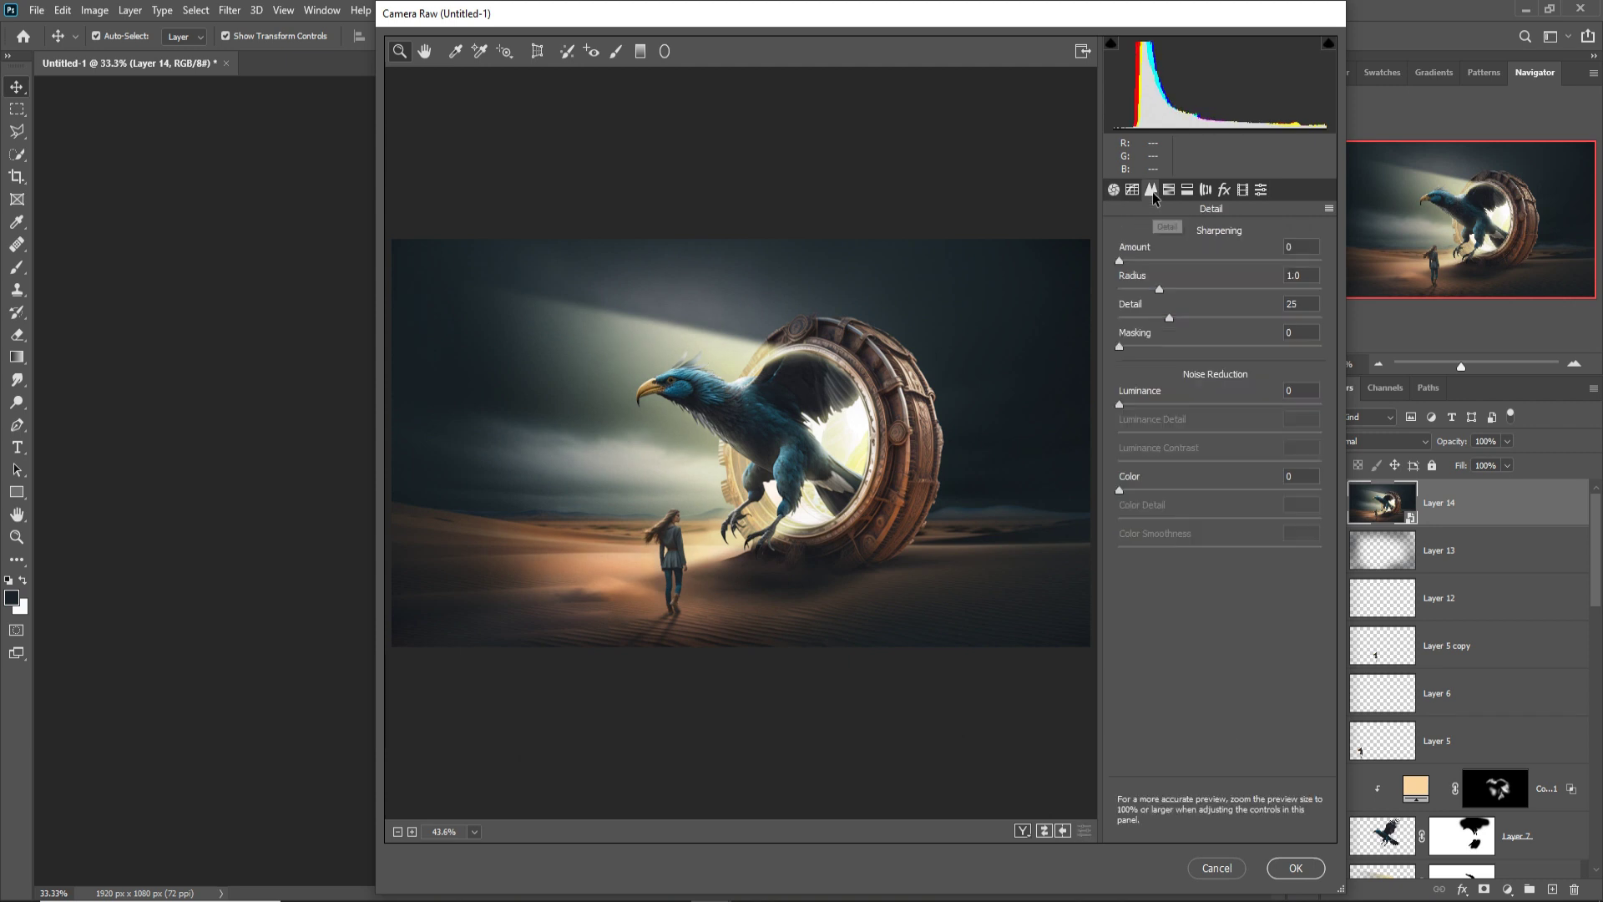
drag(1120, 262, 1228, 267)
- Set the parametric tone curve to Highlights +9, Lights +9, Darks -11 and Shadows +13, and apply the Camera Raw filter
click(1133, 191)
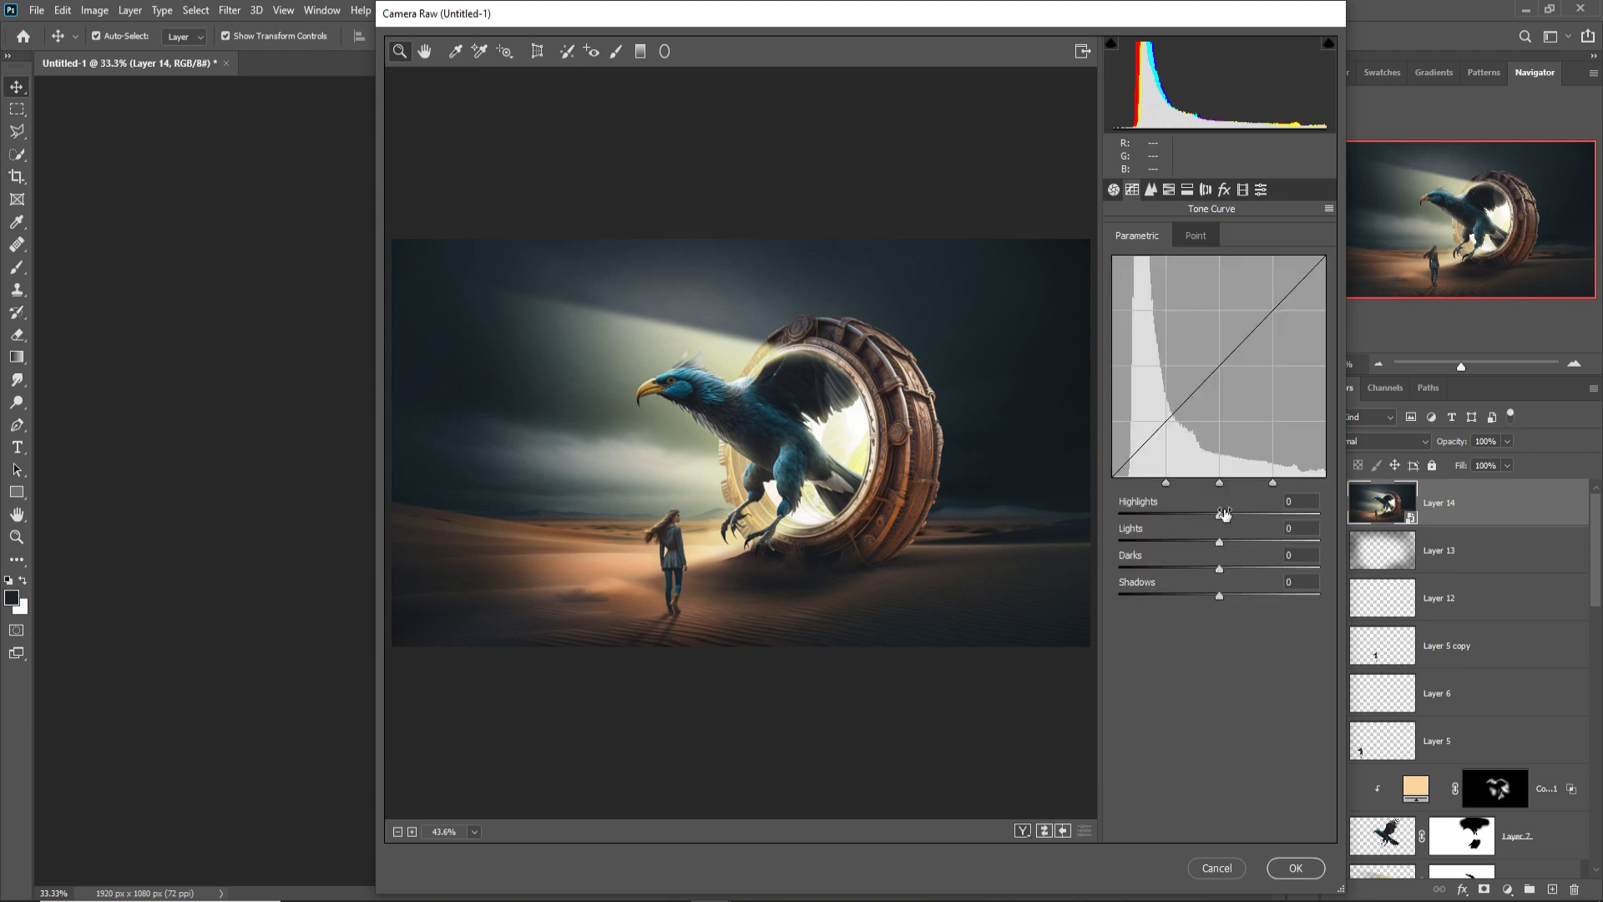
drag(1219, 517, 1234, 597)
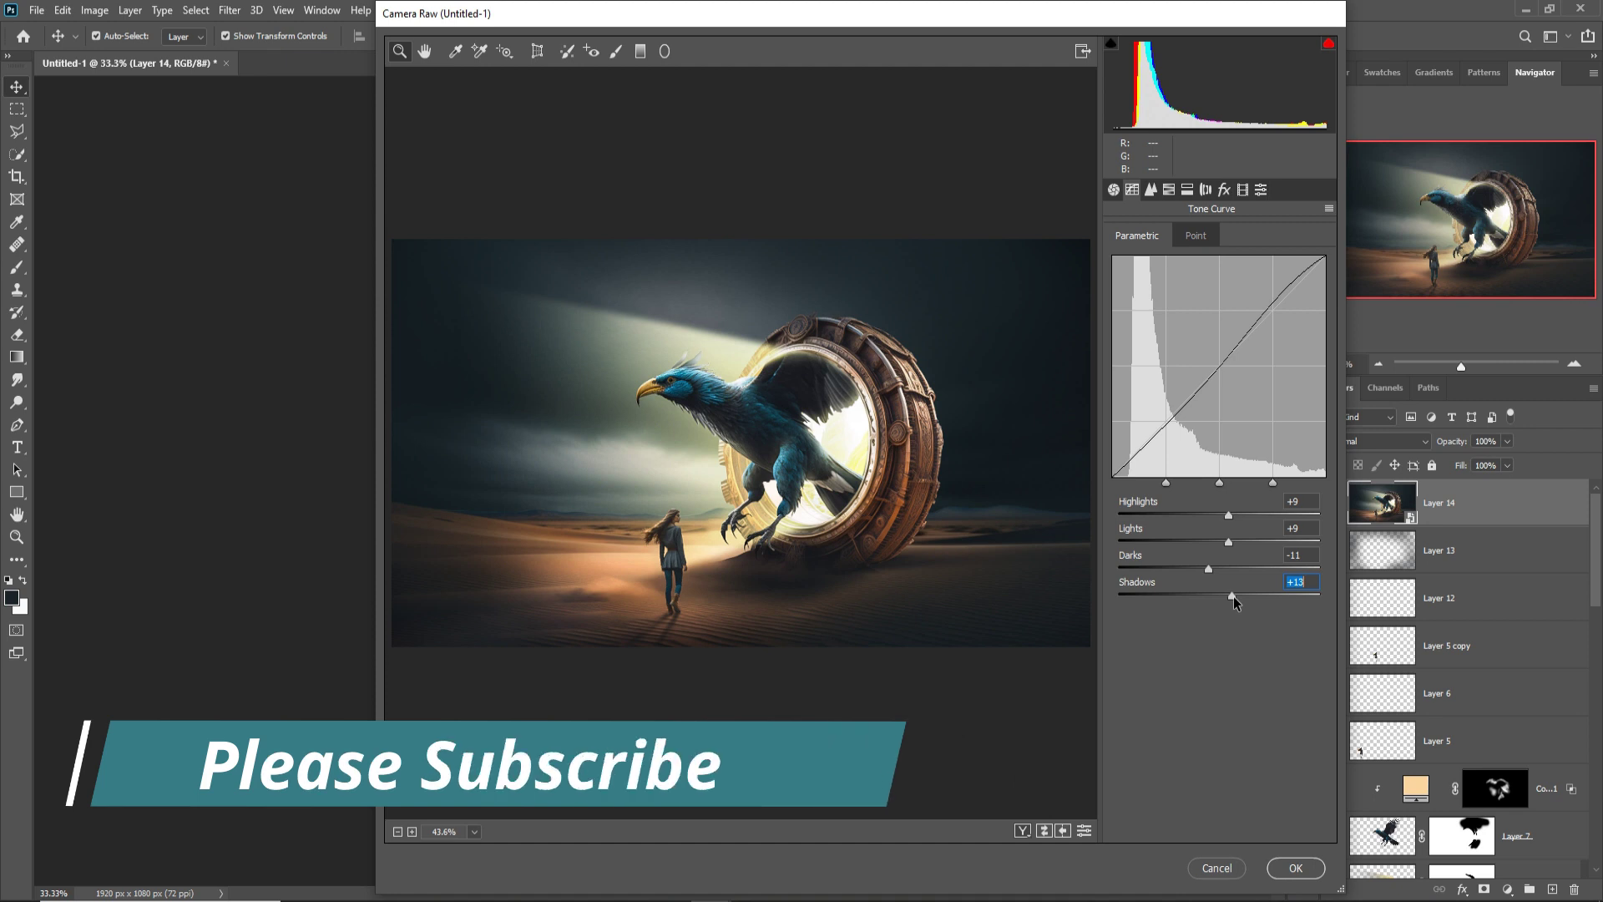
click(1293, 870)
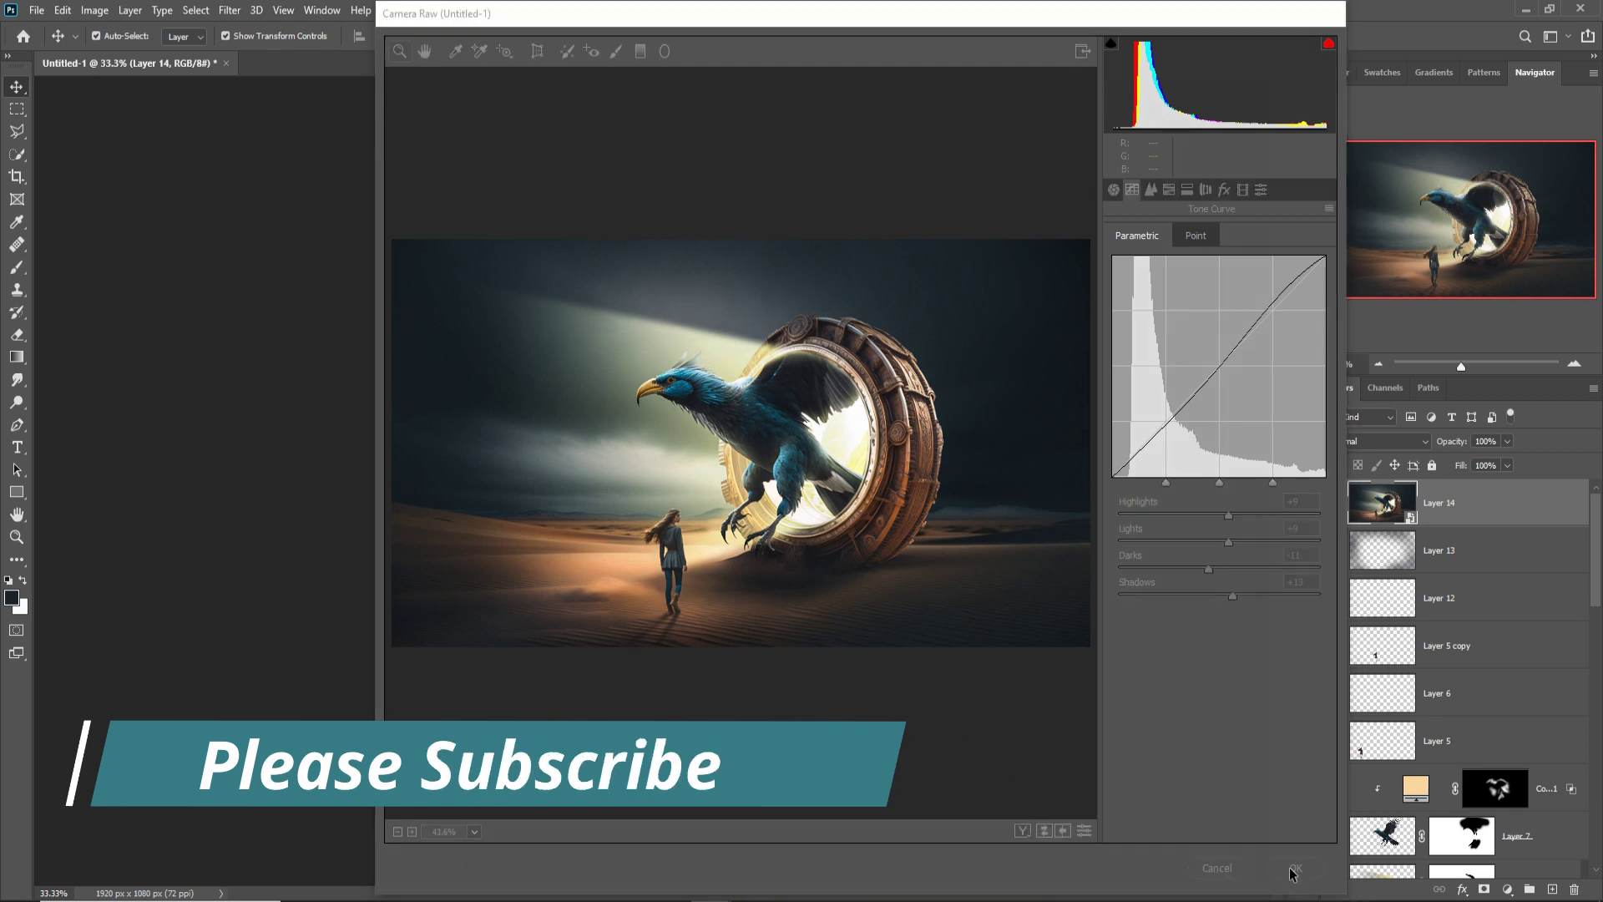